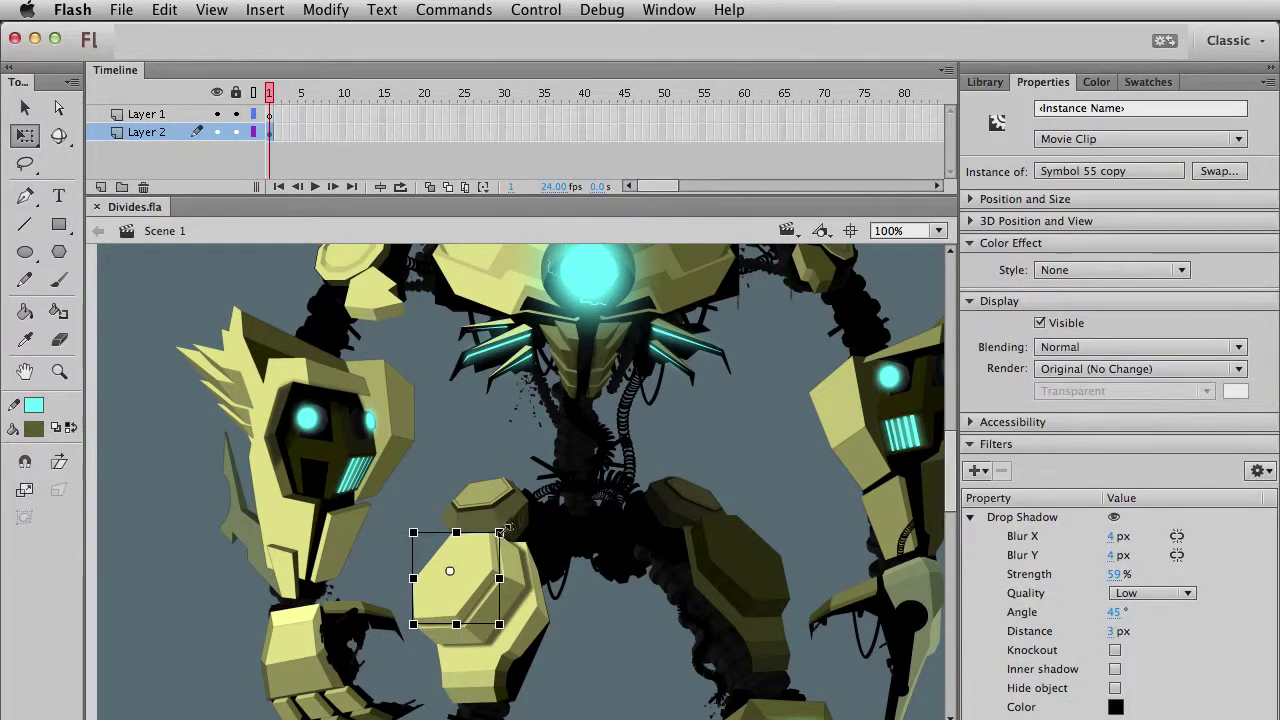
Shrink the inner plate on the left thigh and place a mirrored, rotated copy of it on the right thigh.
left_click_drag(499, 532, 487, 542)
key("v")
left_click_drag(450, 585, 749, 569)
key("q")
left_click_drag(806, 530, 804, 520)
key("Escape")
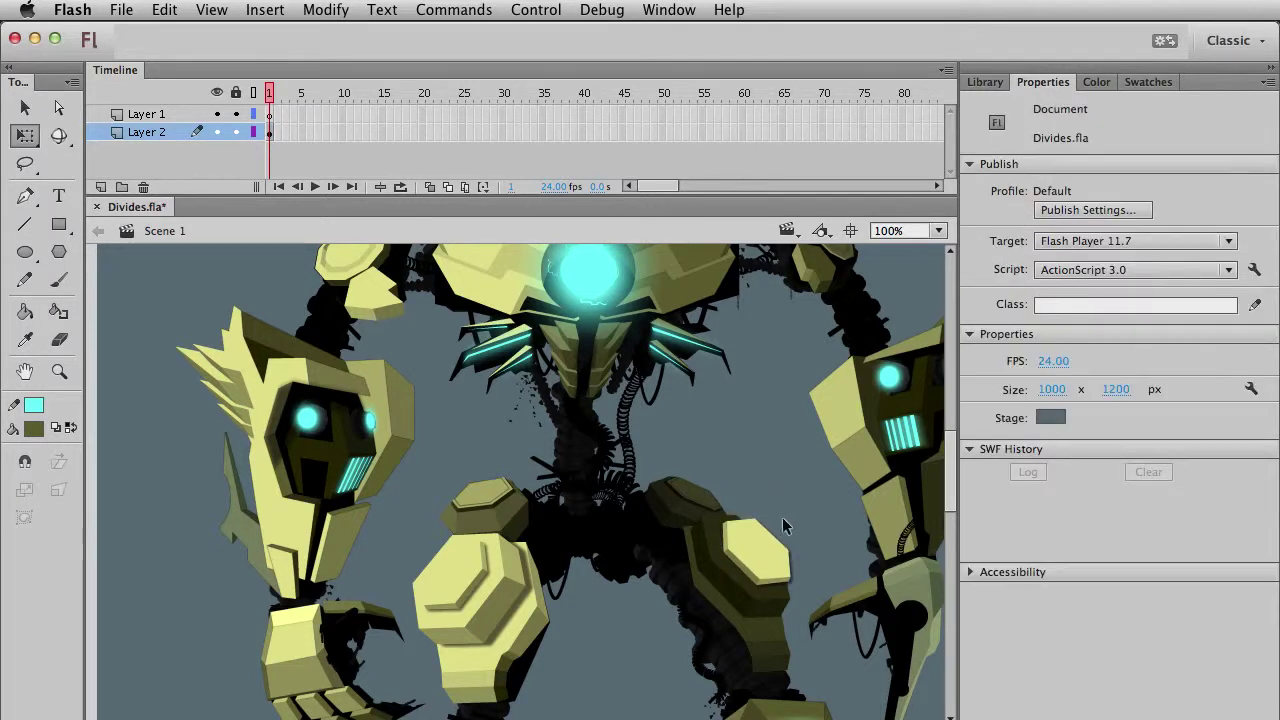
Set the drop shadow angle of the copied plate on the right thigh to 148°.
left_click(59, 371)
left_click_drag(587, 433, 908, 672)
key("v")
left_click(608, 506)
key("q")
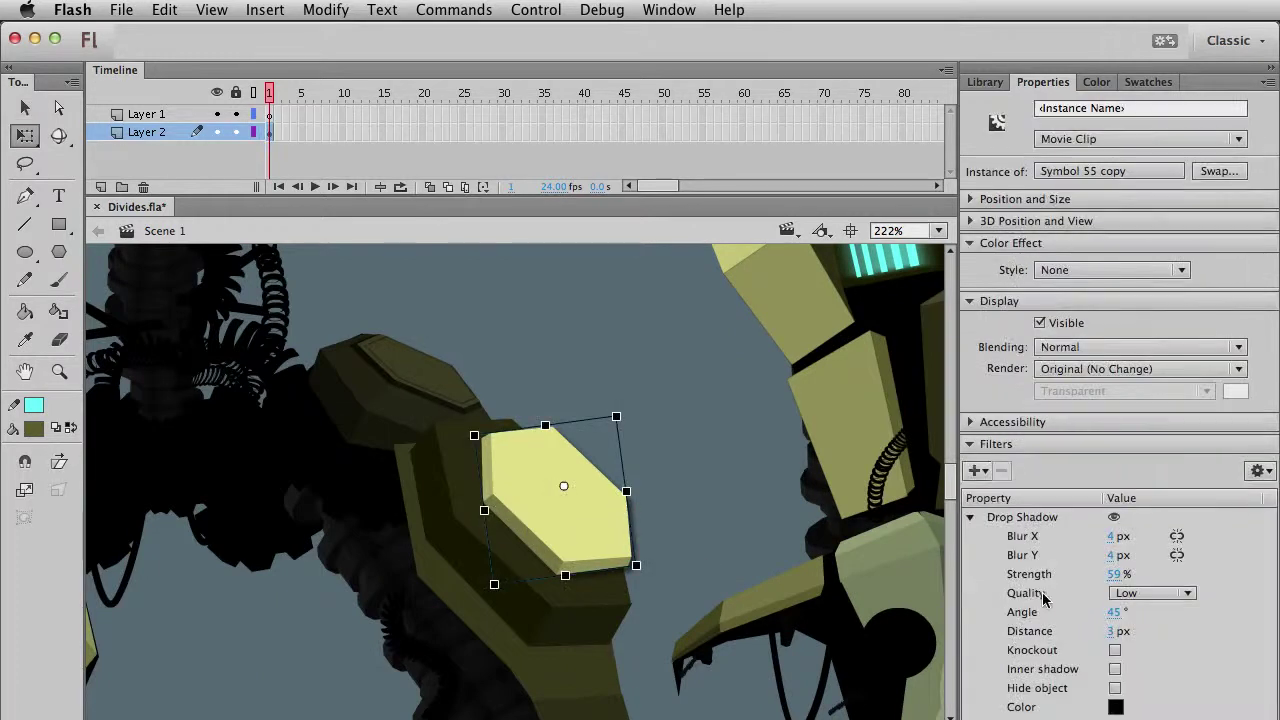
left_click(1030, 520)
left_click_drag(1114, 612, 1176, 614)
Skew, shrink and nudge the copied plate so it sits centred on the right thigh's armour.
left_click_drag(630, 530, 631, 536)
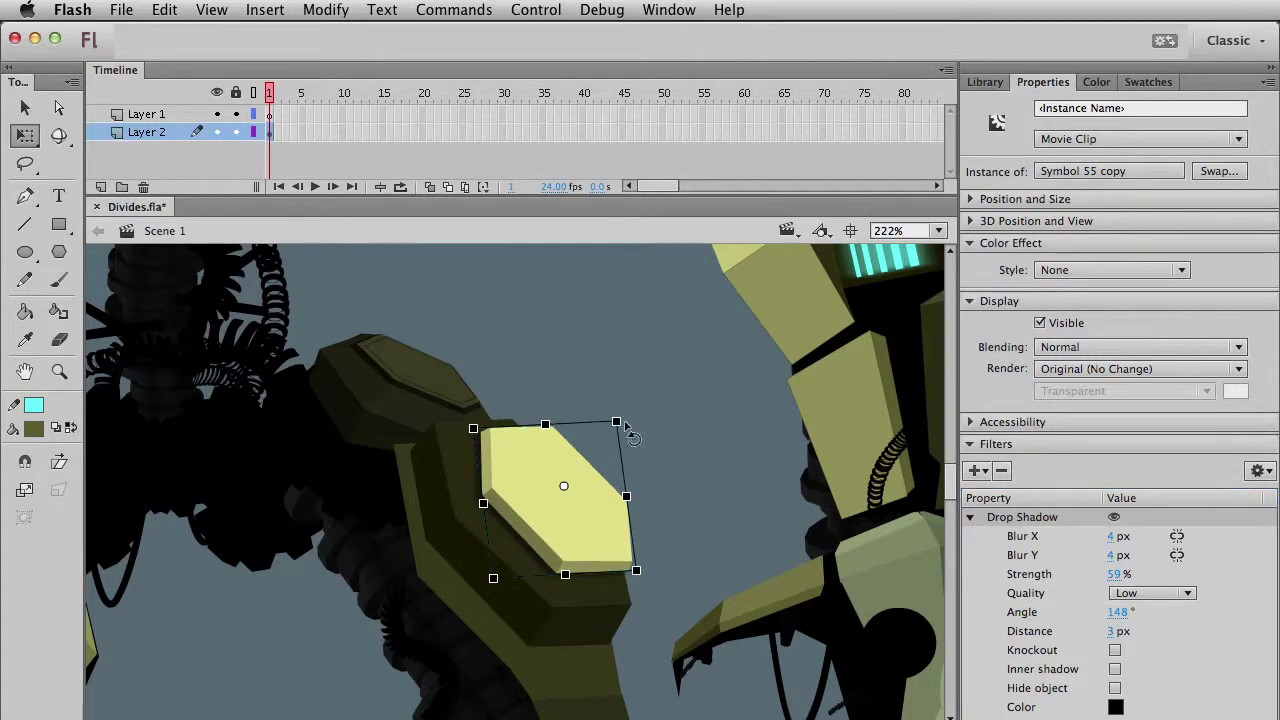
left_click_drag(616, 421, 611, 427)
key("shift+Left")
key("Down")
key("Down")
key("v")
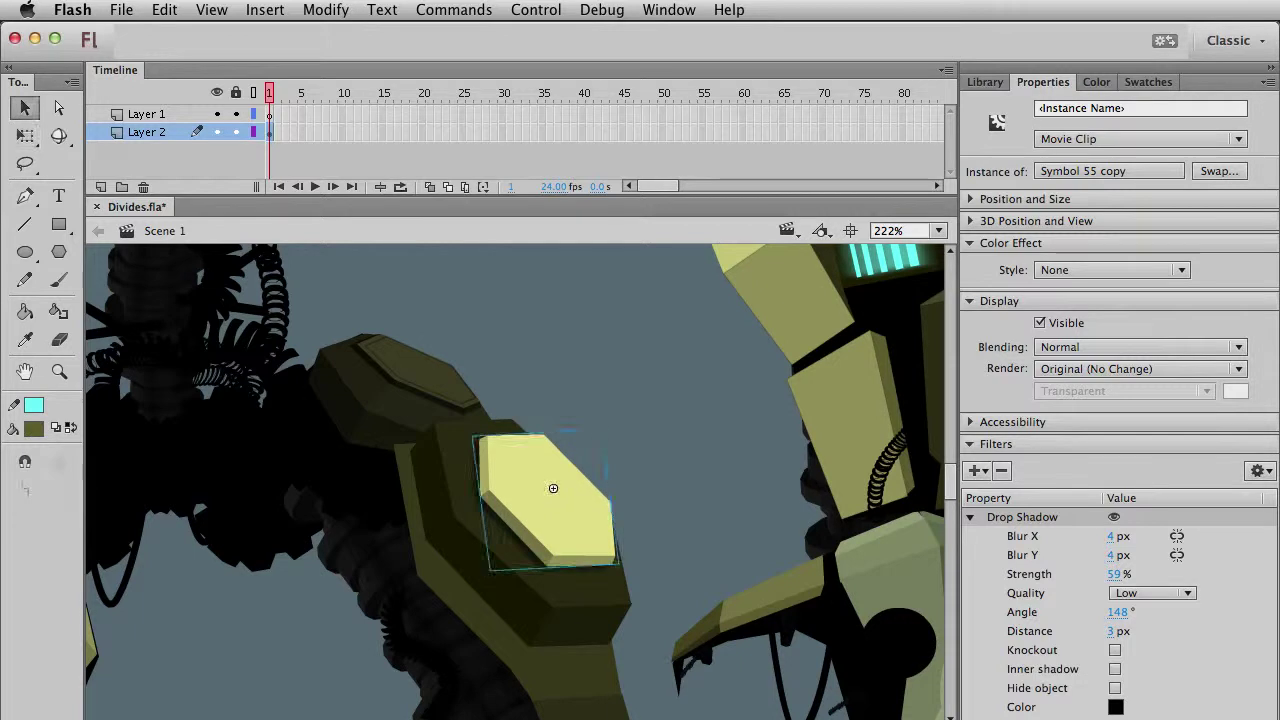
left_click(703, 458)
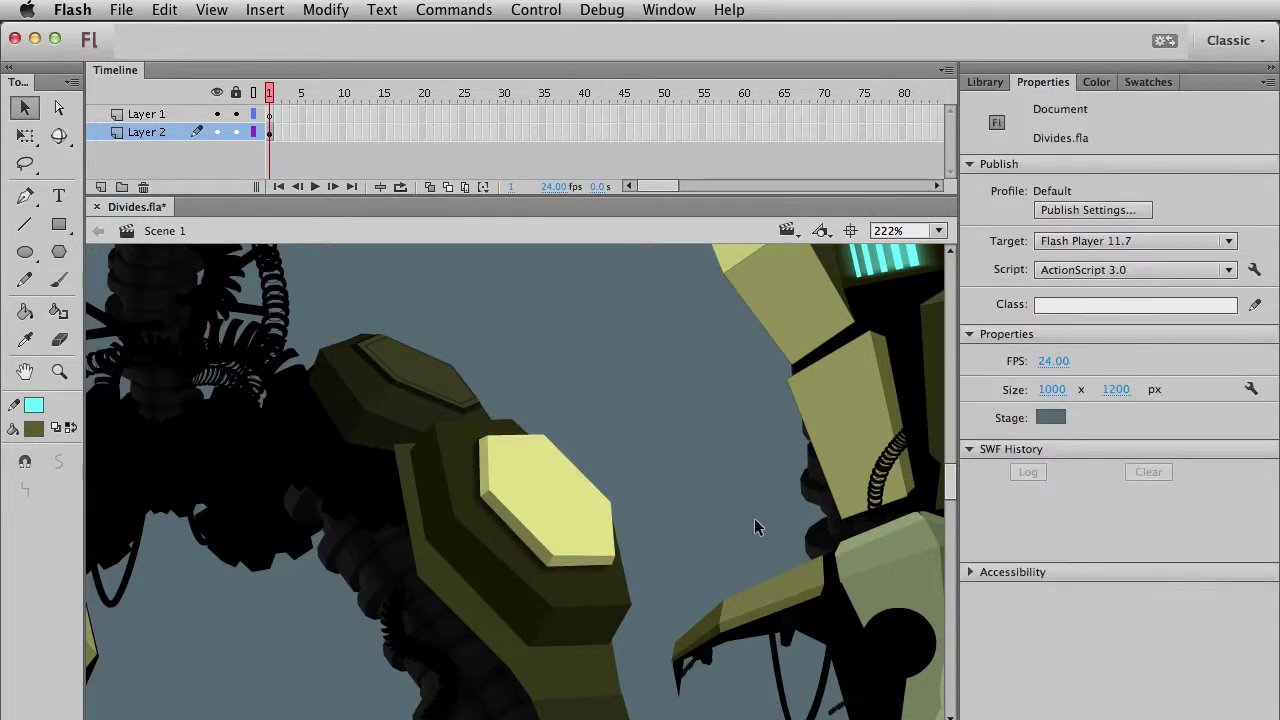
Darken the copied right thigh plate with a strong black Tint color effect to match the shaded leg.
left_click(540, 512)
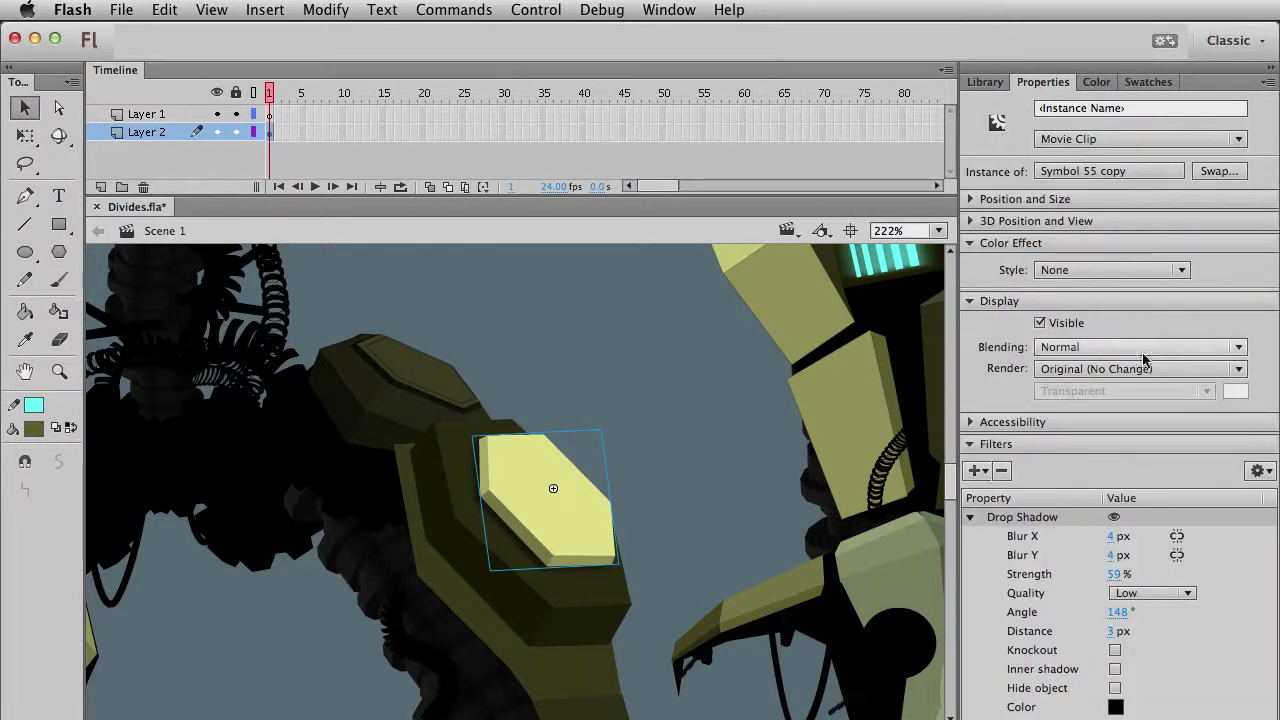
left_click(1140, 270)
left_click(1110, 331)
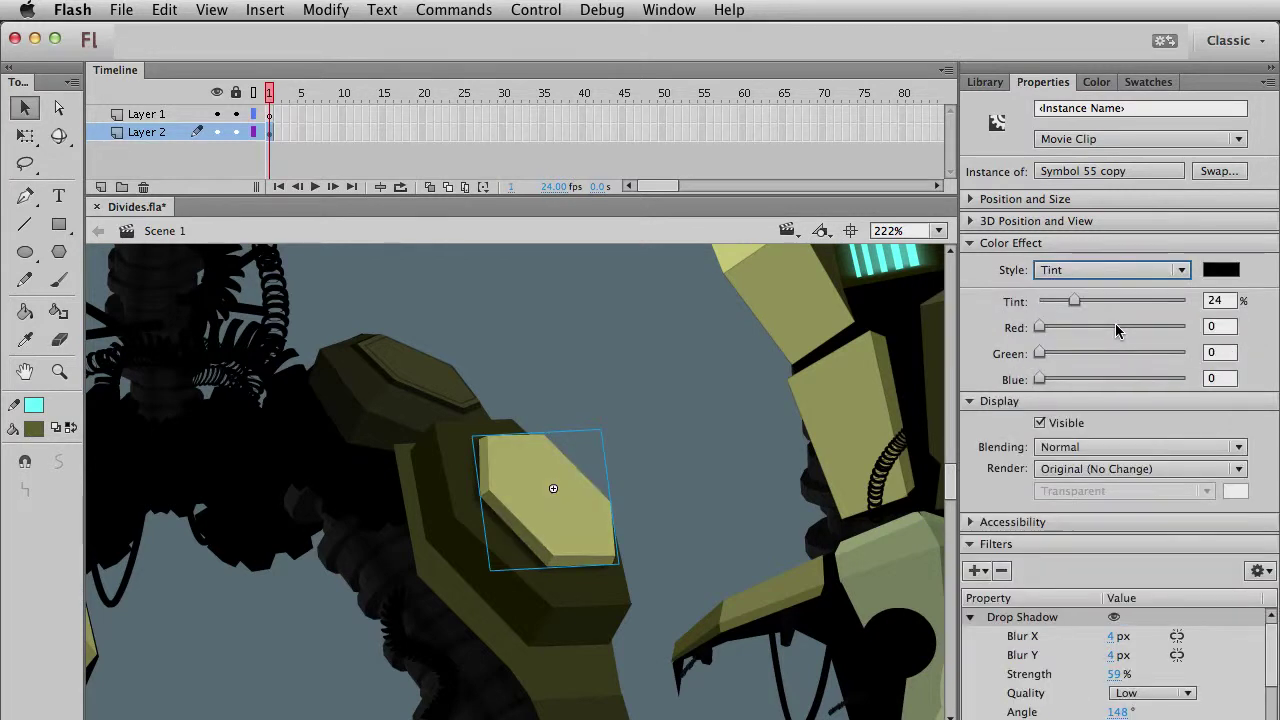
left_click_drag(1074, 301, 1146, 304)
left_click(666, 430)
key("super+1")
left_click(700, 522)
left_click_drag(329, 566, 434, 480)
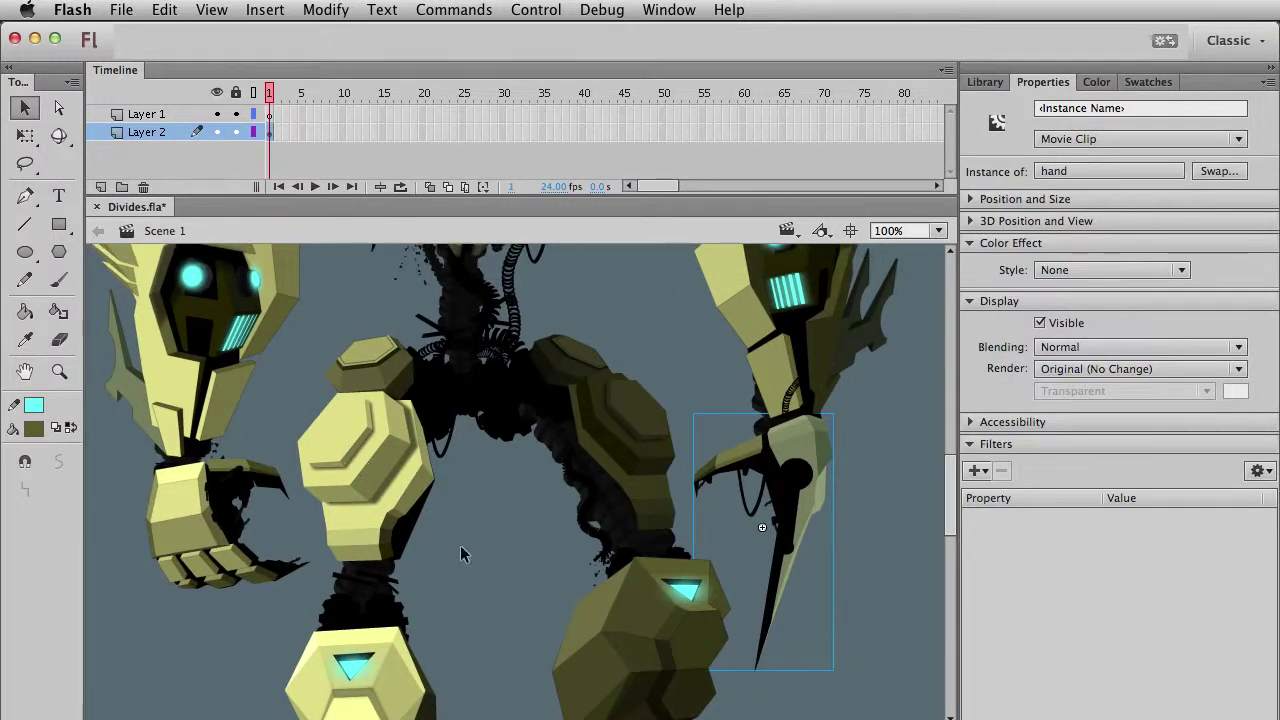
Set the Rectangle tool to a black fill with no stroke for drawing on Layer 1.
left_click(271, 114)
left_click(486, 530)
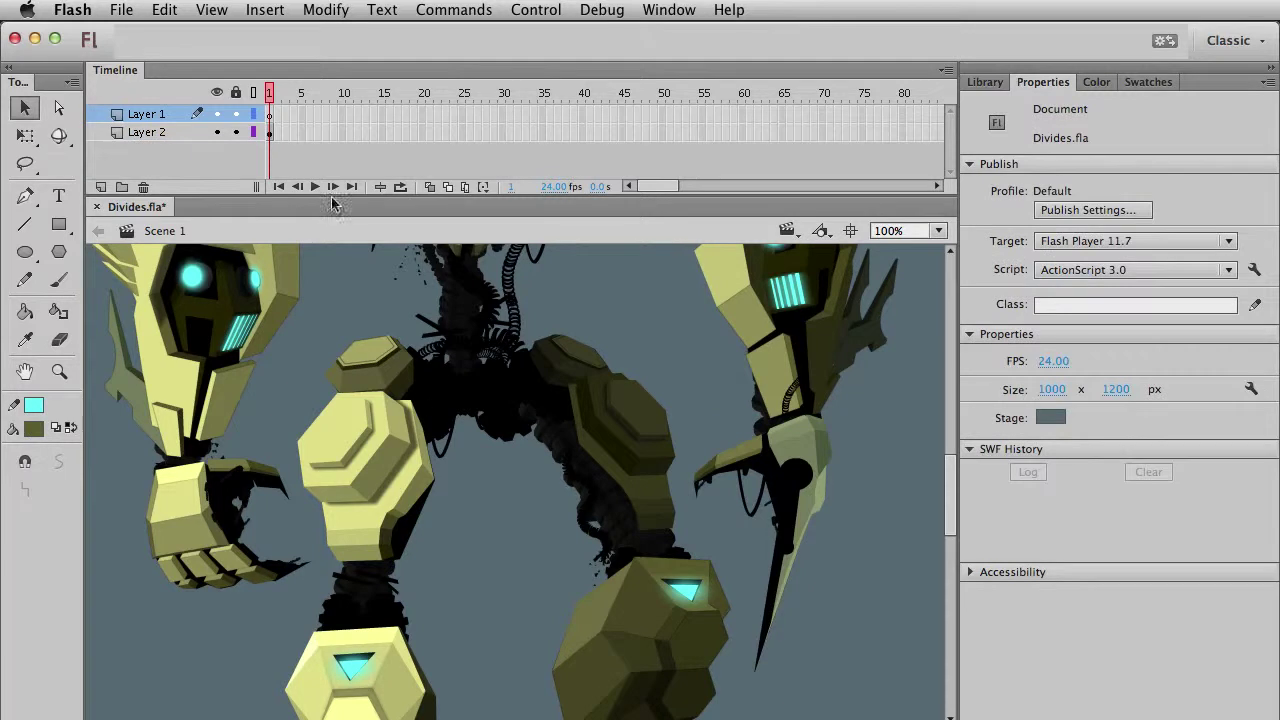
left_click(271, 114)
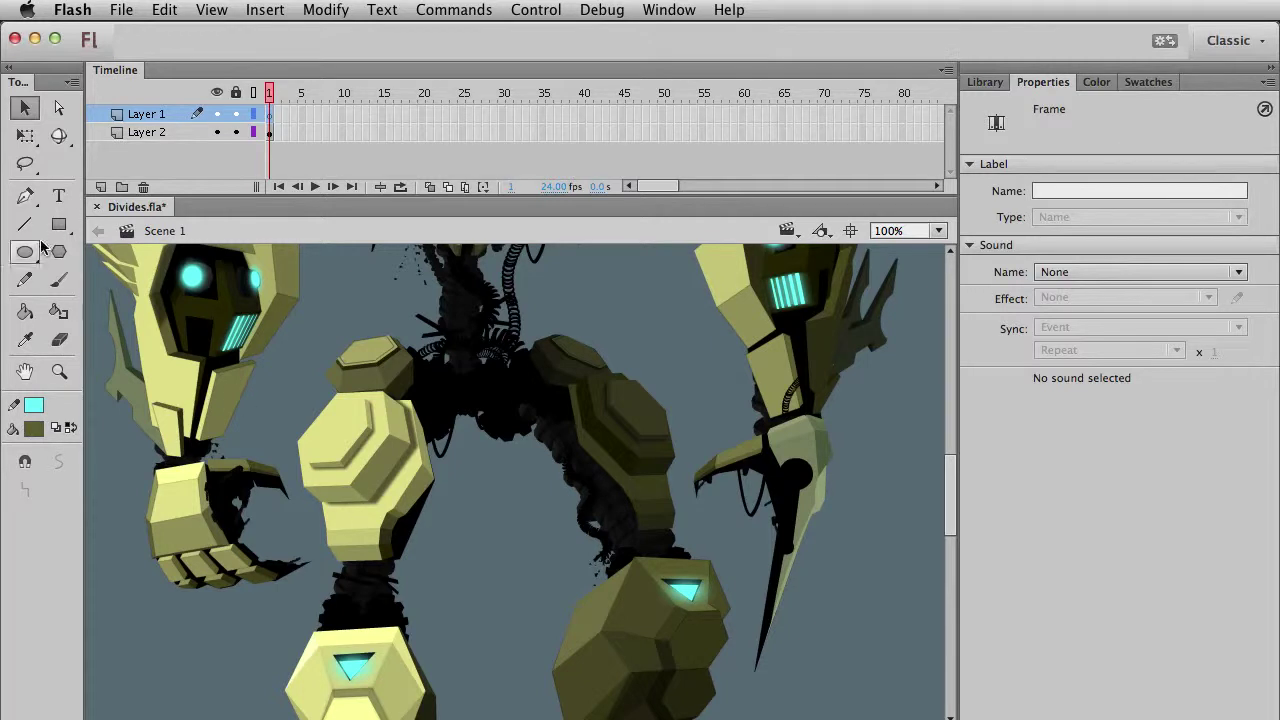
left_click(59, 371)
left_click_drag(283, 366, 481, 612)
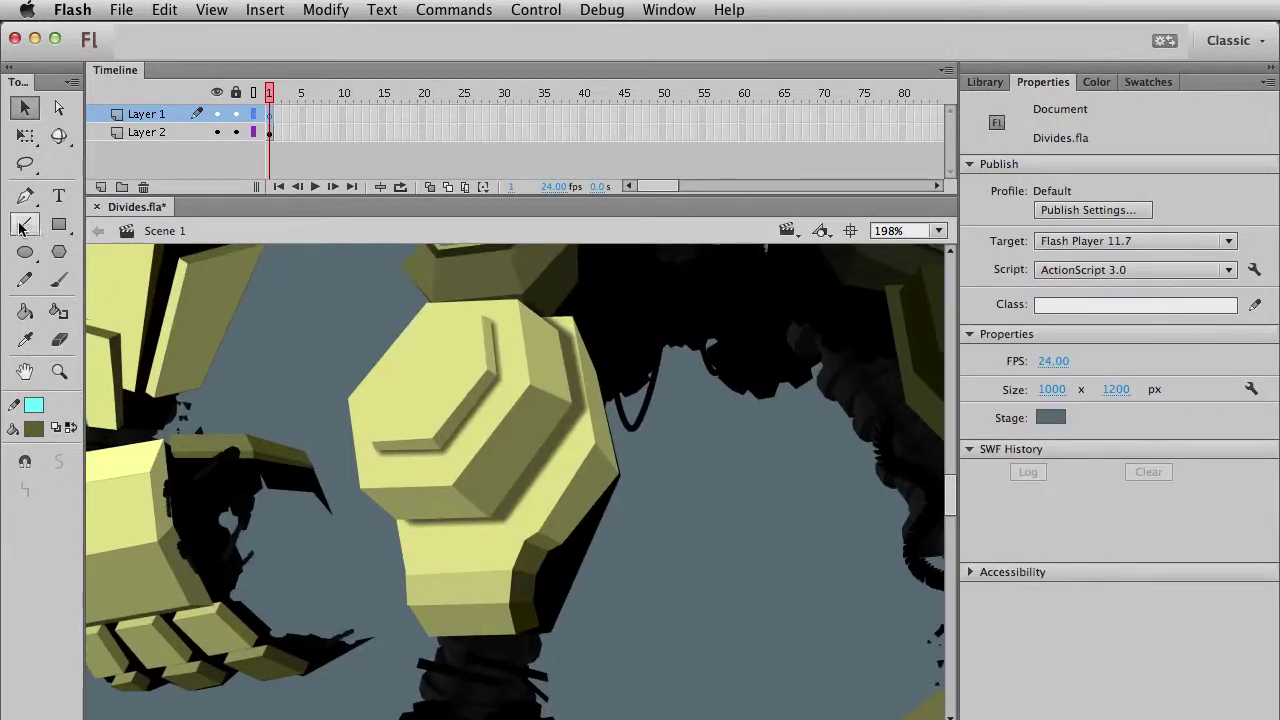
key("r")
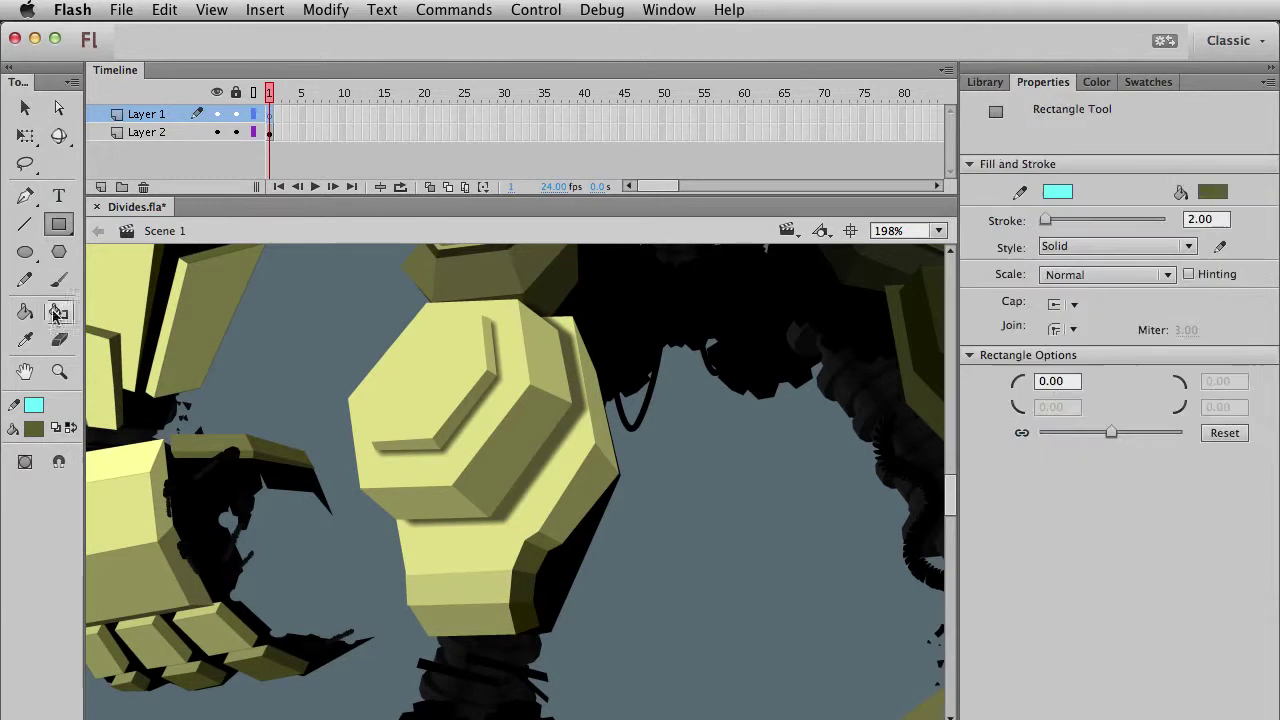
left_click(33, 429)
left_click(50, 466)
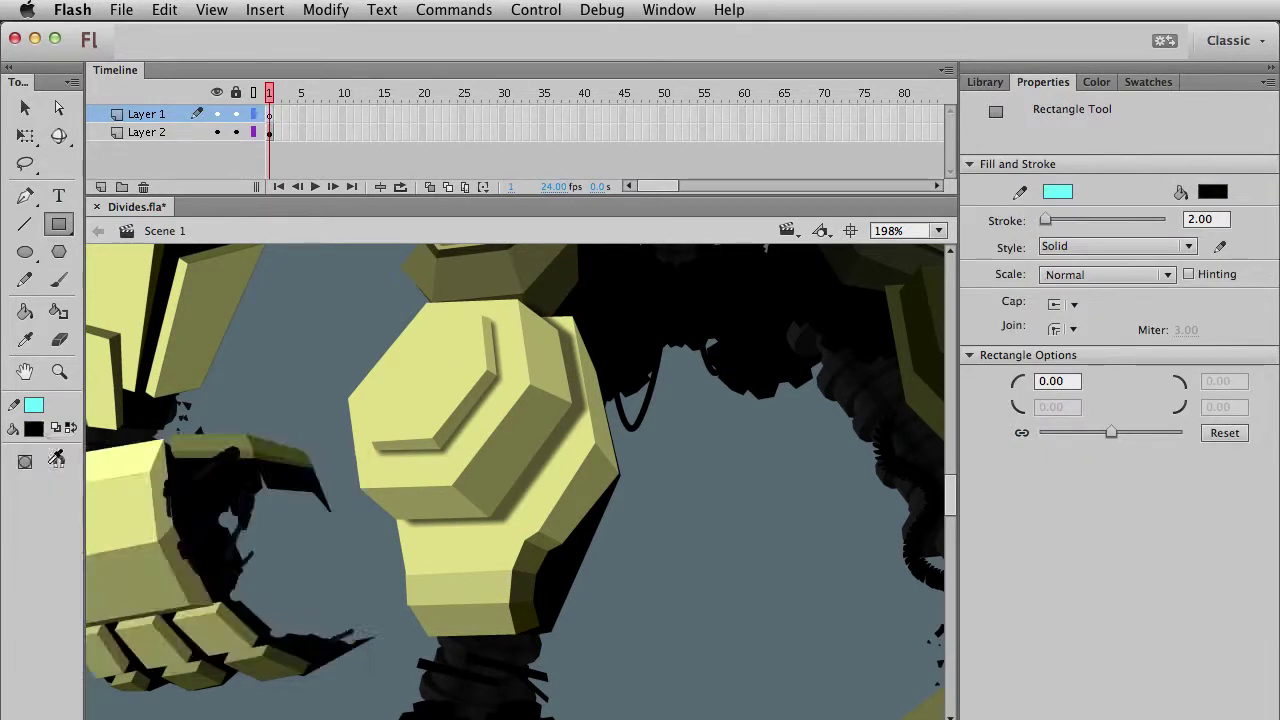
left_click(34, 405)
left_click(324, 427)
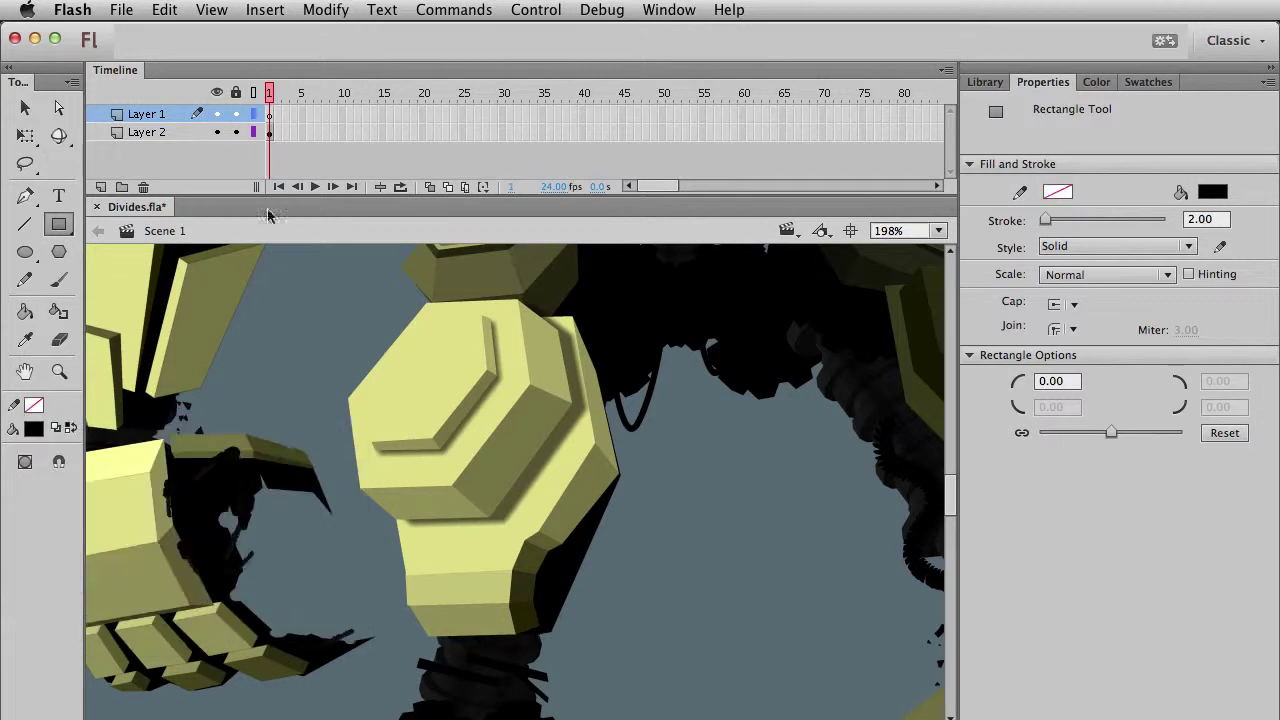
Draw a small black upright rectangle on Layer 1 over the top of the left thigh's inner plate.
left_click(270, 114)
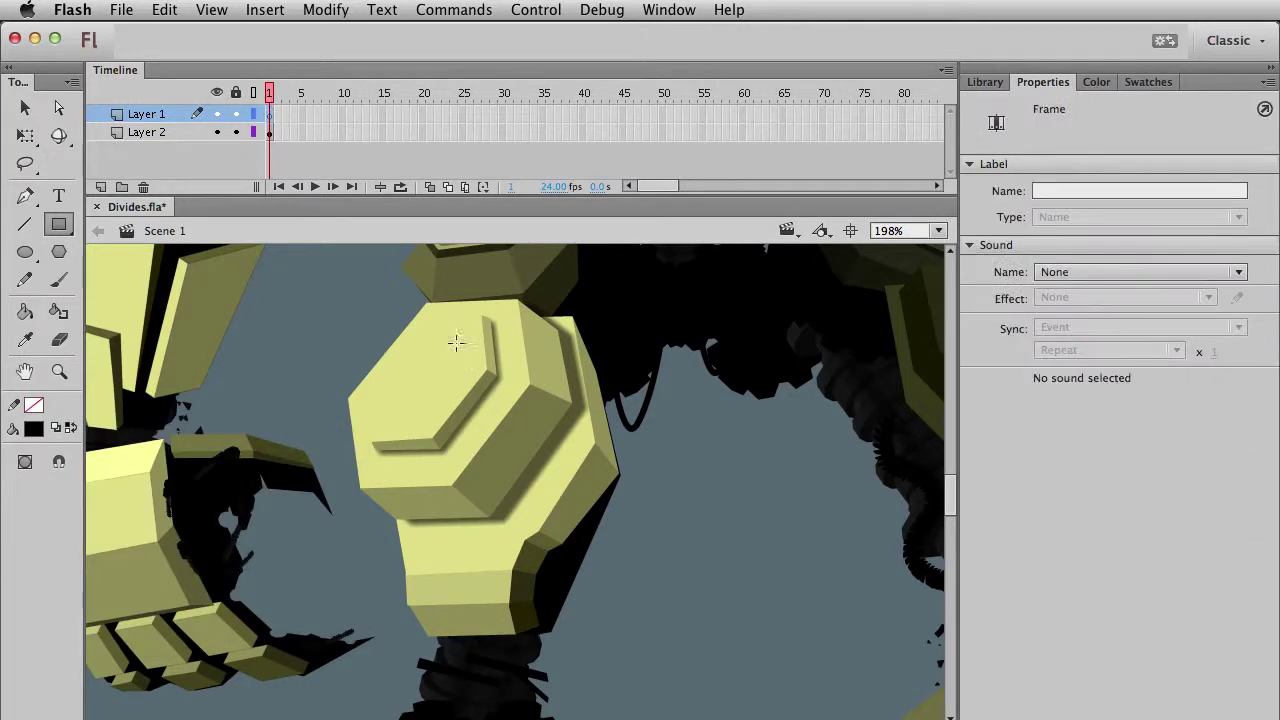
mouse_move(439, 329)
left_mouse_down()
mouse_move(683, 580)
mouse_move(686, 629)
left_mouse_up()
left_click(59, 371)
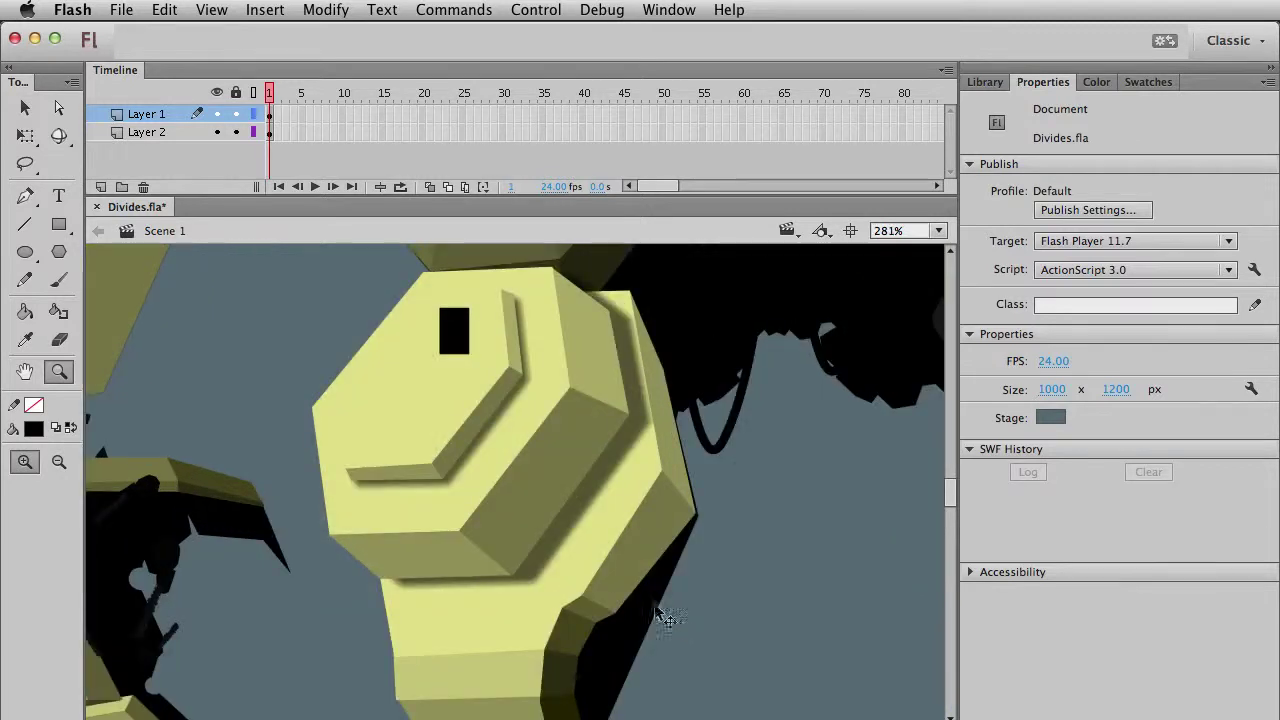
key("v")
left_click(447, 318)
left_click(246, 312)
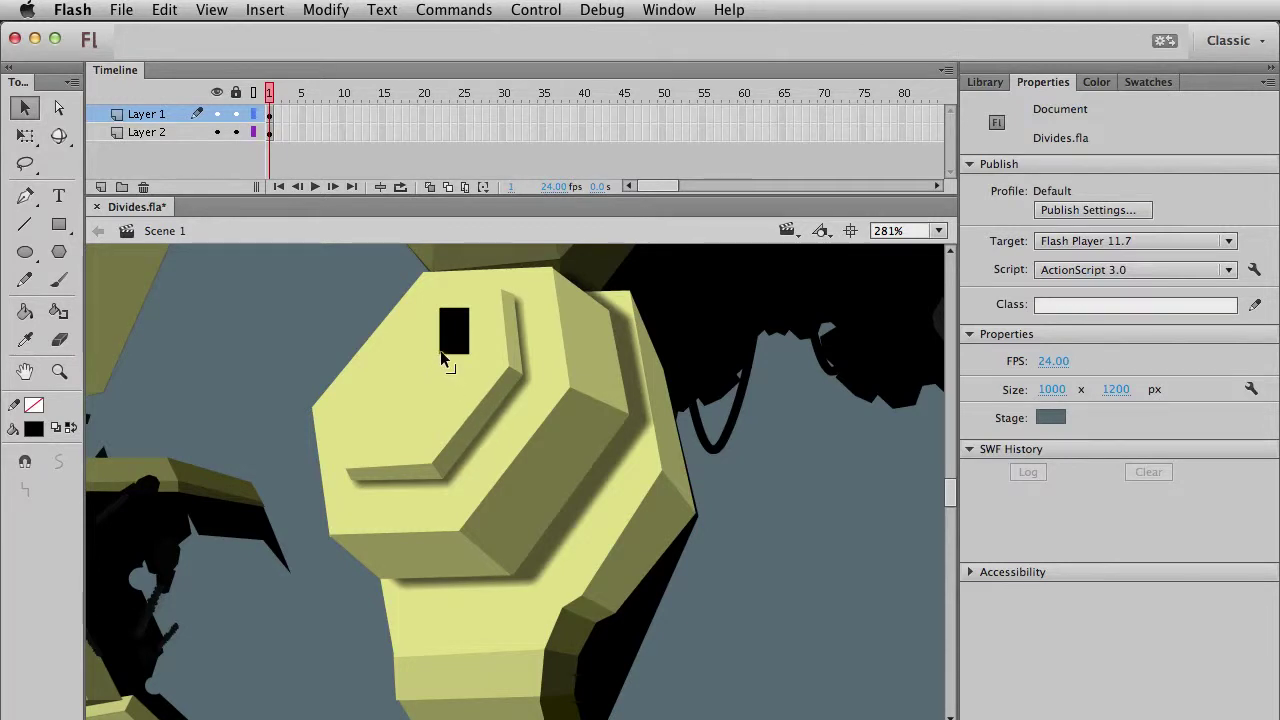
With Layer 2 as outlines, pull the rectangle's lower-left corner to the inner plate's bottom edge and draw two slanted guide lines beside it.
left_click(255, 132)
left_click_drag(442, 355, 372, 468)
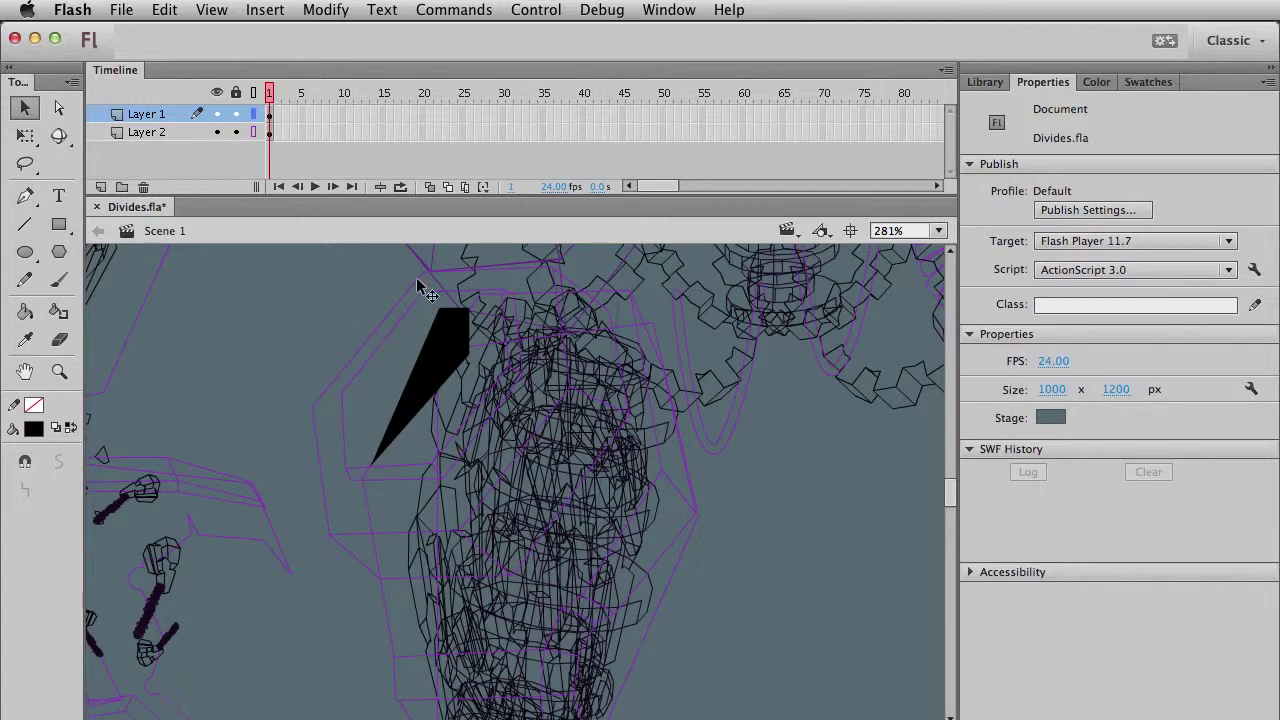
left_click(27, 229)
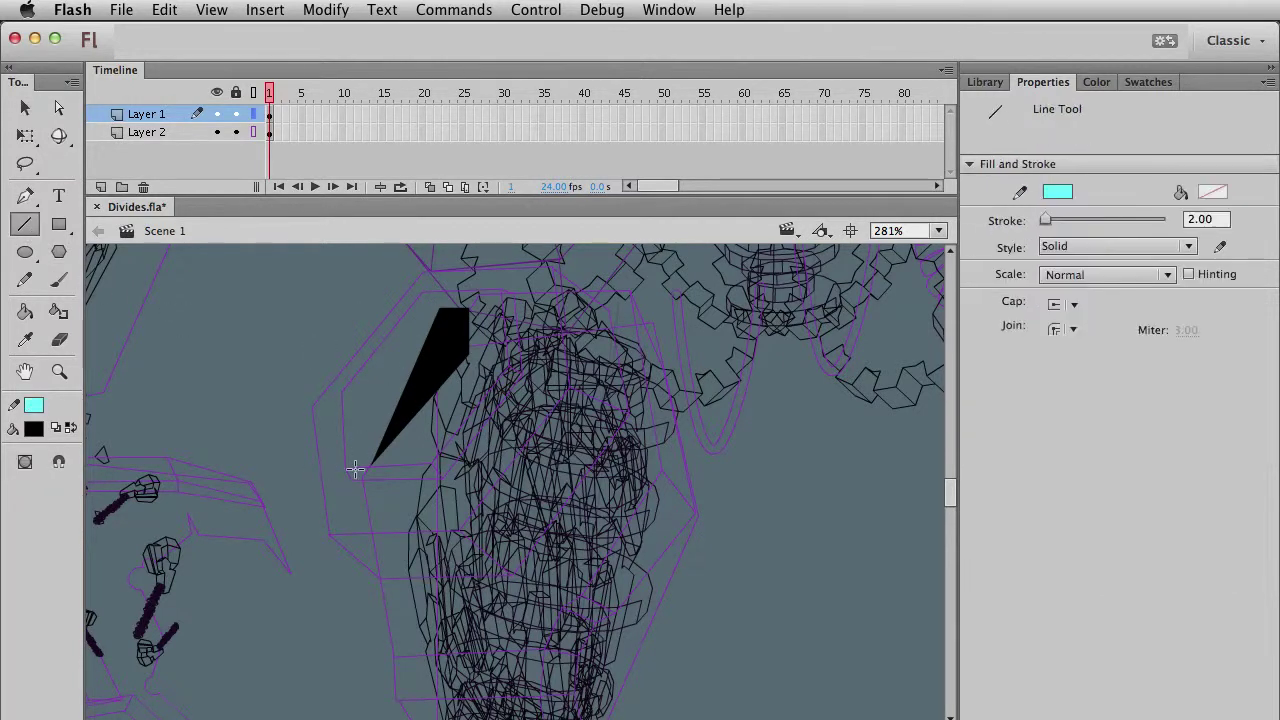
mouse_move(344, 468)
left_mouse_down()
mouse_move(430, 280)
mouse_move(426, 290)
left_mouse_up()
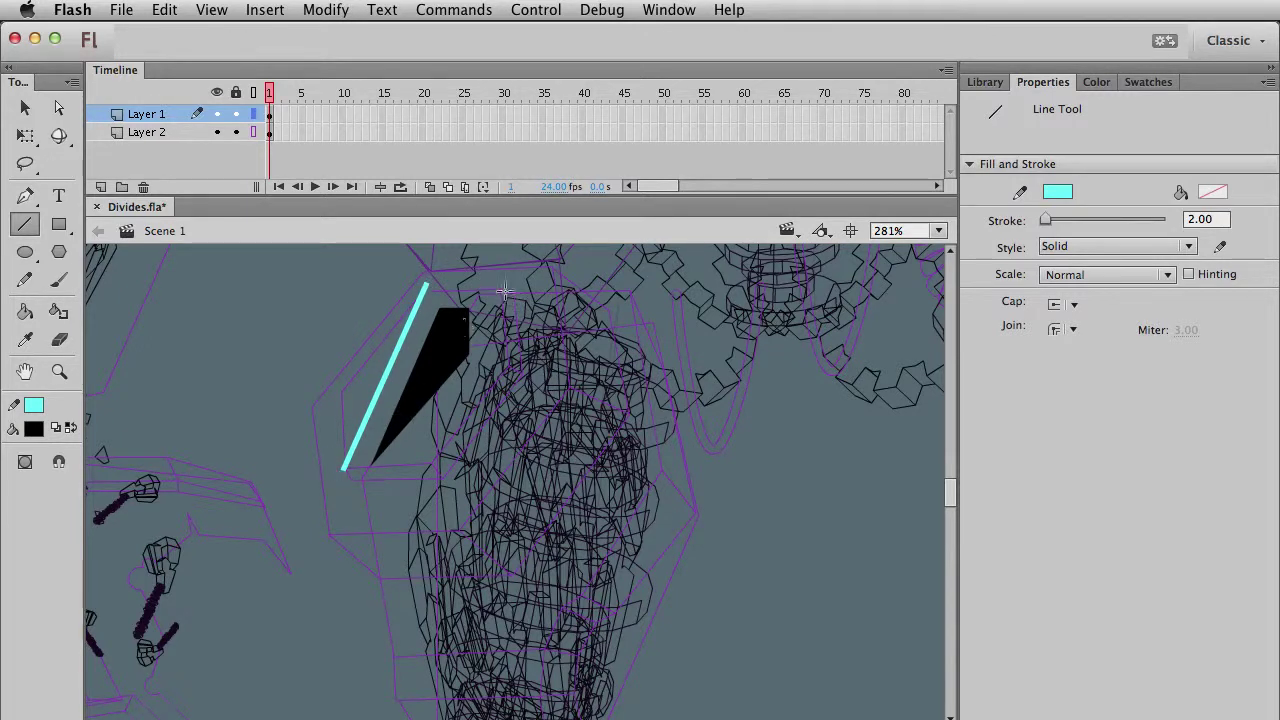
left_click_drag(504, 286, 428, 468)
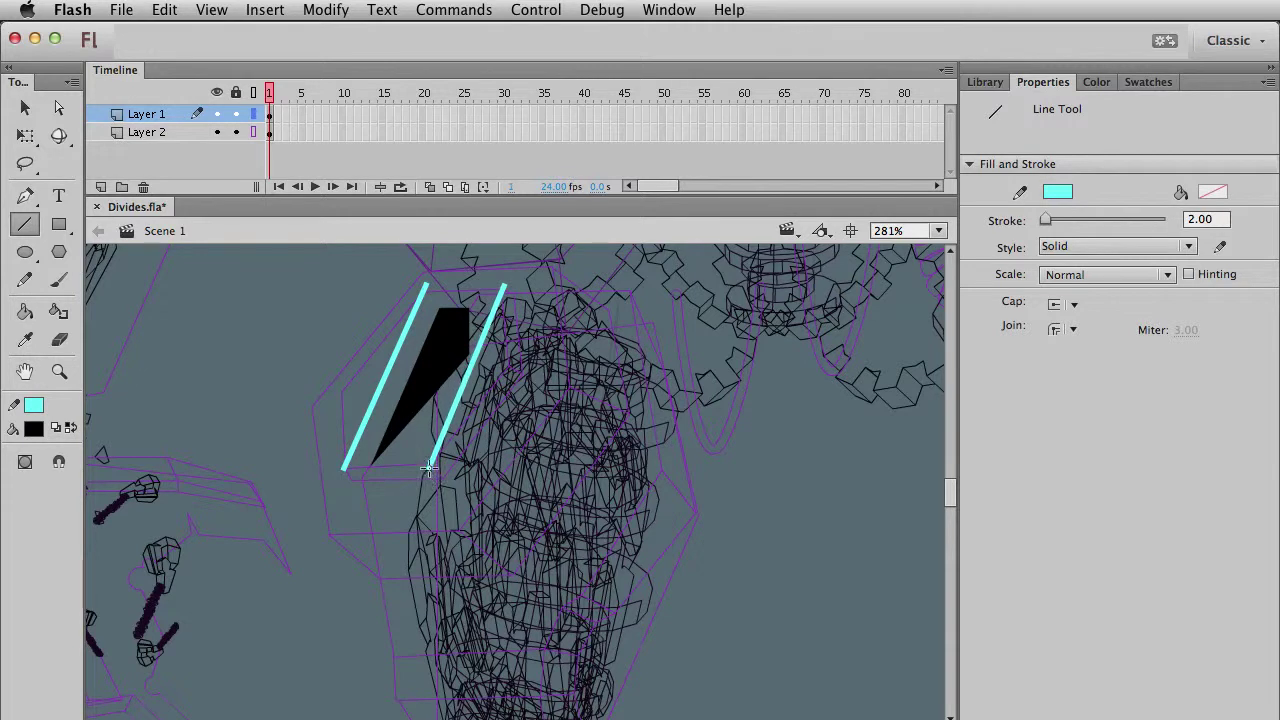
Pull the rectangle's lower-right corner down to form a slanted strip parallel to the guide lines, and restore Layer 2's filled display.
key("v")
left_click_drag(468, 350, 411, 466)
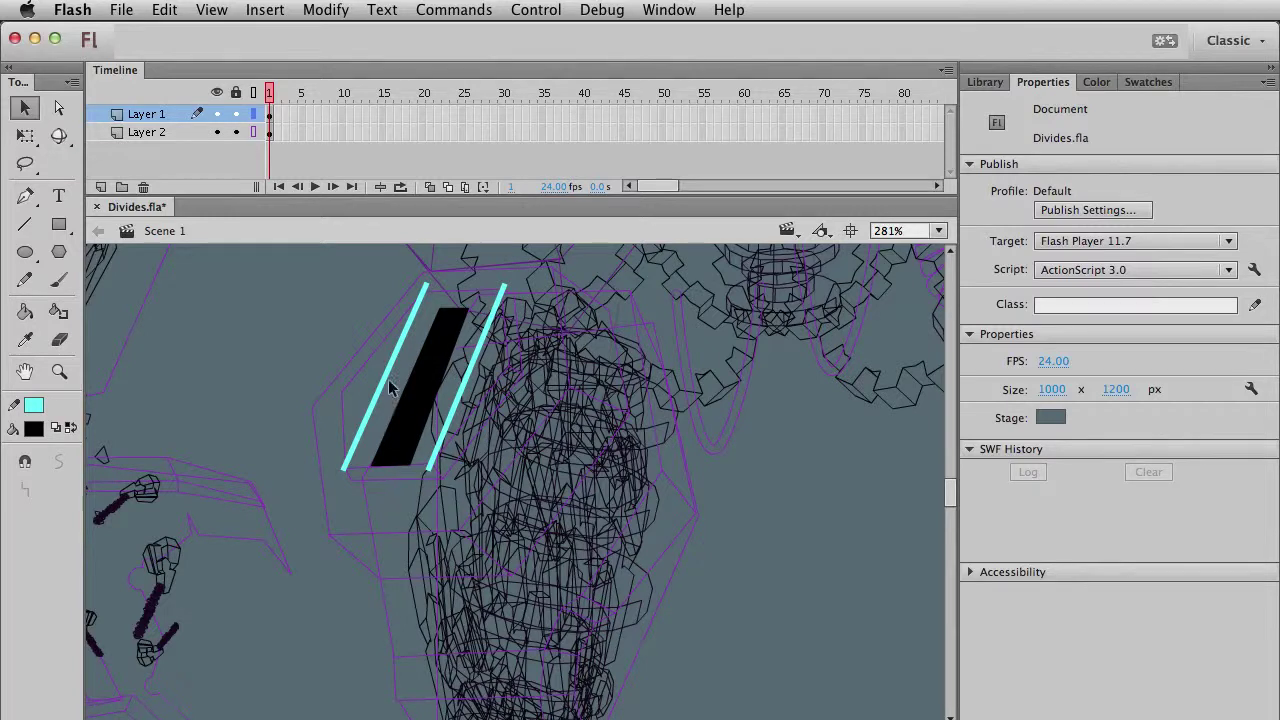
left_click(255, 132)
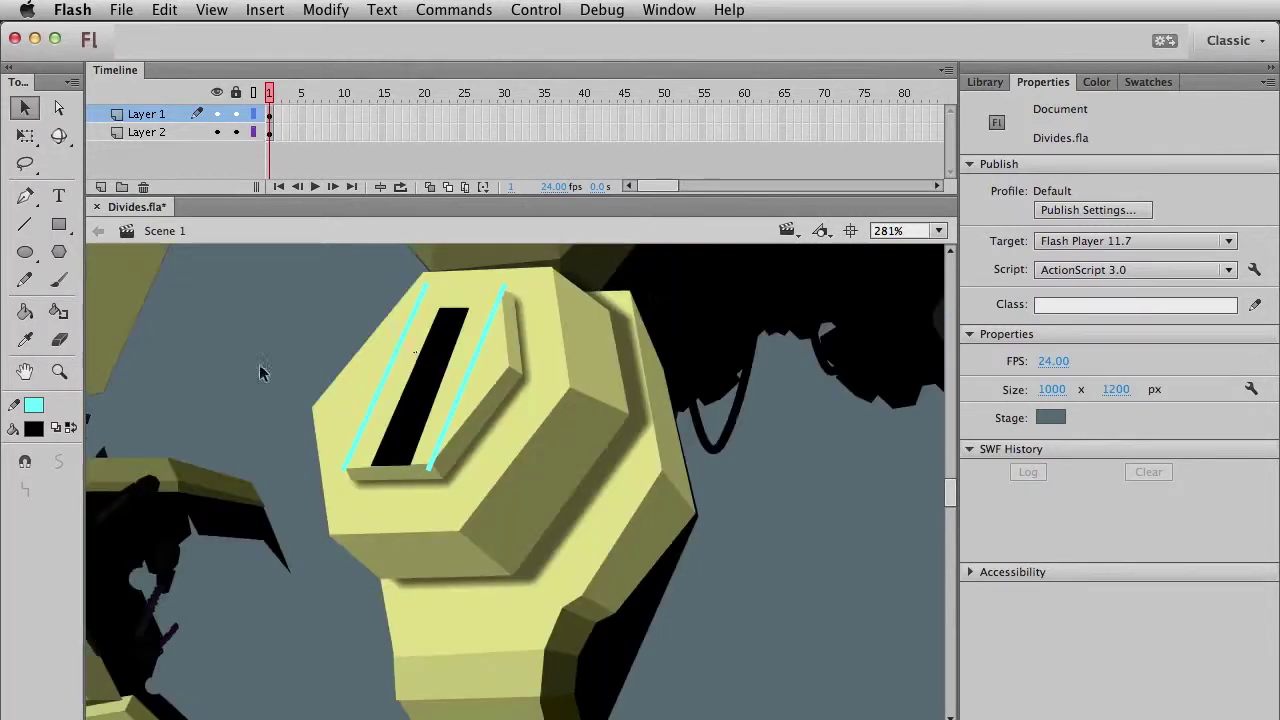
left_click(484, 343)
key("Delete")
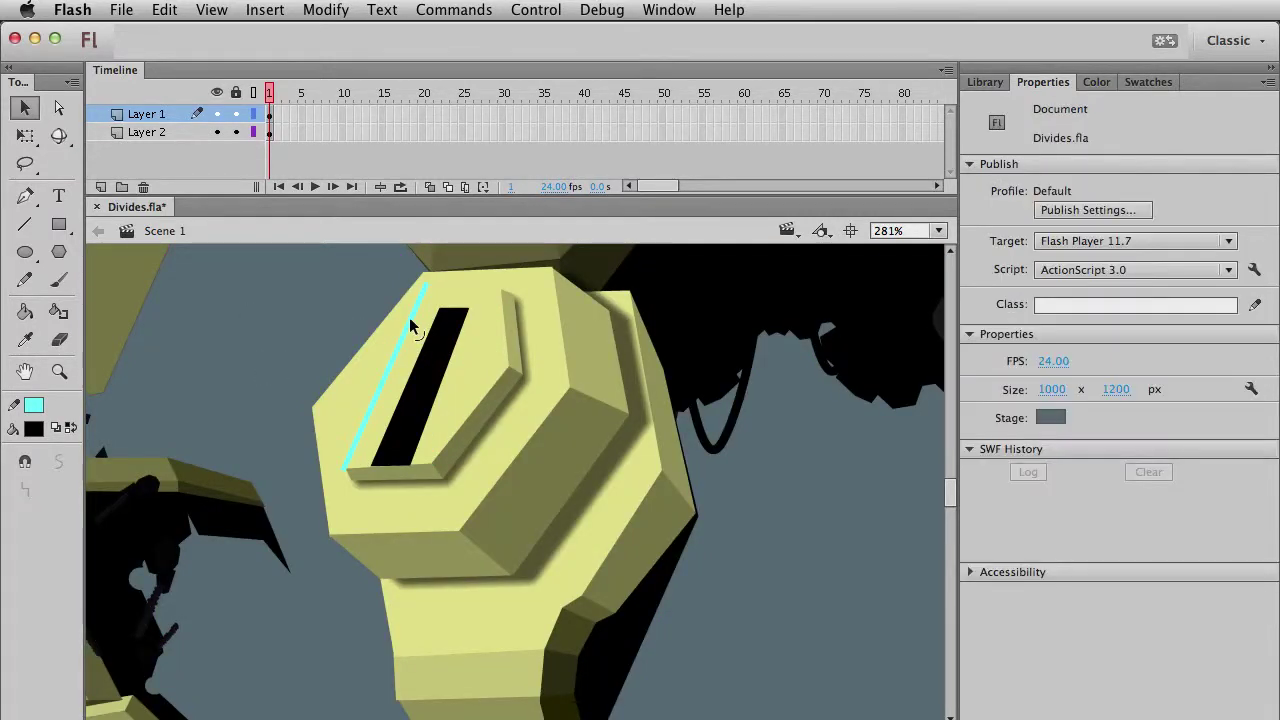
key("super+z")
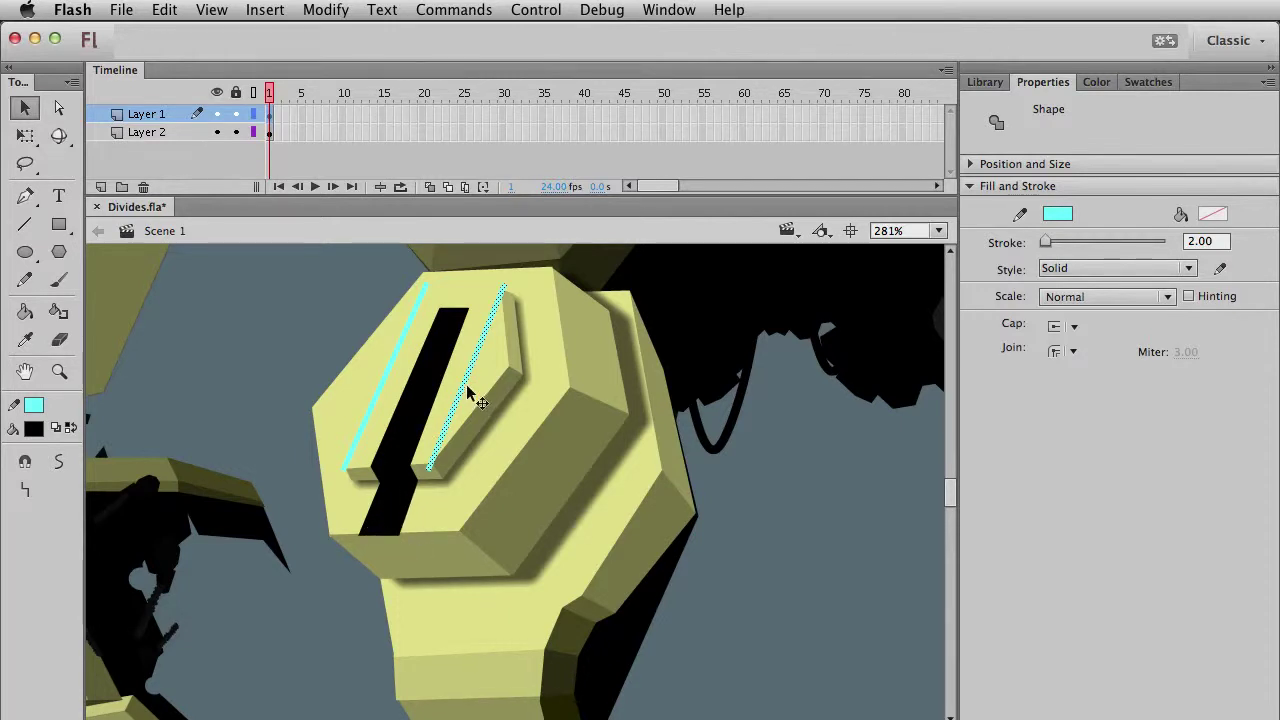
Delete both cyan guide lines on either side of the black strip.
left_click_drag(462, 400, 443, 450)
key("Delete")
left_click(370, 405)
key("Delete")
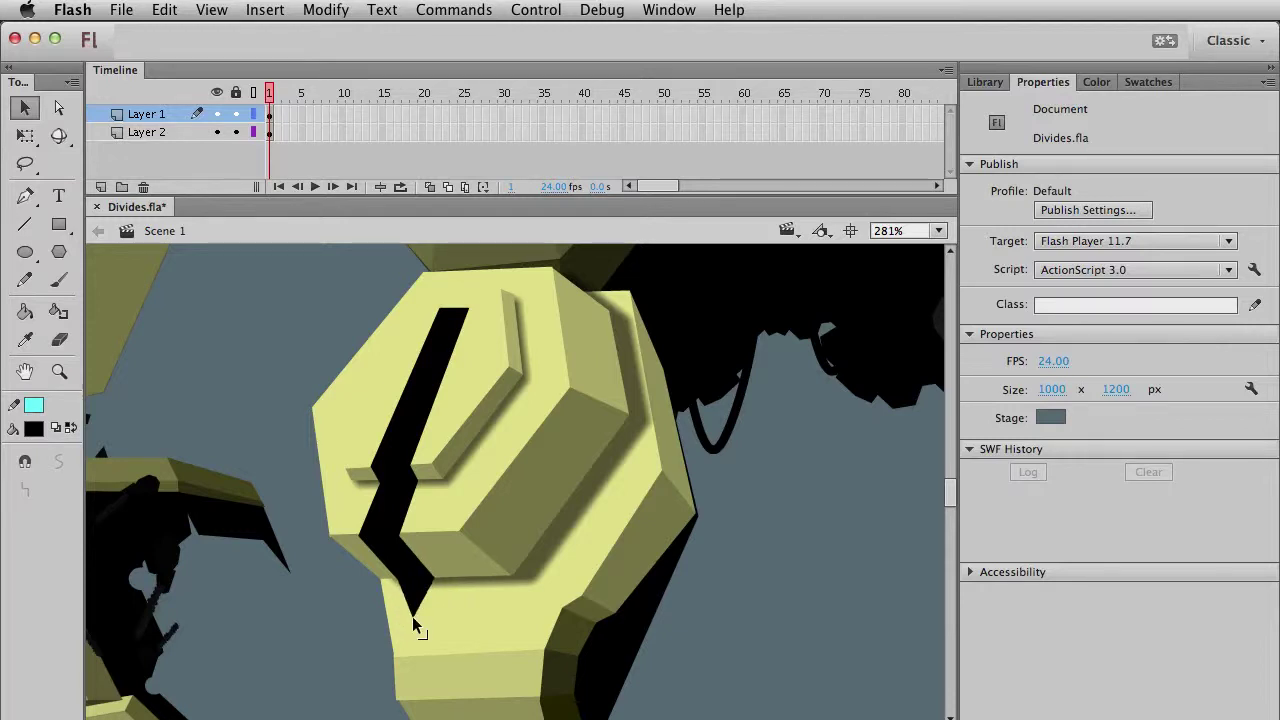
Reshape the black strip's pointed lower end into a flat, full-width end on the lower thigh plate.
mouse_move(421, 600)
left_mouse_down()
mouse_move(459, 617)
mouse_move(439, 617)
left_mouse_up()
key("super+1")
scroll(388, 644, "right", 5)
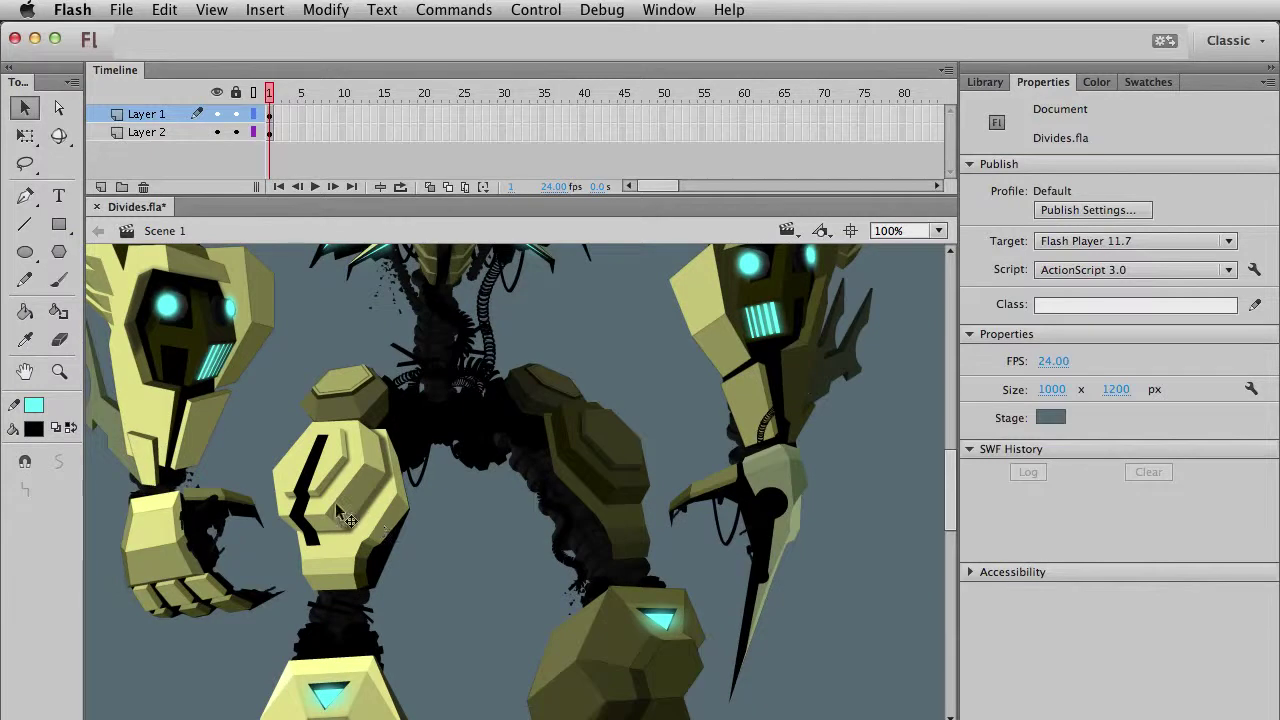
Examine how the black strip follows the steps of the left thigh's stacked plates.
left_click(308, 524)
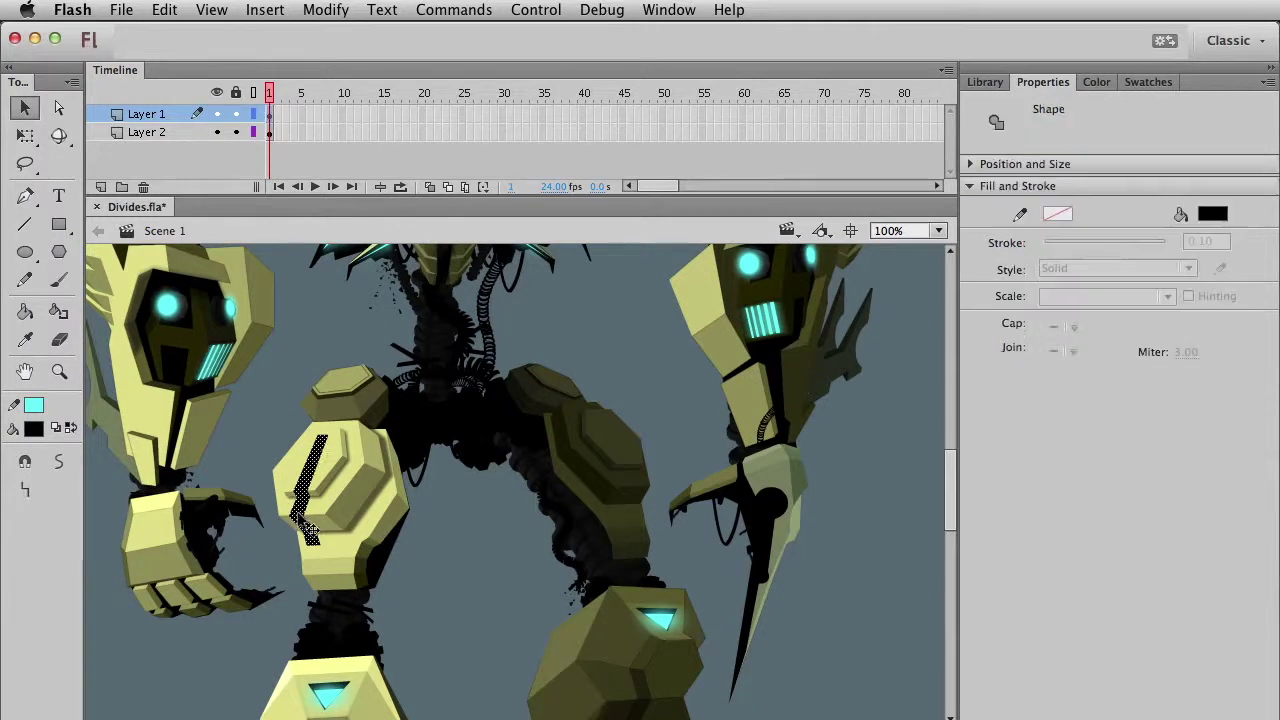
left_click(333, 458, "shift")
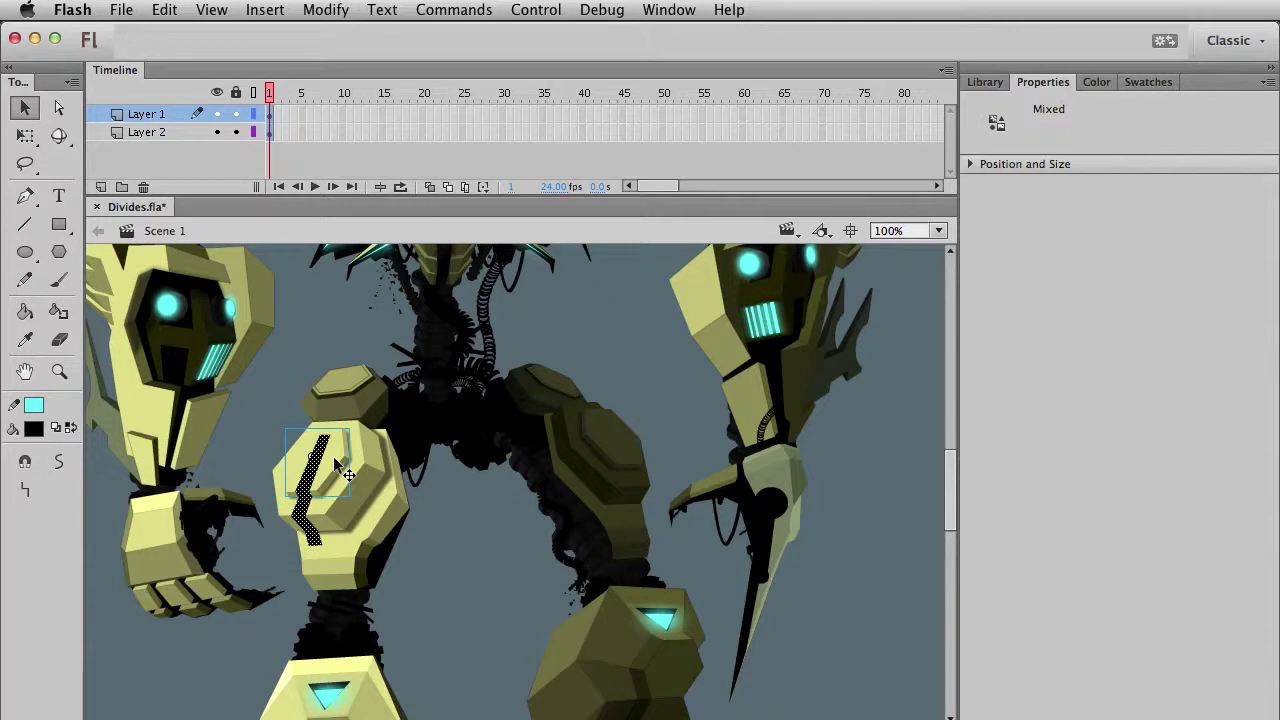
left_click(432, 551)
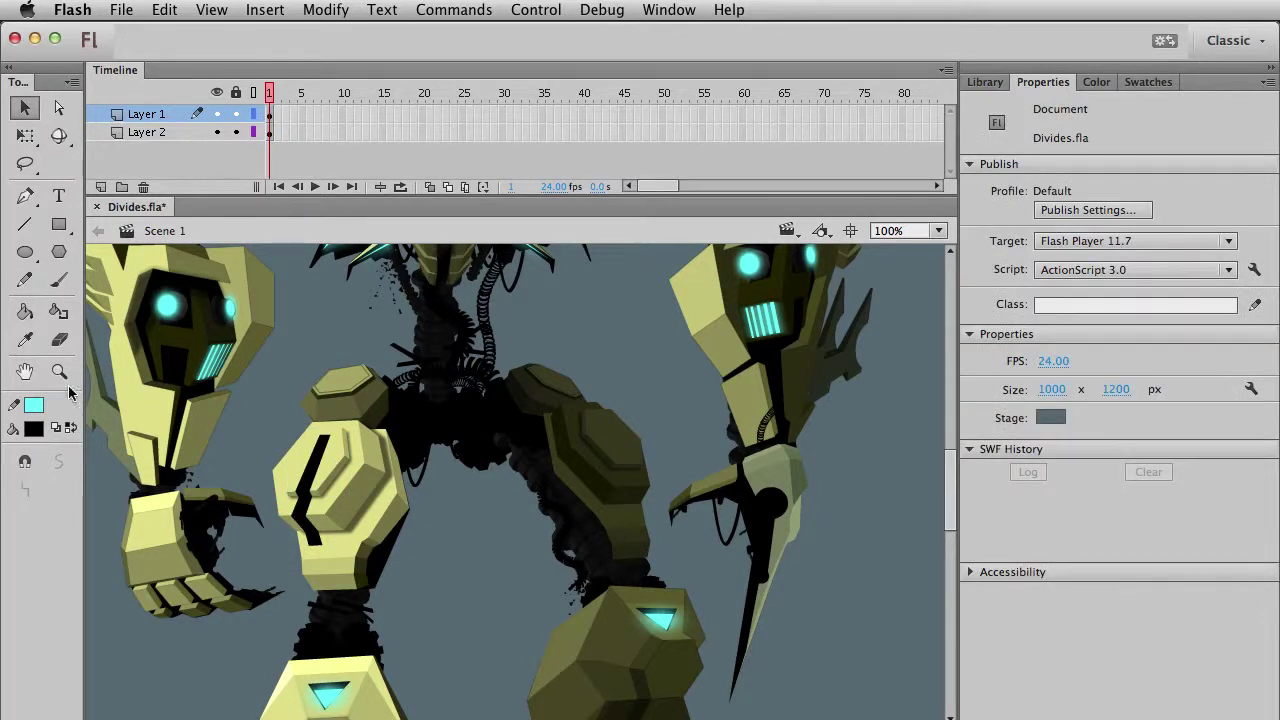
left_click(59, 371)
left_click_drag(260, 467, 340, 524)
key("v")
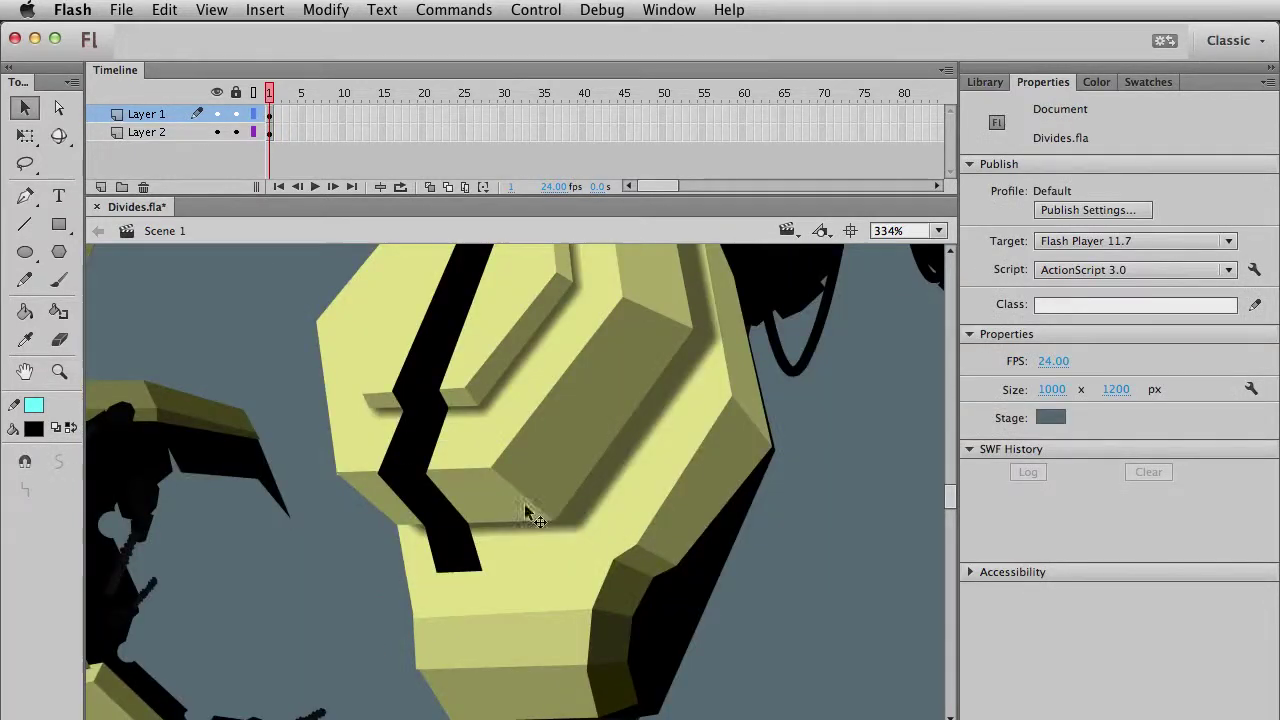
left_click(551, 524)
key("super+1")
left_click(617, 606)
Nudge the left thigh's large plate, inner plate and black strip together slightly to the right.
left_click(517, 481)
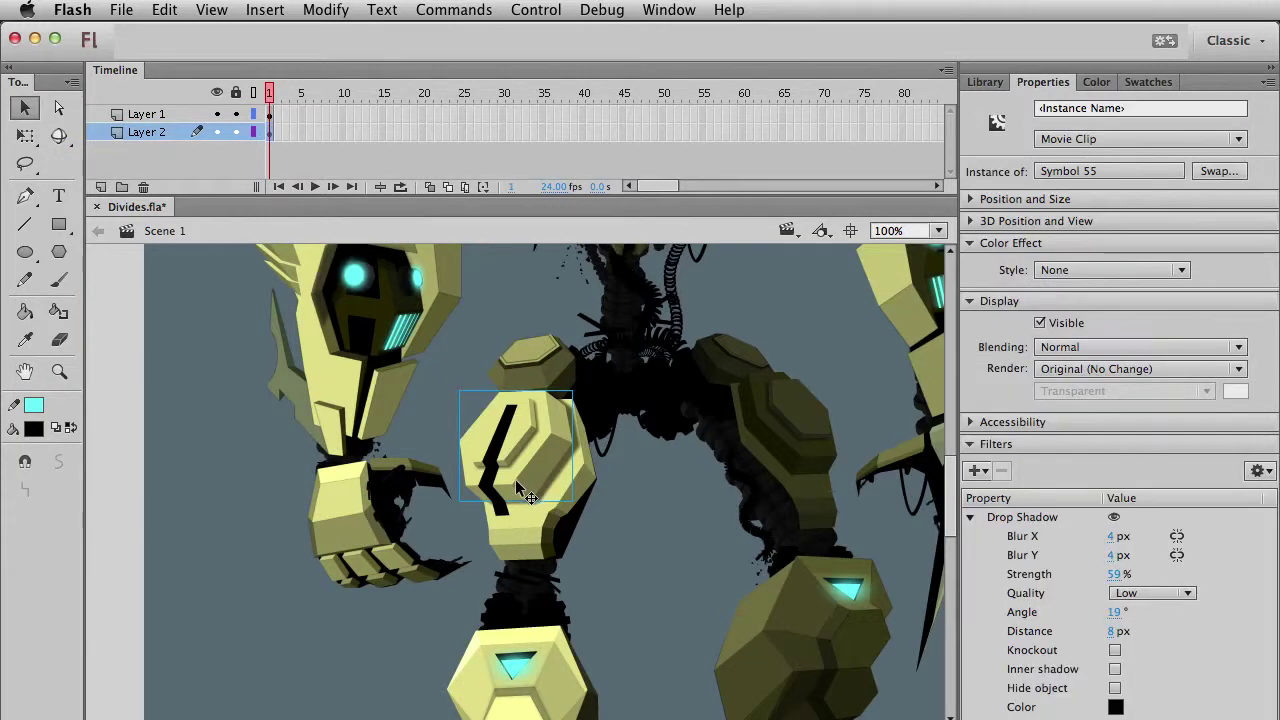
left_click(510, 438, "shift")
key("Right")
key("Right")
key("Right")
key("Right")
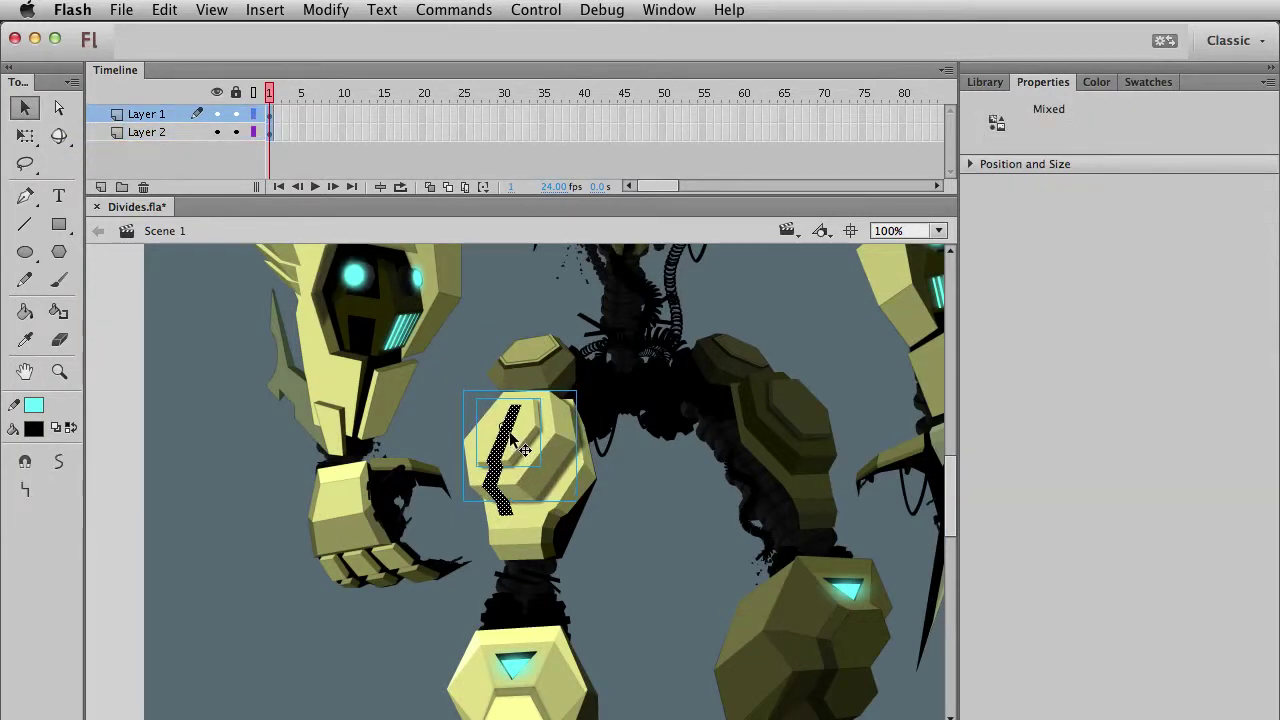
Set the drop shadow angle of the left thigh's large plate to 42 degrees.
left_click(604, 515)
left_click(573, 430)
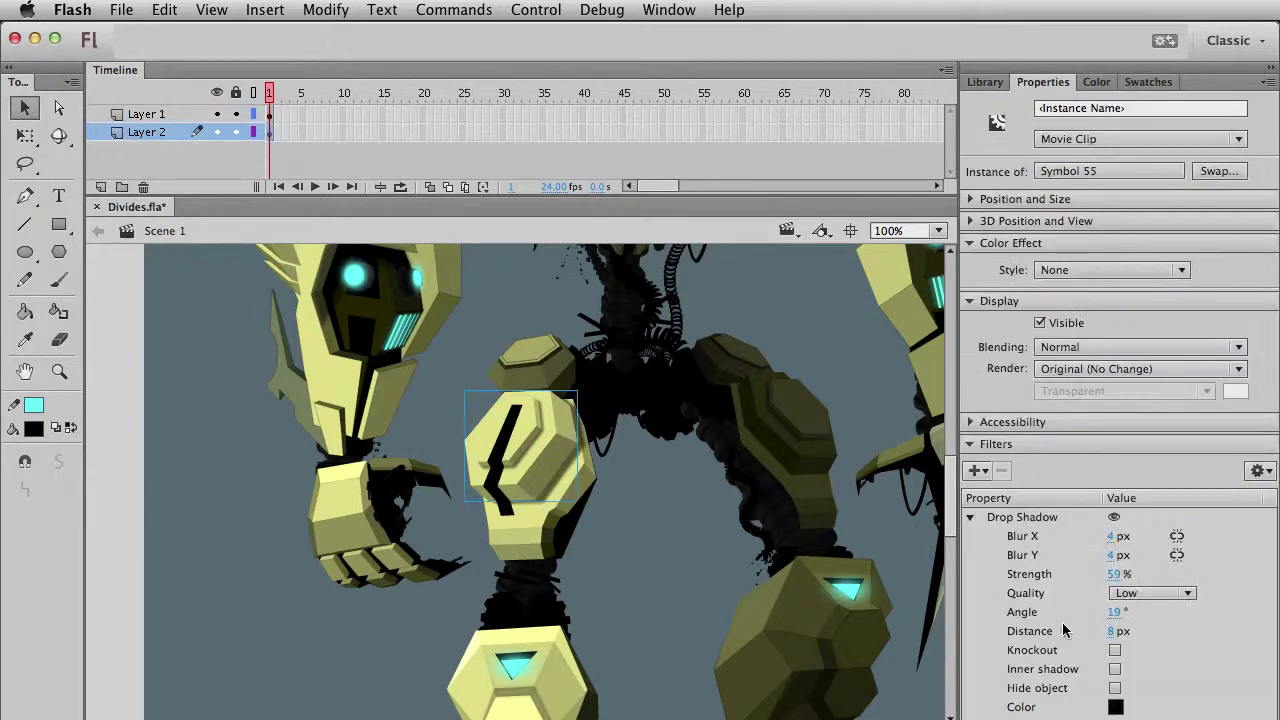
mouse_move(1115, 612)
left_mouse_down()
mouse_move(1150, 612)
mouse_move(1108, 631)
left_mouse_up()
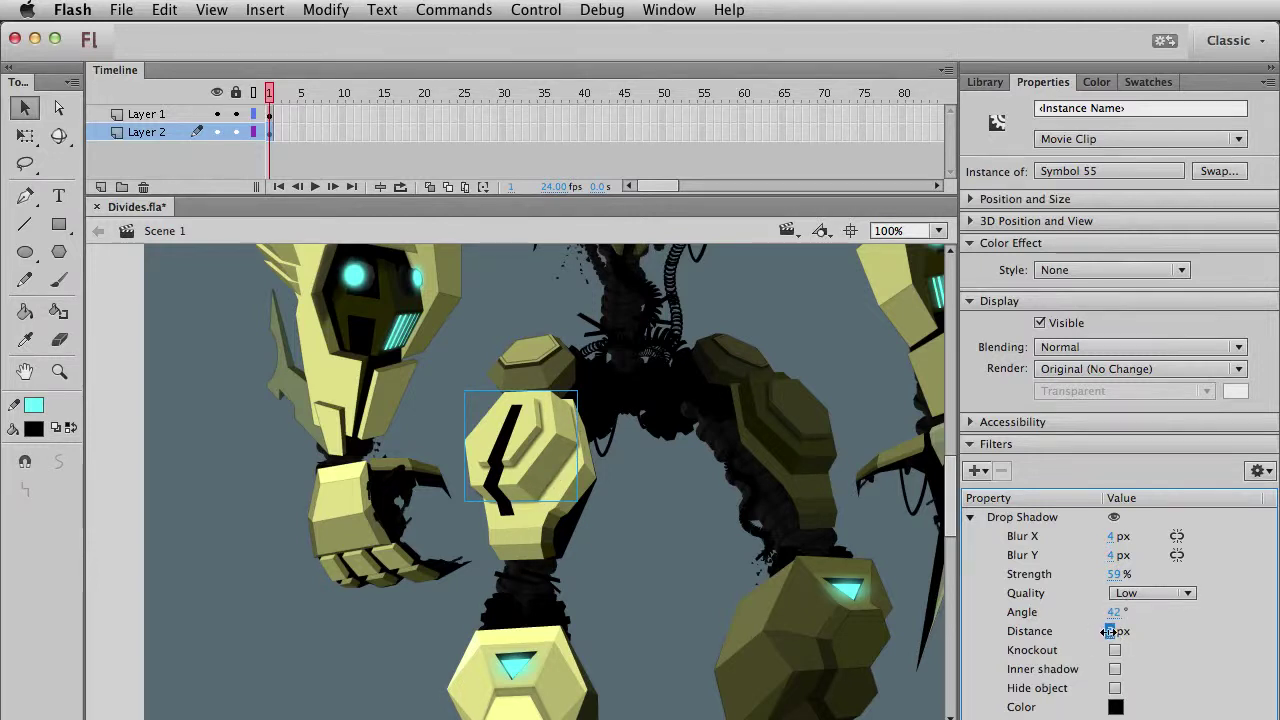
left_click(602, 542)
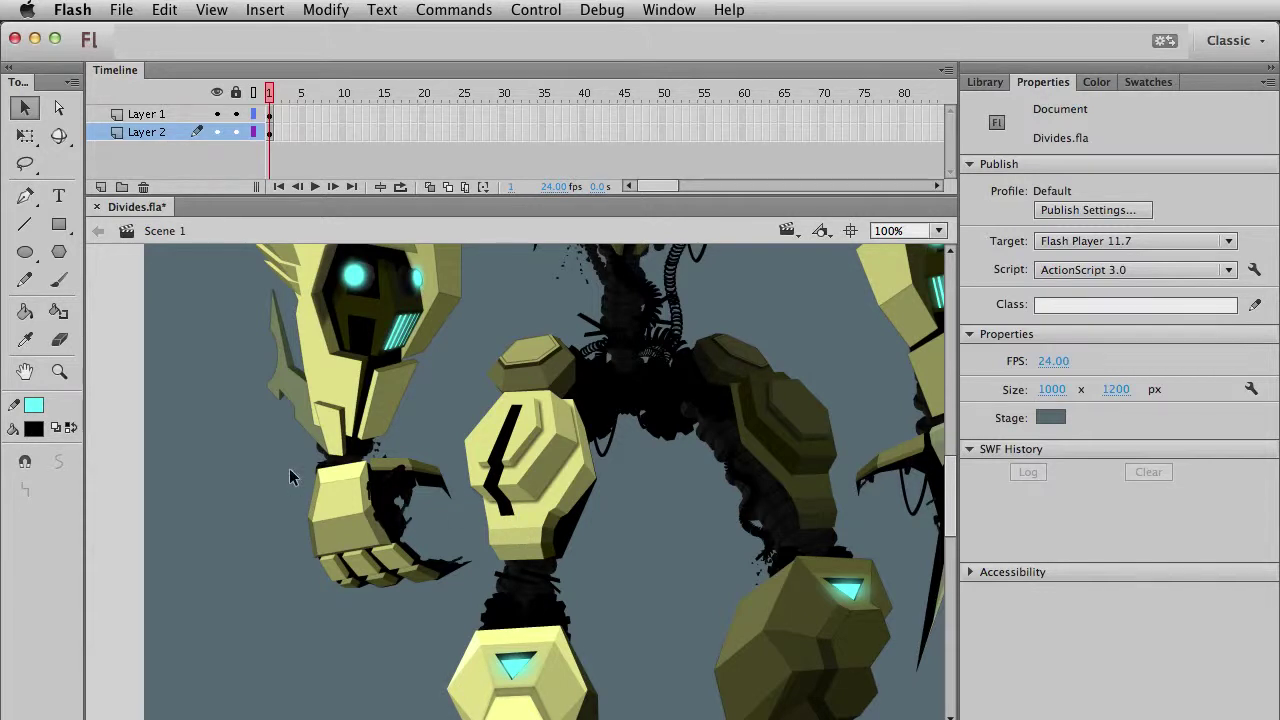
Adjust the outer corner at the black strip's upper end so its top edge slants slightly.
left_click(59, 371)
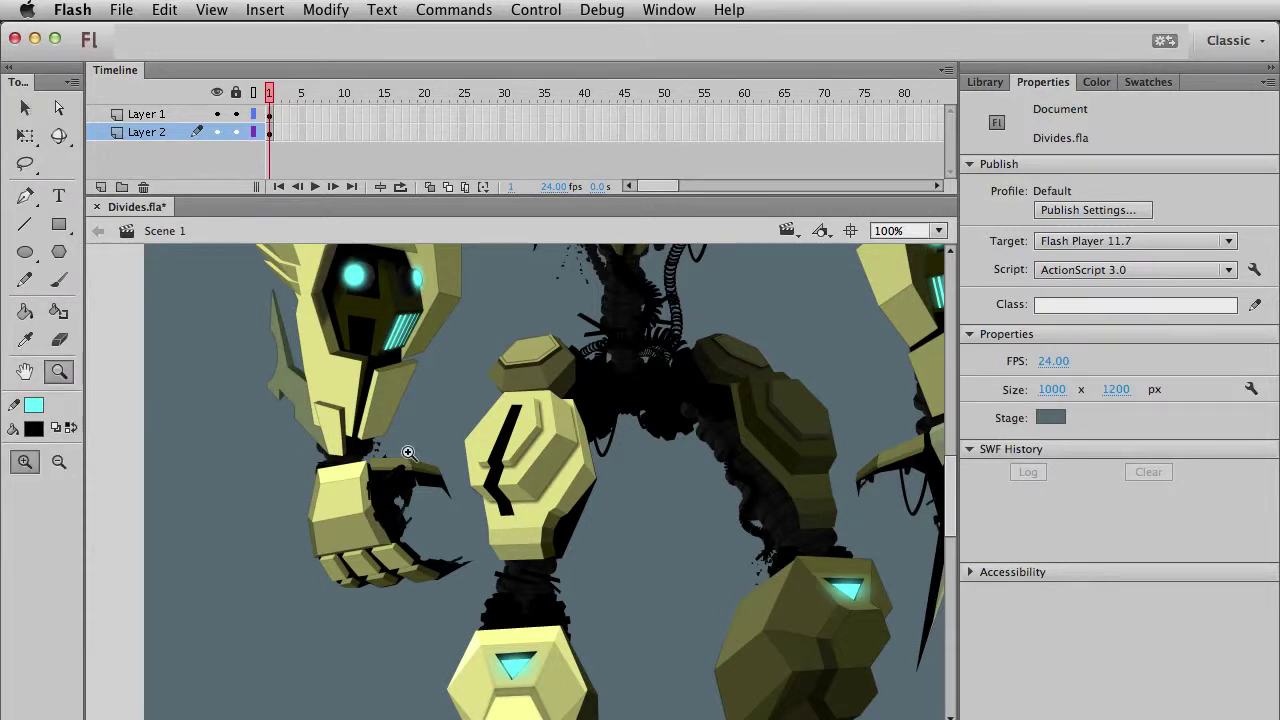
left_click_drag(402, 450, 694, 588)
key("v")
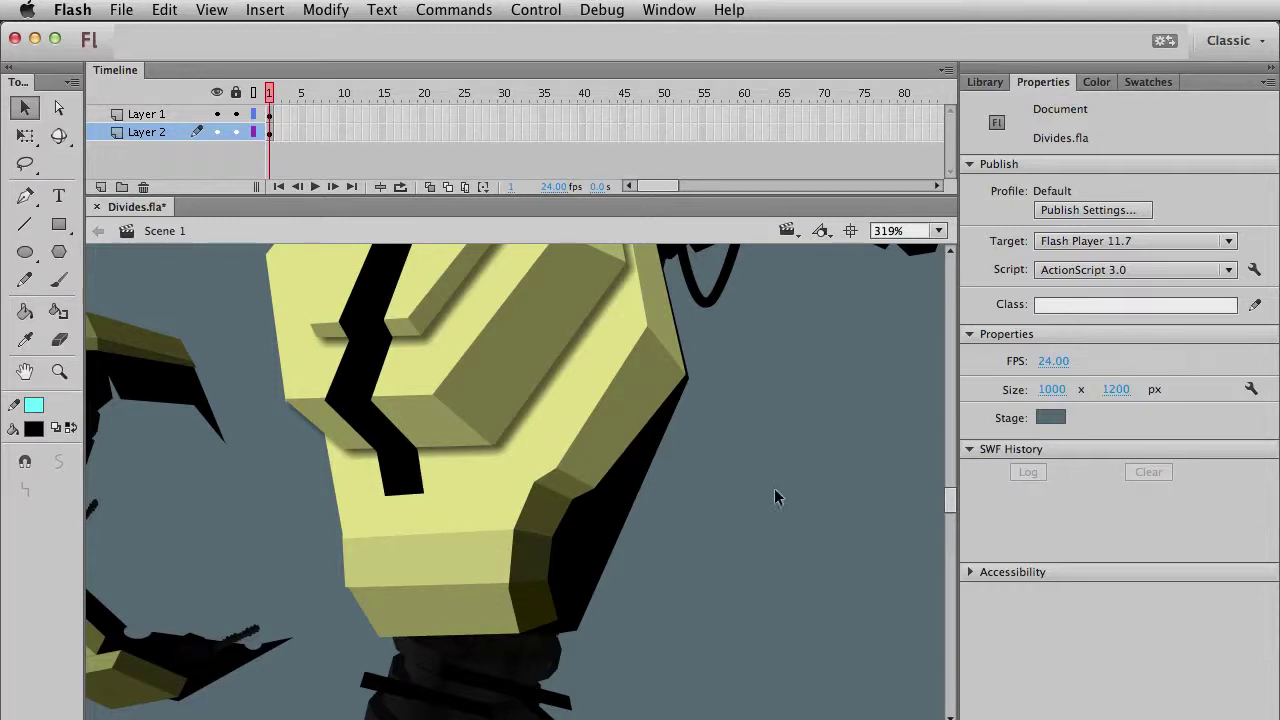
scroll(774, 474, "up", 5)
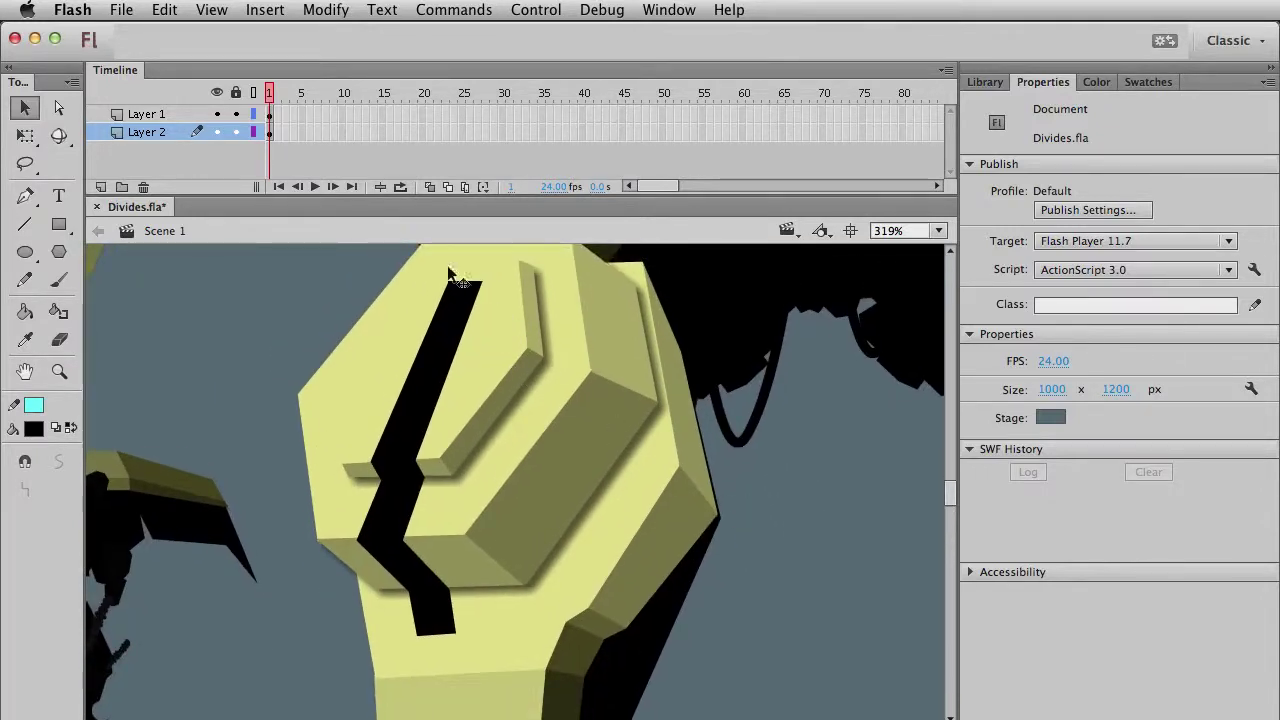
left_click_drag(449, 289, 450, 291)
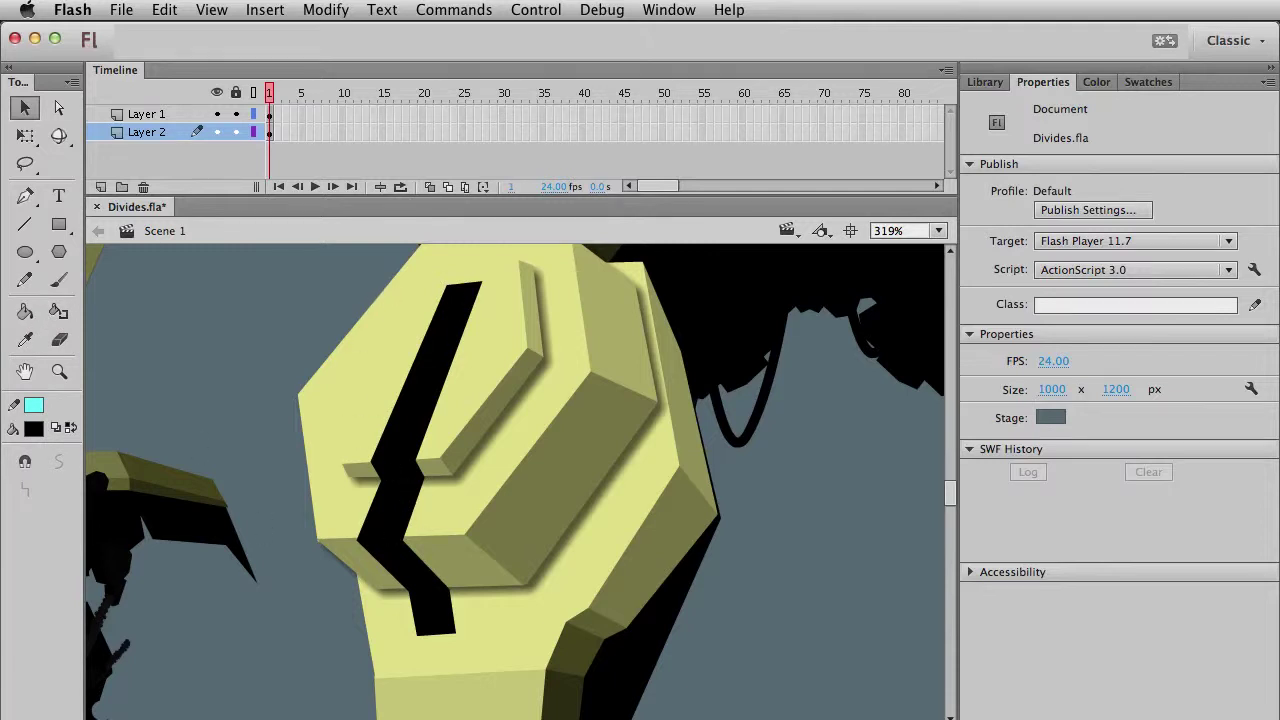
Add a cyan outline around the black strip and set its stroke style to Hairline.
left_click(58, 314)
left_click(372, 548)
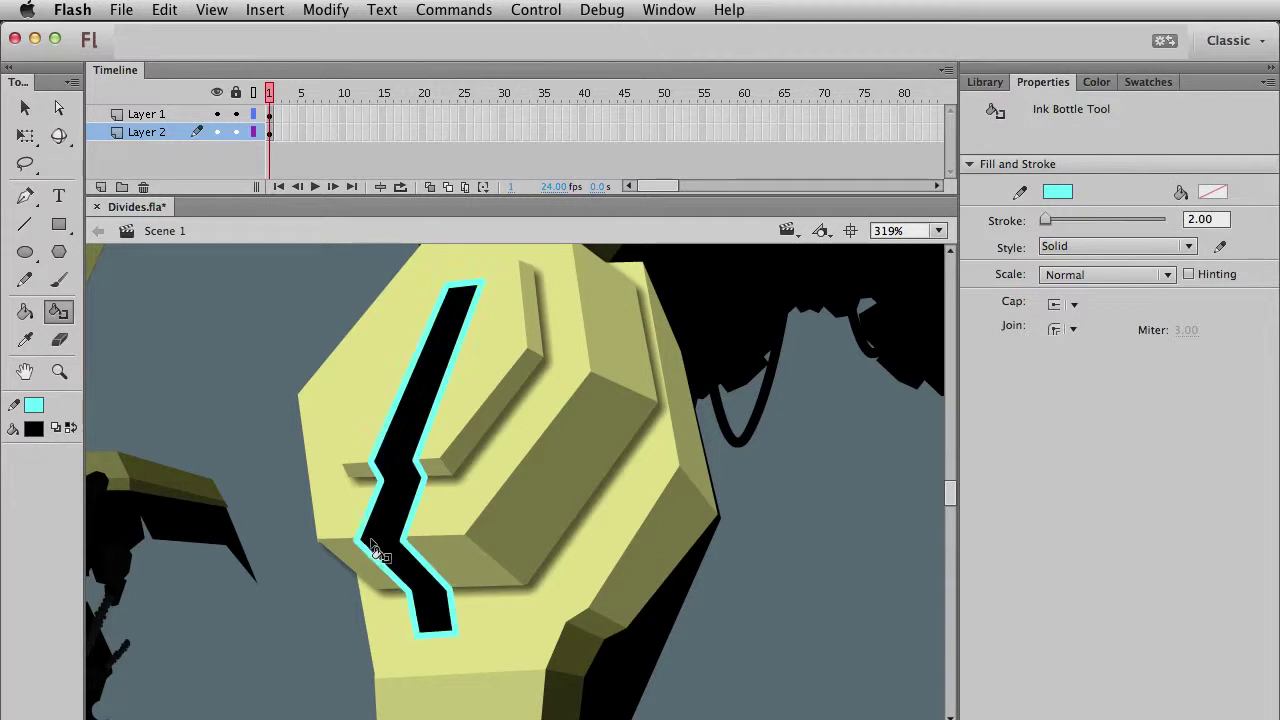
key("v")
double_click(426, 473)
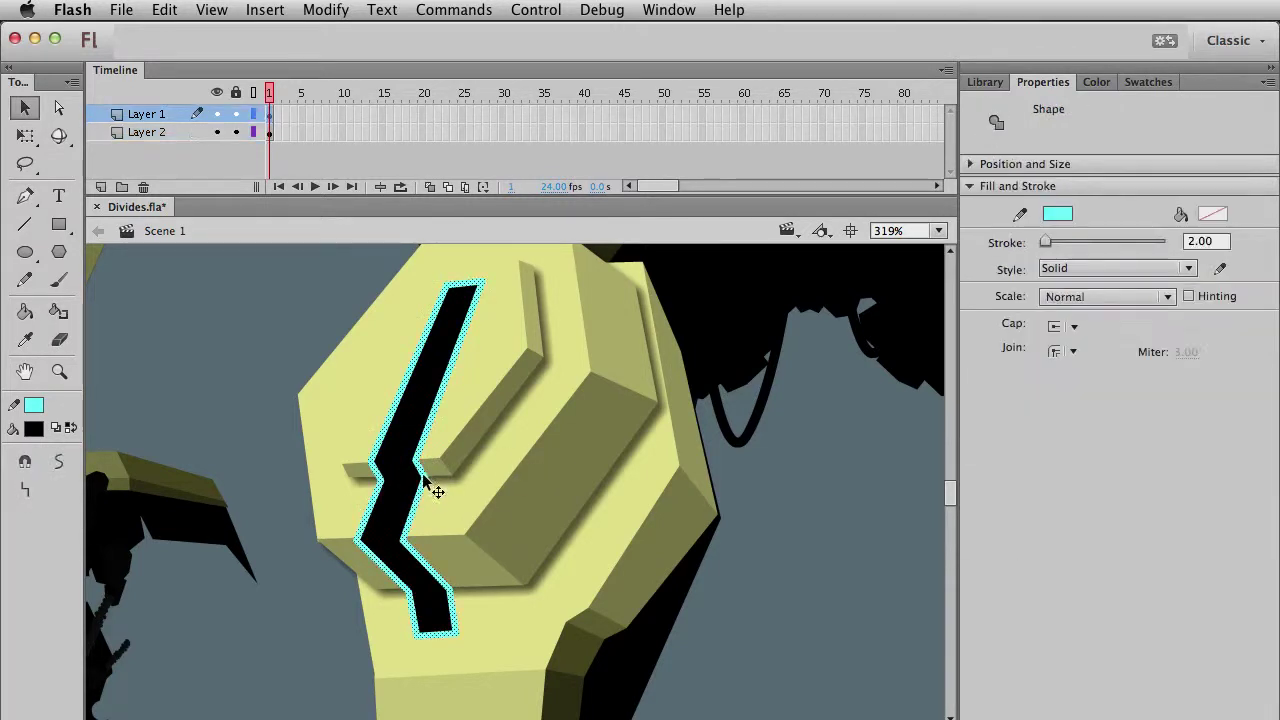
left_click(1188, 268)
left_click(1085, 291)
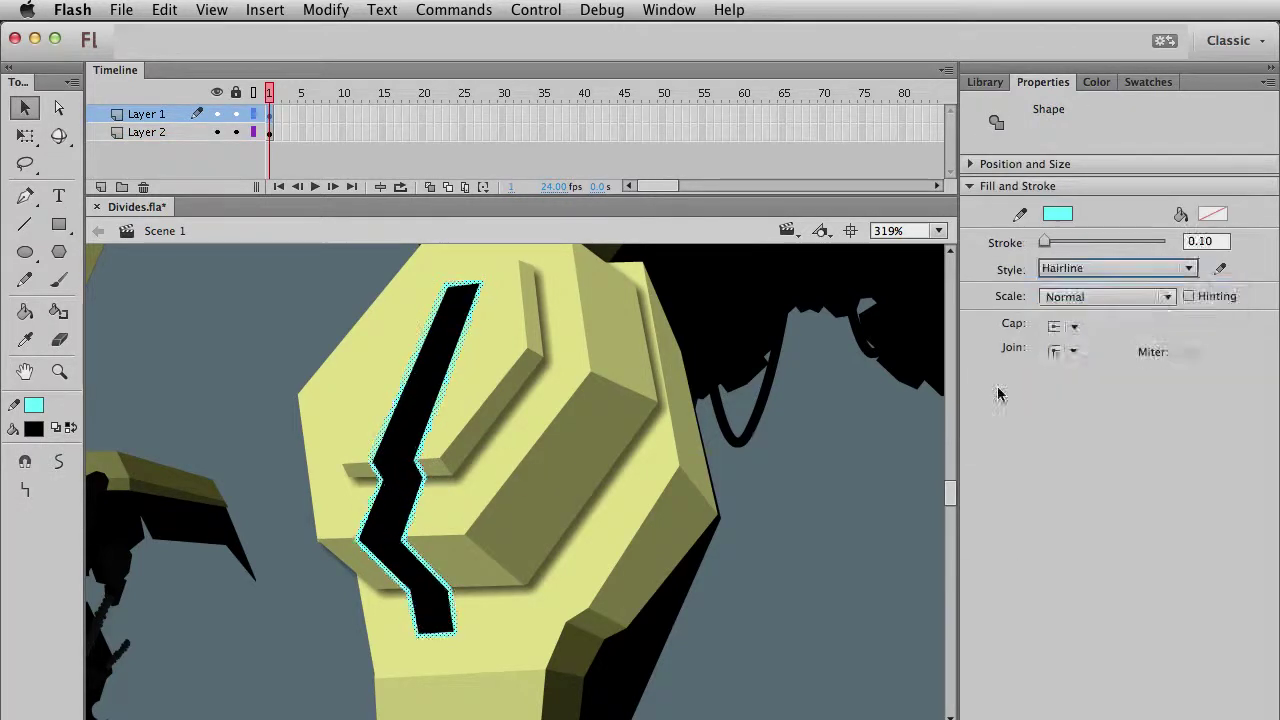
key("Escape")
Duplicate the outline segments of the strip's left edge and shift the copy right to divide the strip lengthwise down its middle.
left_click(410, 602)
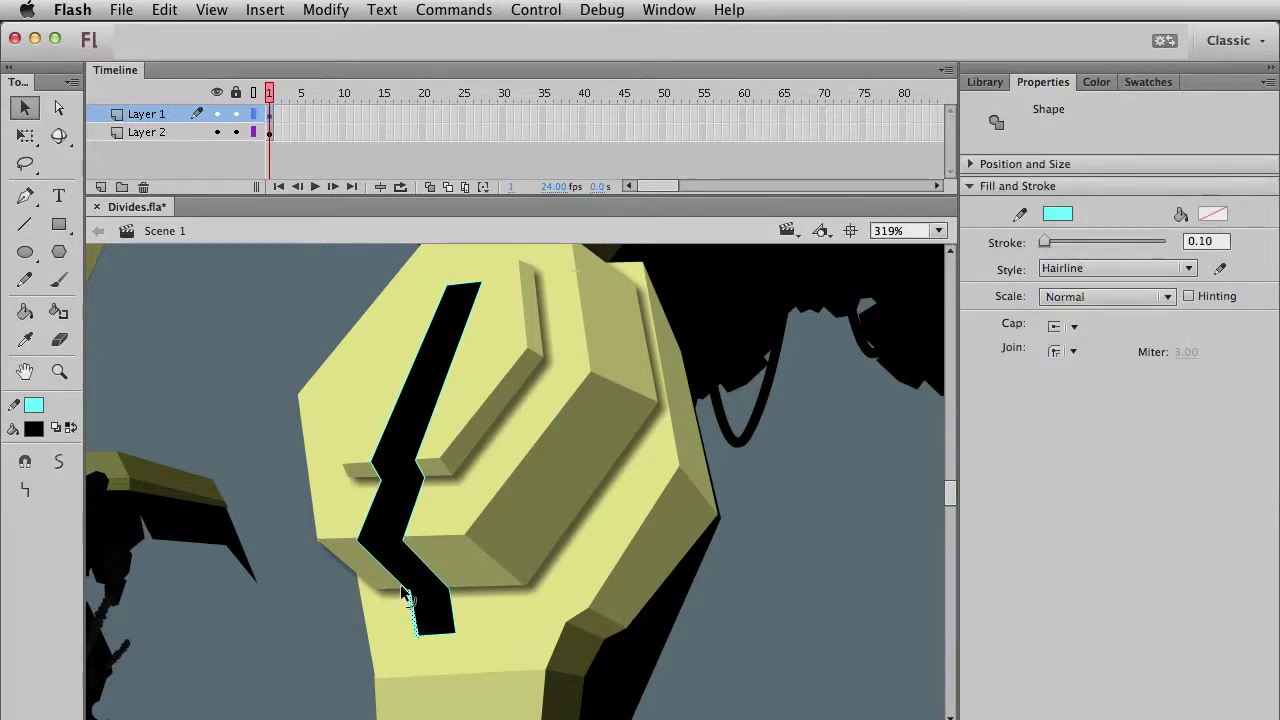
left_click(368, 516, "shift")
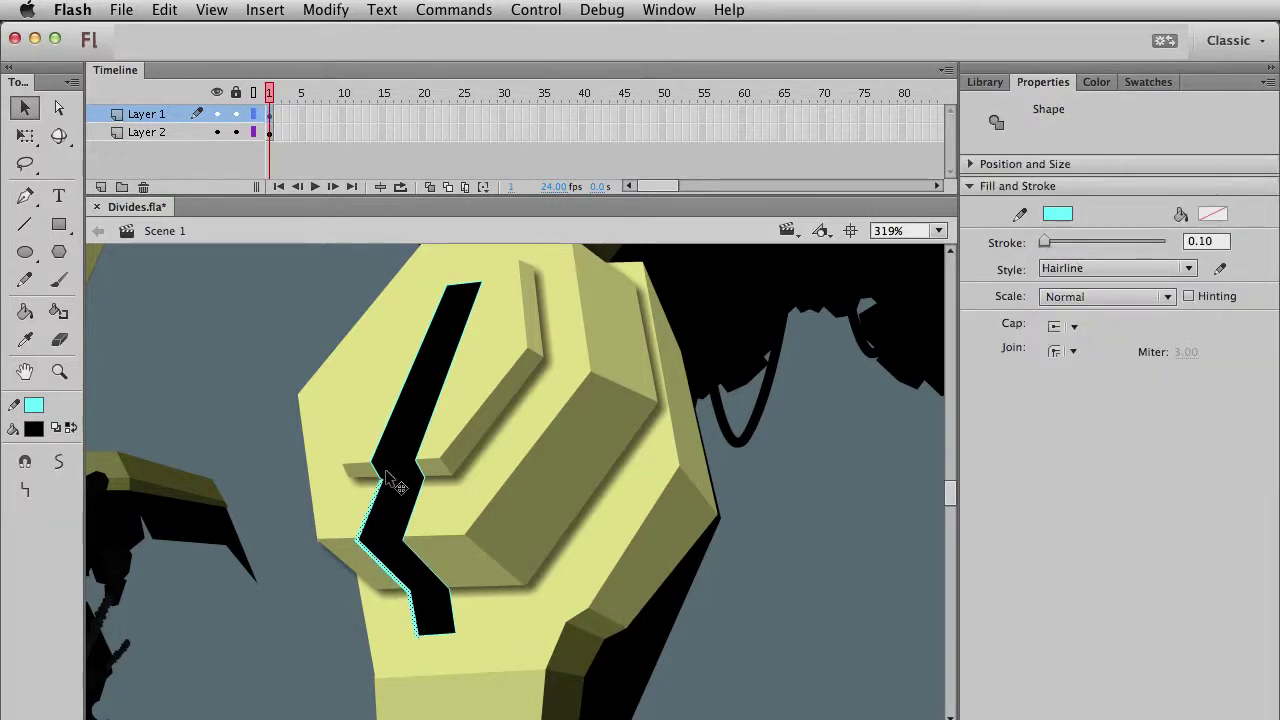
left_click(380, 458, "shift")
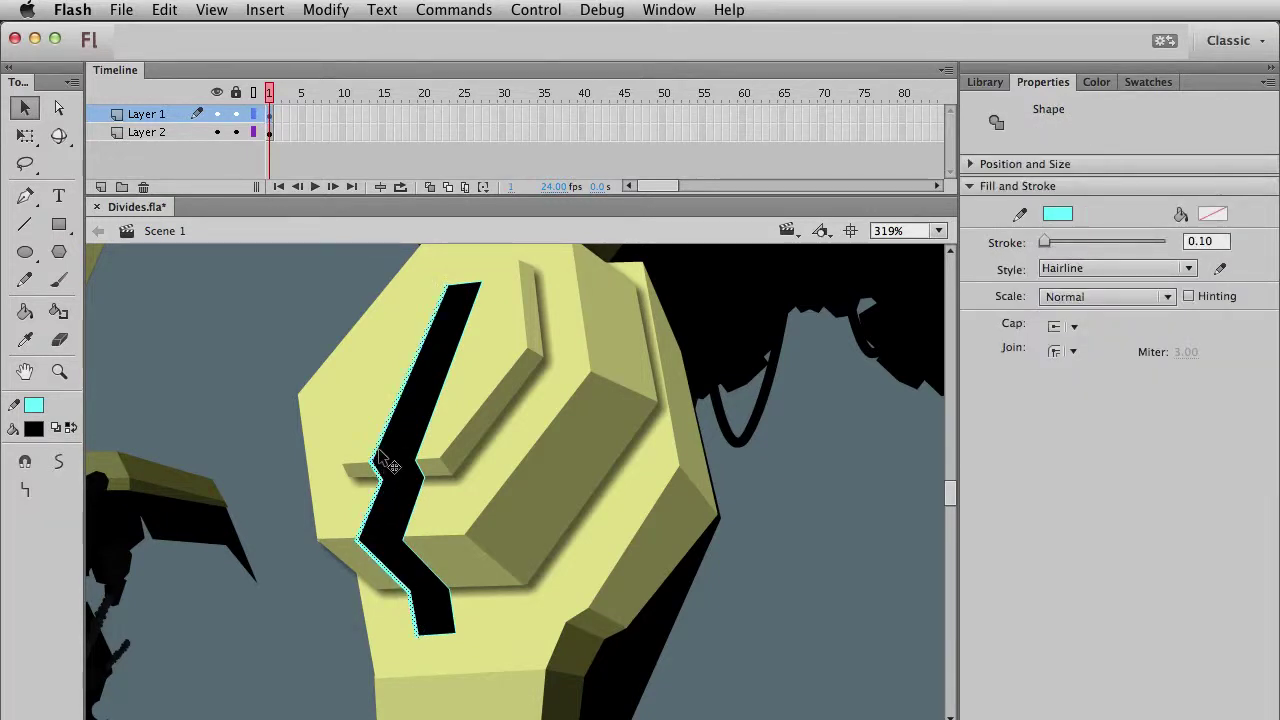
double_click(390, 467)
key("Right")
key("Right")
key("Right")
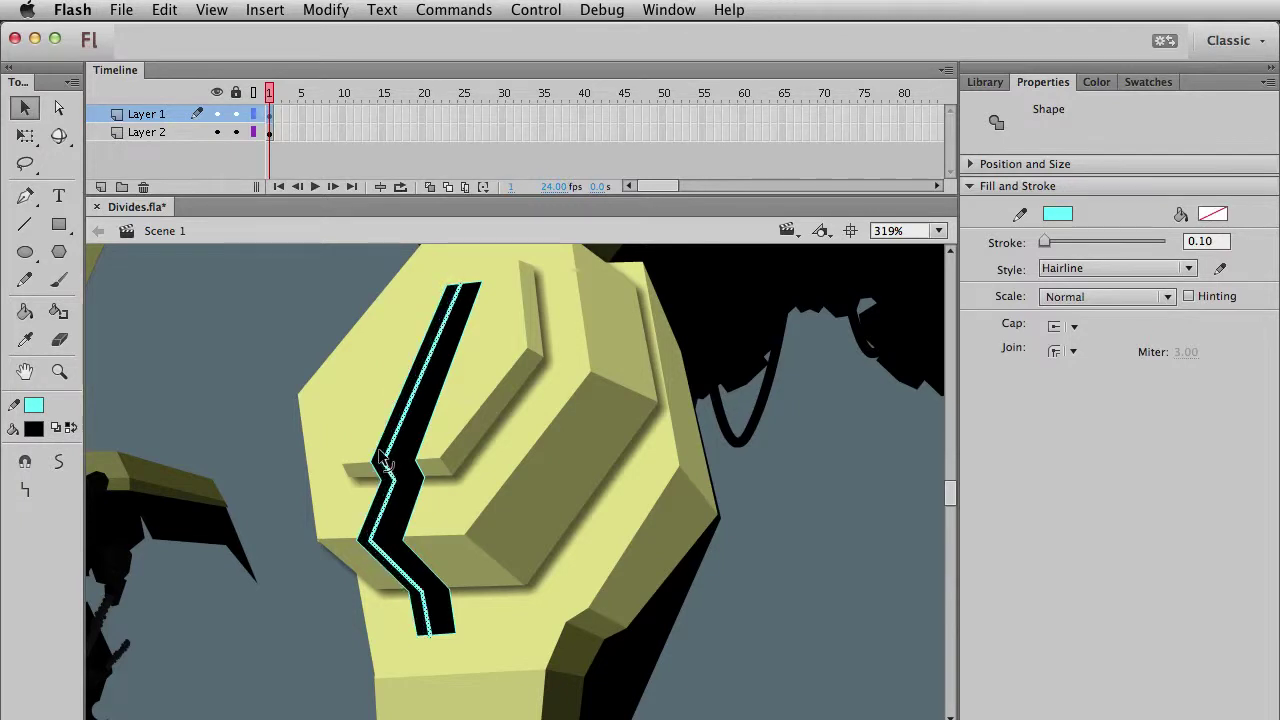
key("Right")
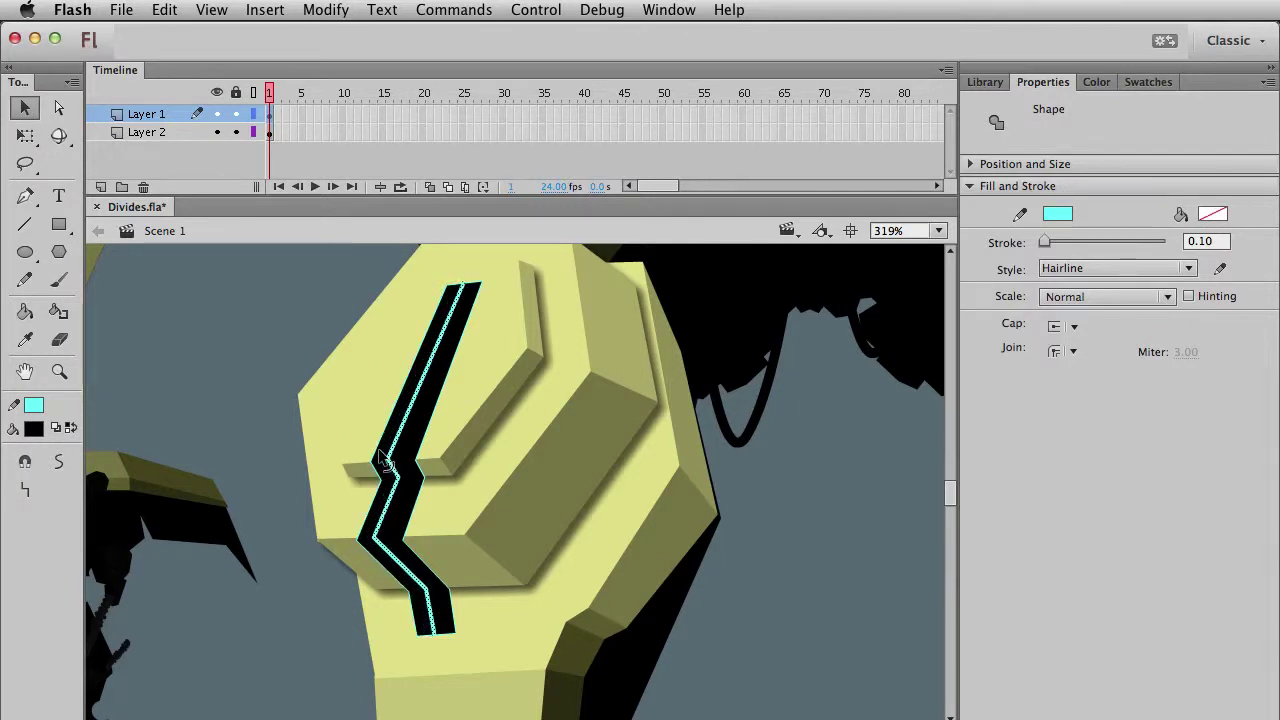
left_click(386, 466)
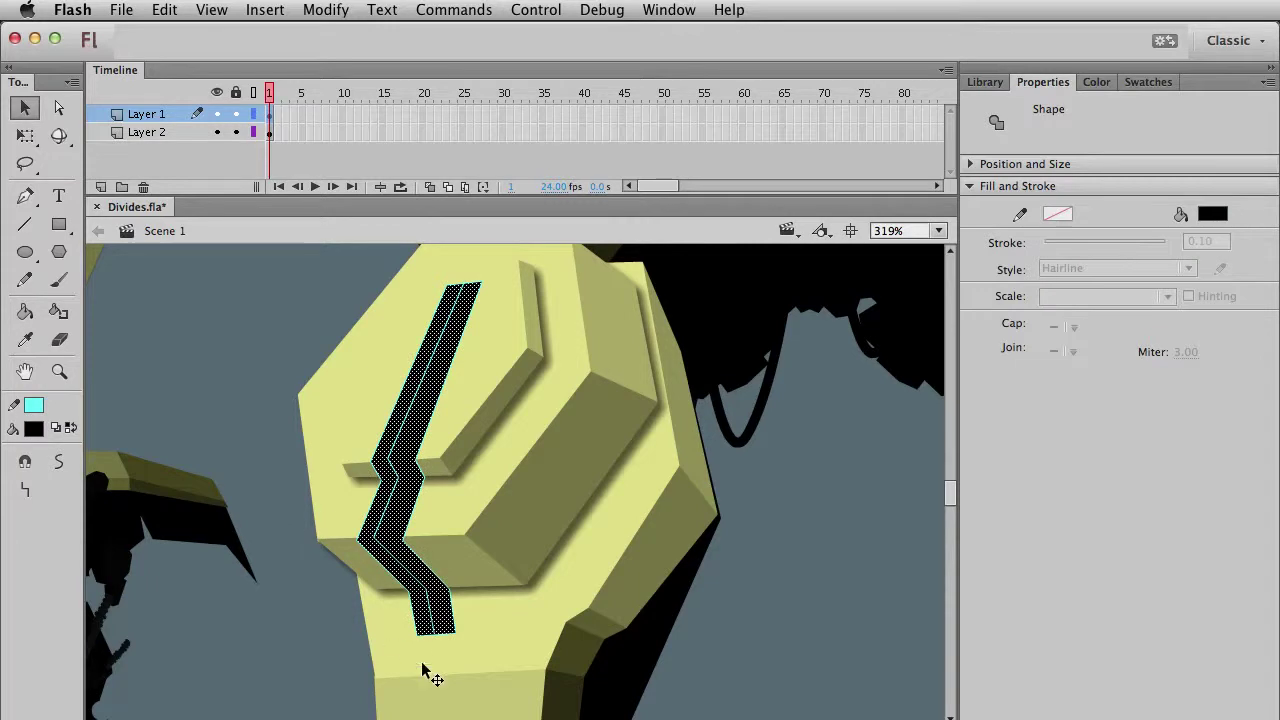
left_click(782, 641)
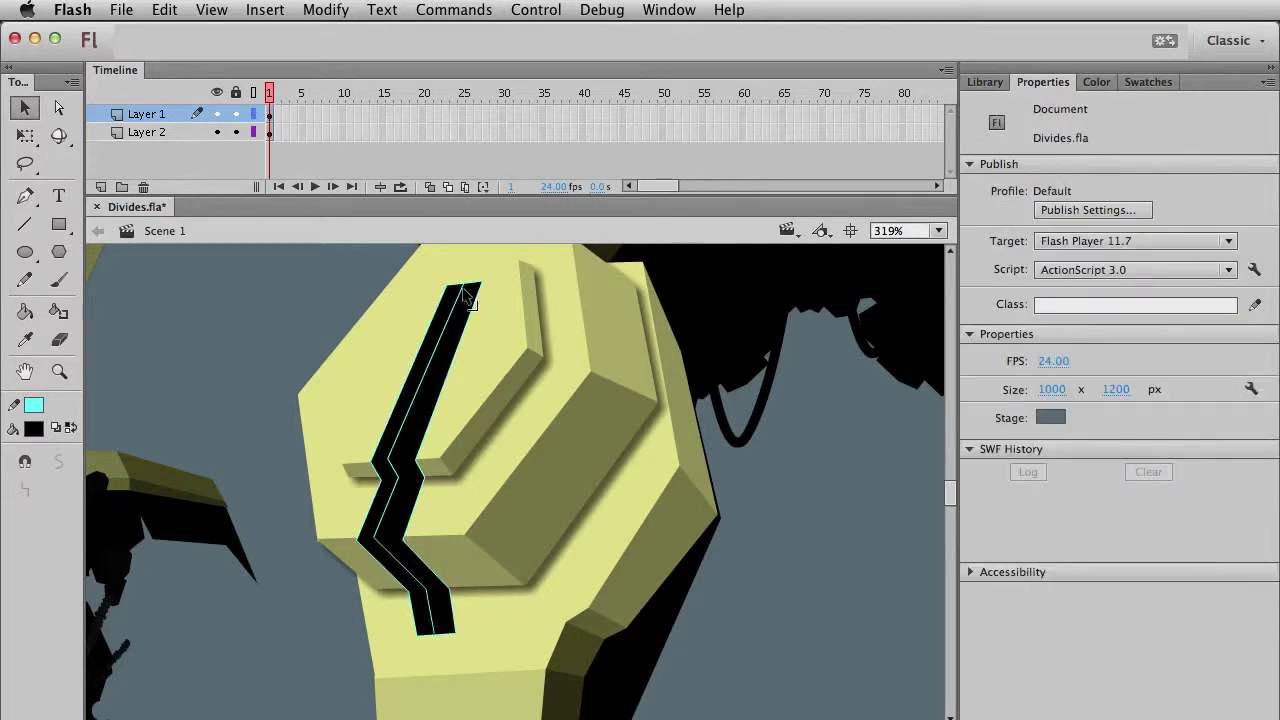
Reduce the black fill of the strip's left half to 58% alpha and delete the cyan outline.
left_click(427, 628)
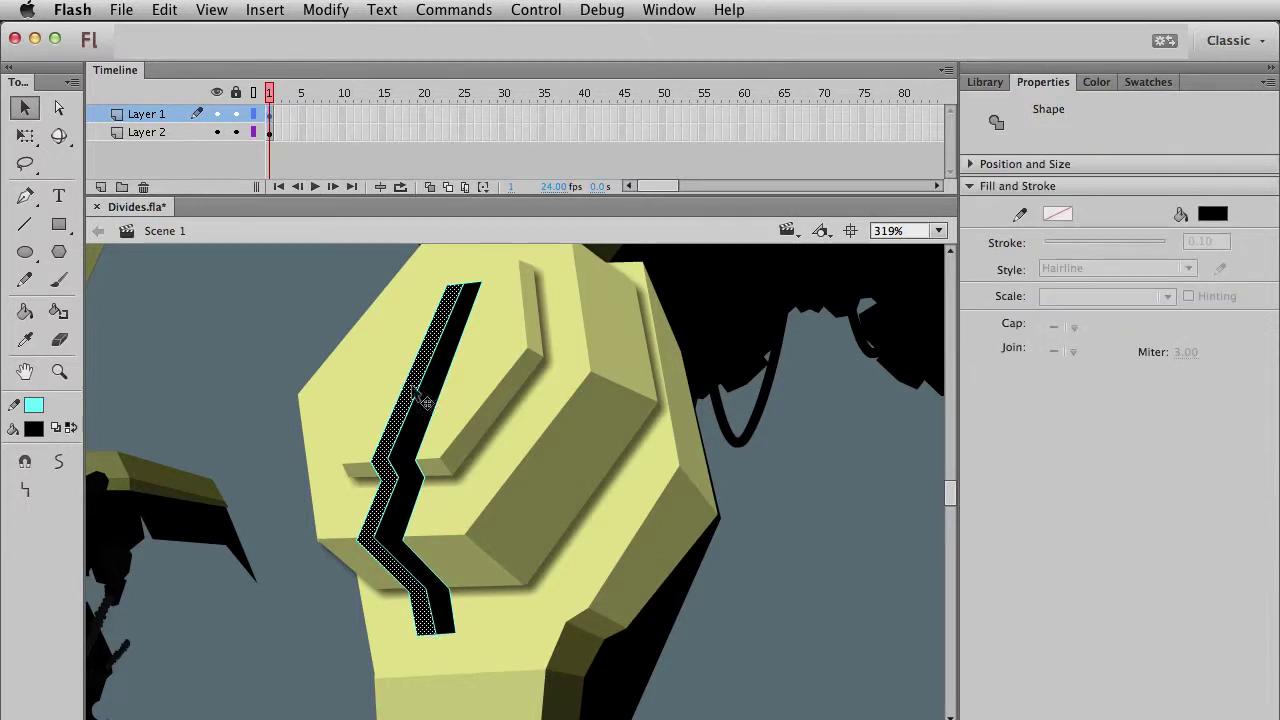
left_click(34, 428)
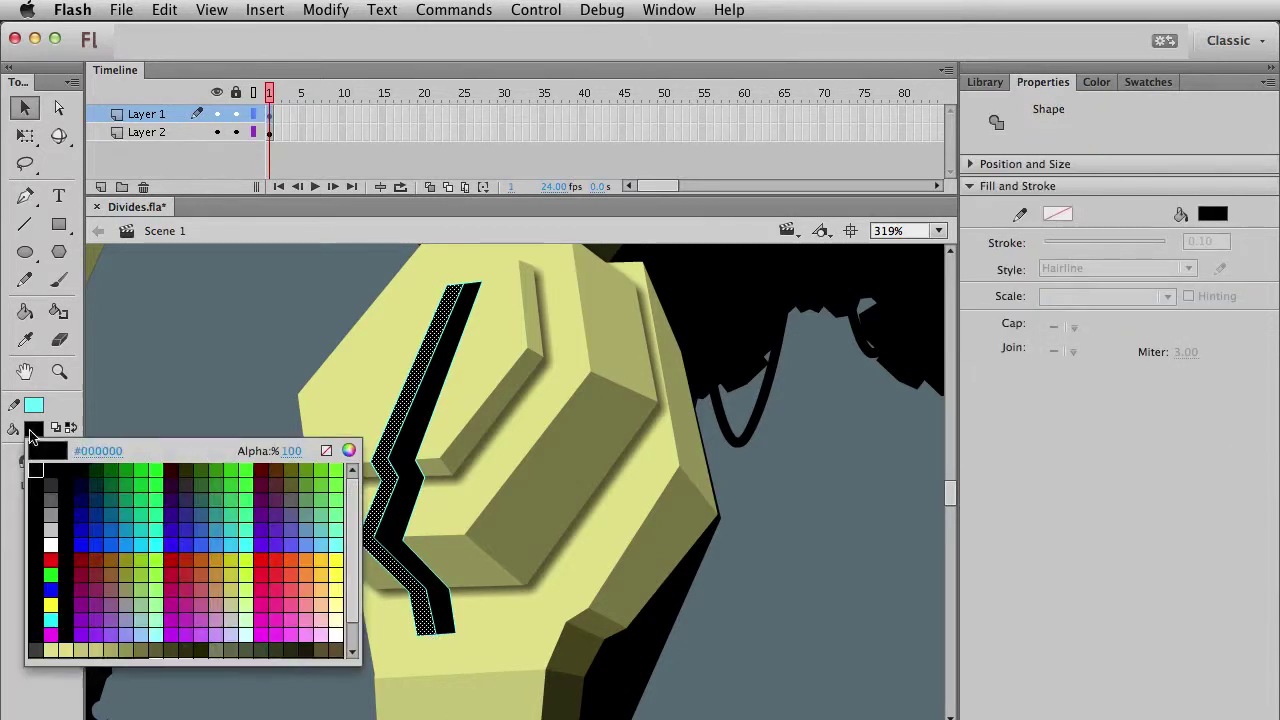
left_click(248, 454)
left_click(241, 376)
double_click(426, 486)
key("Delete")
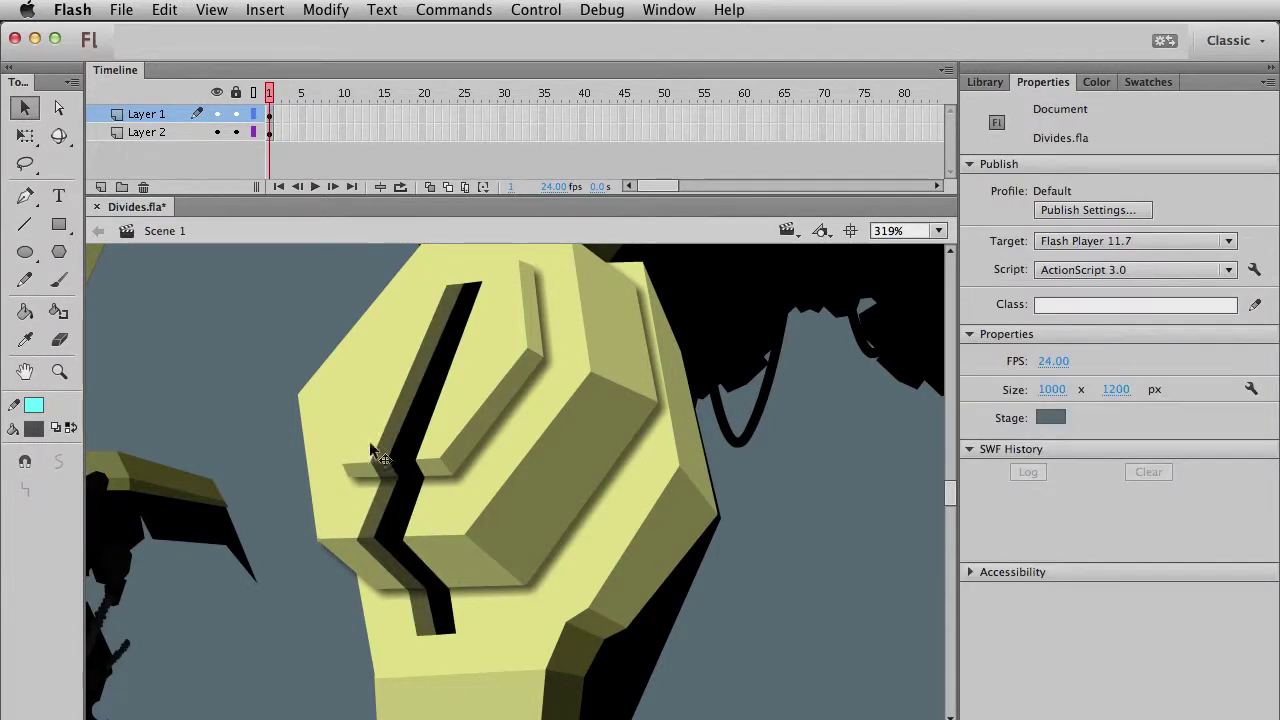
Fill the strip's left half with dark olive #333214 sampled from the artwork, at 100% alpha.
left_click(390, 515)
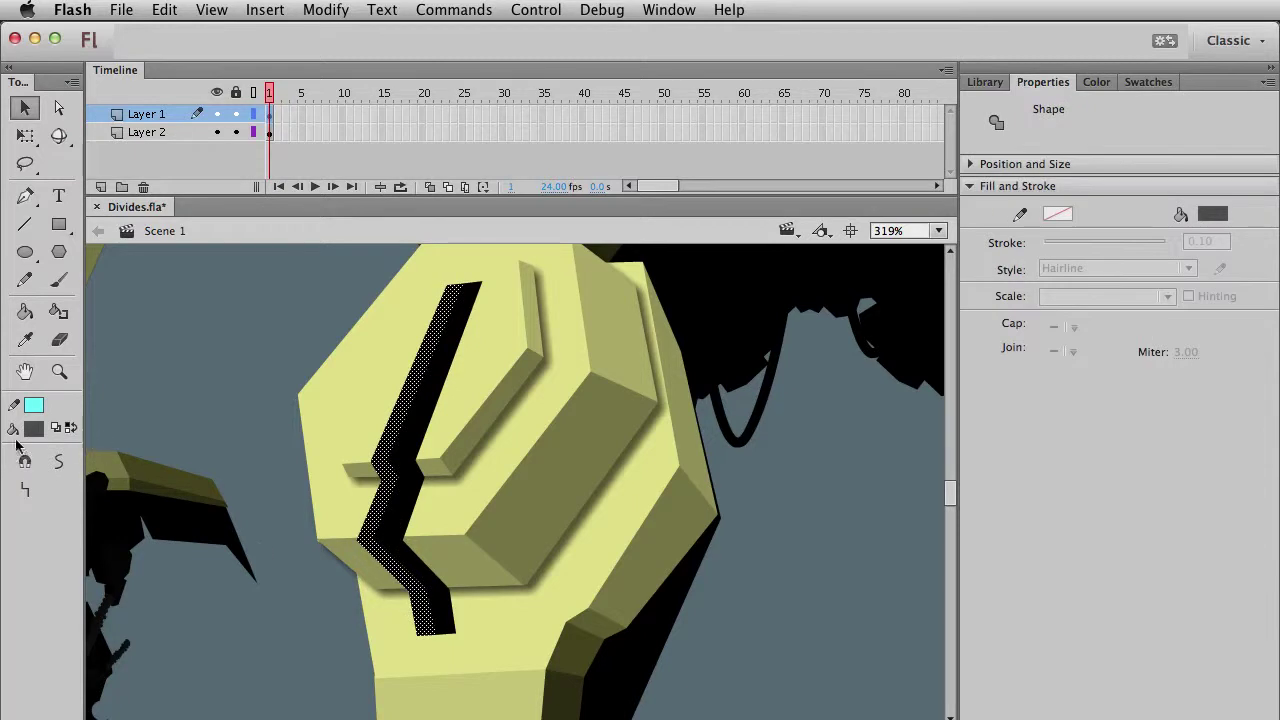
left_click(35, 432)
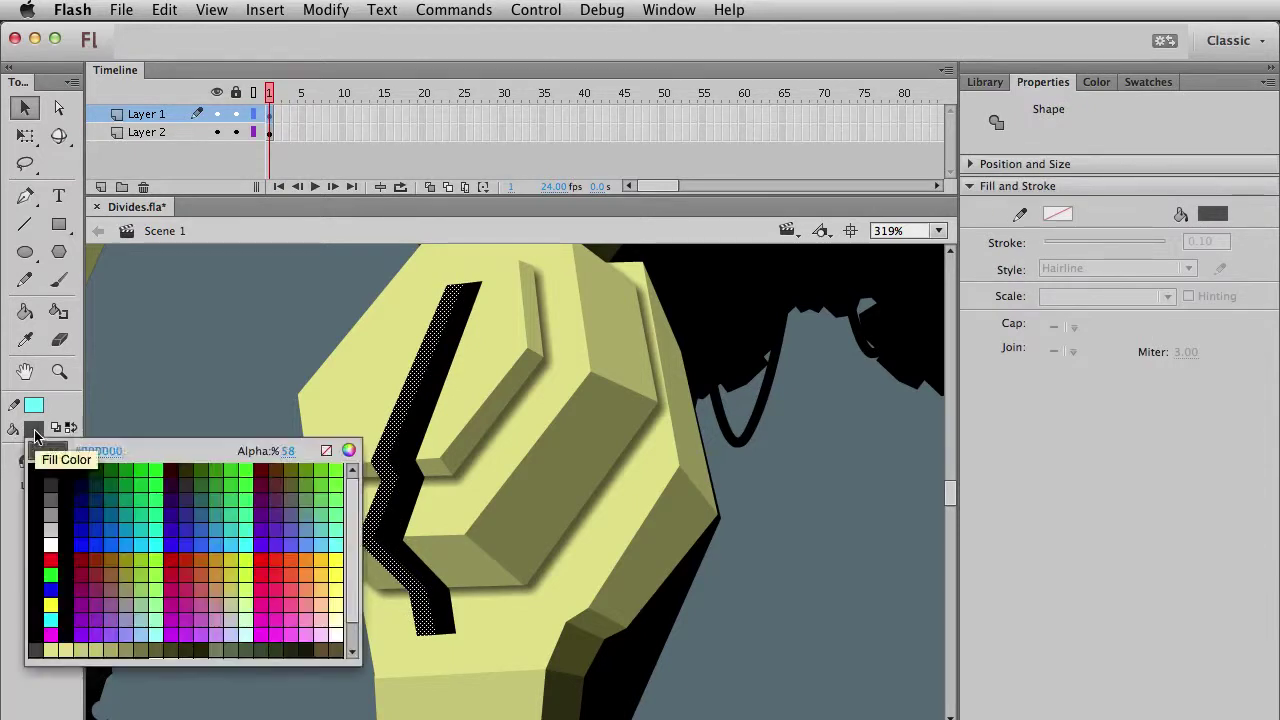
left_click(586, 690)
left_click(392, 510)
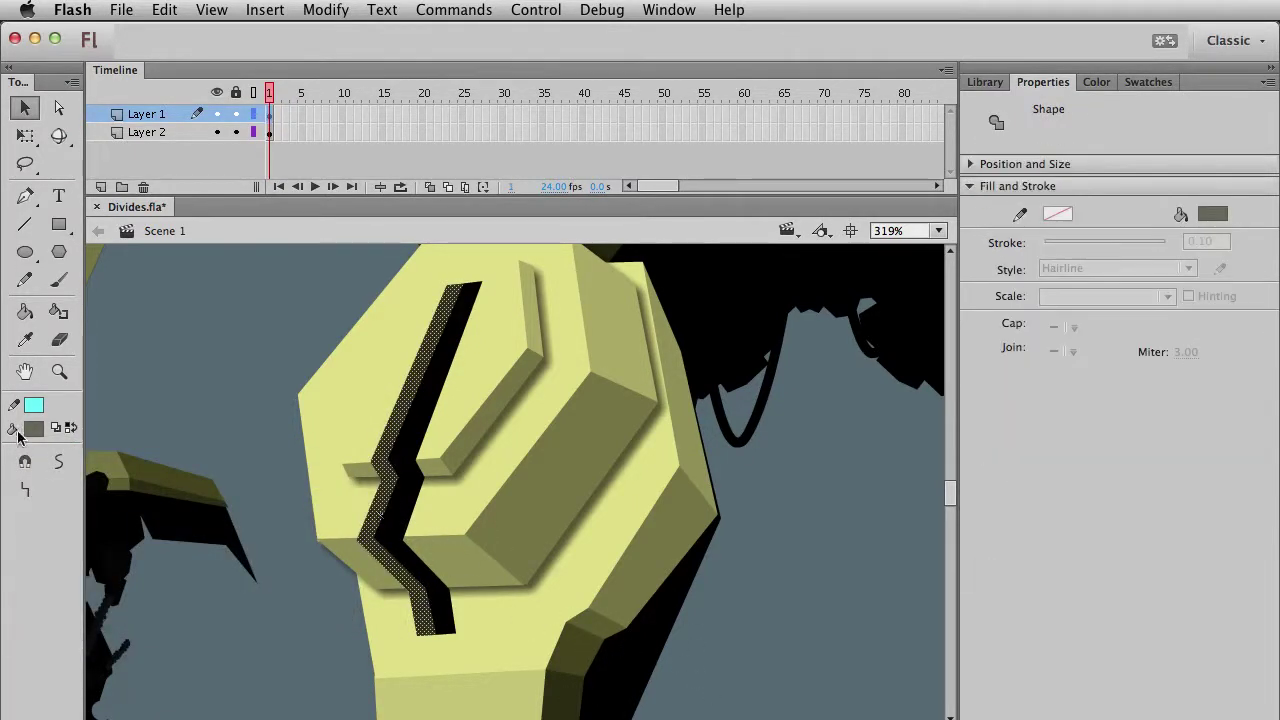
left_click(33, 428)
left_click(289, 452)
type("100")
key("Return")
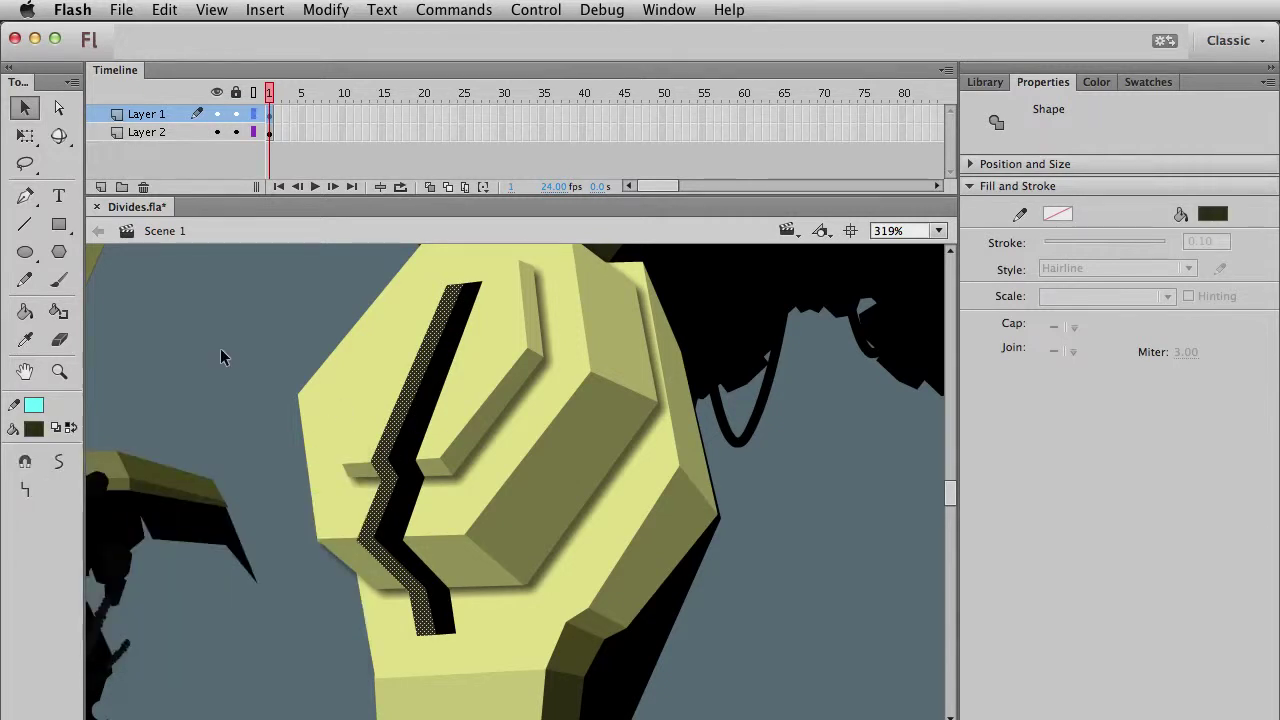
left_click(222, 356)
Recolour the strip's left half with a lighter olive swatch.
key("super+1")
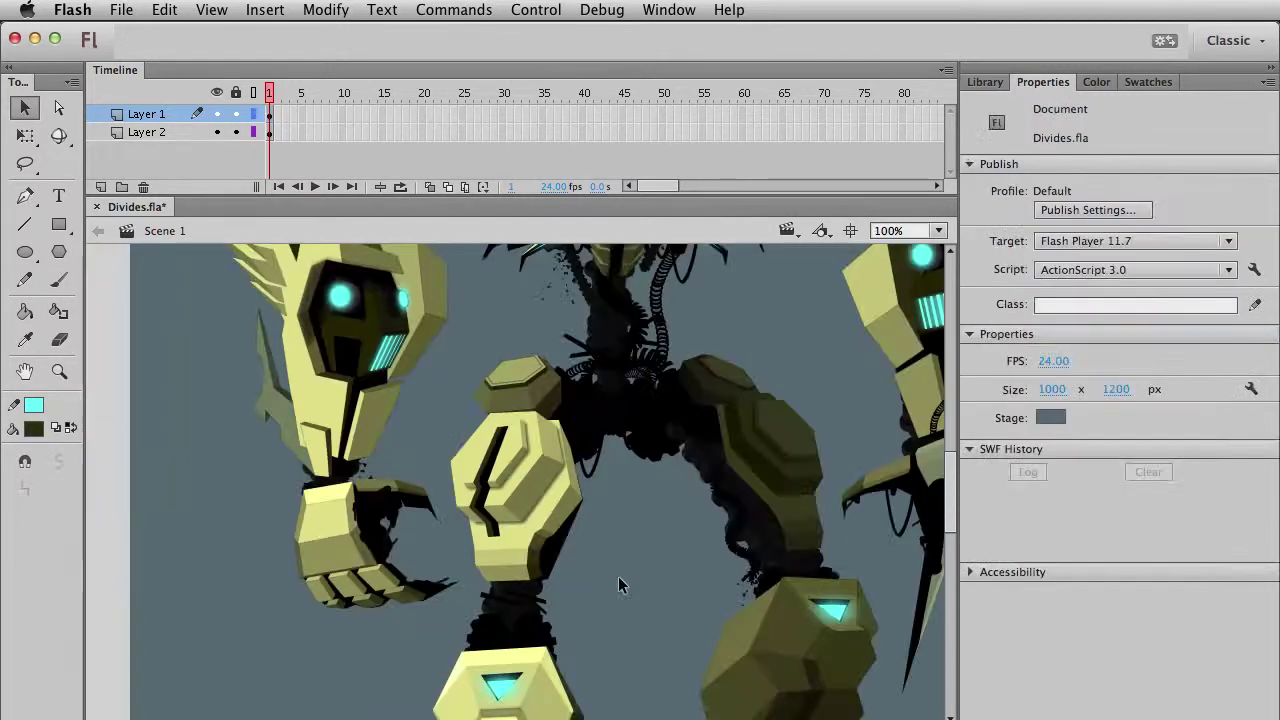
left_click(490, 532)
left_click(33, 428)
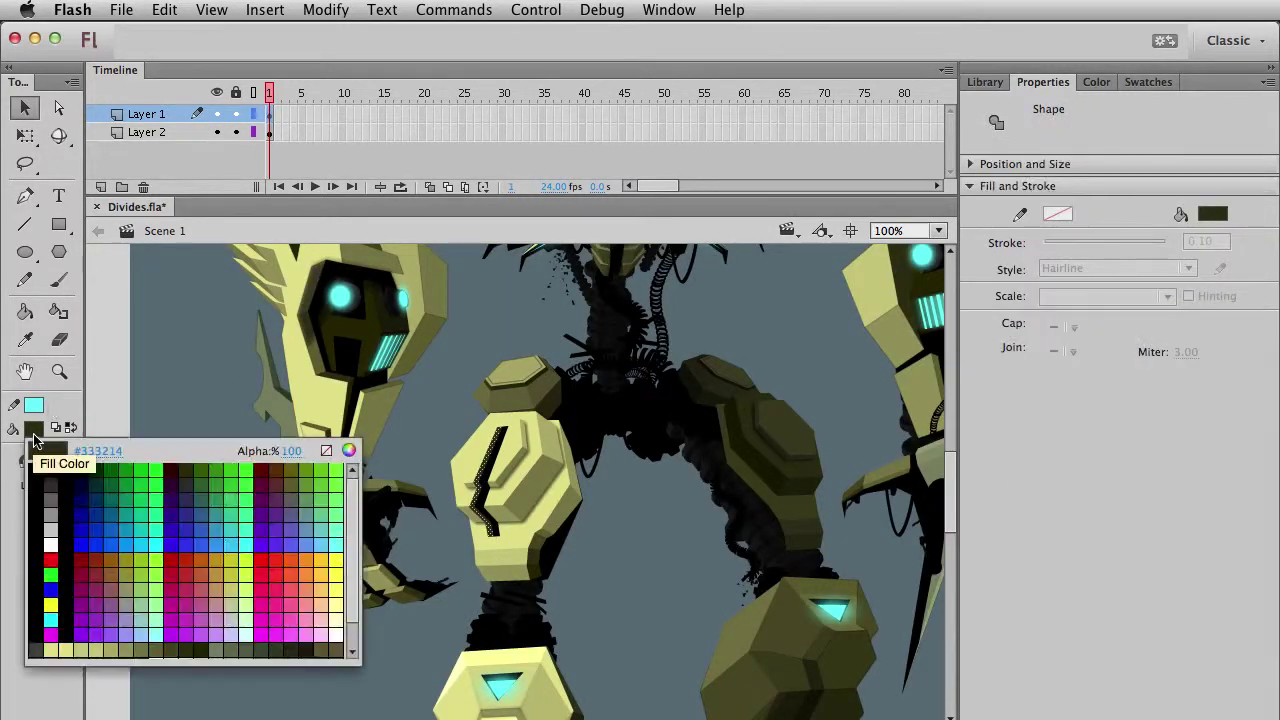
left_click(163, 648)
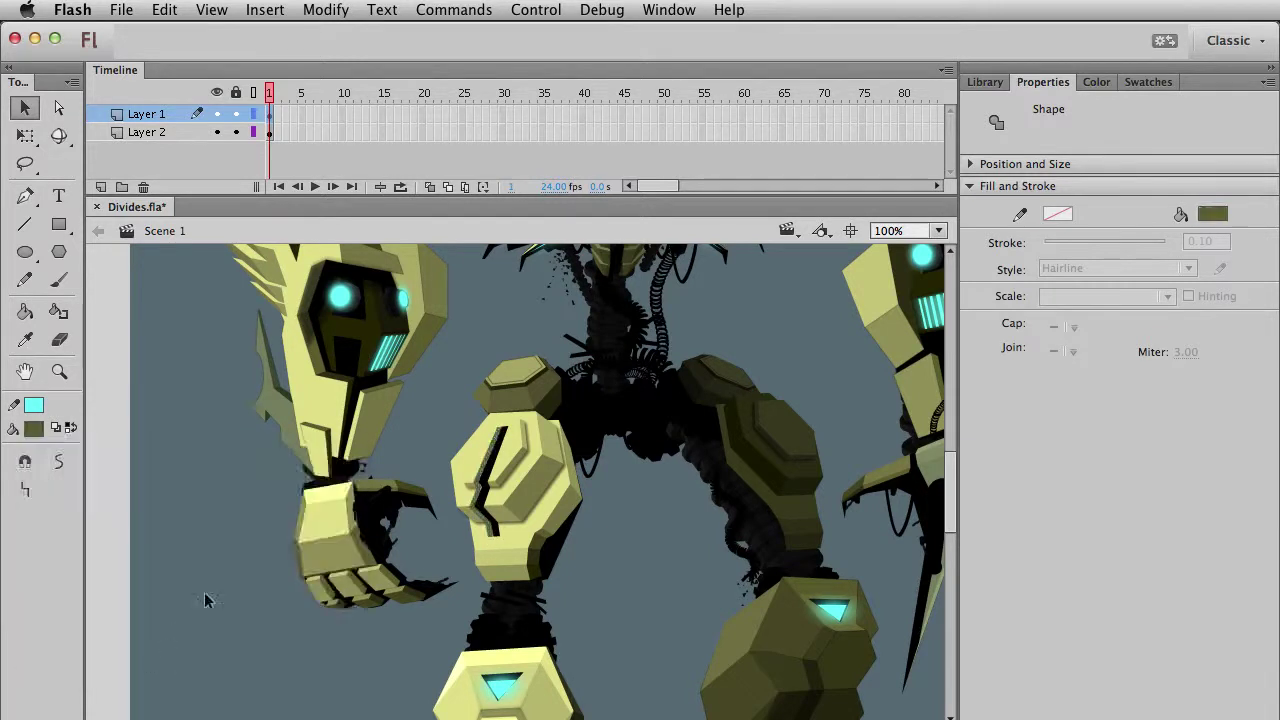
left_click(407, 631)
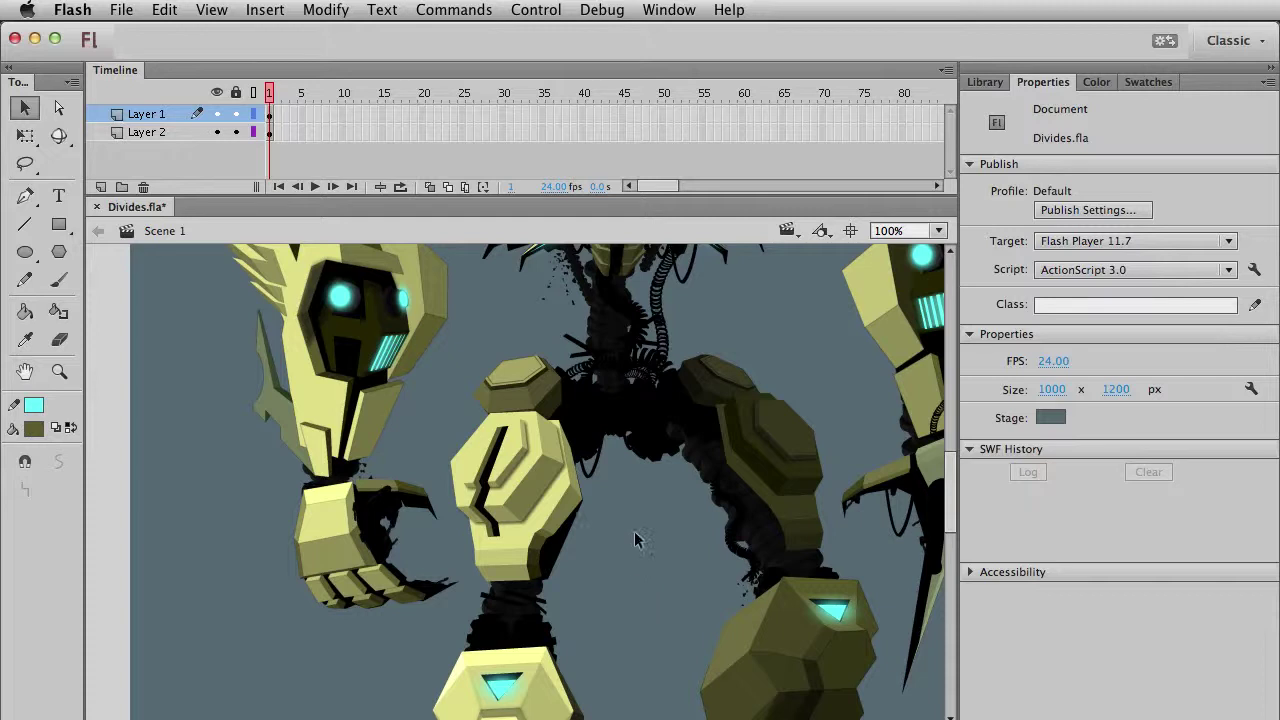
Convert the whole two-tone strip into a movie clip symbol named divide.
left_click_drag(626, 542, 588, 598)
left_click_drag(390, 468, 492, 614)
key("F8")
type("divide")
key("Return")
Place a horizontally mirrored copy of the divide strip over the right thigh's stacked plates.
left_click_drag(448, 540, 758, 515)
left_click(59, 371)
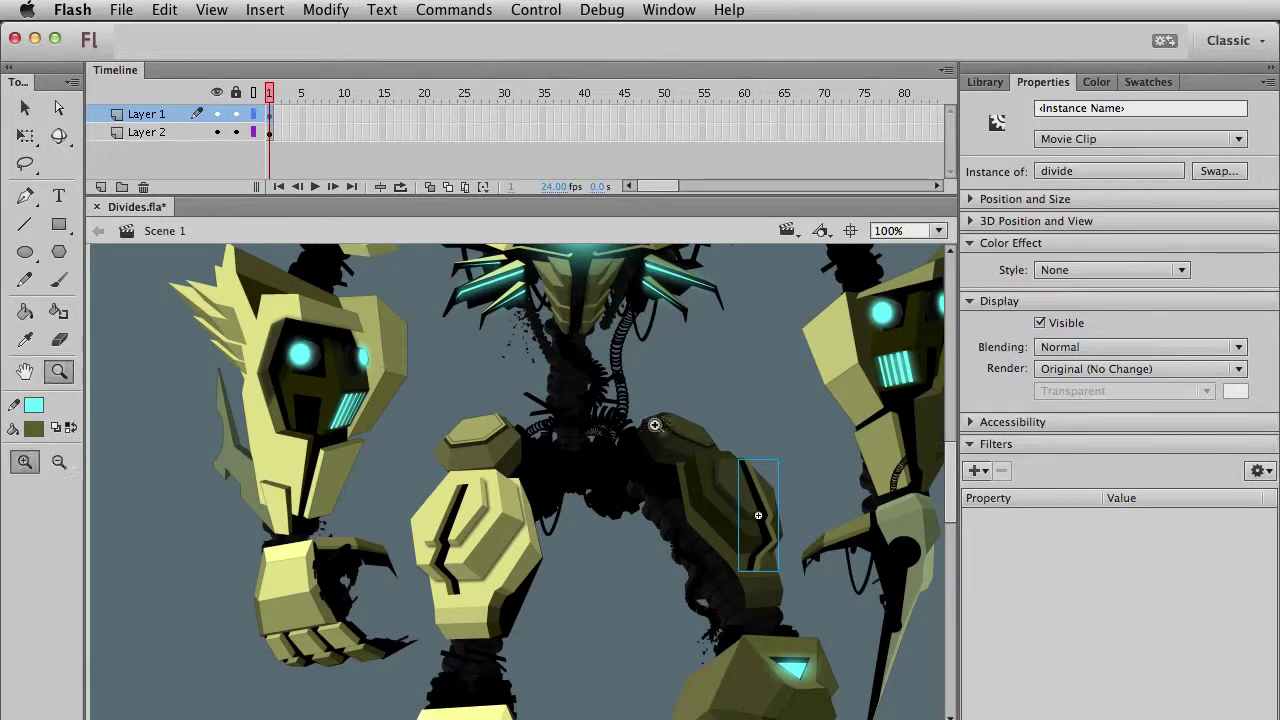
left_click_drag(656, 418, 836, 664)
key("v")
left_click_drag(591, 511, 612, 563)
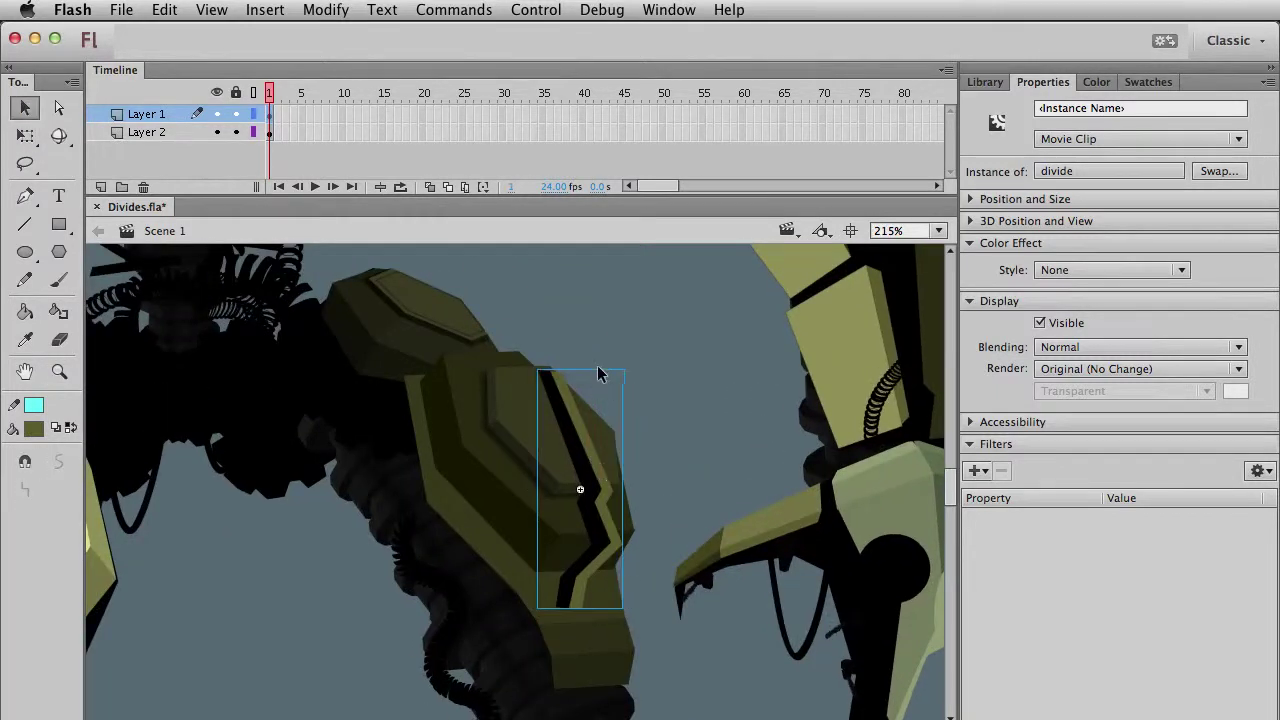
Try skewing and narrowing the mirrored strip to fit the right thigh's plates, and delete that copy.
key("q")
left_click_drag(600, 612, 621, 624)
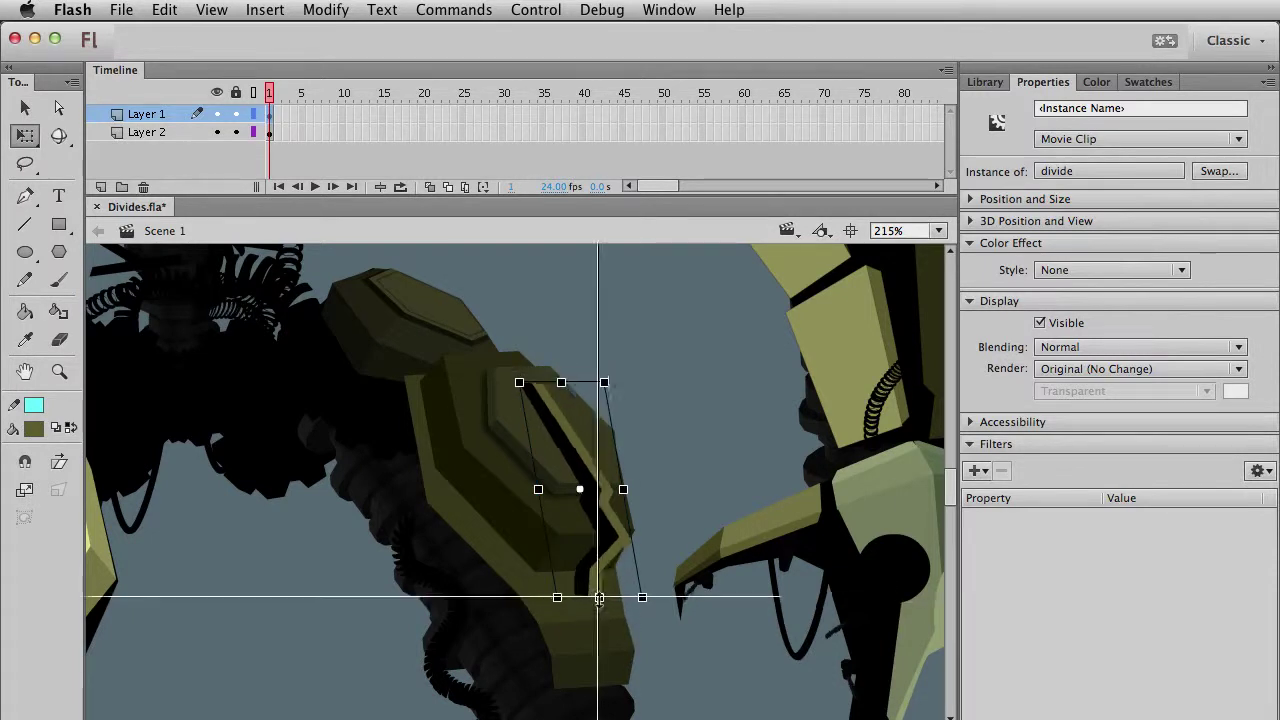
key("v")
key("q")
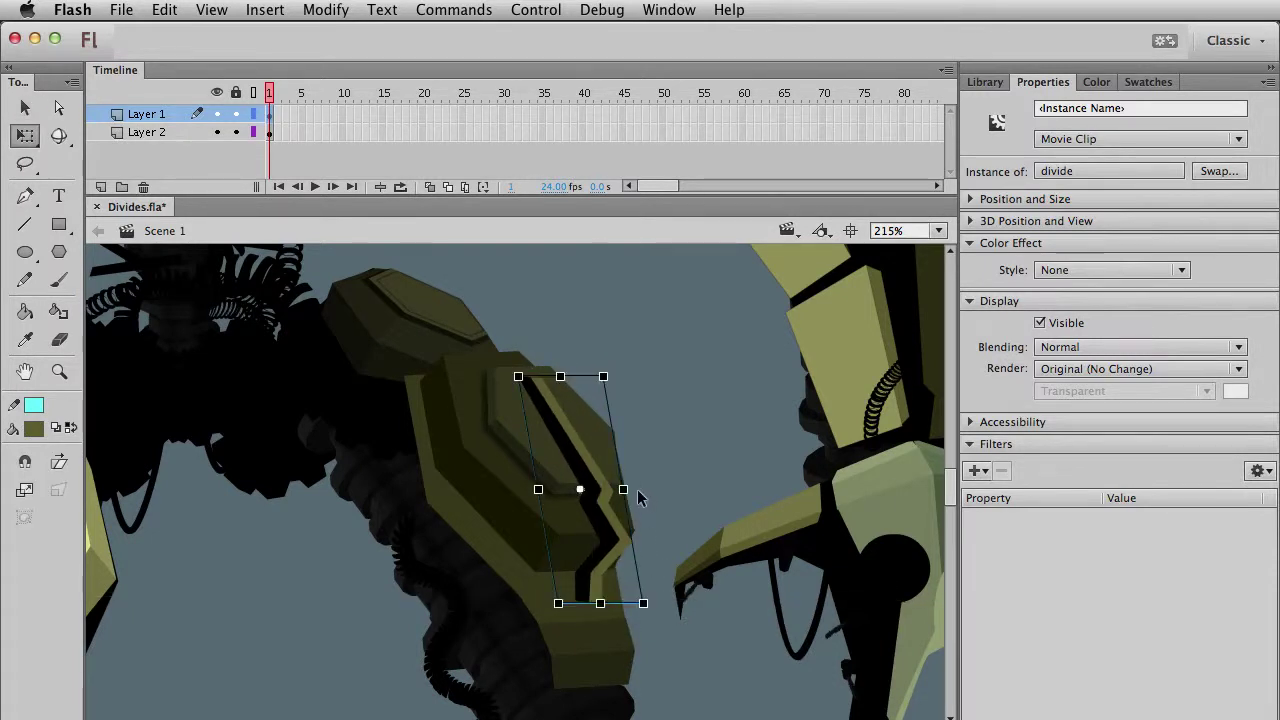
mouse_move(624, 490)
left_mouse_down()
mouse_move(586, 491)
mouse_move(611, 490)
left_mouse_up()
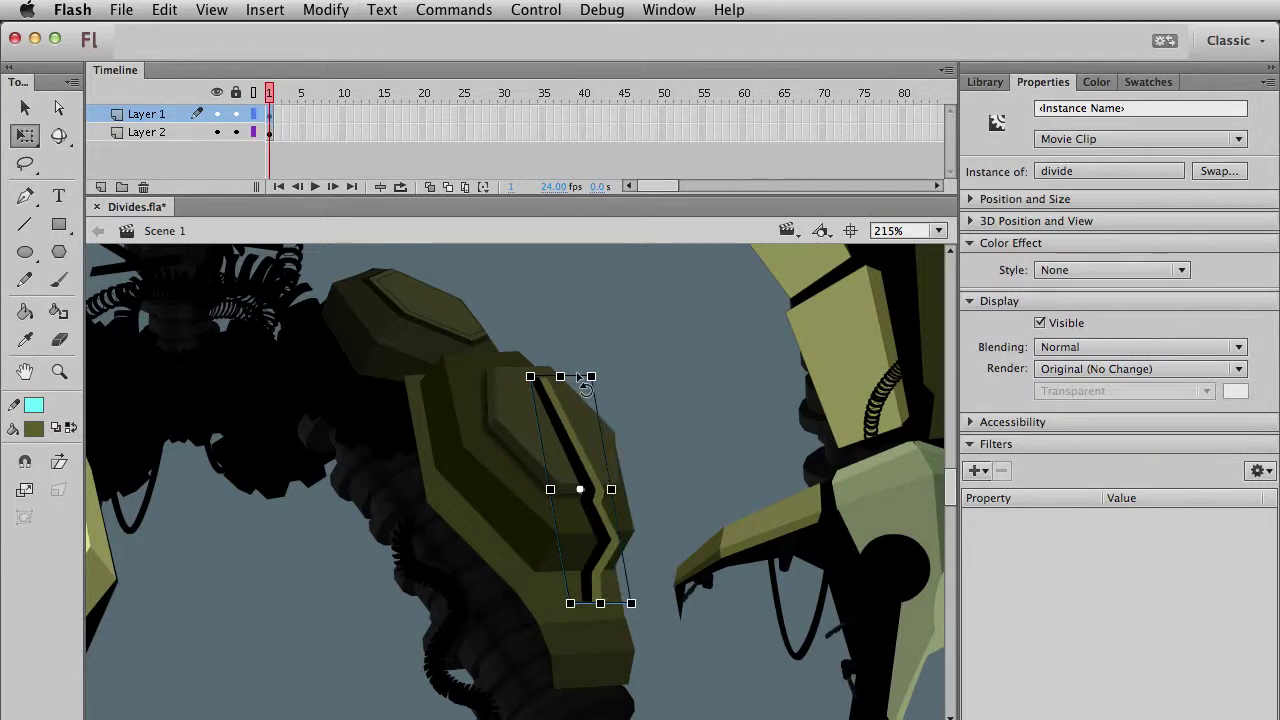
left_click_drag(577, 381, 552, 379)
key("v")
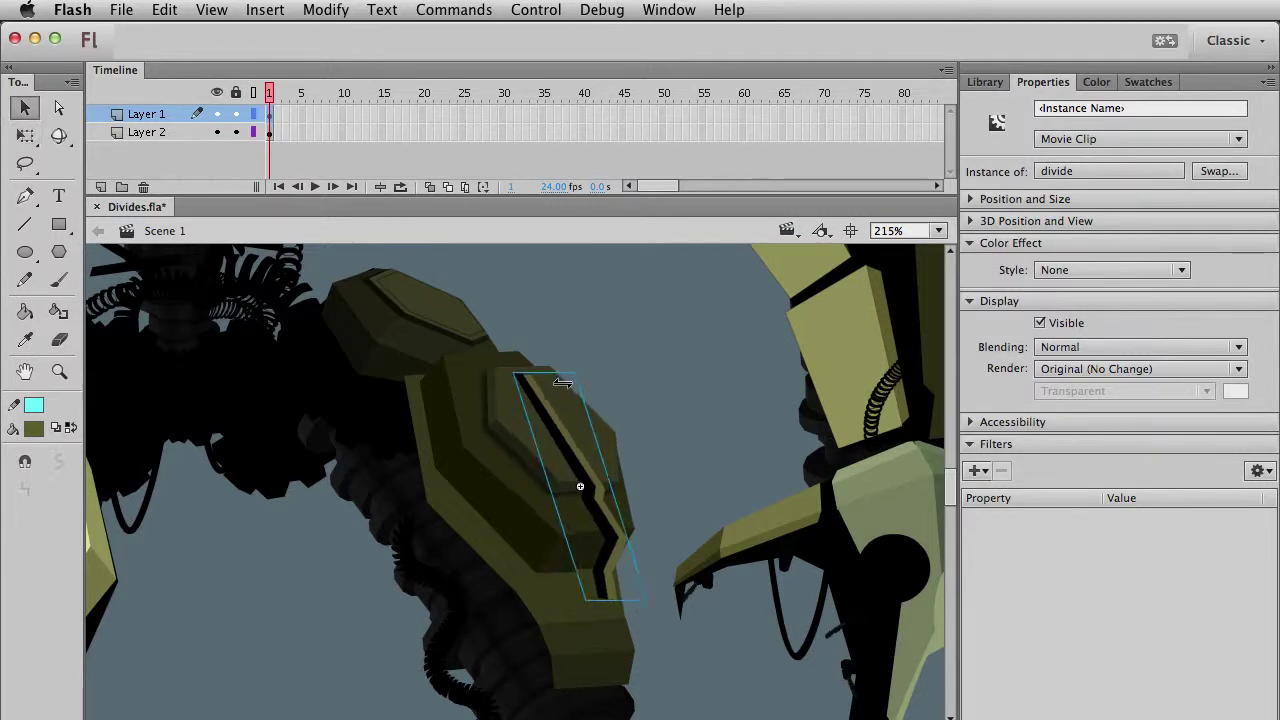
key("Delete")
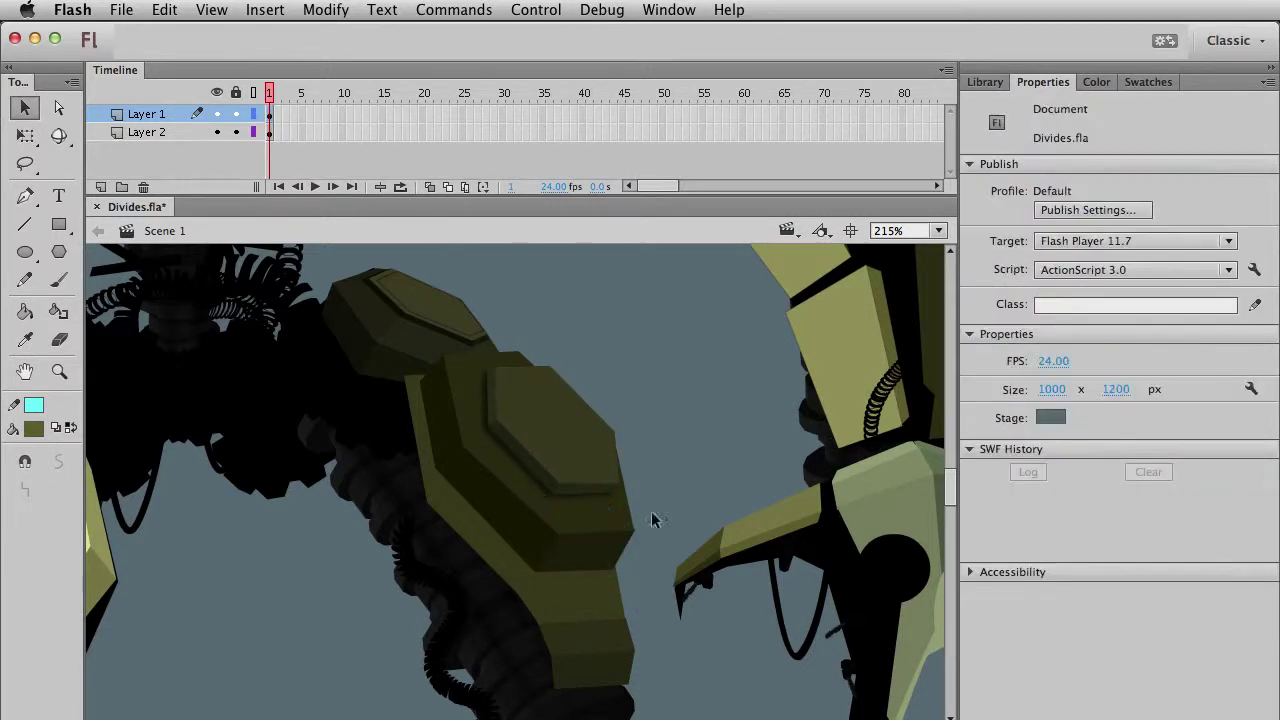
Add a new layer above Layer 1 and make its first frame active for detailing the right thigh.
left_click(101, 187)
key("super+1")
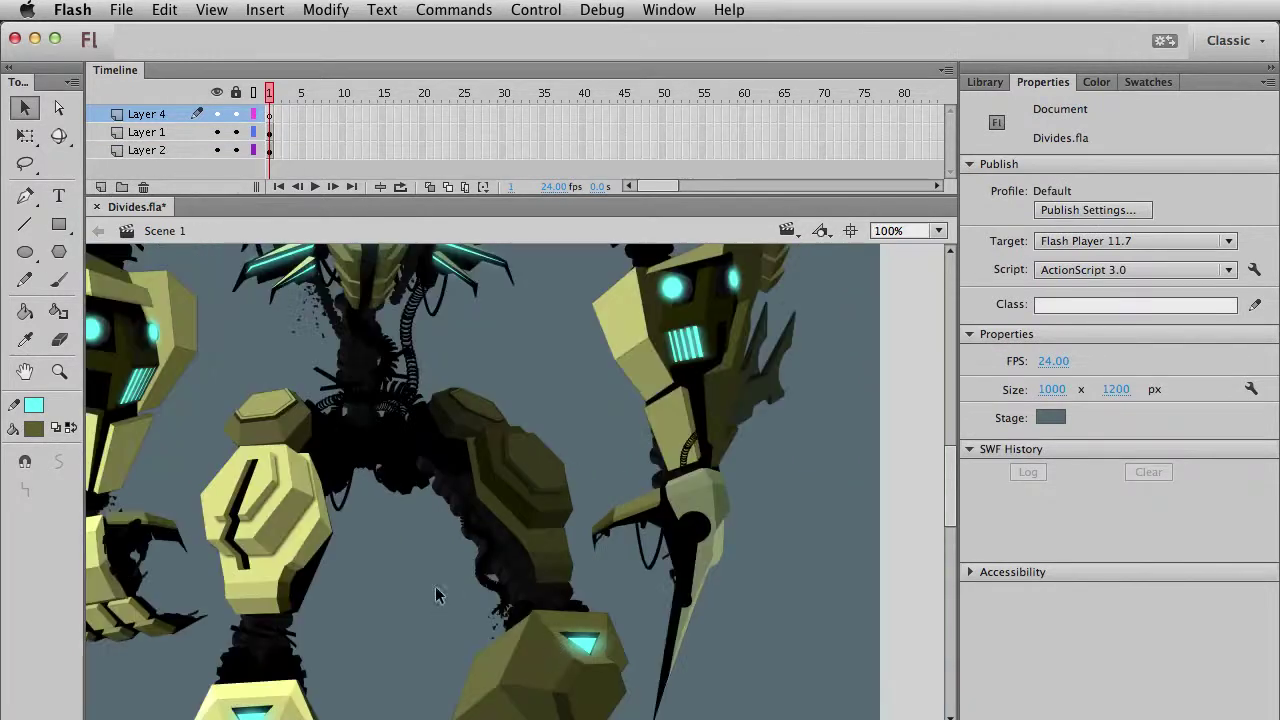
left_click_drag(366, 580, 523, 583)
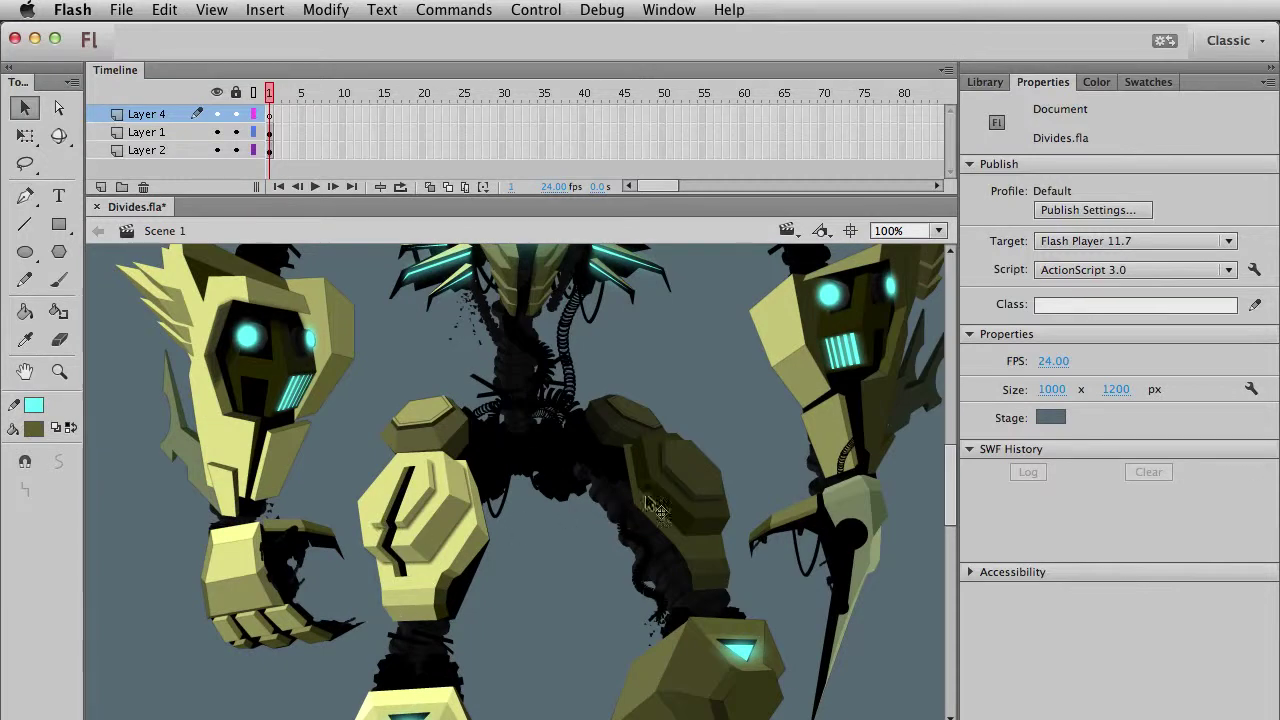
left_click(59, 371)
left_click_drag(534, 392, 760, 606)
key("v")
left_click(268, 113)
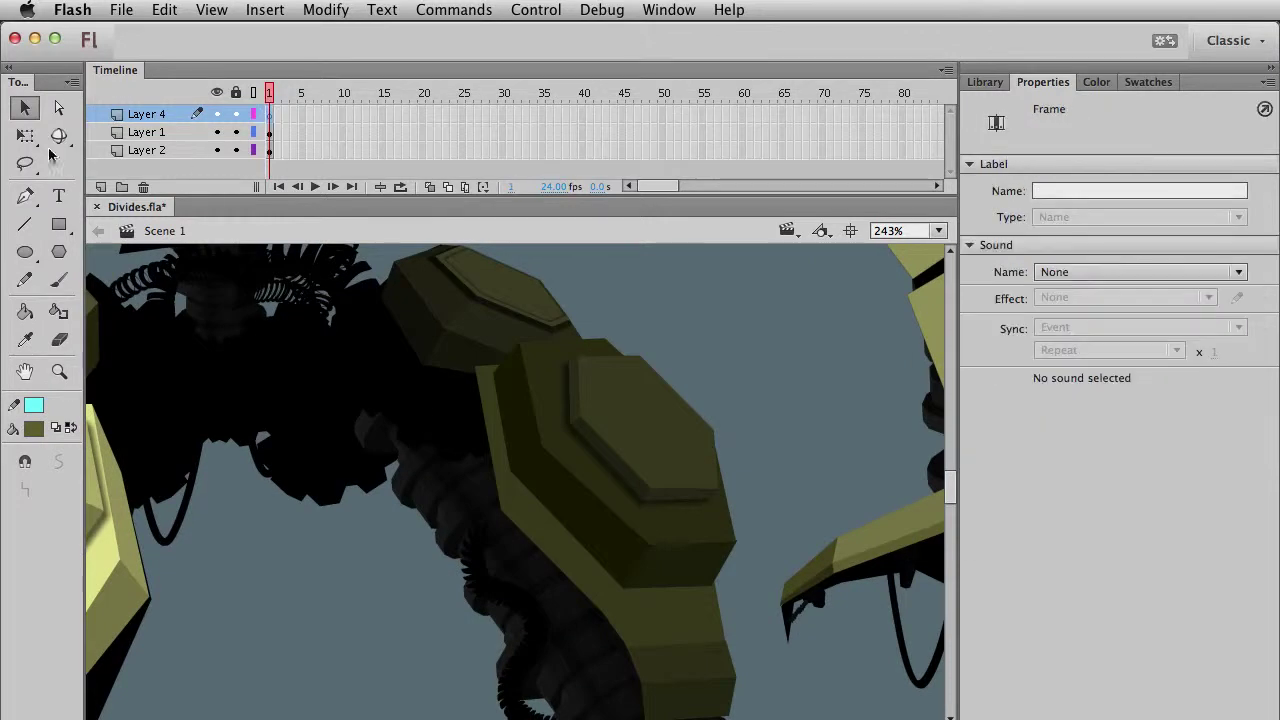
Draw a small black rectangle without a stroke at the inner edge of the right thigh's armour.
left_click(59, 224)
left_click(32, 428)
left_click(37, 447)
left_click(36, 405)
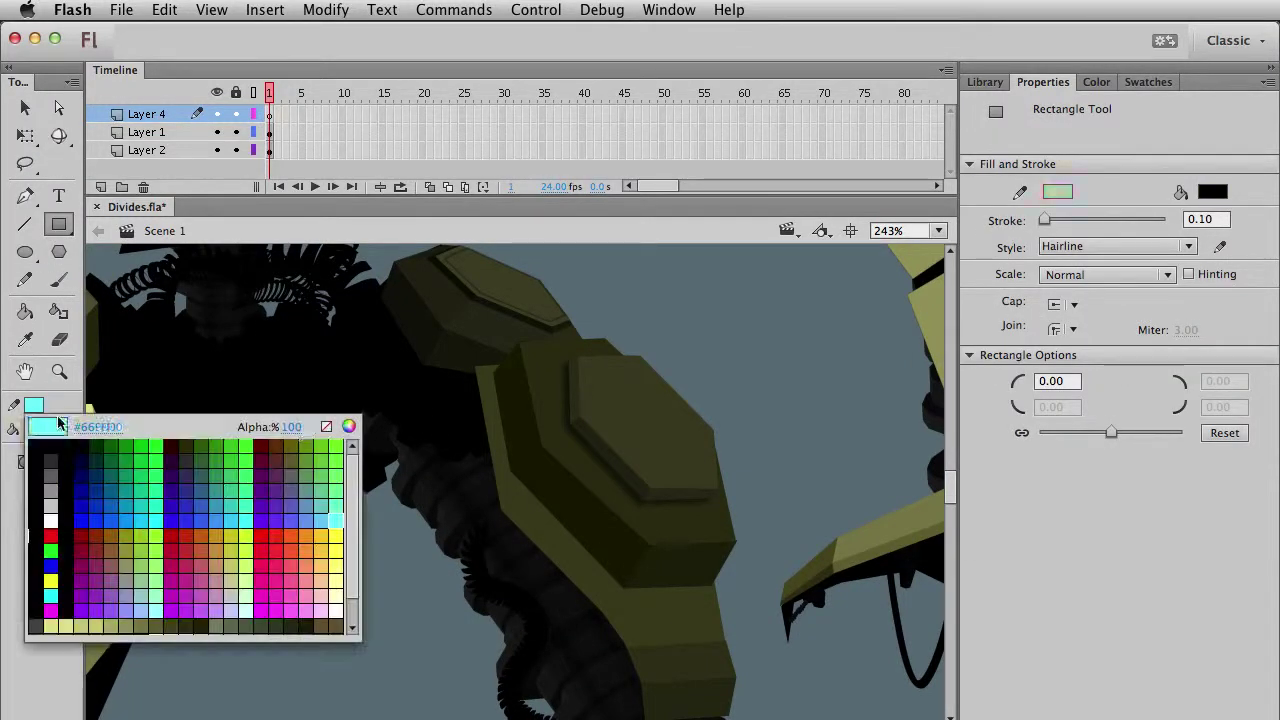
left_click(326, 426)
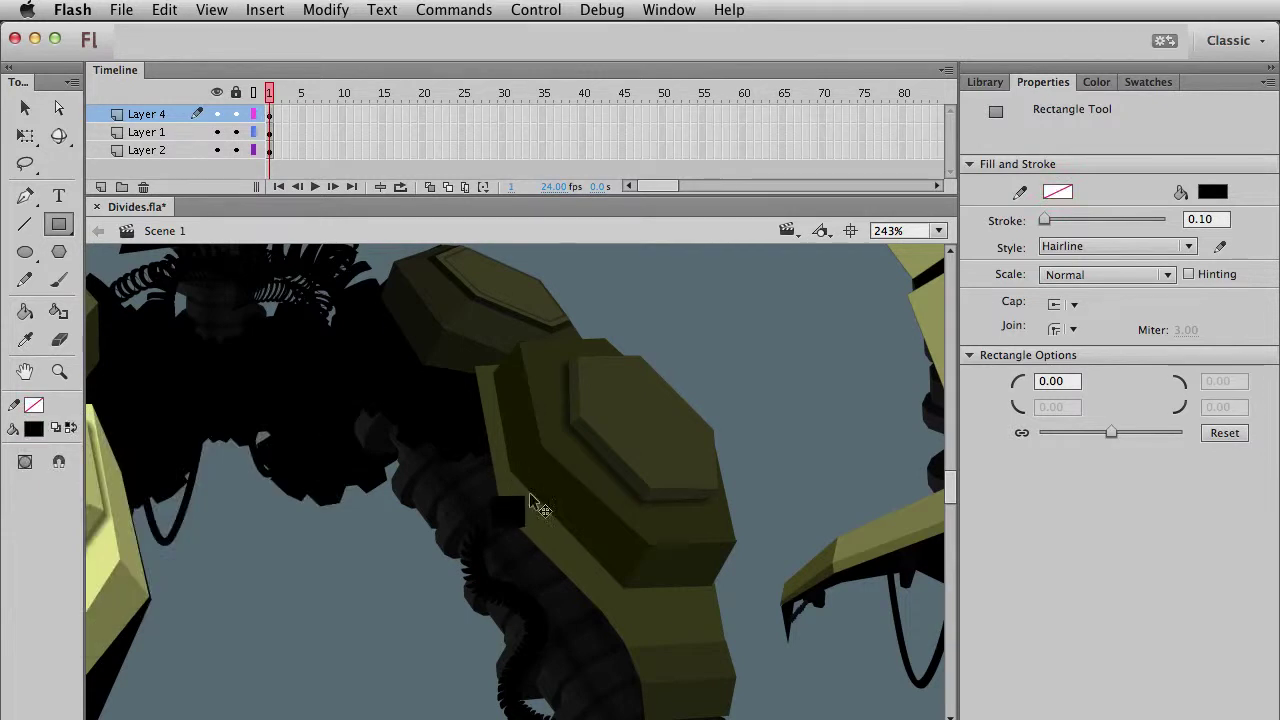
Reshape the black rectangle into a stepped strip that follows the stacked plates up onto the thigh's top plate.
key("v")
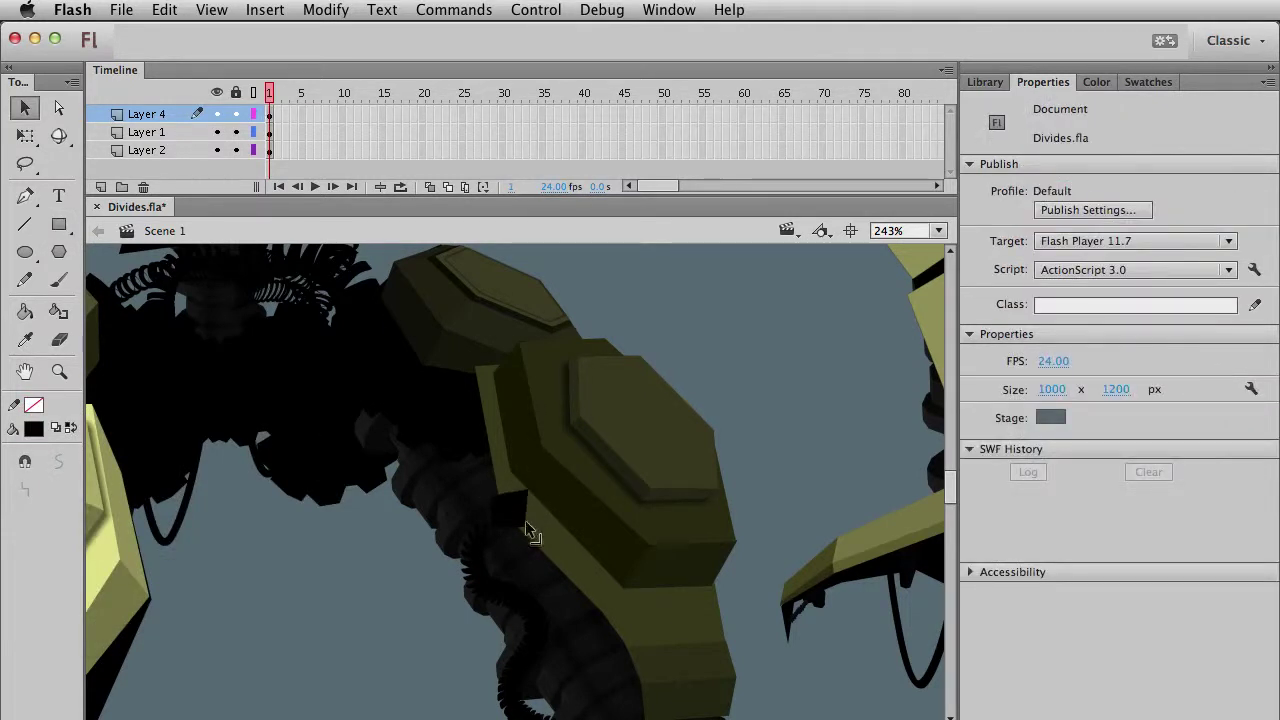
left_click(510, 520)
left_click(505, 551)
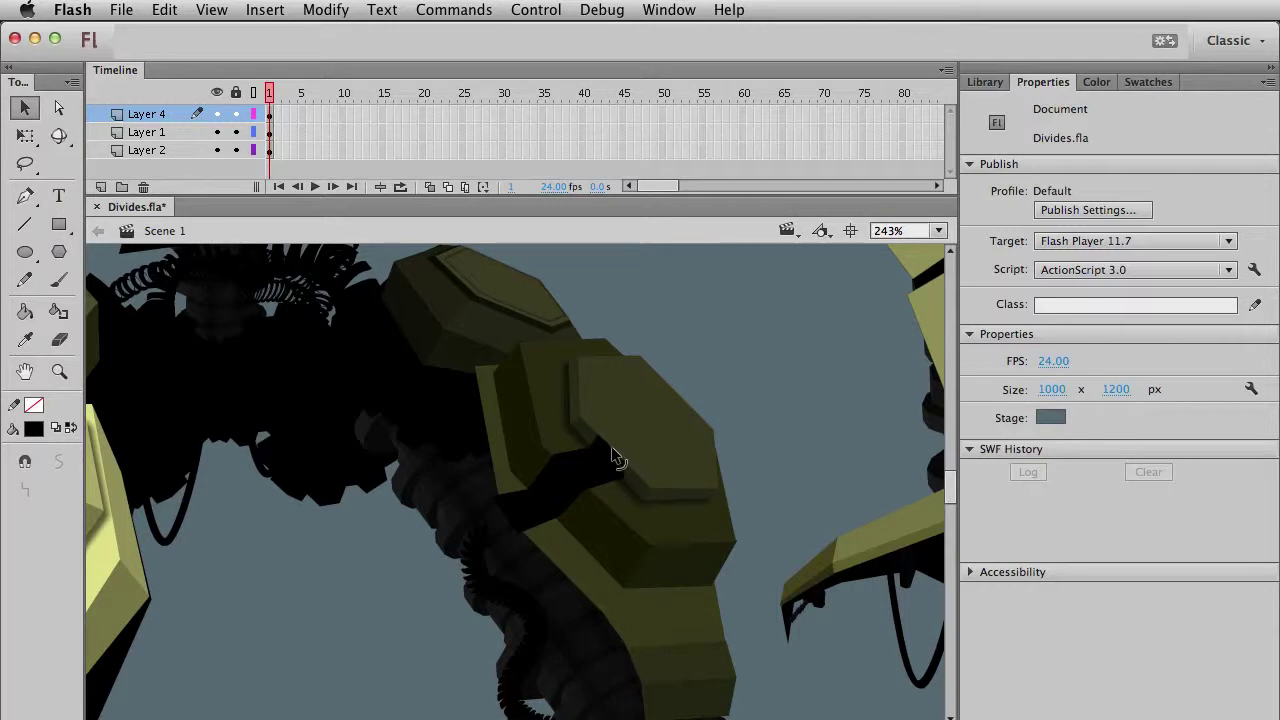
left_click_drag(612, 452, 665, 430)
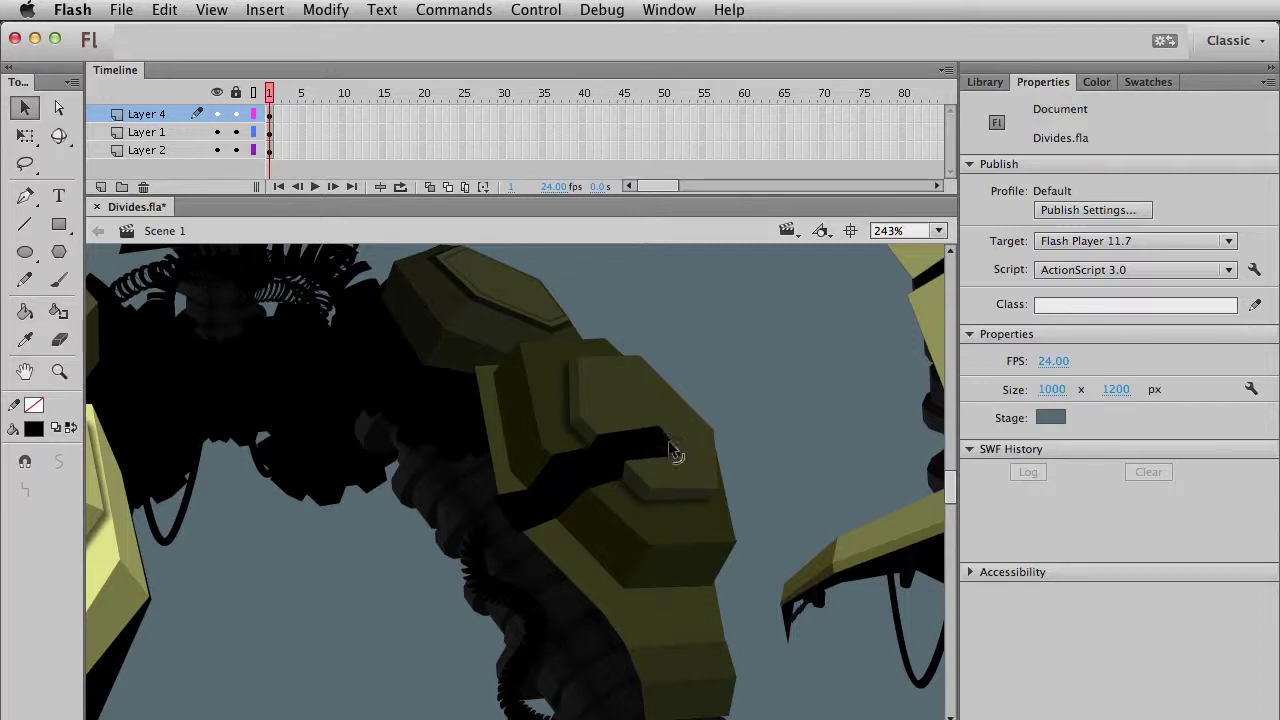
left_click(667, 446)
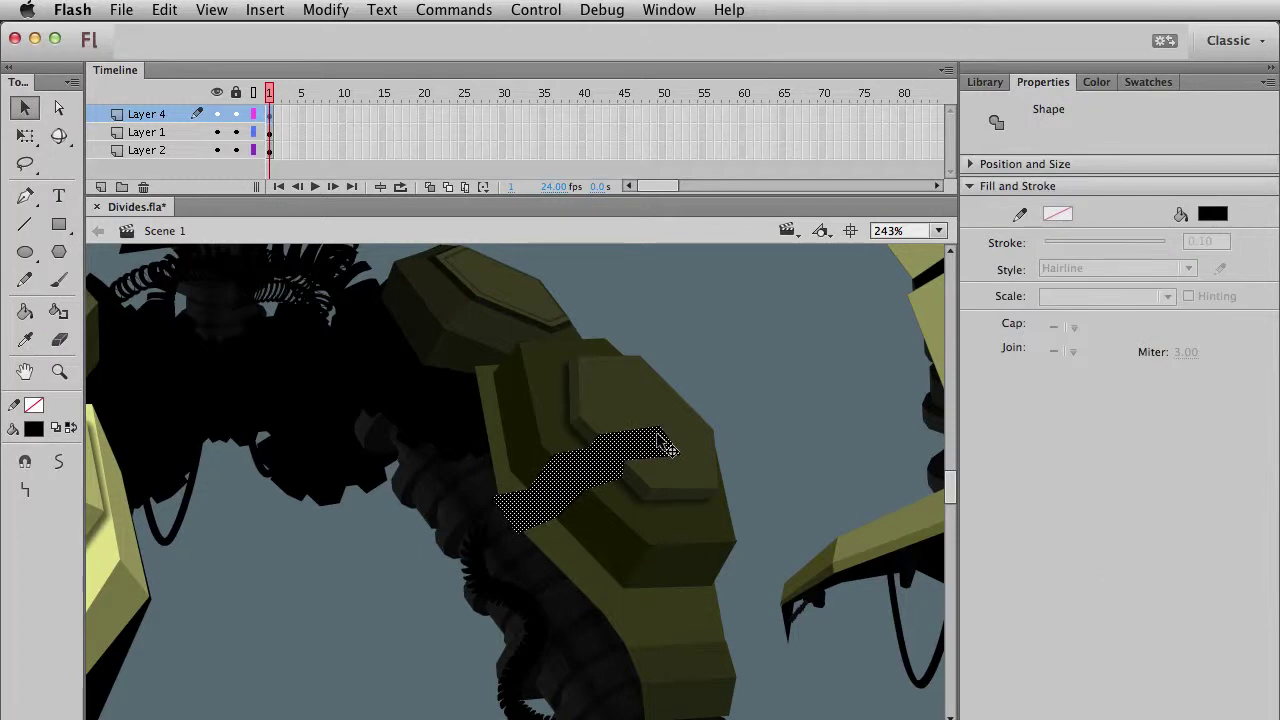
left_click(745, 382)
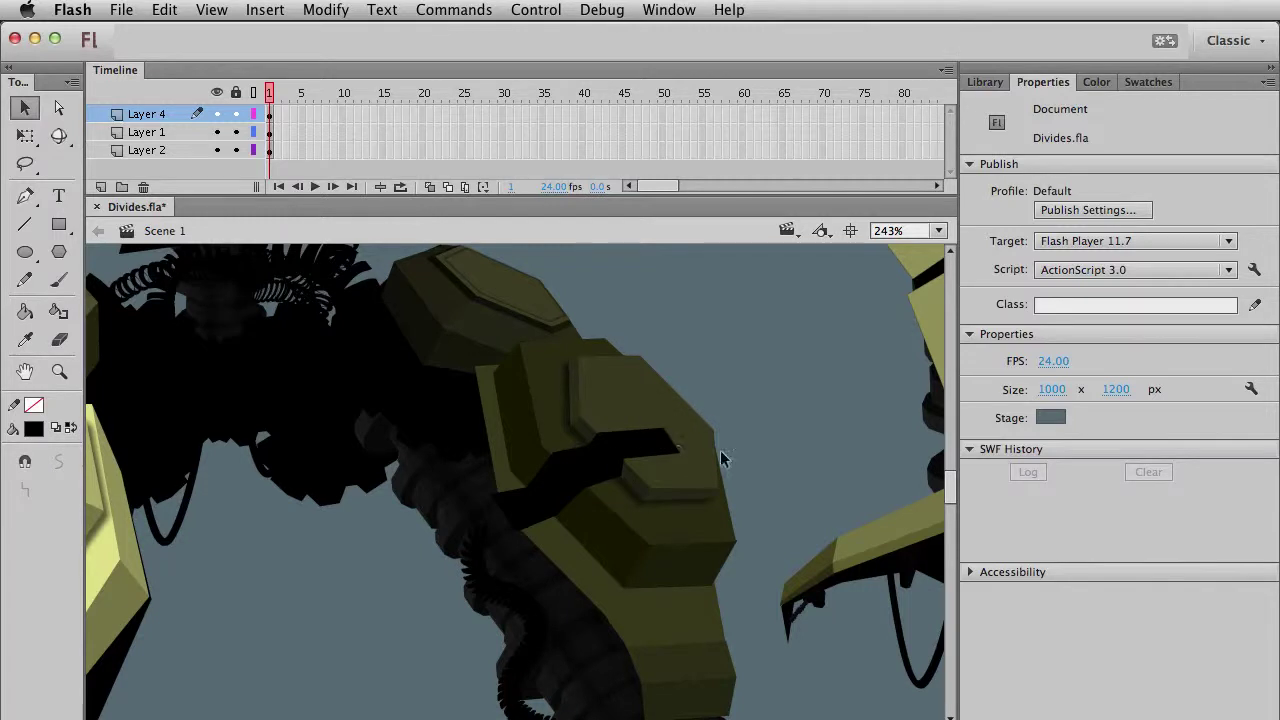
Narrow the stepped black strip along its whole length, from the top plate down to the thigh's inner edge.
mouse_move(677, 448)
left_mouse_down()
mouse_move(634, 470)
mouse_move(620, 458)
mouse_move(677, 460)
left_mouse_up()
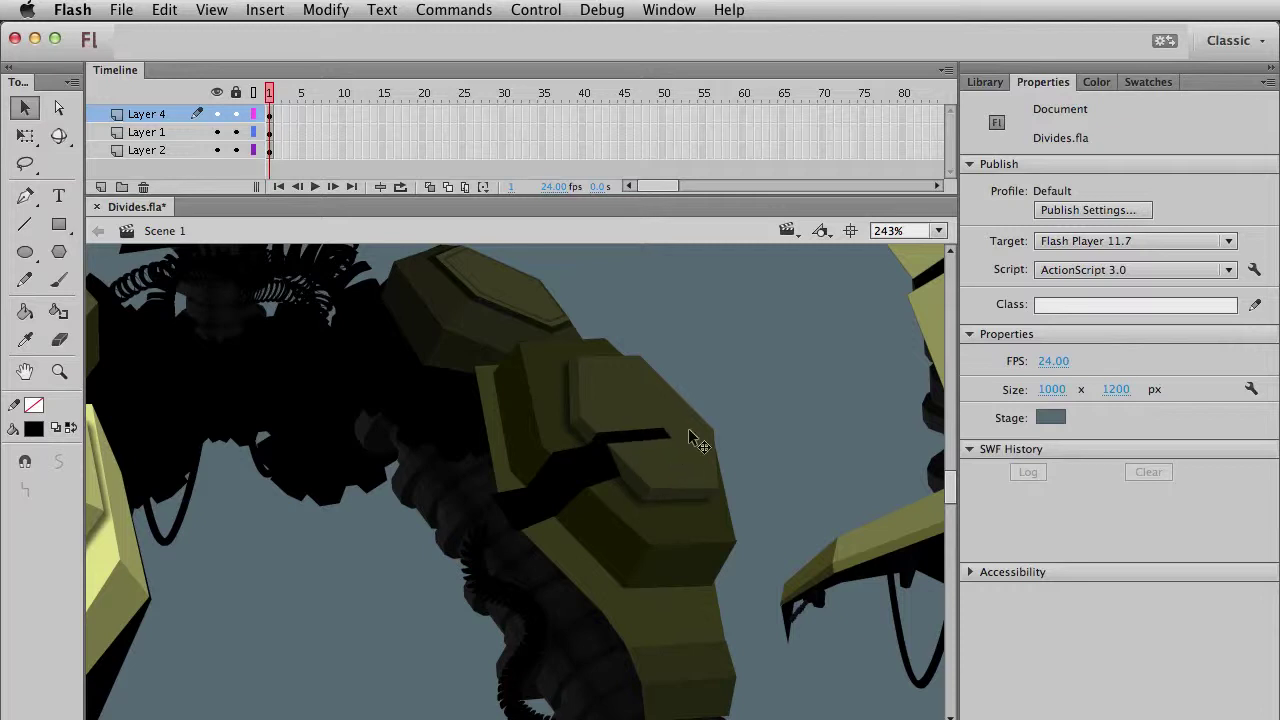
left_click(660, 490)
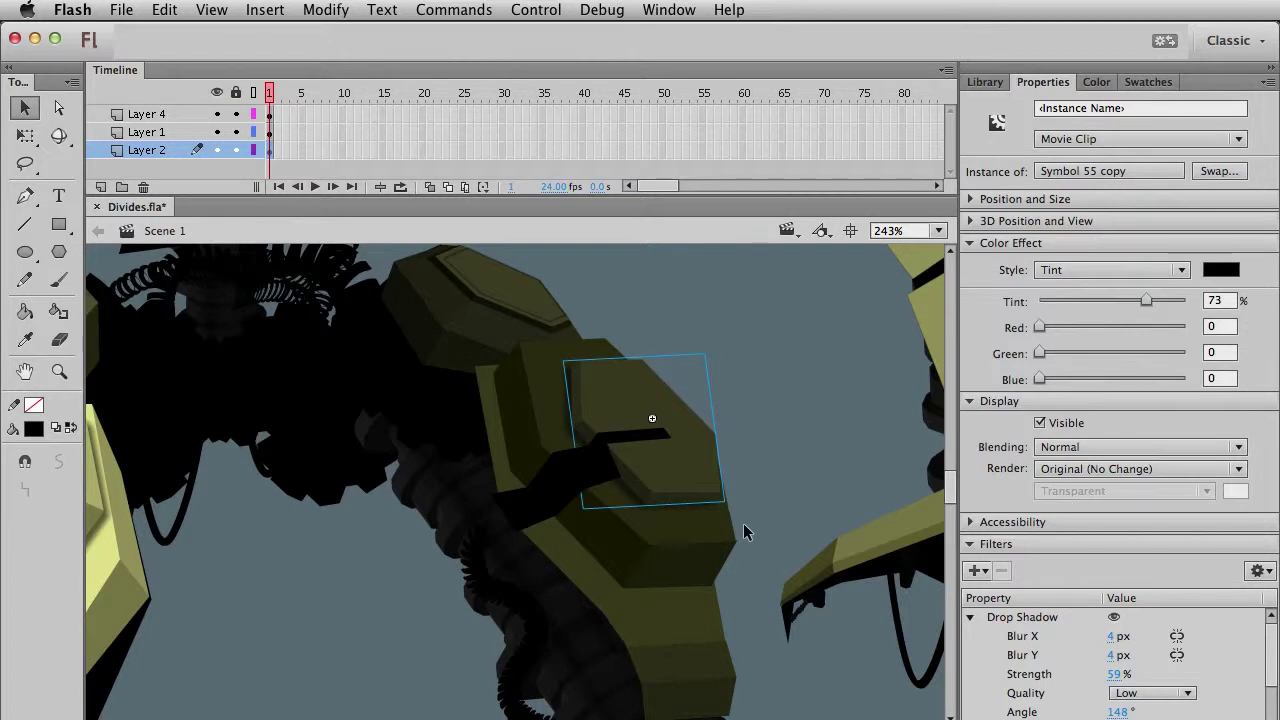
left_click(743, 523)
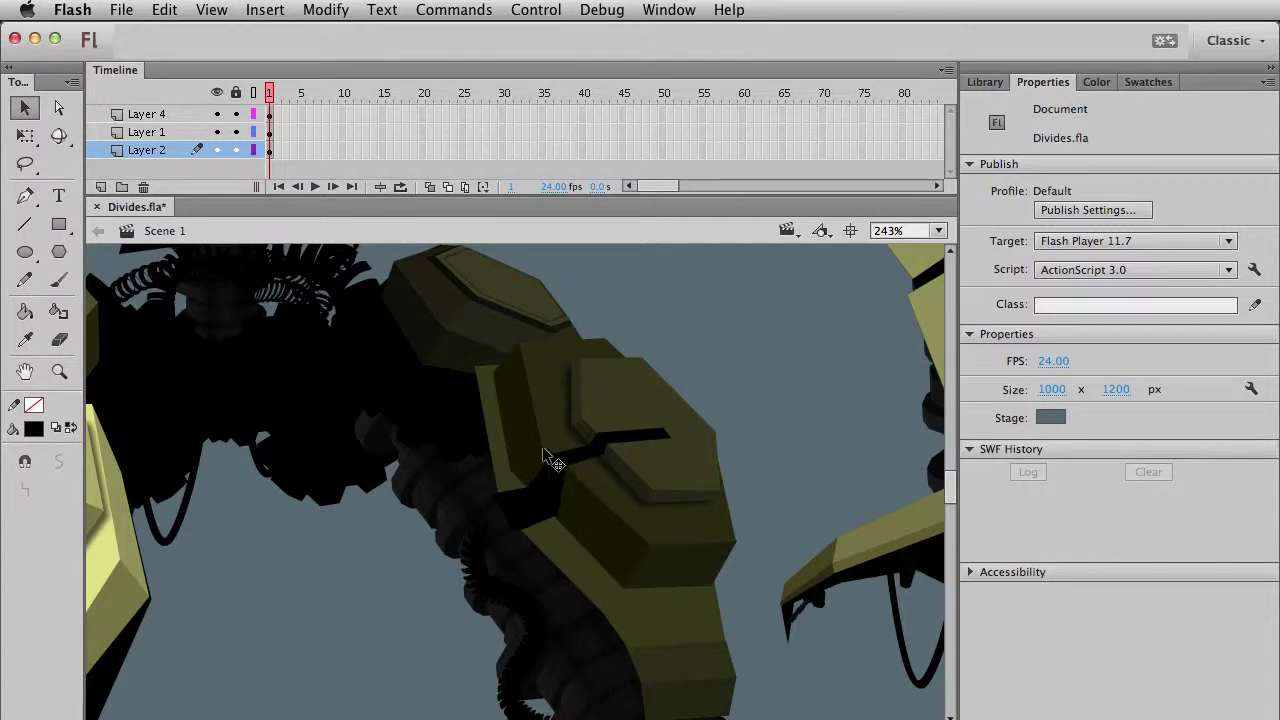
mouse_move(543, 473)
left_mouse_down()
mouse_move(558, 532)
mouse_move(519, 530)
left_mouse_up()
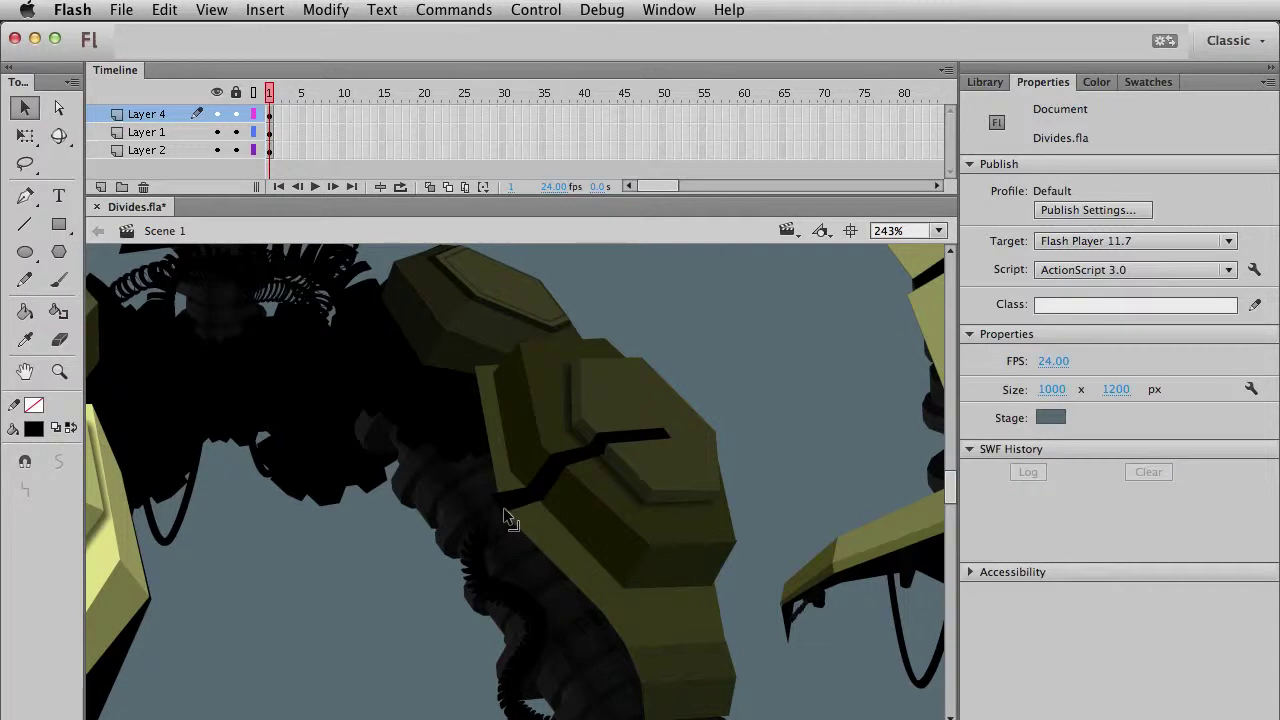
Reshape the strip's end on the top plate into a slanted, pointed tip.
key("super+1")
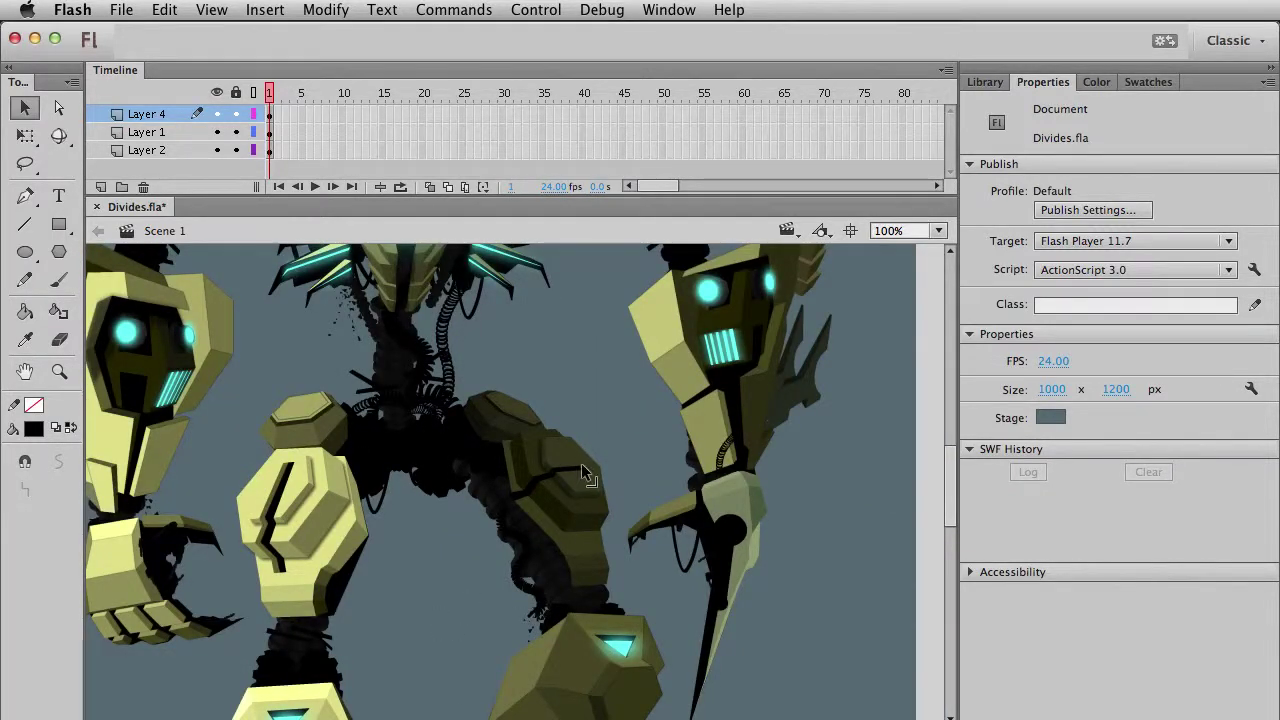
left_click_drag(660, 500, 649, 559)
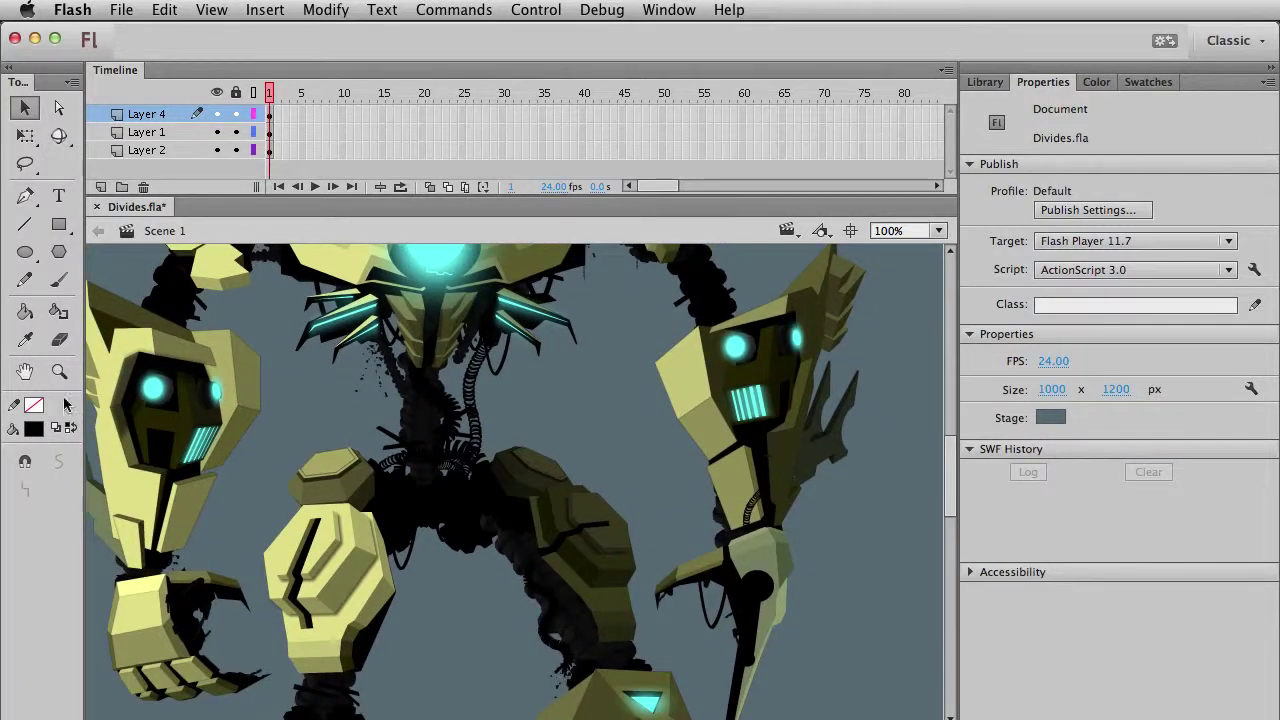
left_click(59, 371)
left_click_drag(519, 492, 696, 606)
key("v")
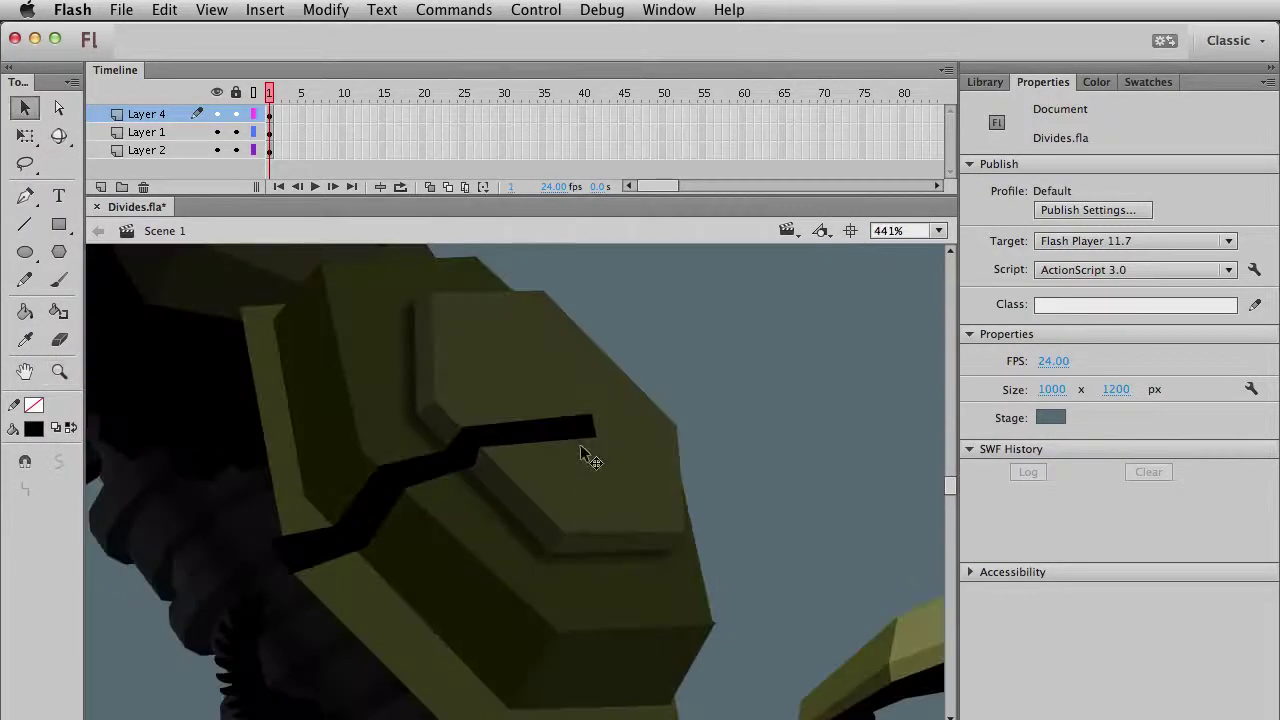
left_click_drag(595, 432, 600, 424)
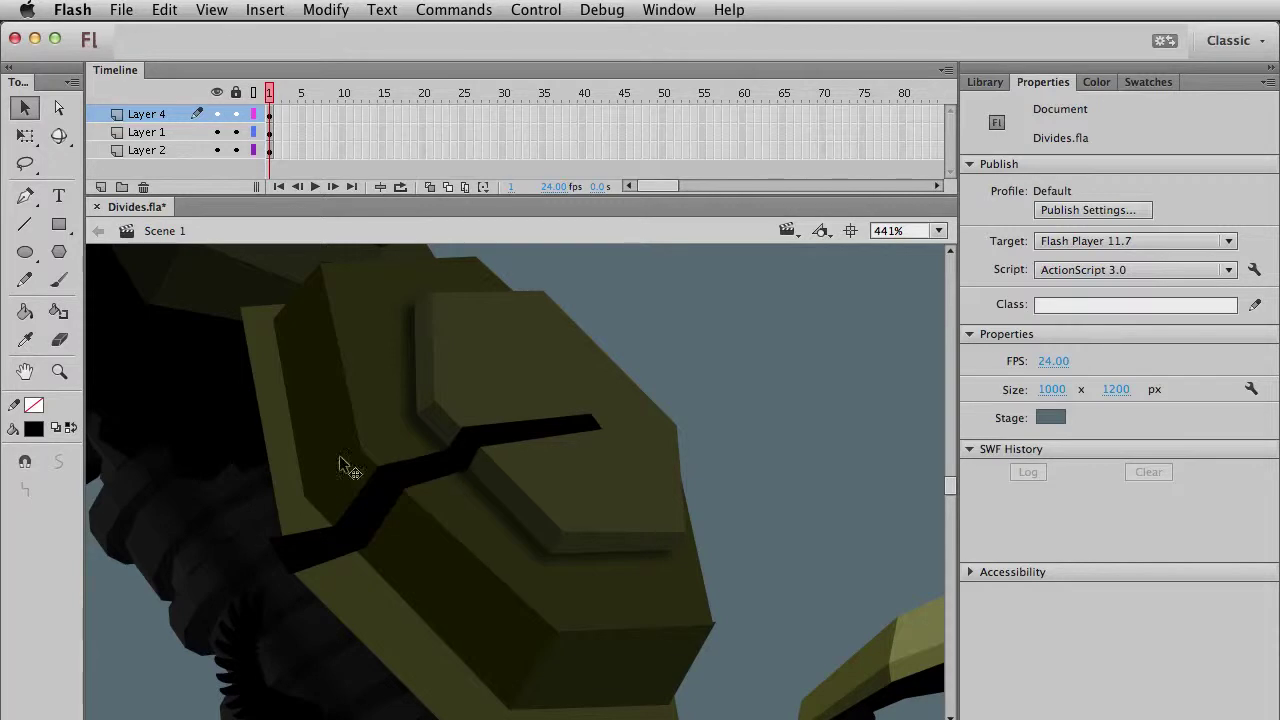
left_click_drag(464, 542, 484, 562)
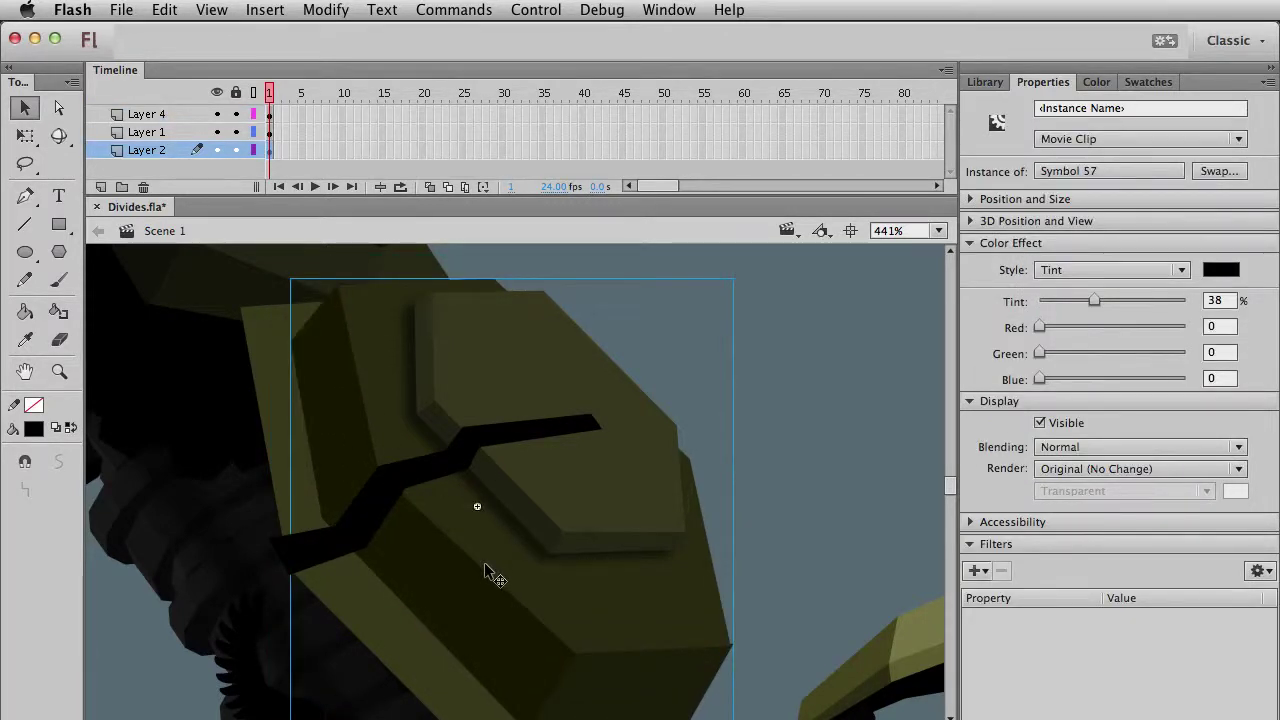
left_click(689, 491)
mouse_move(590, 413)
left_mouse_down()
mouse_move(572, 420)
mouse_move(598, 426)
left_mouse_up()
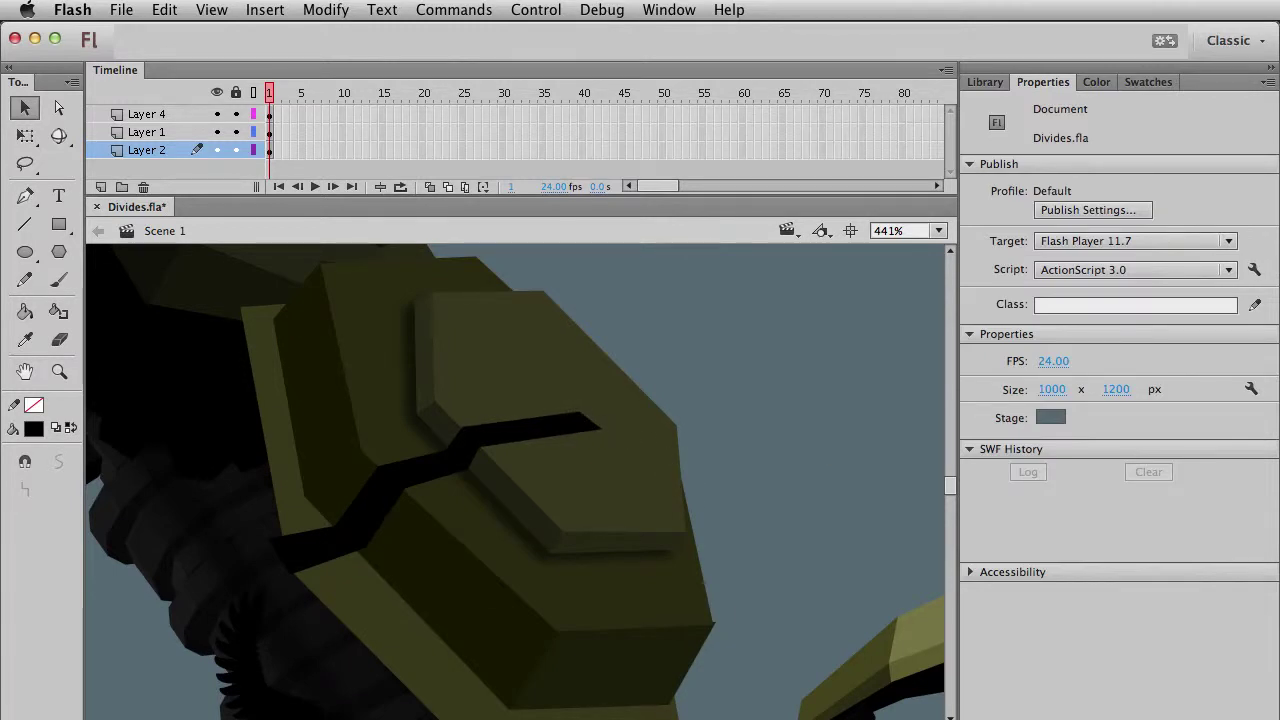
Draw a bent black solid line, stroke 1.00, on Layer 4 from the strip's tip up and back across the top plate.
left_click(25, 224)
left_click(36, 411)
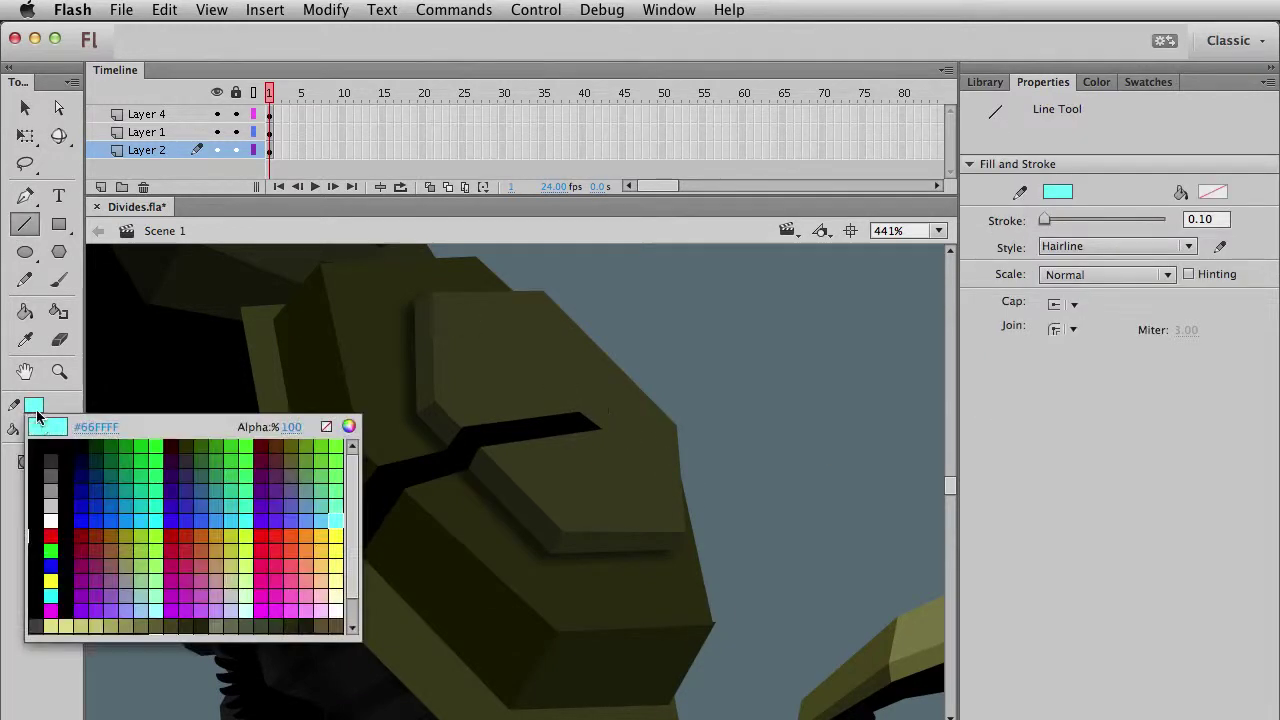
key("Escape")
left_click(36, 411)
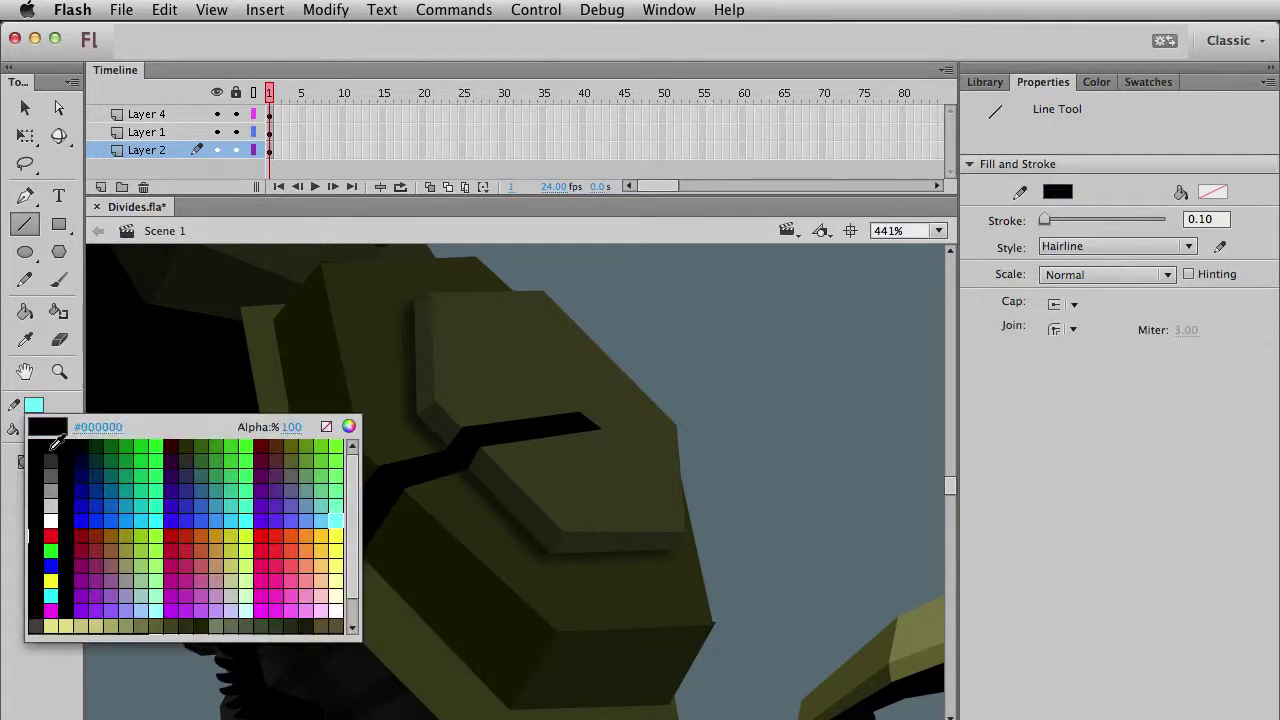
left_click(57, 445)
left_click(1143, 247)
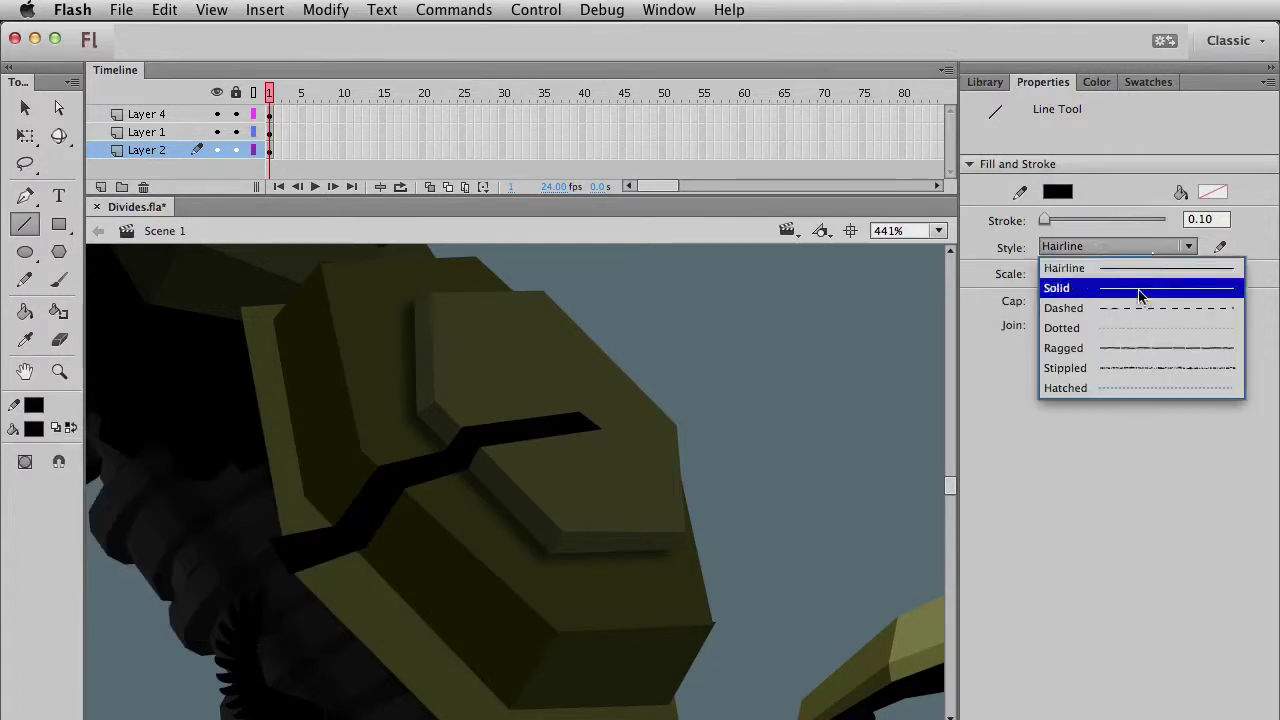
left_click(1143, 289)
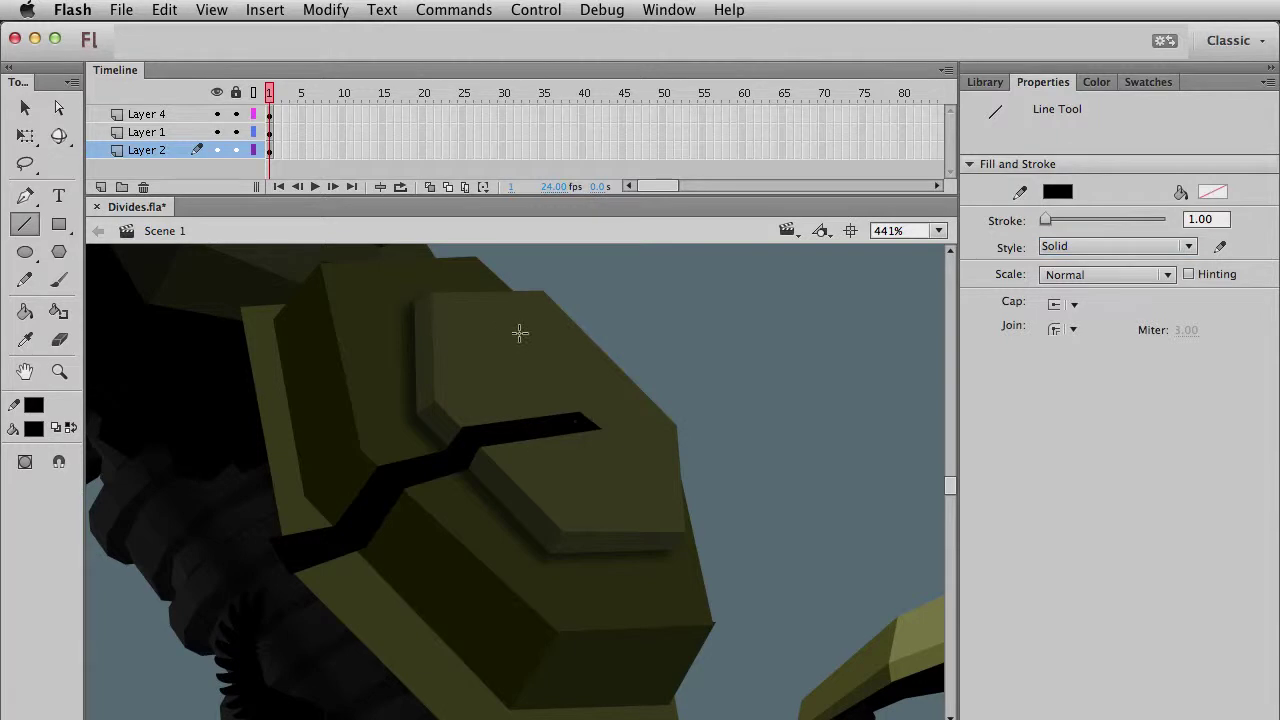
left_click(271, 115)
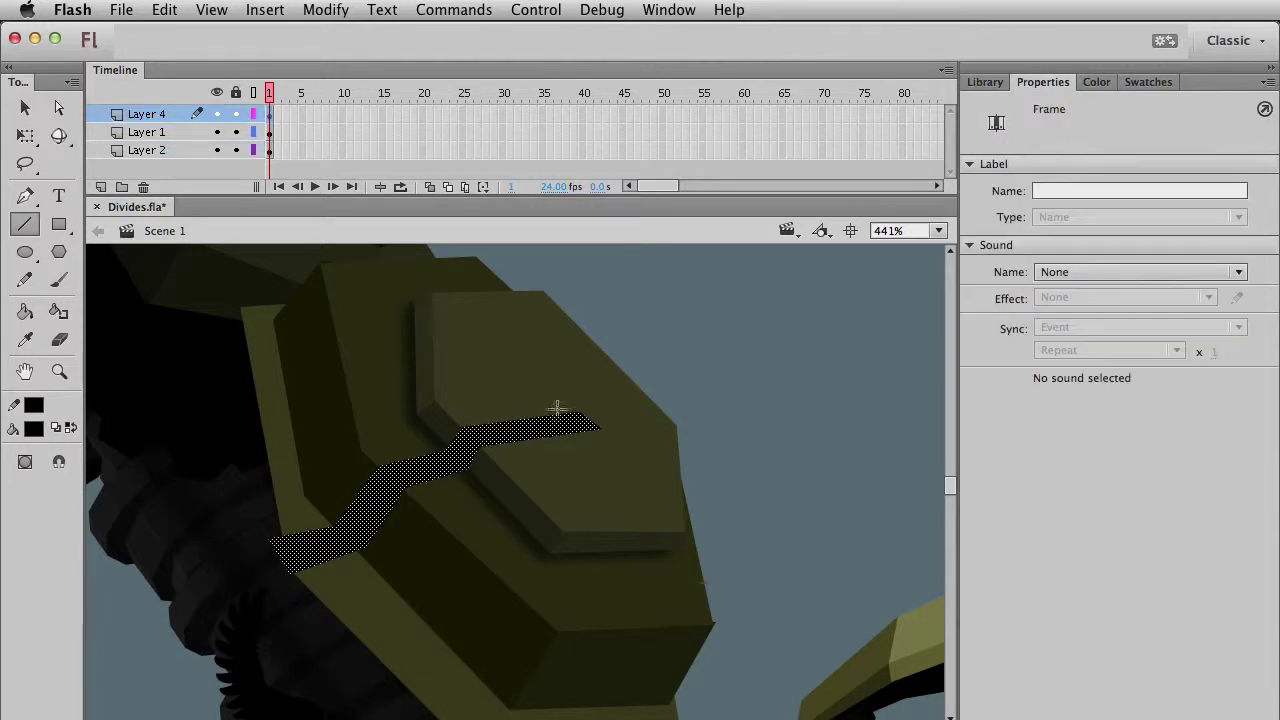
mouse_move(580, 420)
left_mouse_down()
mouse_move(517, 346)
mouse_move(531, 350)
mouse_move(456, 354)
left_mouse_up()
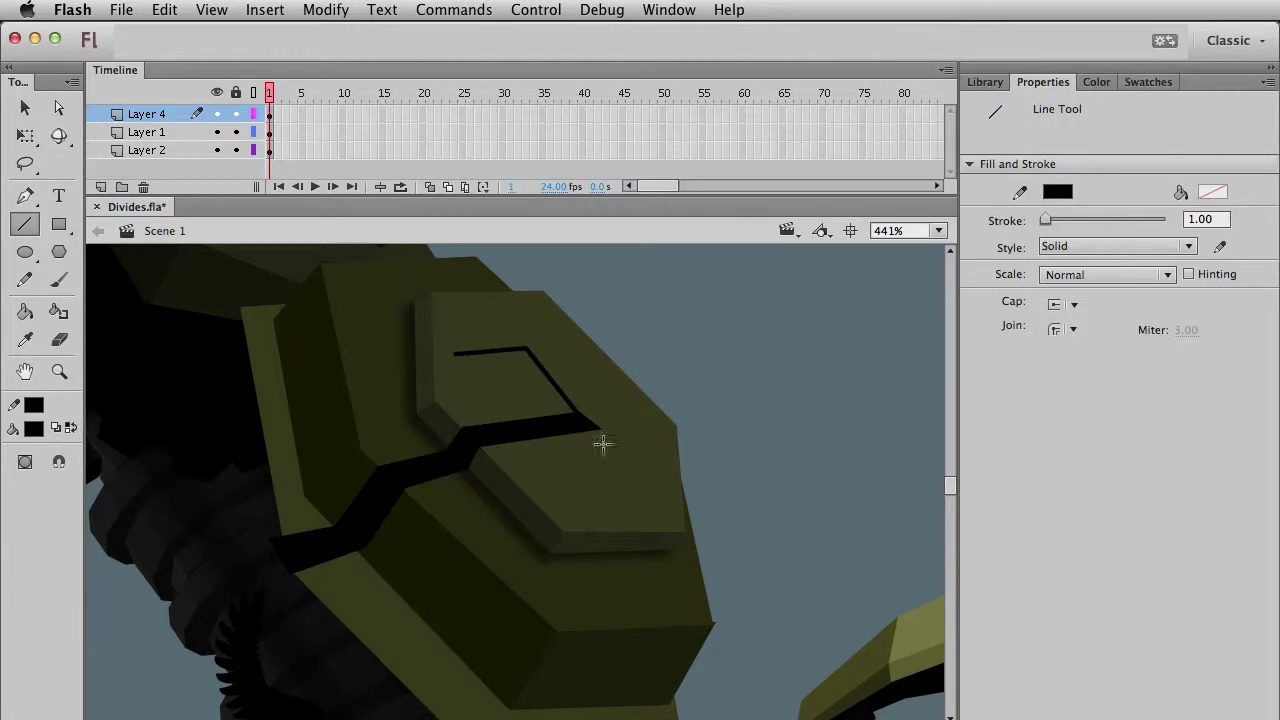
key("v")
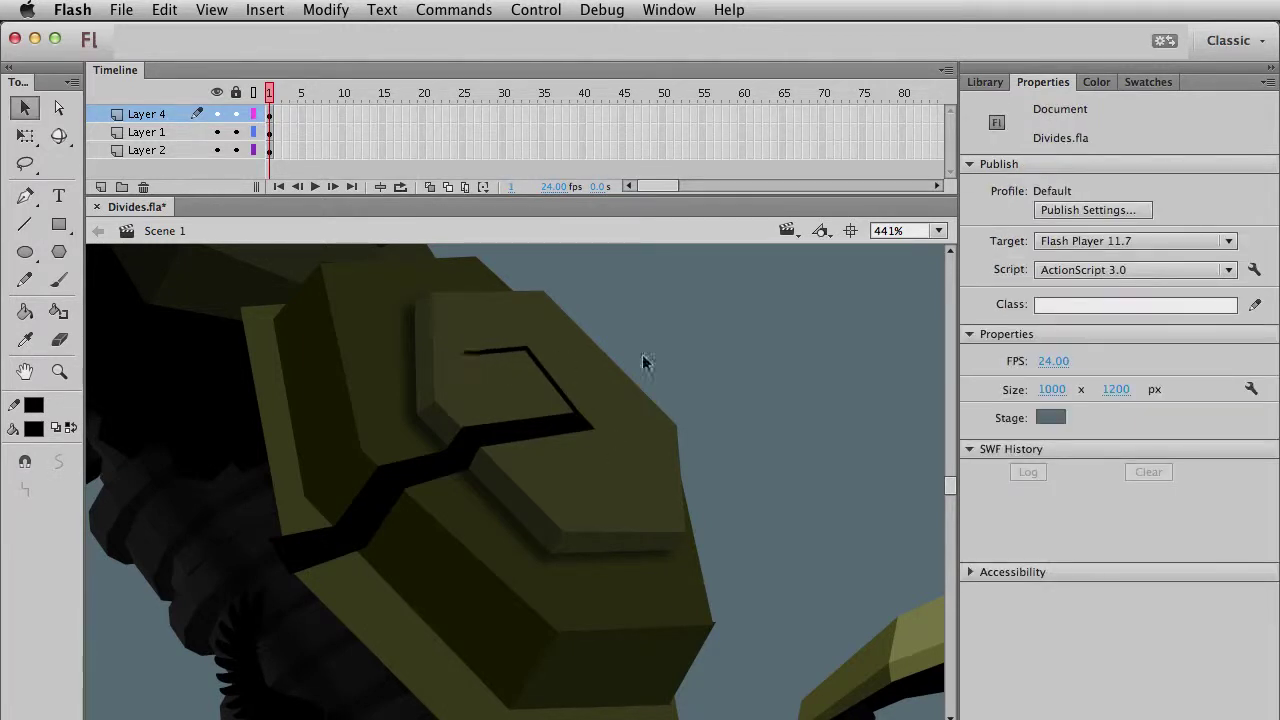
Draw a second bent black line from the strip's tip down towards the top plate's outer edge.
key("super+1")
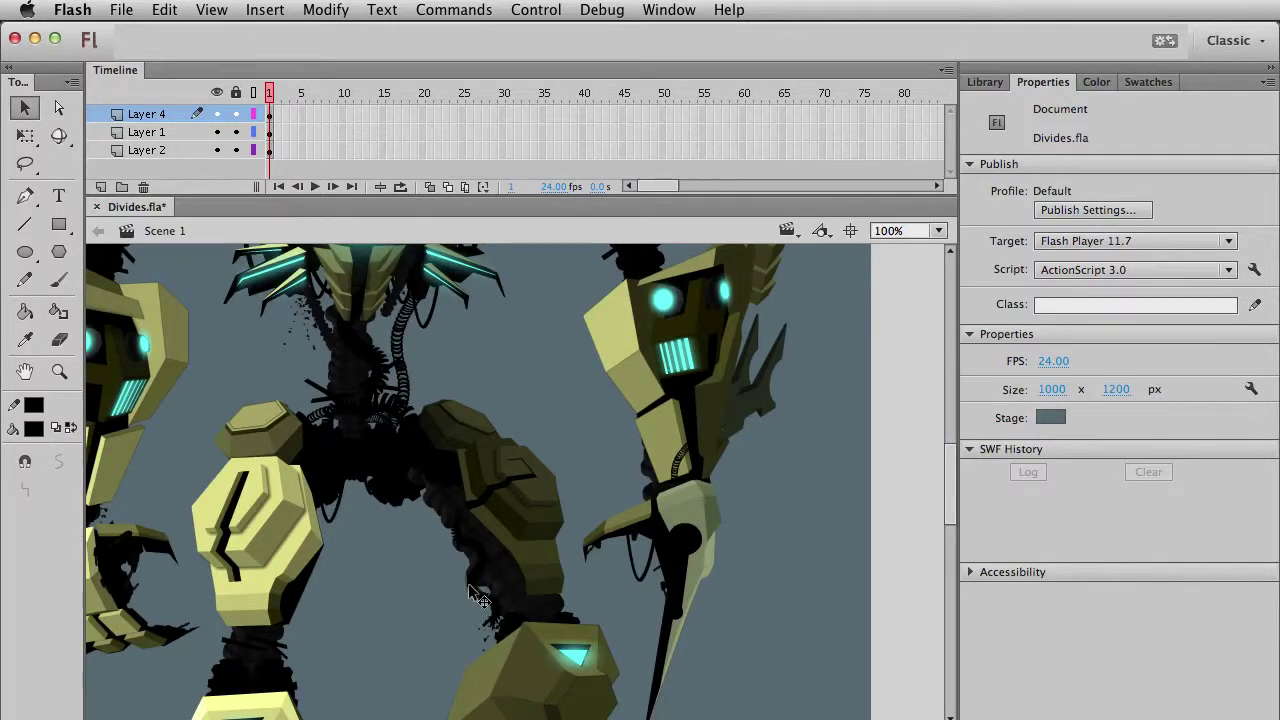
left_click(59, 371)
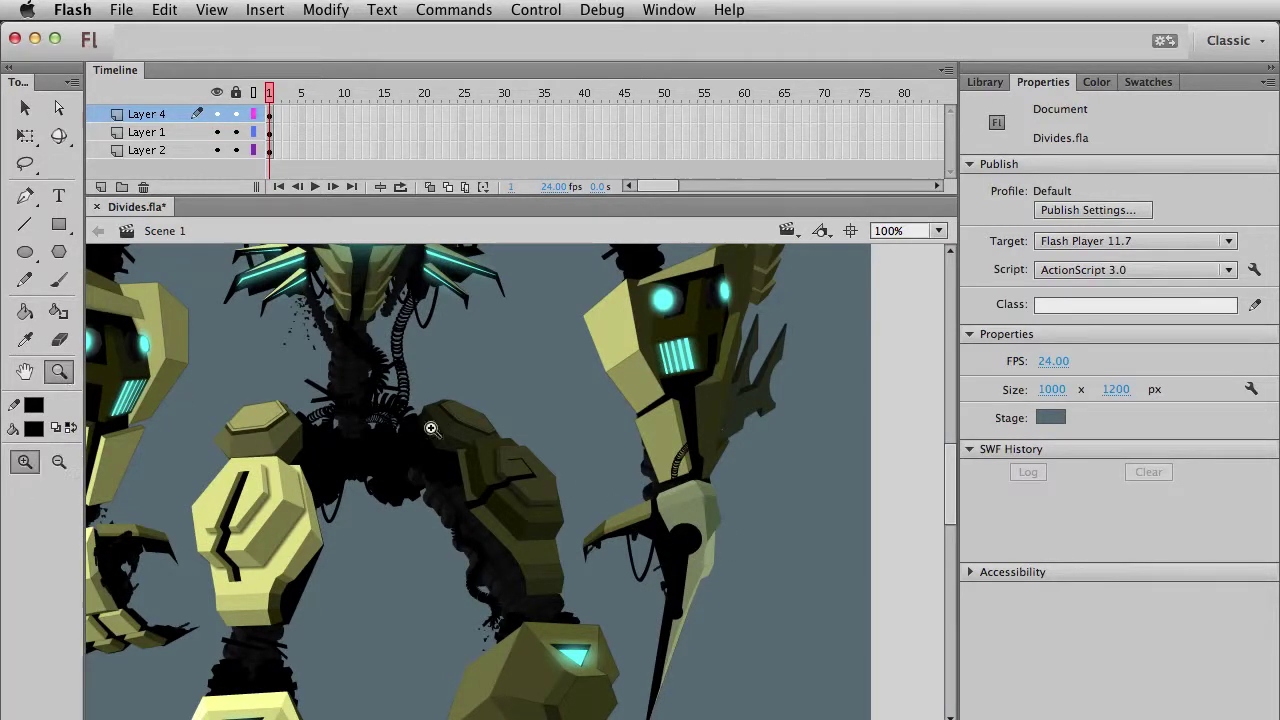
left_click_drag(432, 418, 670, 575)
left_click(25, 225)
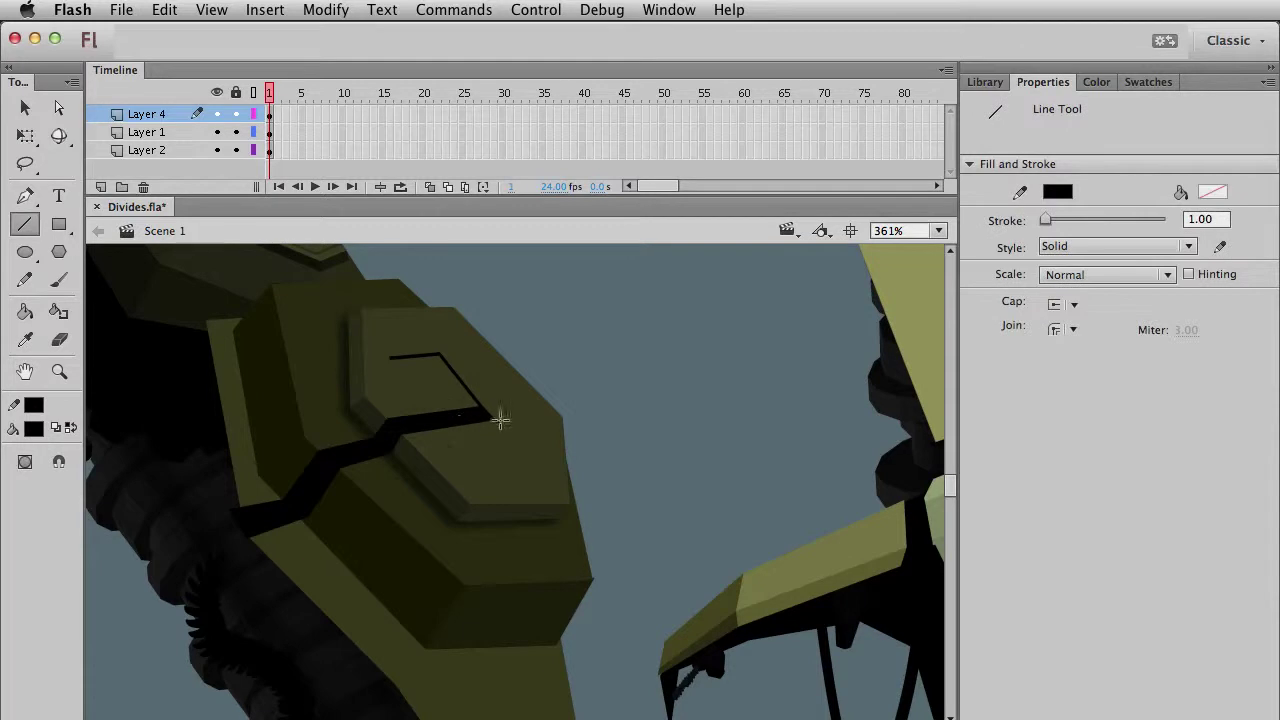
left_click_drag(494, 417, 527, 462)
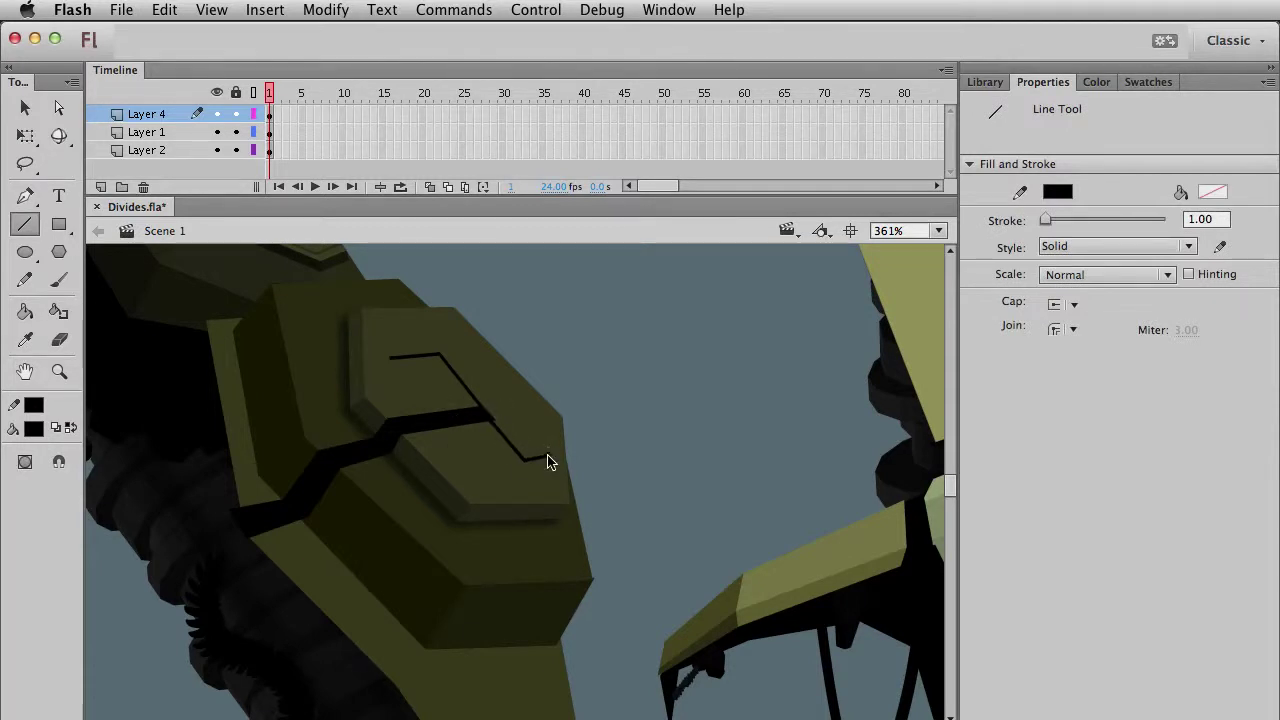
key("super+1")
key("v")
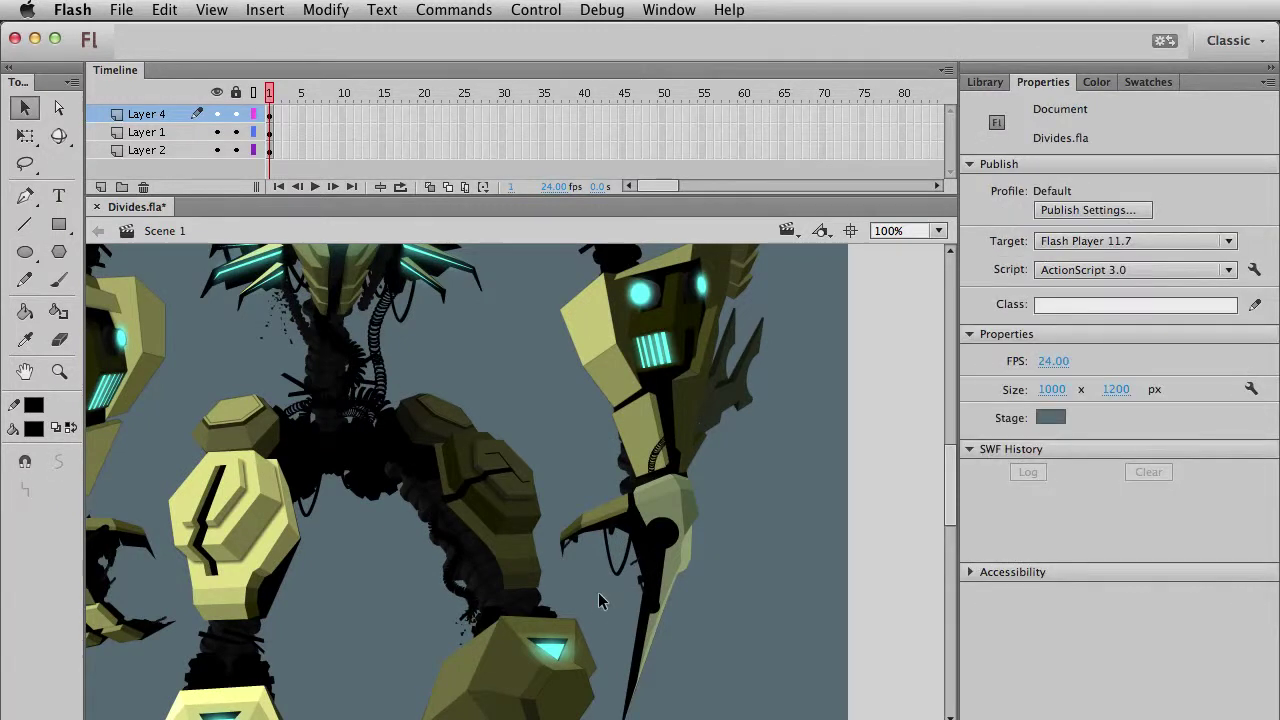
Extend the free ends of both thin lines to the top plate's inner bevel and outer edge.
key("super+space")
left_click_drag(440, 428, 530, 502)
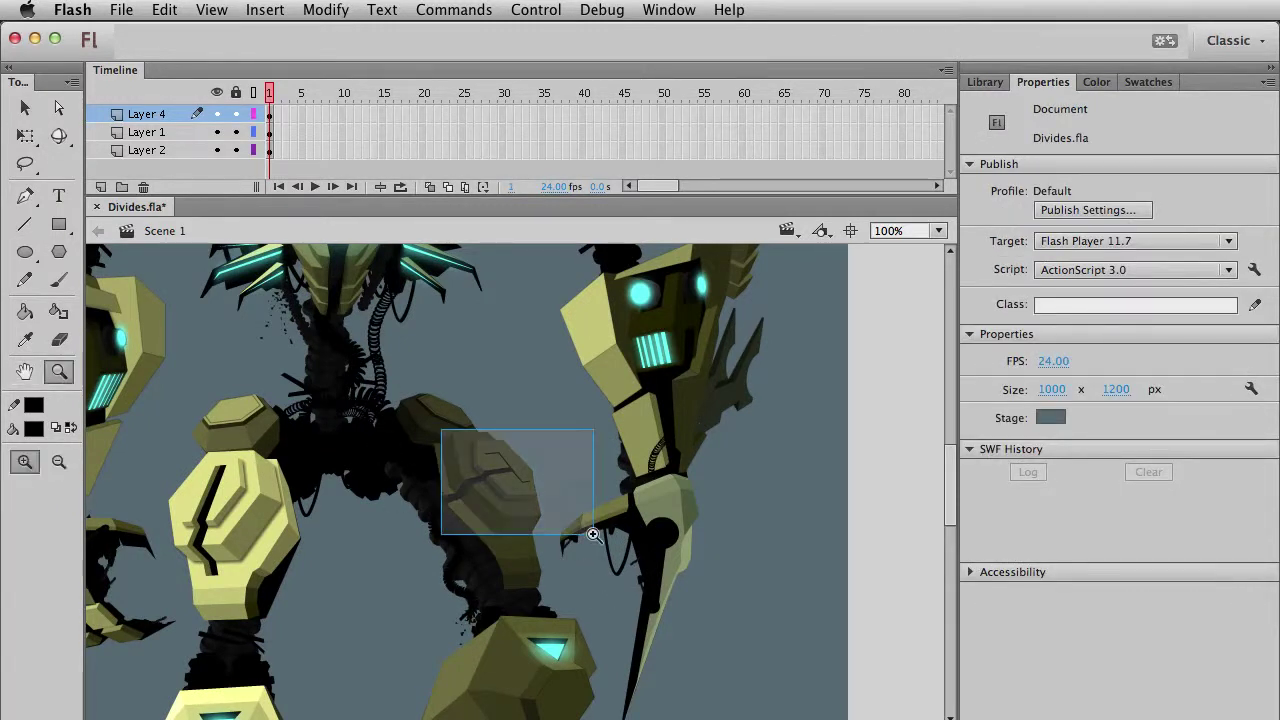
left_click(550, 500)
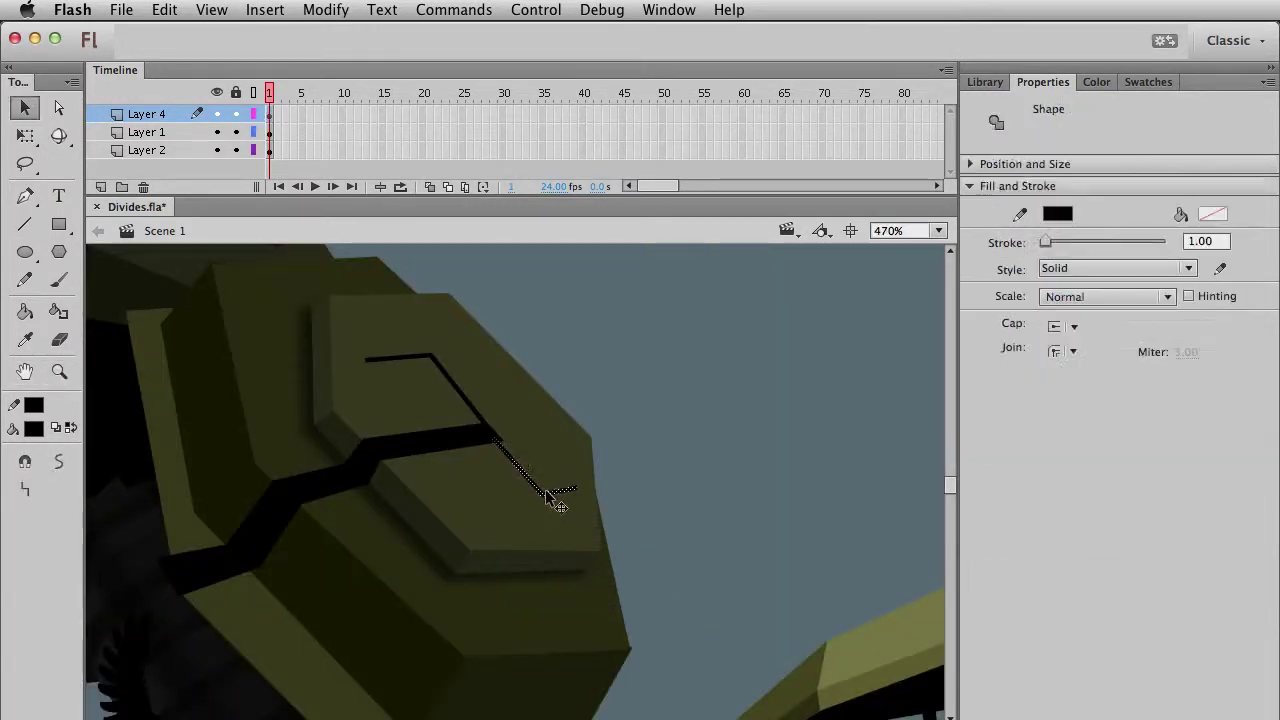
left_click(702, 475)
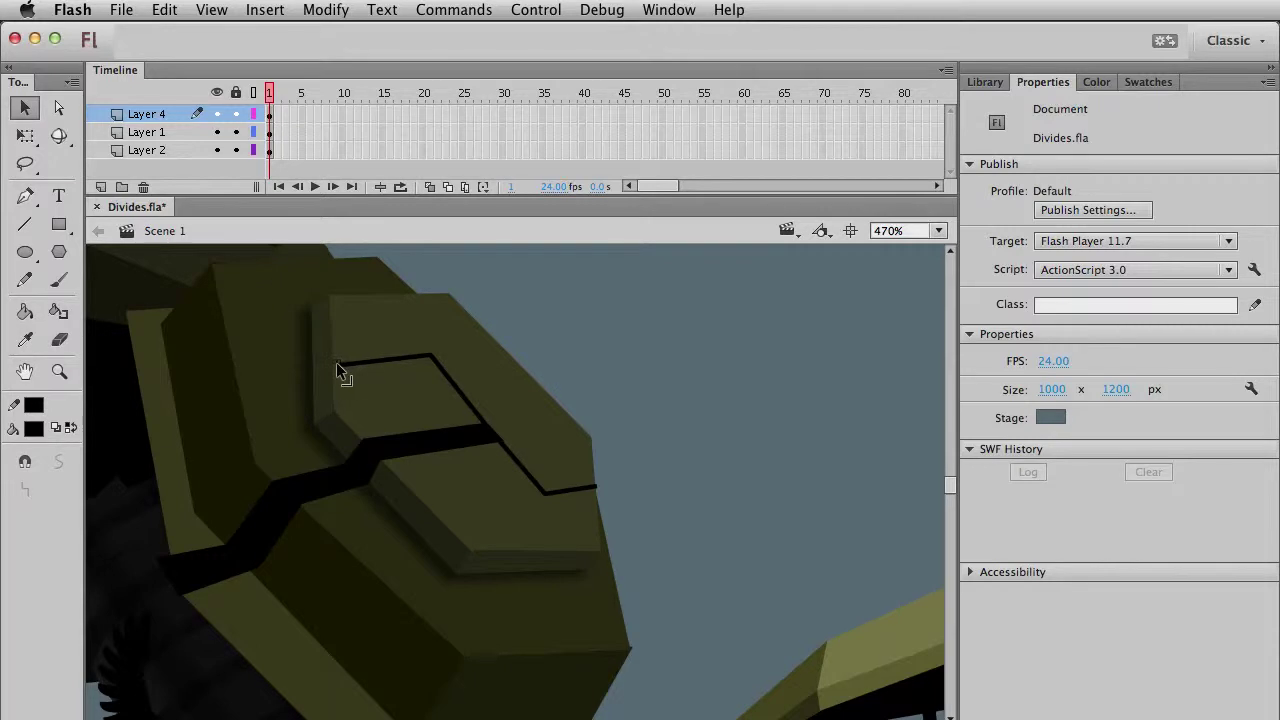
Duplicate the symbol of the dark thigh's top plate and open the copy for editing.
left_click(586, 553)
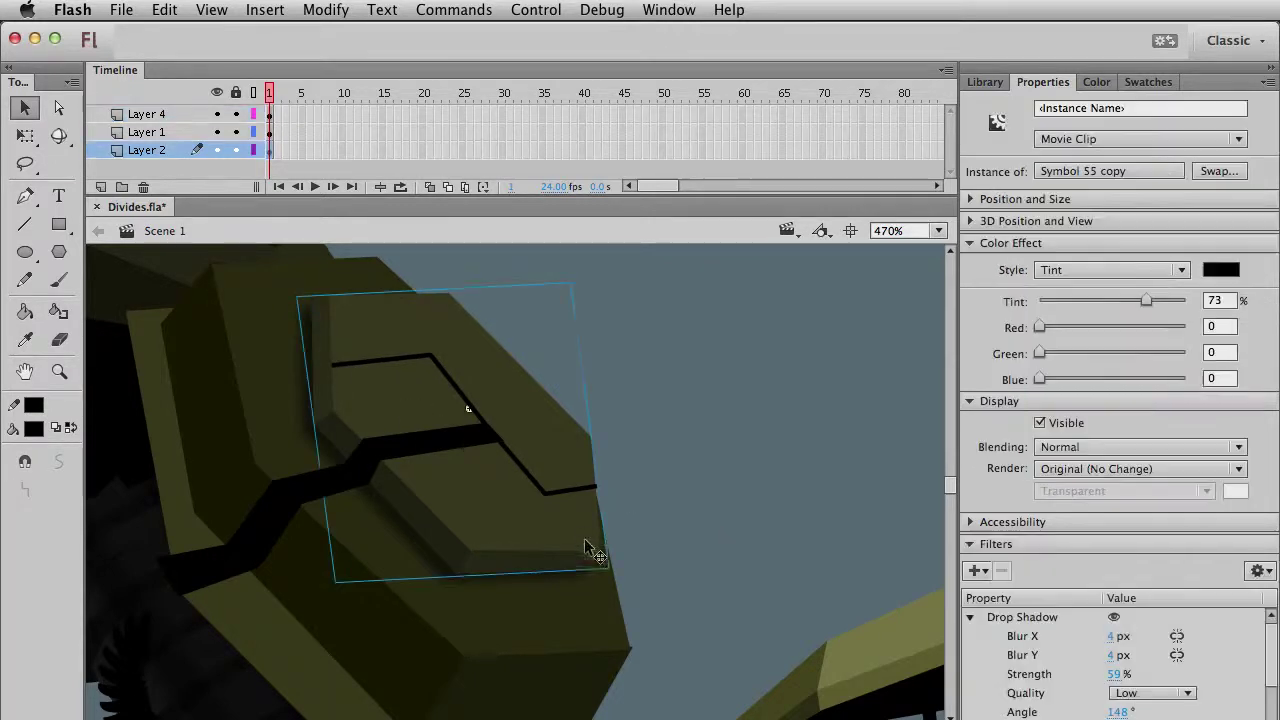
key("q")
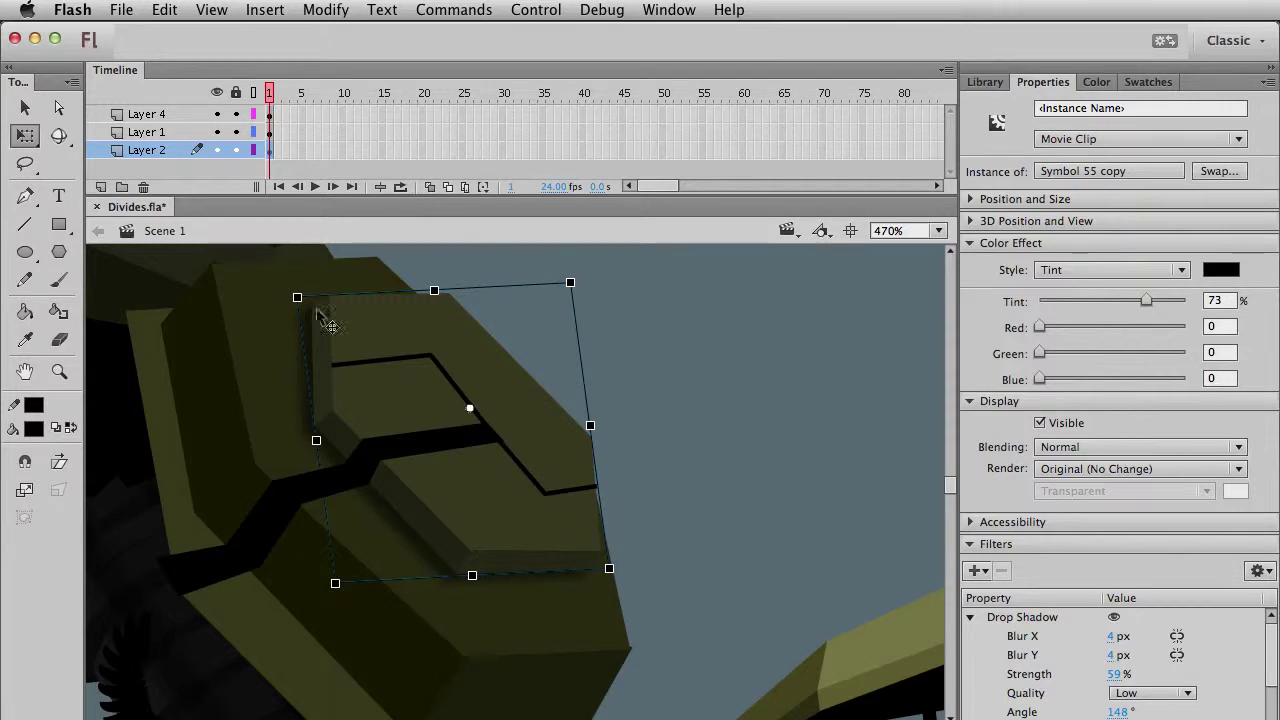
key("v")
key("super+shift+d")
left_click(889, 580)
left_click(673, 569)
double_click(618, 545)
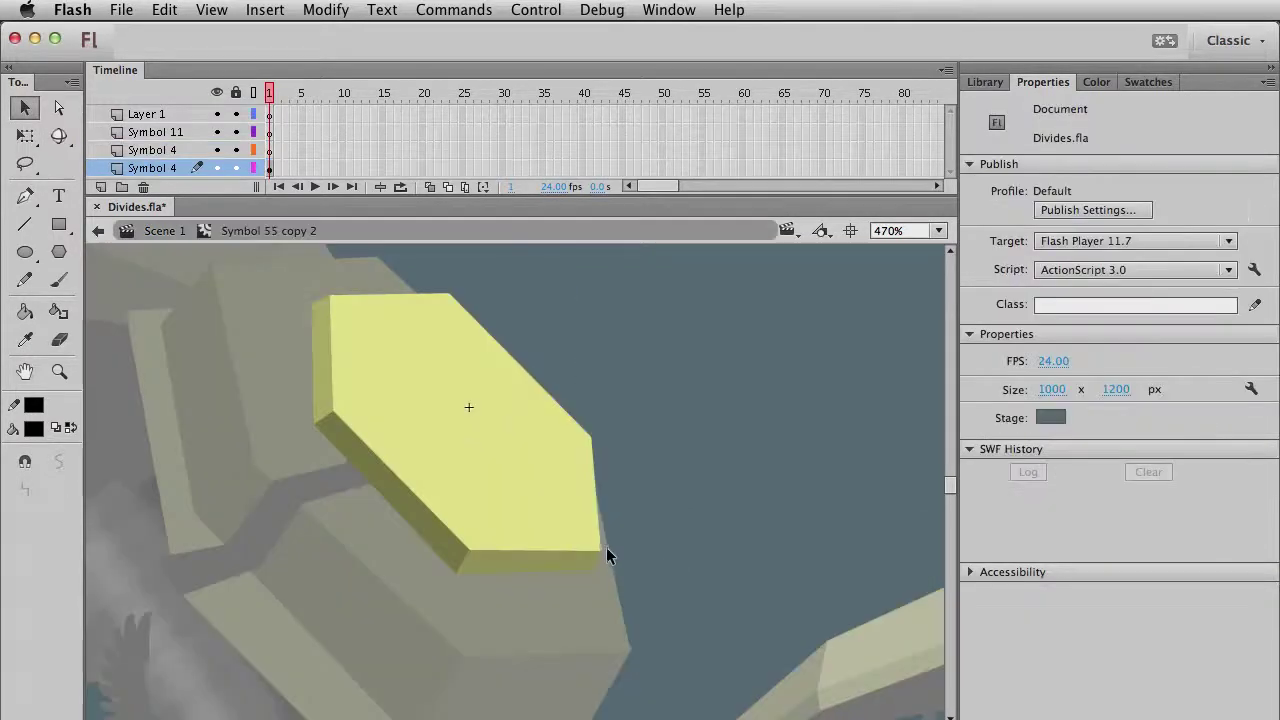
Reshape the plate's outer corners and lower bevel corner to follow the thigh's contour, and return to the main scene.
left_click_drag(601, 549, 607, 537)
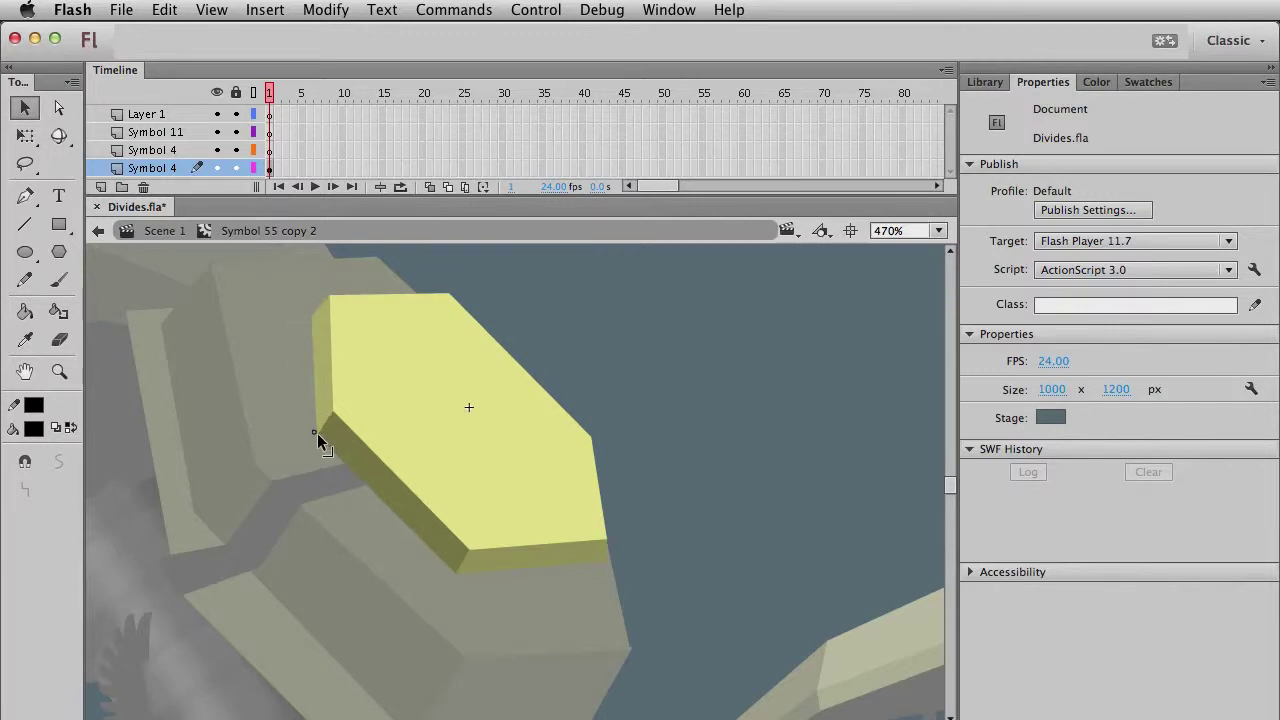
left_click_drag(452, 293, 438, 290)
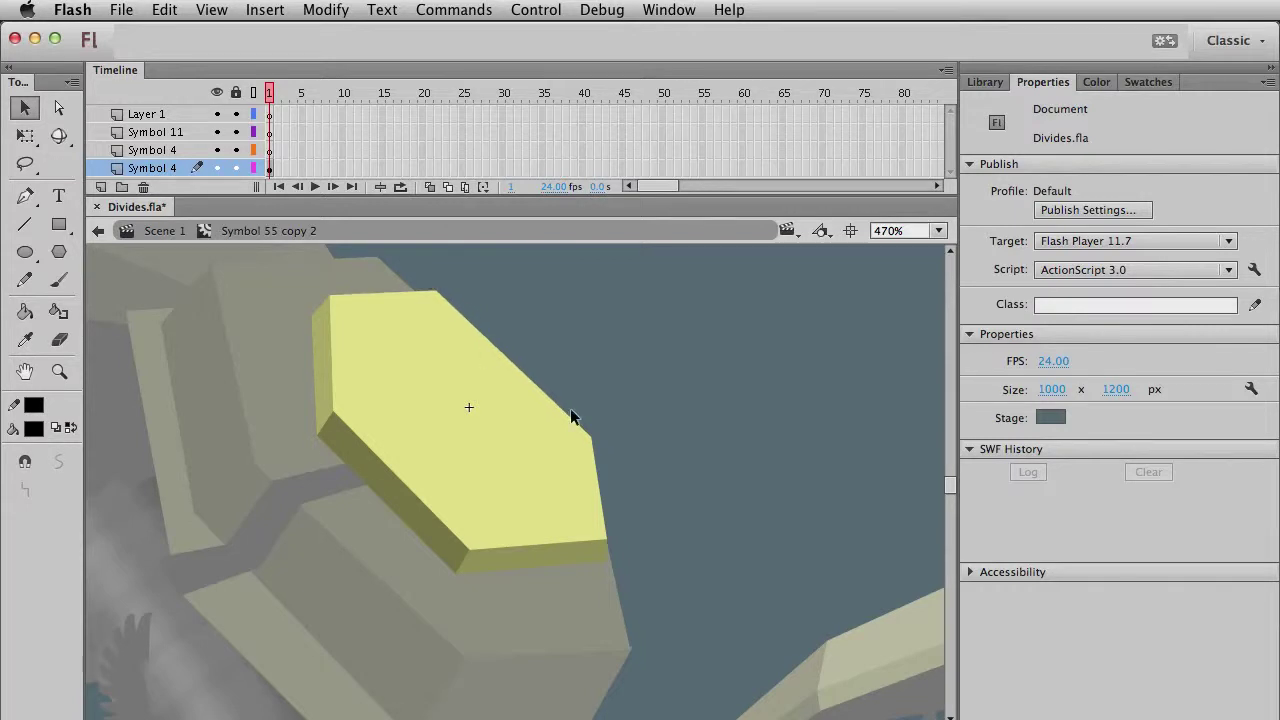
left_click_drag(593, 436, 582, 398)
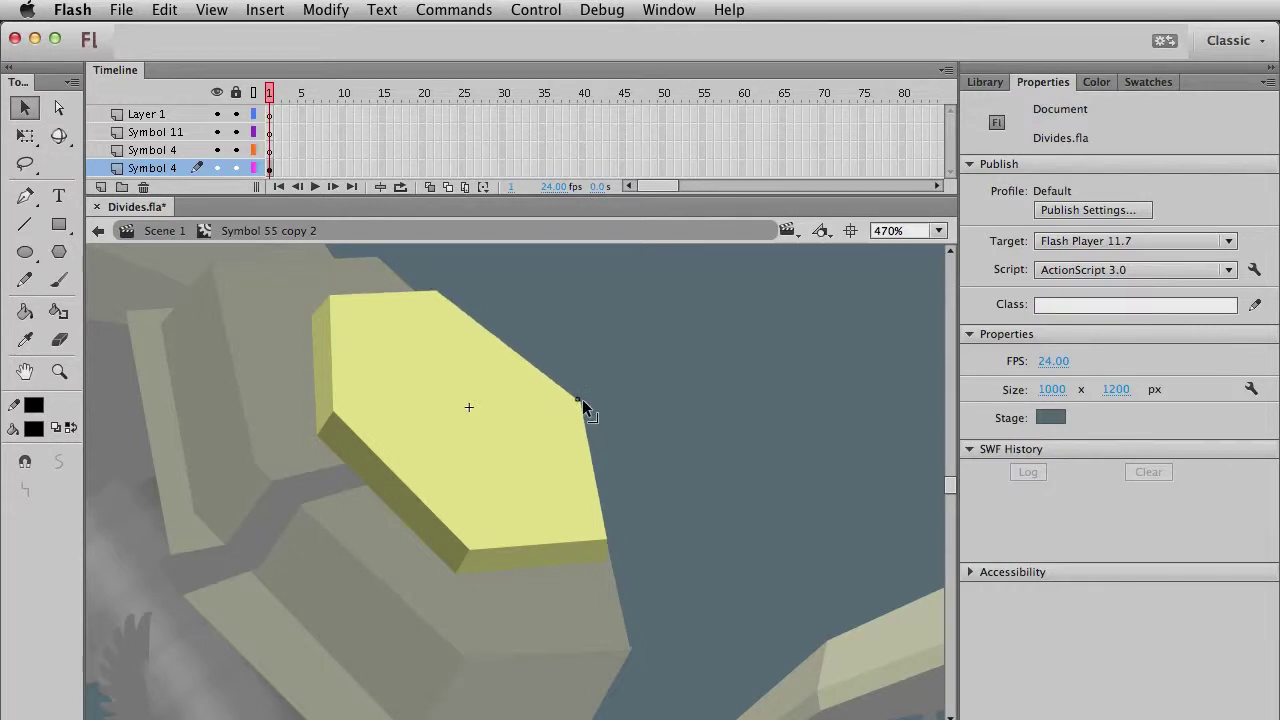
double_click(675, 447)
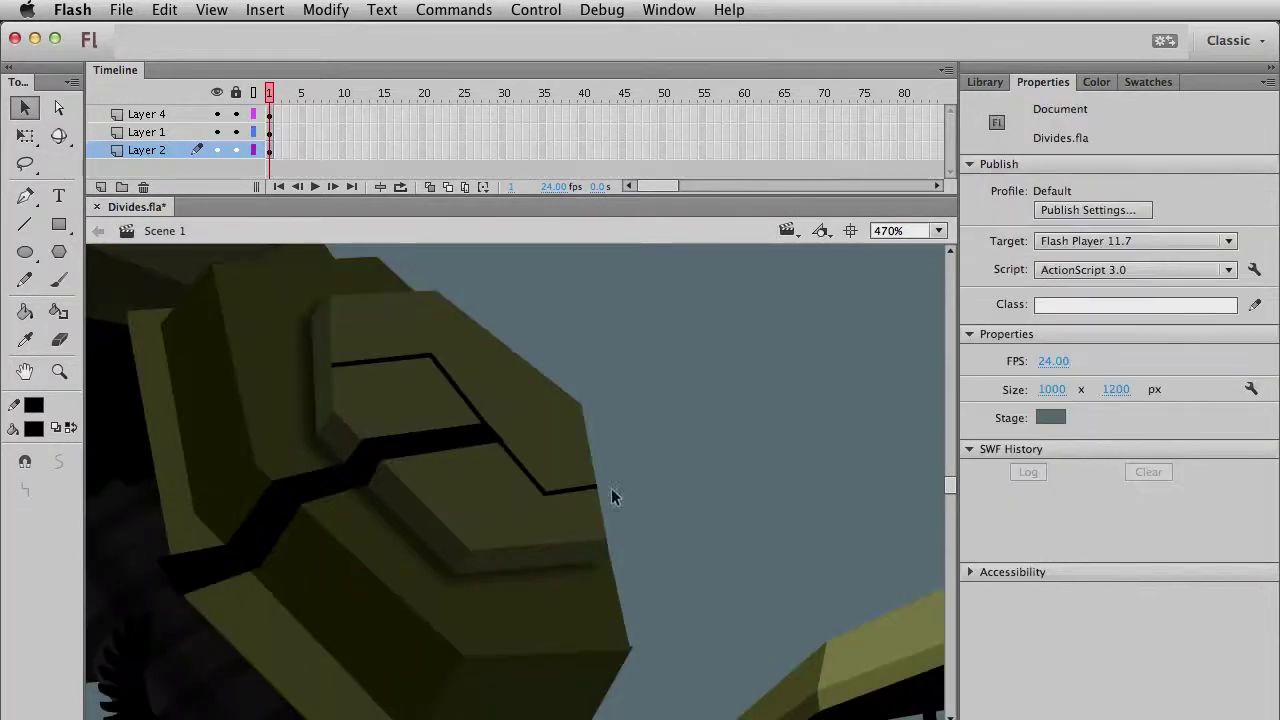
Convert the dark thigh's dividing strip and thin panel lines into a Movie Clip symbol.
key("super+1")
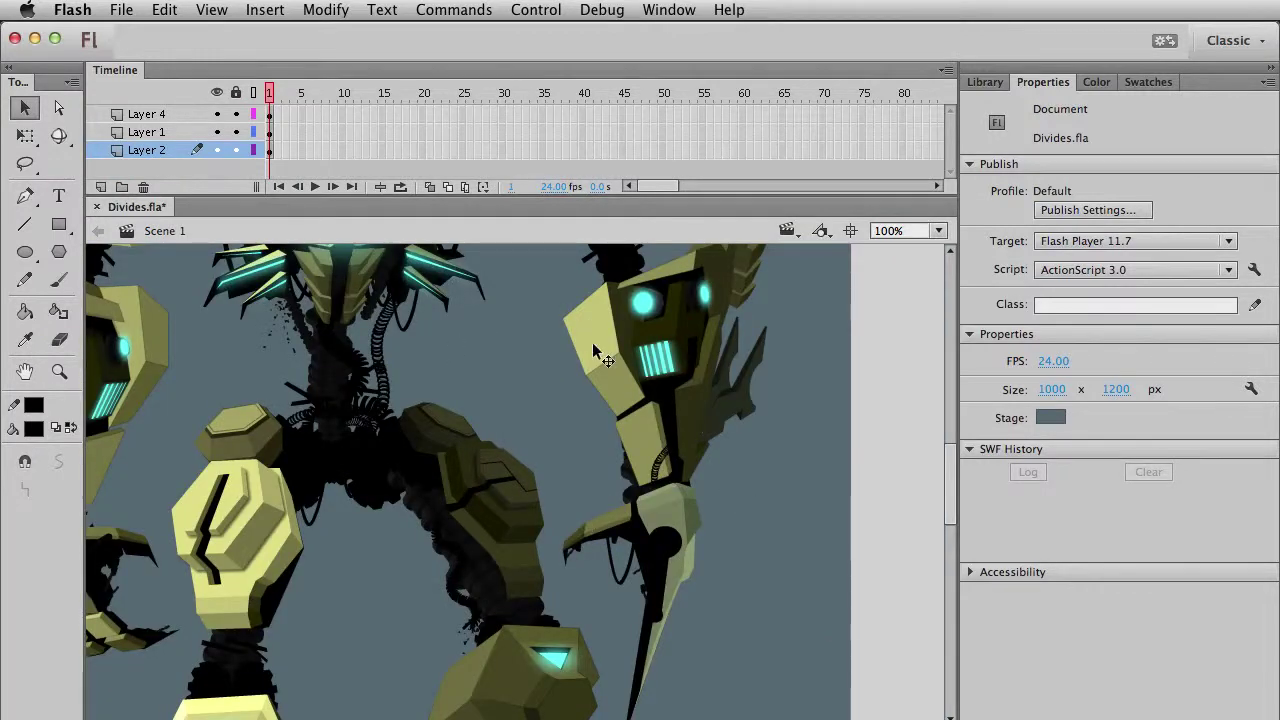
scroll(592, 342, "left", 3)
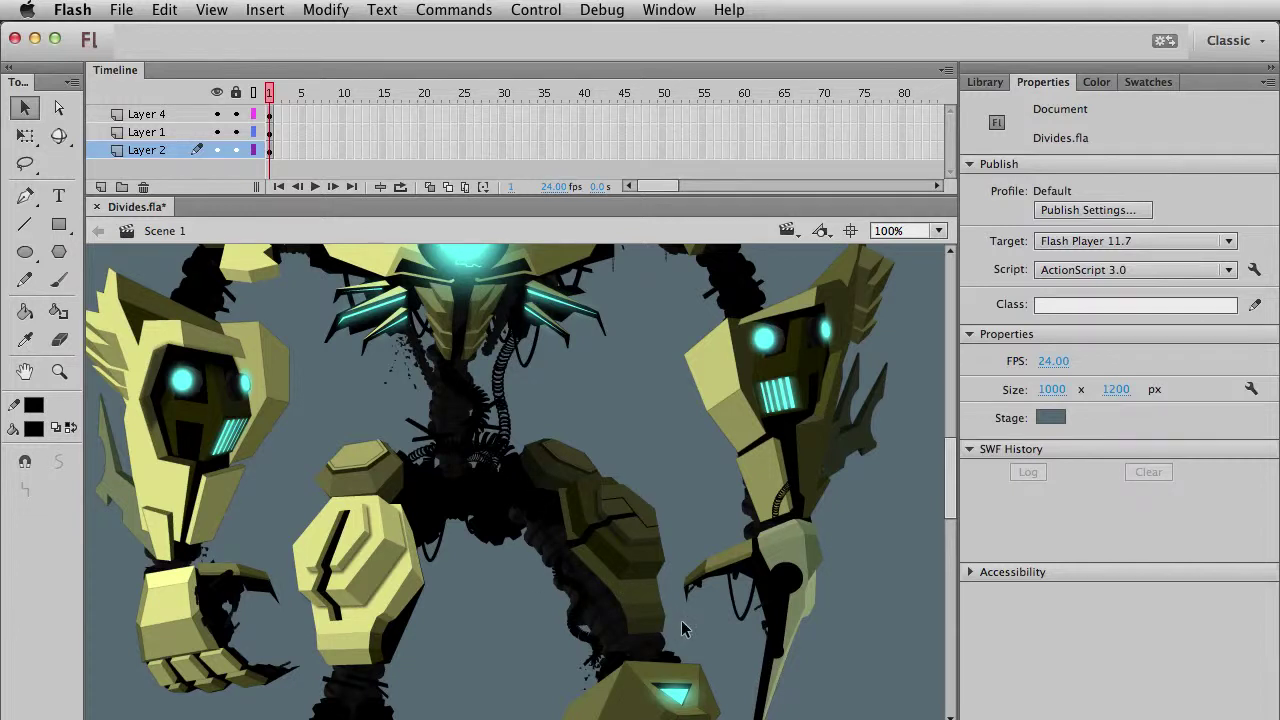
left_click(650, 531)
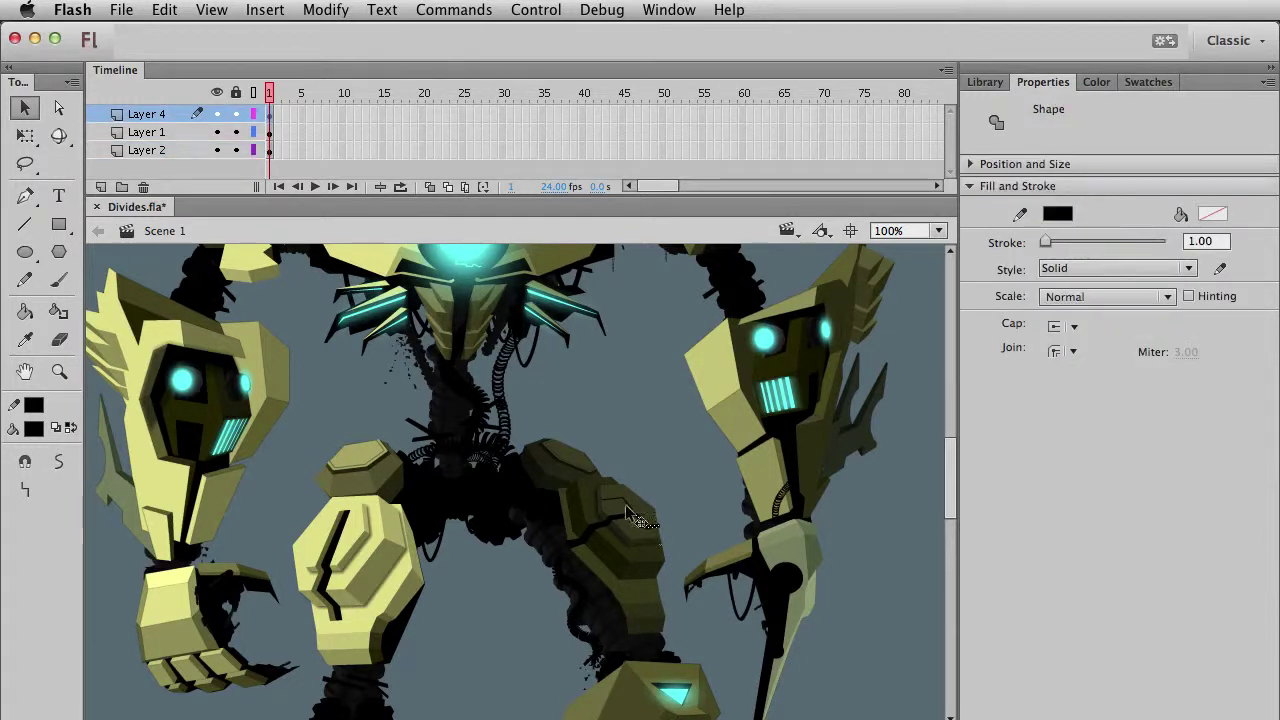
left_click(625, 504)
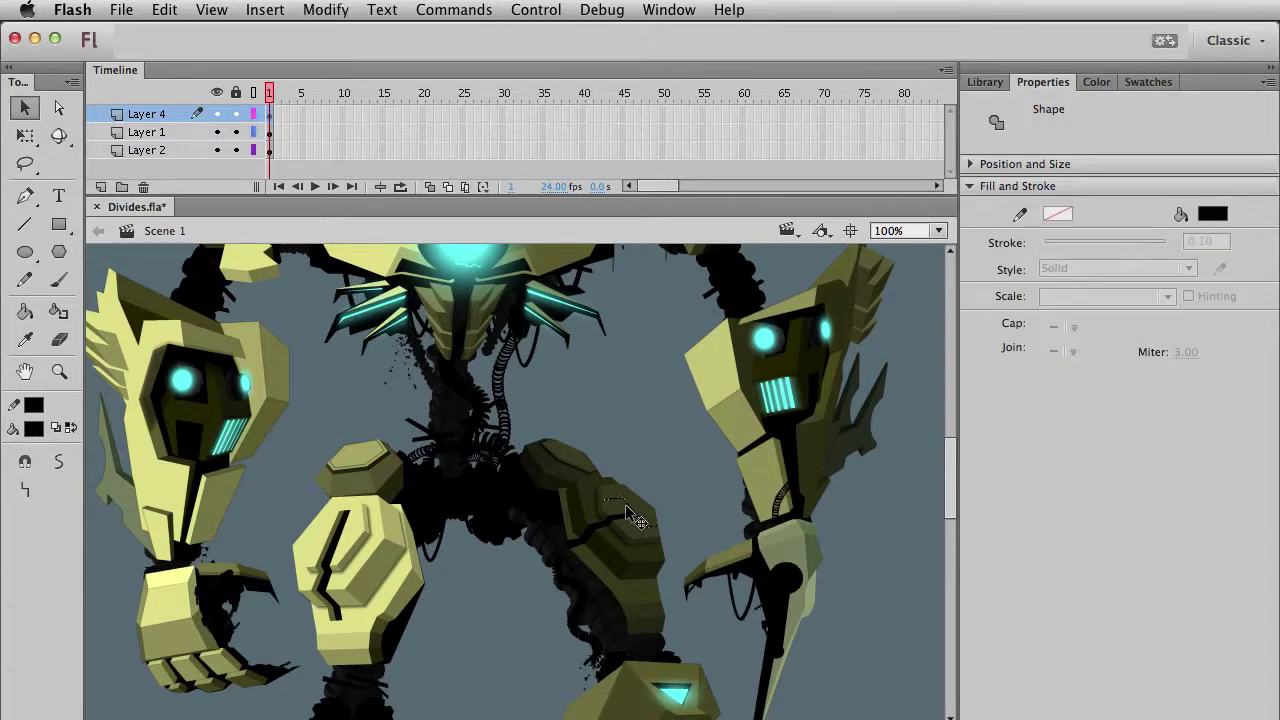
left_click(665, 454)
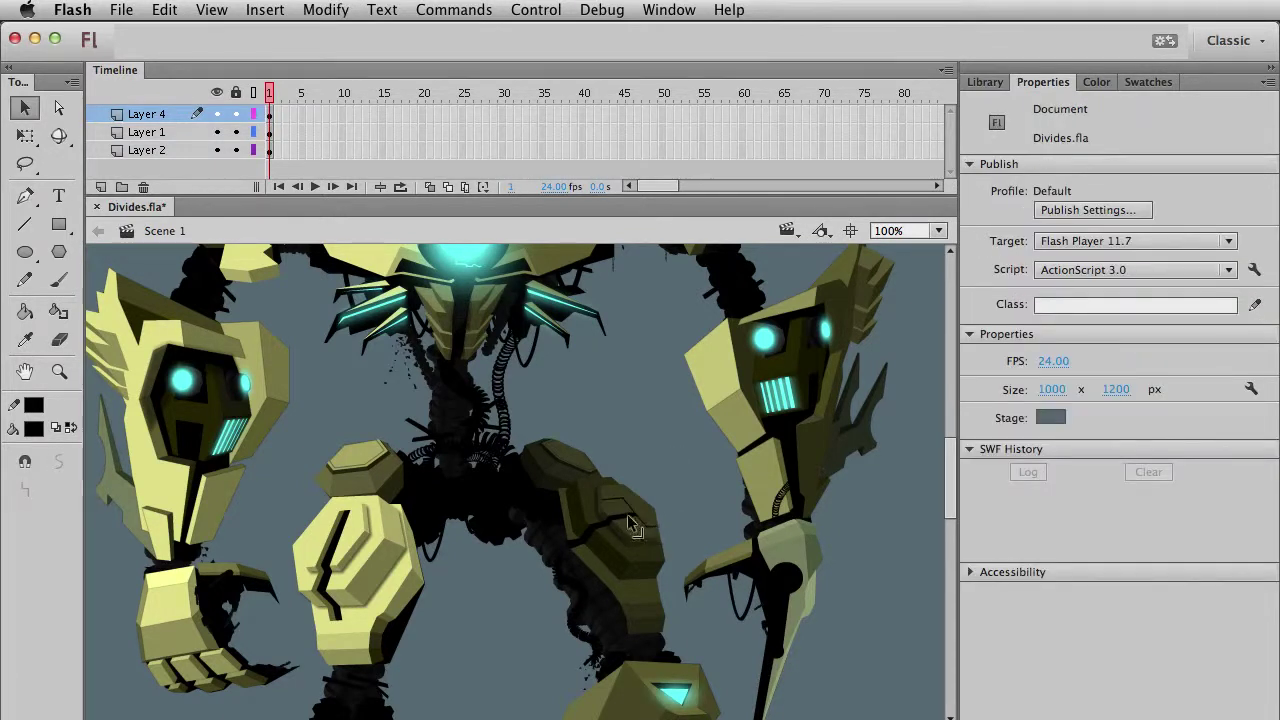
left_click(656, 530)
key("F8")
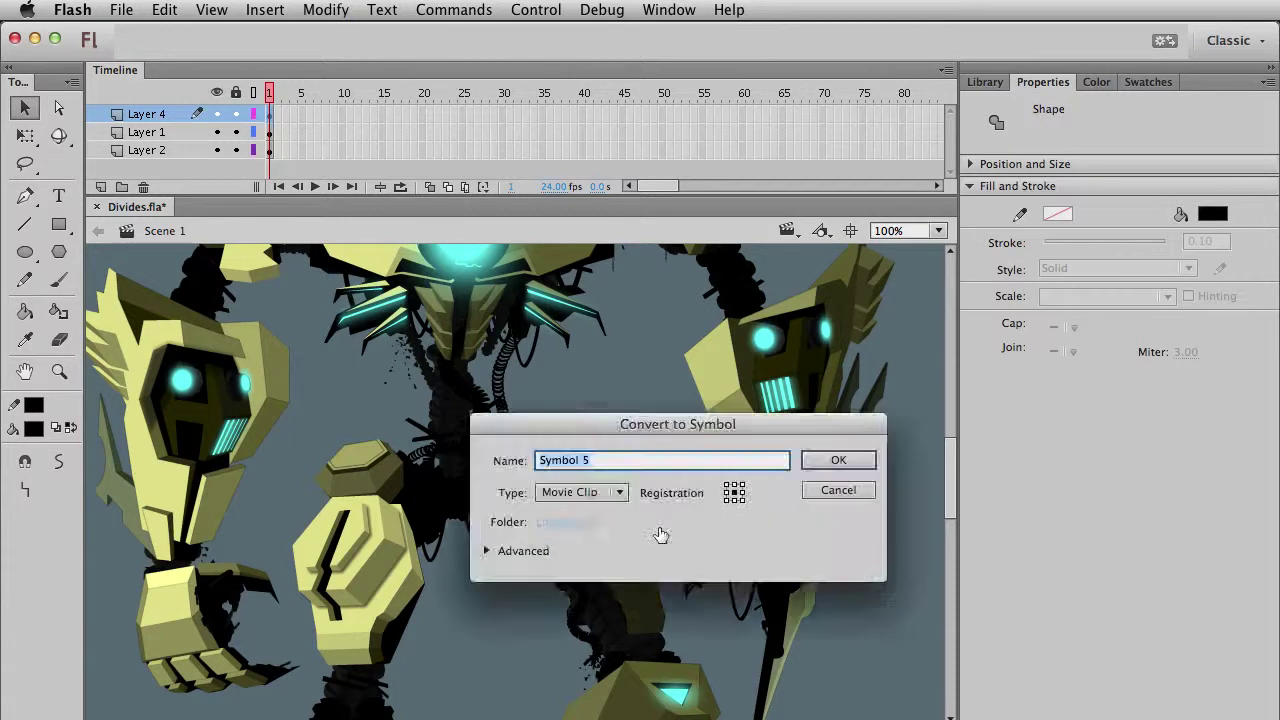
key("Return")
key("Escape")
Add a new layer, gather the artwork of Layers 1 and 4 on Layer 2, and make Layer 1 active.
scroll(484, 530, "left", 3)
scroll(484, 530, "up", 2)
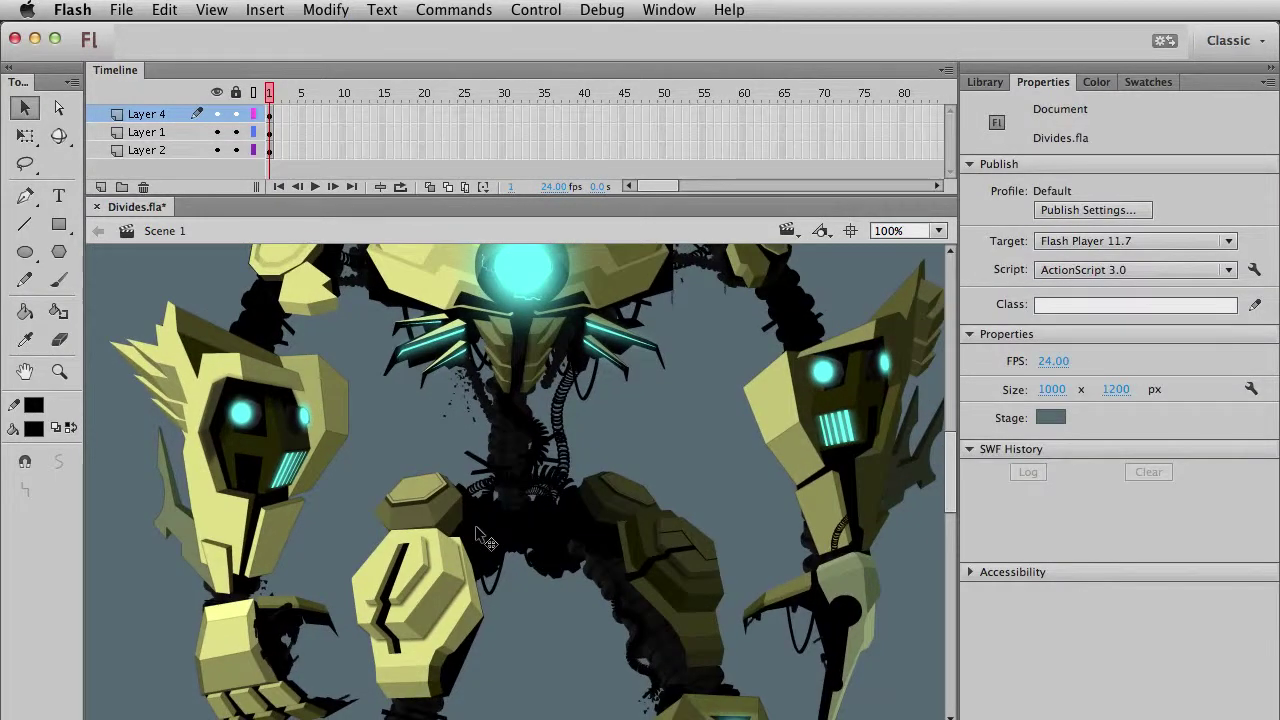
scroll(480, 480, "left", 5)
left_click(59, 371)
left_click_drag(232, 350, 530, 638)
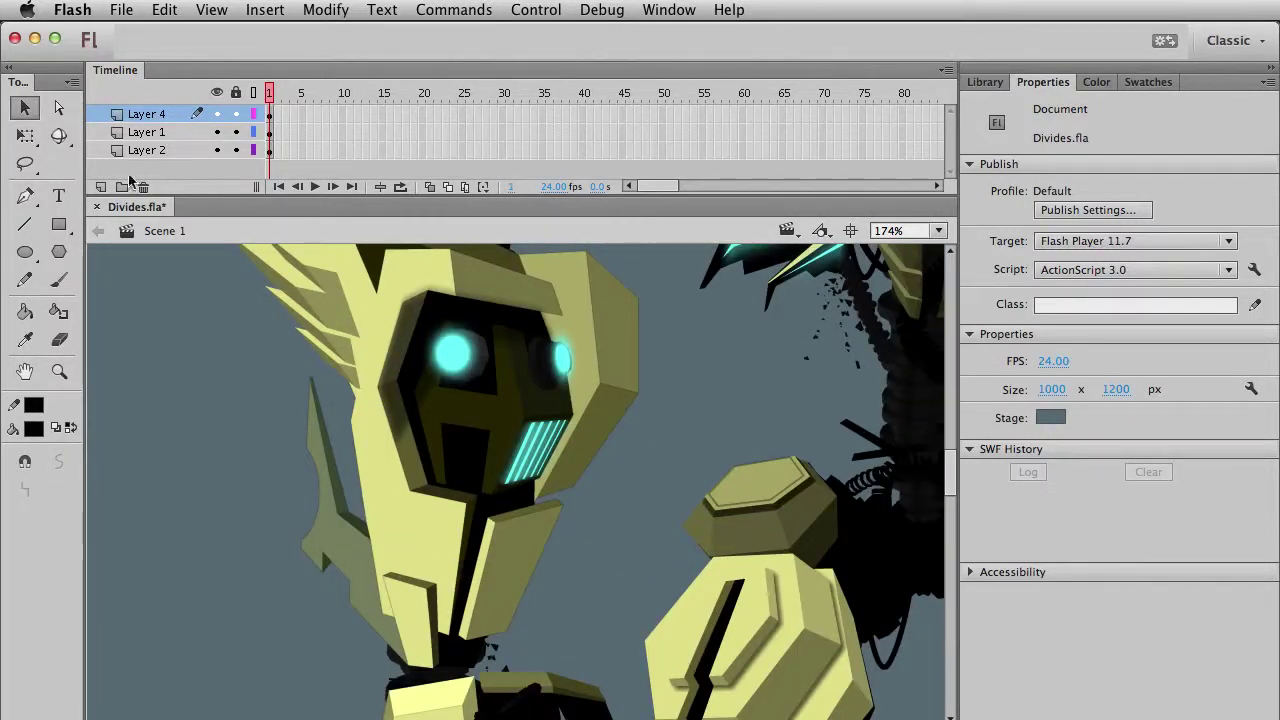
left_click(101, 187)
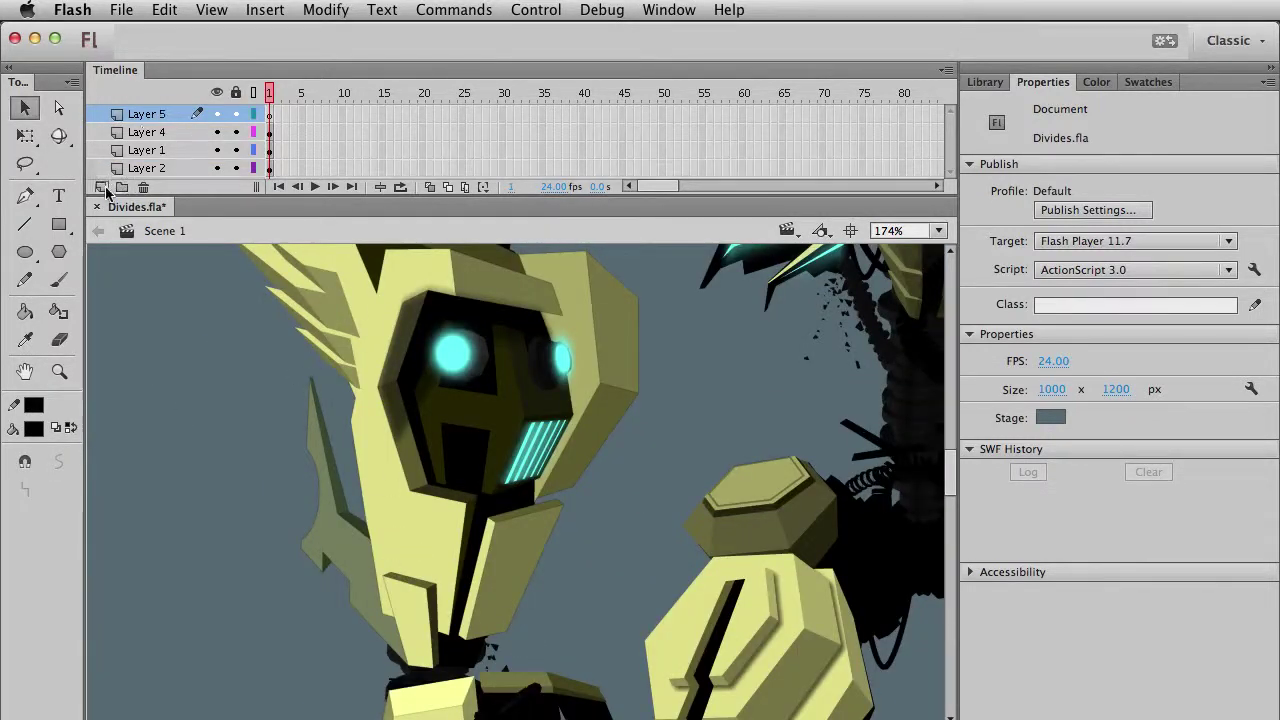
left_click(272, 167)
left_click(256, 504)
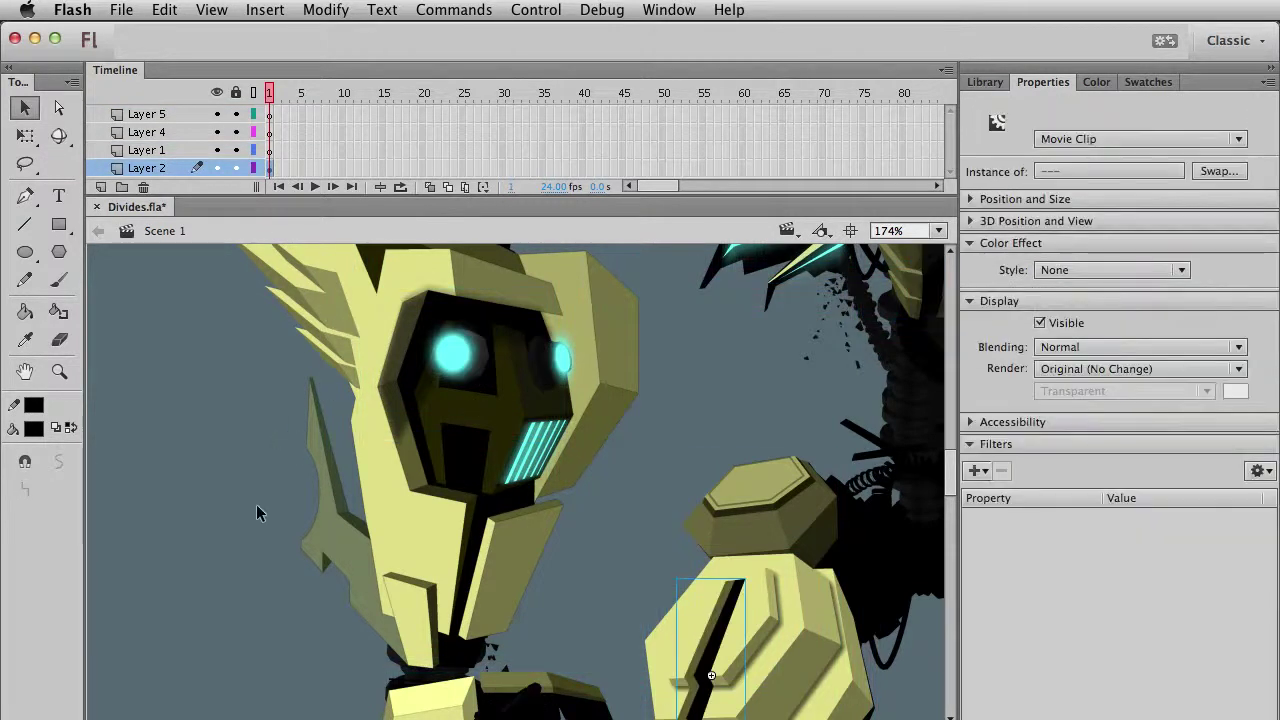
left_click(270, 150)
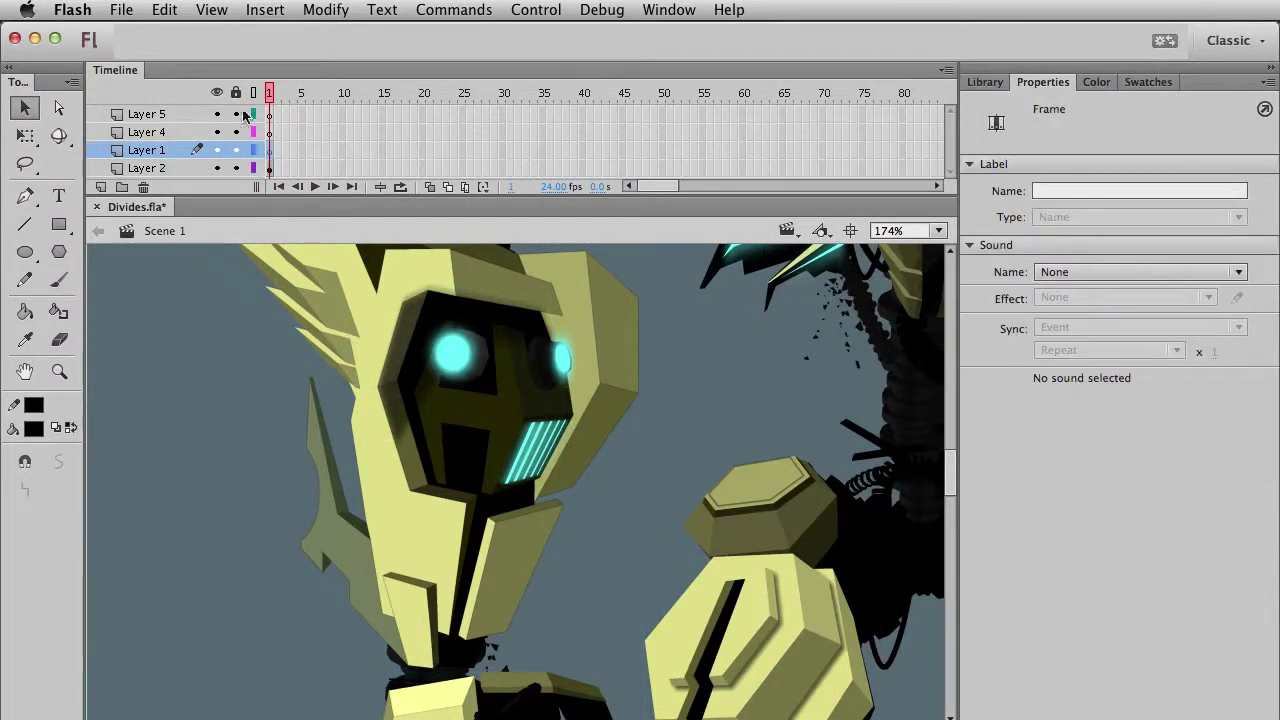
Draw a small black rectangle on Layer 1 across the forearm's pale plate, just below the glowing face.
left_click(59, 224)
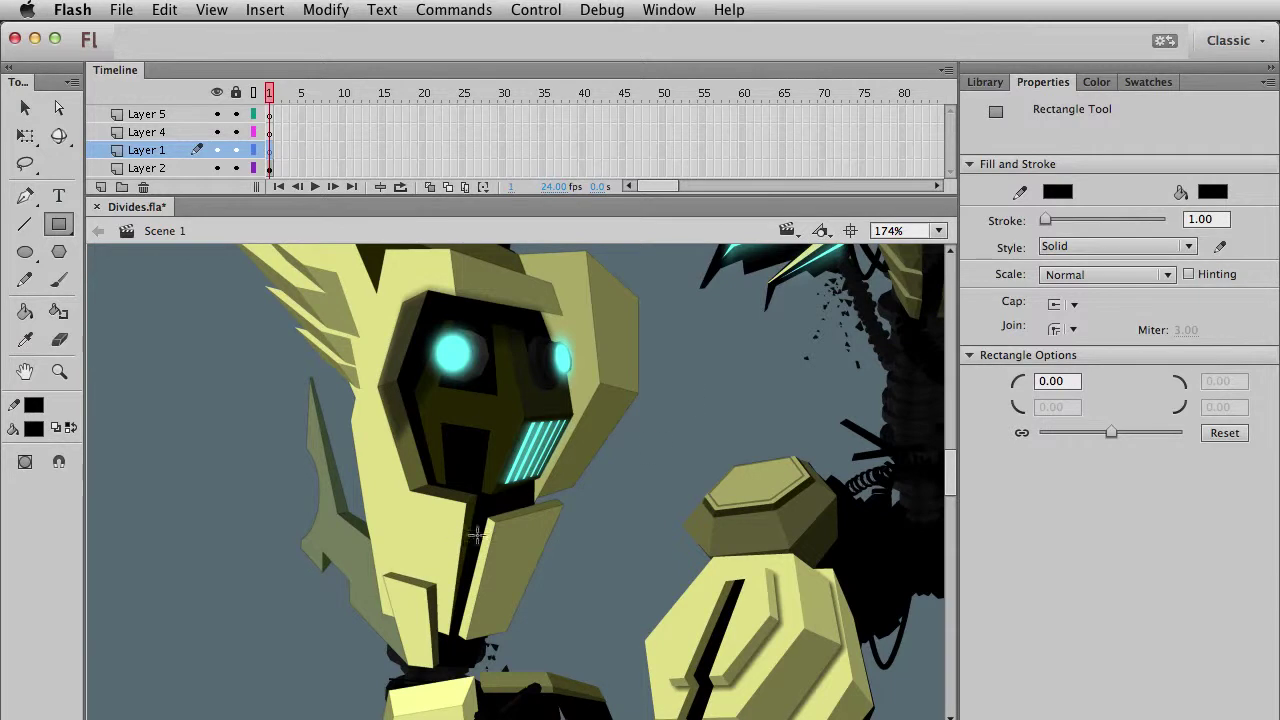
left_click_drag(420, 529, 463, 560)
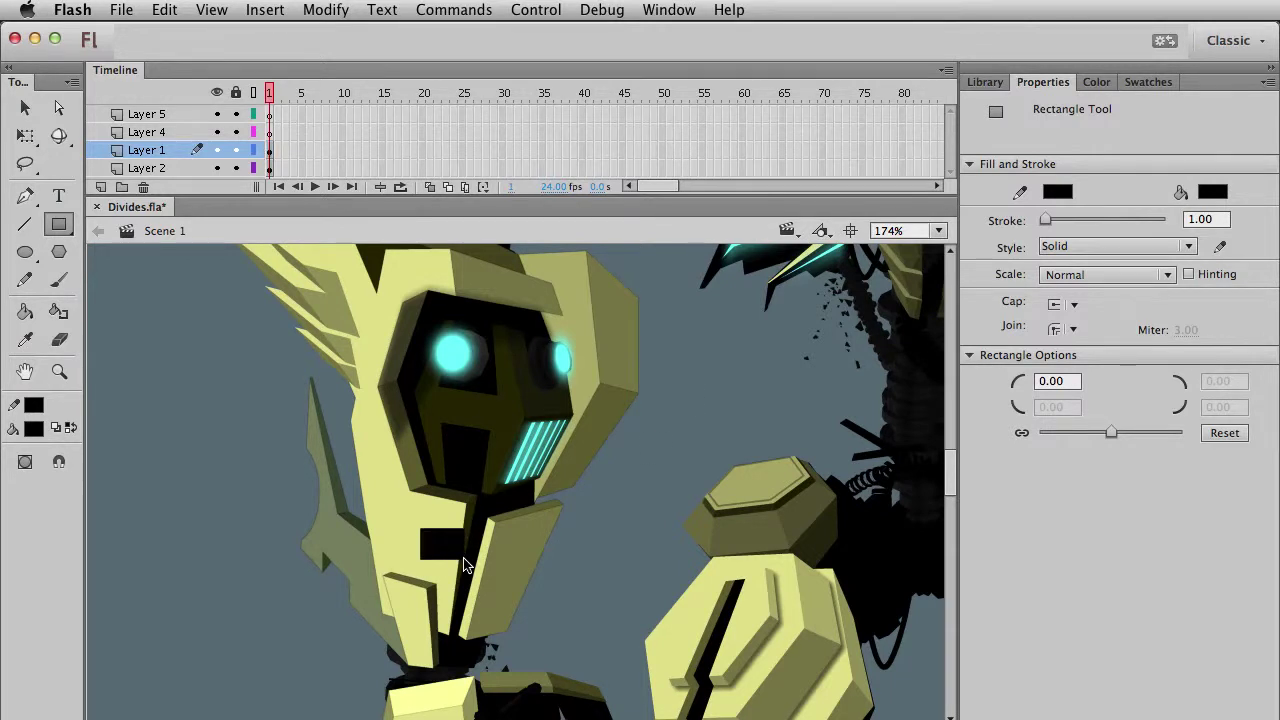
key("v")
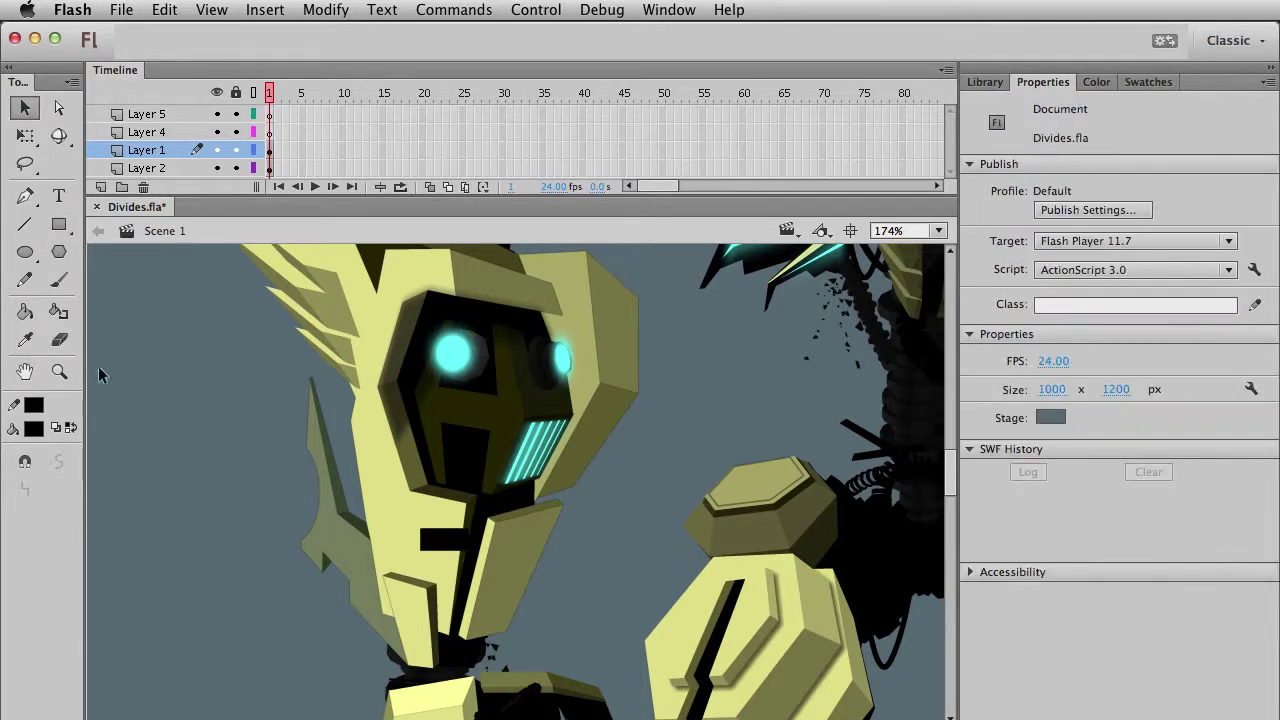
Reshape the black rectangle into a bent gap that follows the plate's edges and tapers to a point beside the face.
left_click(57, 371)
left_click_drag(266, 349, 560, 631)
key("v")
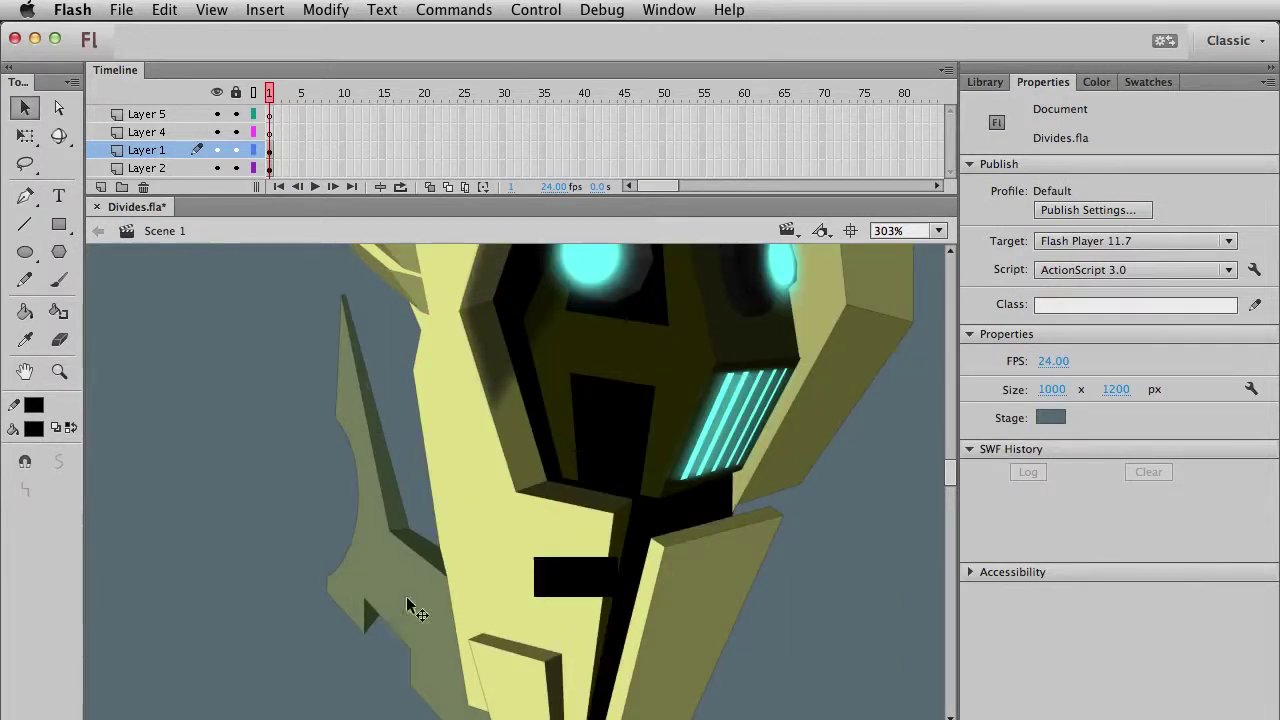
left_click(612, 568)
left_click(622, 563)
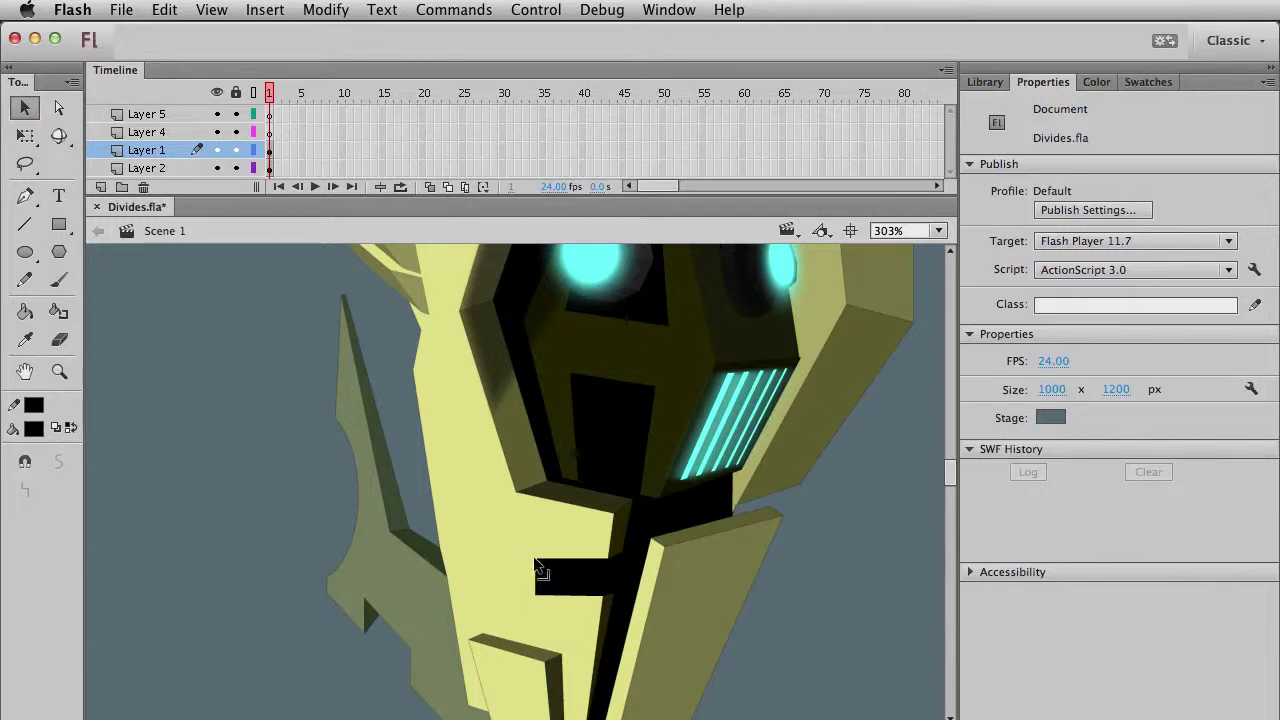
left_click_drag(537, 563, 493, 538)
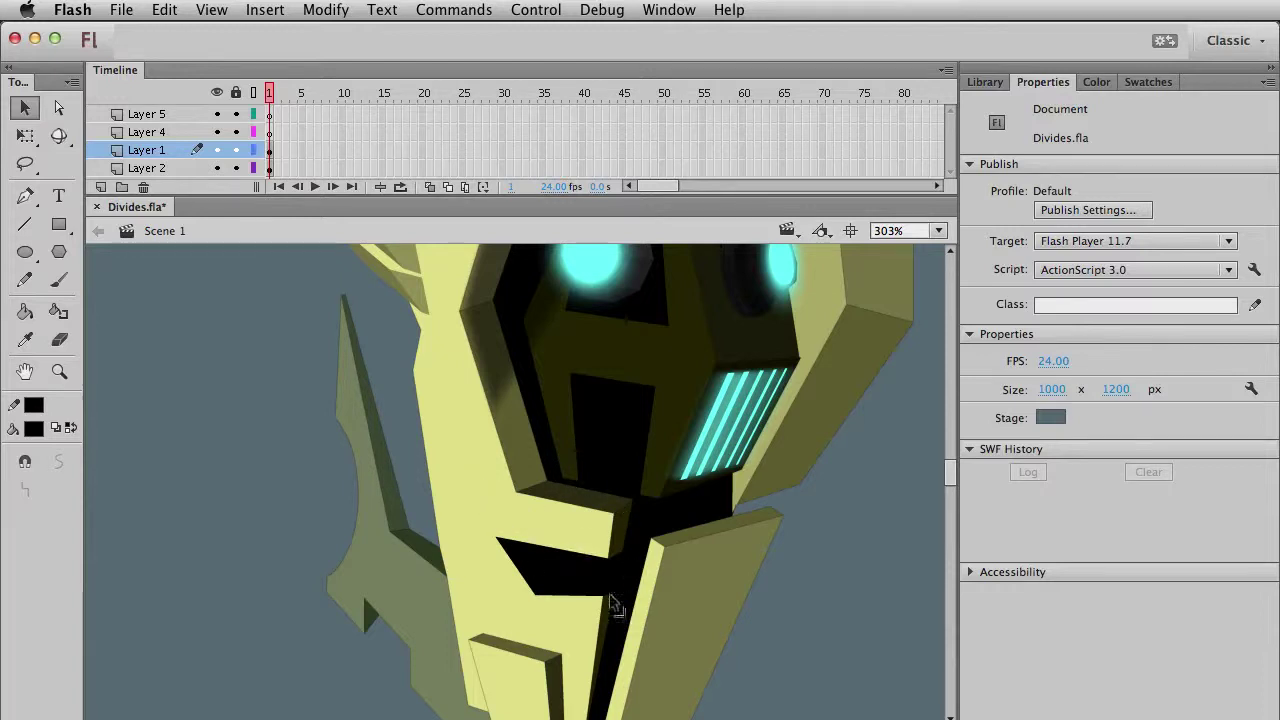
left_click_drag(537, 596, 443, 377)
key("super+1")
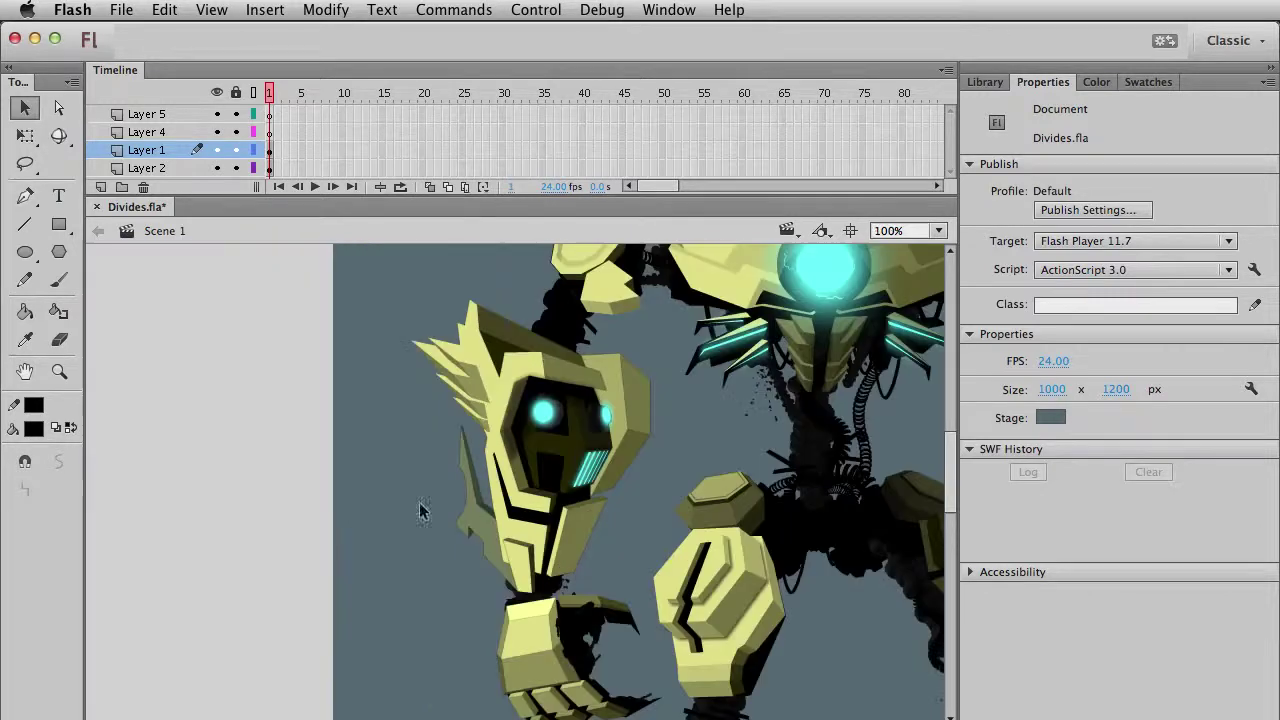
left_click_drag(389, 551, 272, 558)
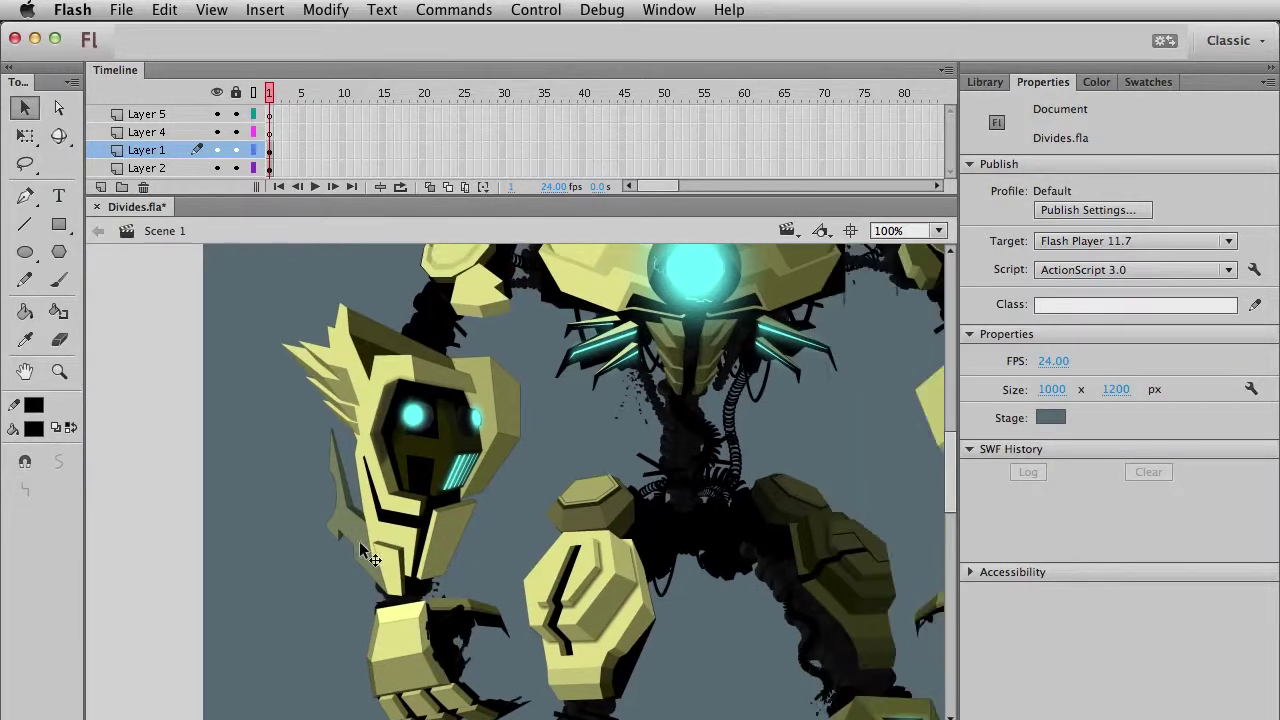
Draw a cyan hairline inside the black gap from its pointed upper tip down to its lower bend.
left_click(59, 371)
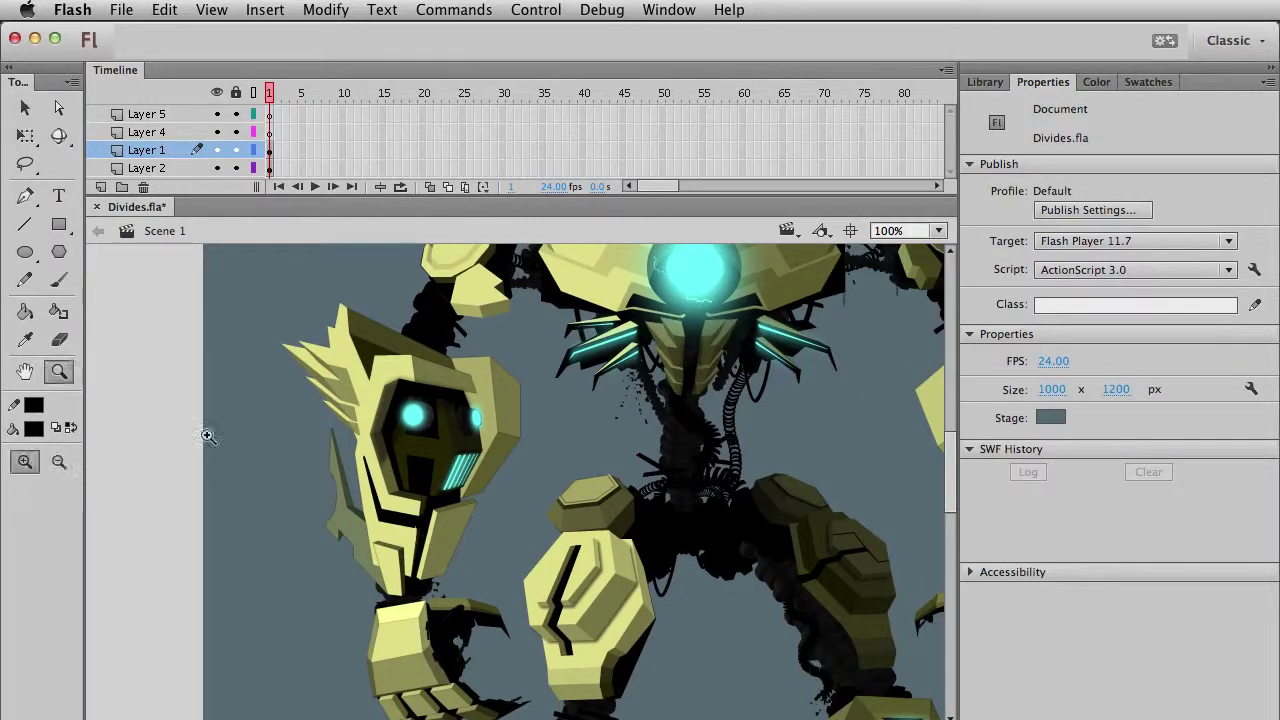
left_click_drag(322, 446, 492, 570)
key("v")
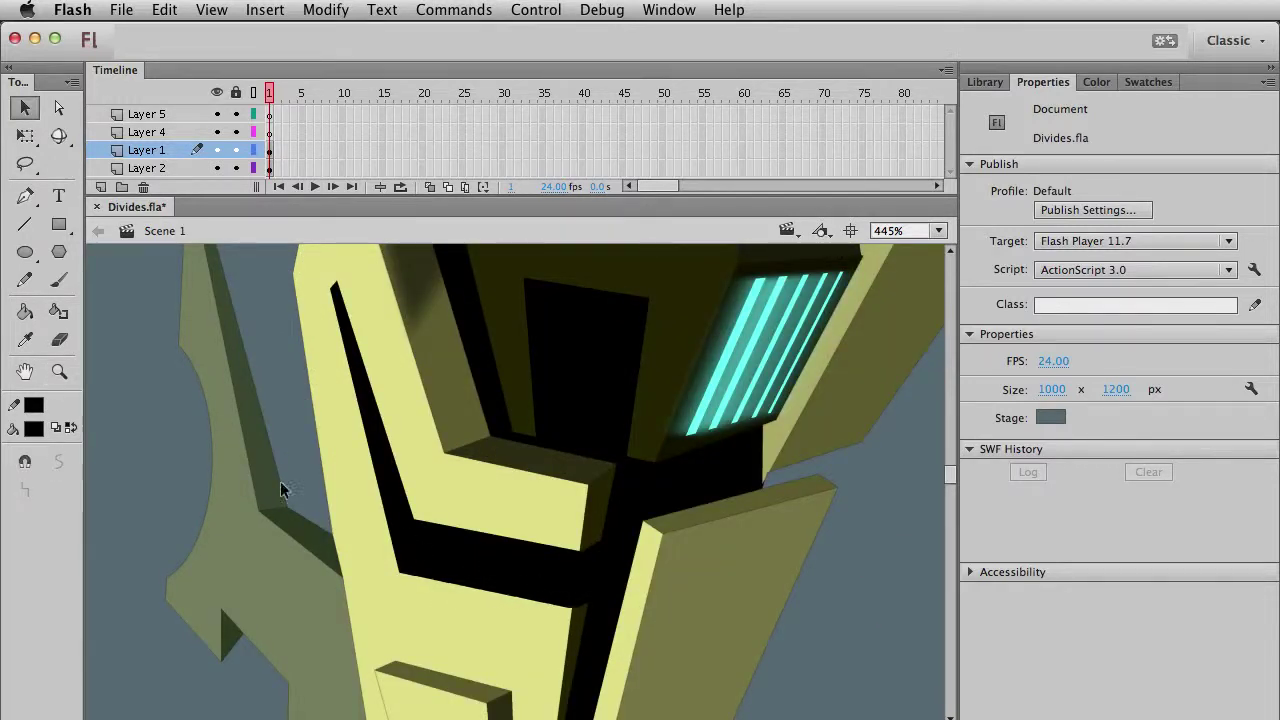
left_click(25, 224)
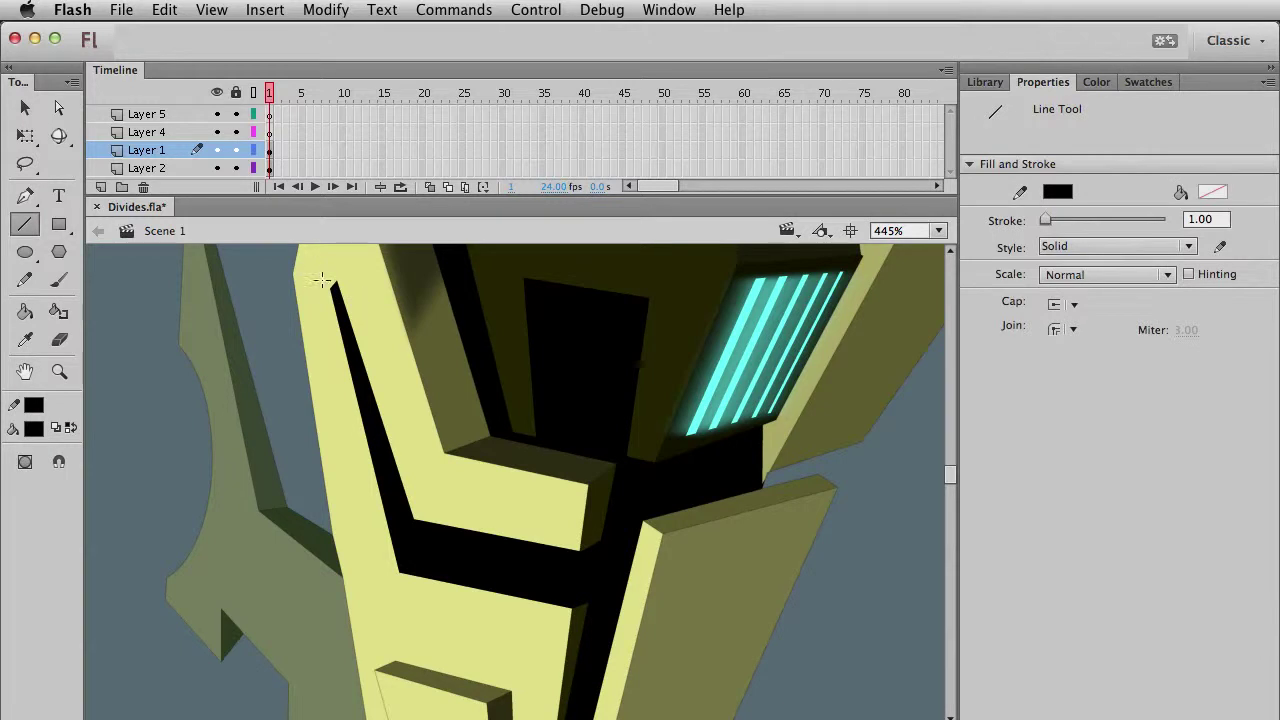
left_click(1100, 246)
left_click(1075, 270)
left_click(34, 428)
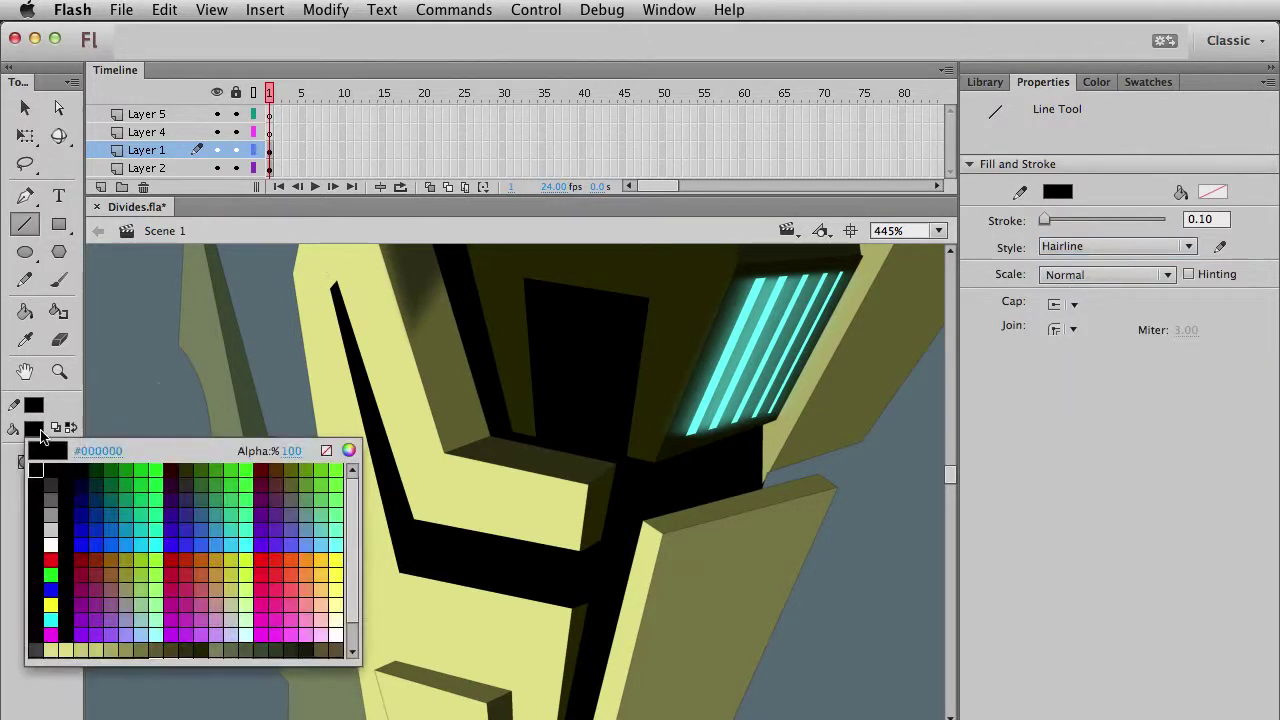
left_click(150, 528)
left_click_drag(333, 284, 397, 560)
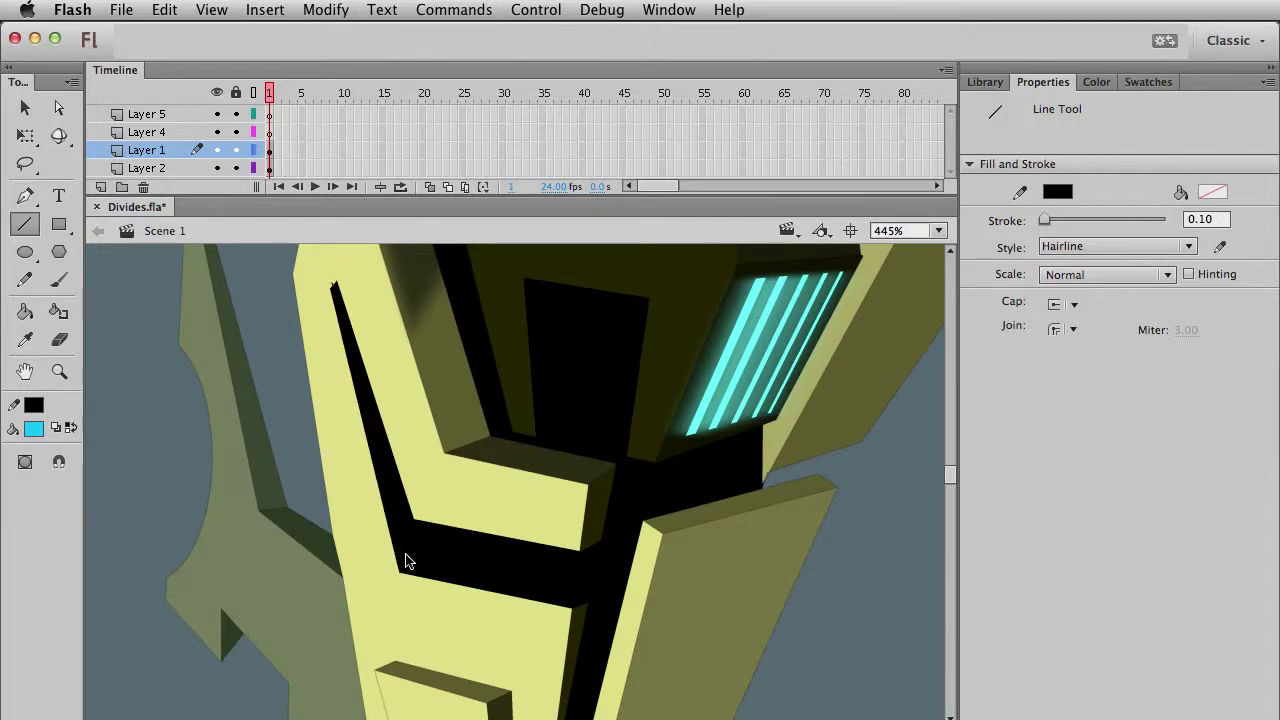
key("v")
left_click(407, 553)
left_click(70, 428)
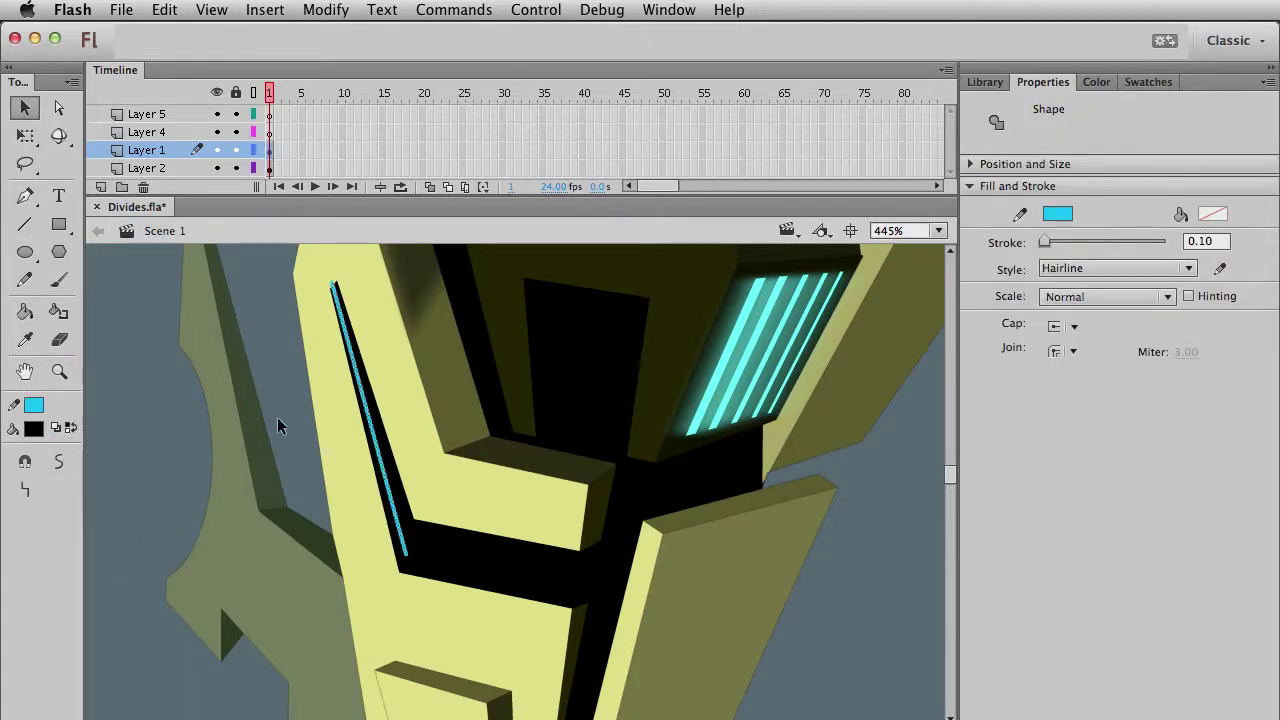
Add a short cyan hairline across the gap's bend and a long one from there to the gap's inner end.
left_click(25, 224)
key("v")
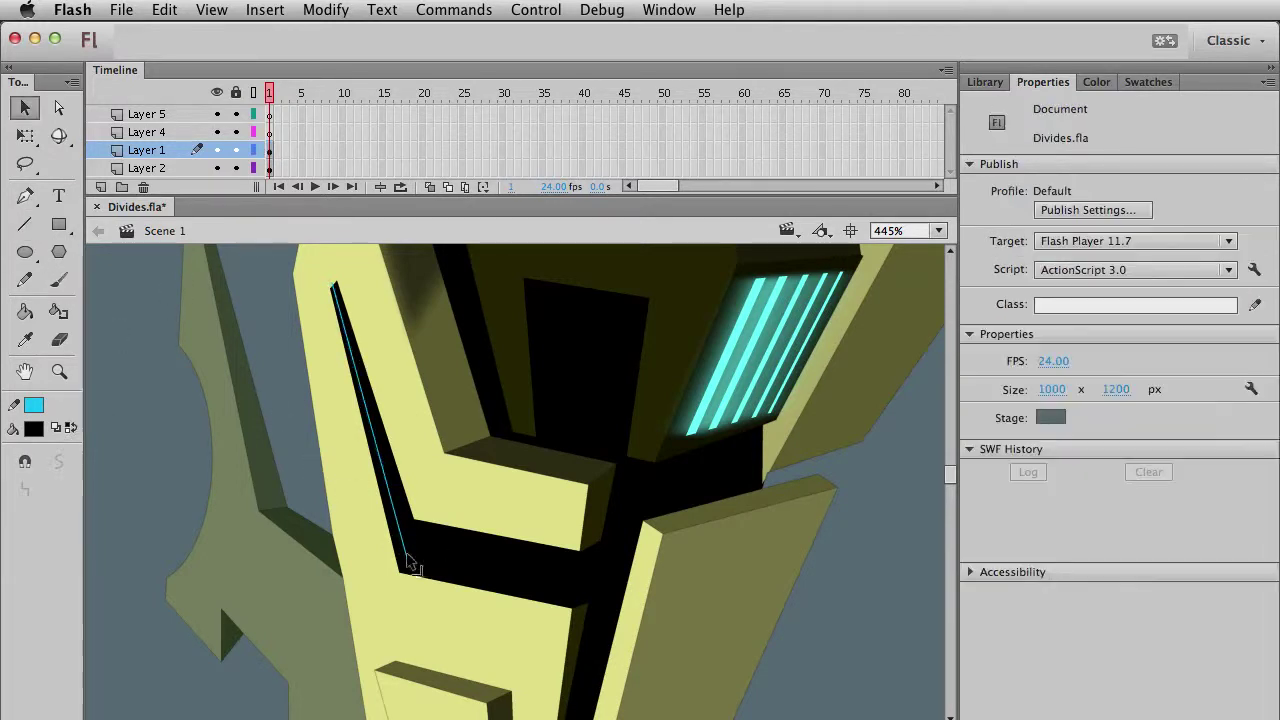
left_click(34, 224)
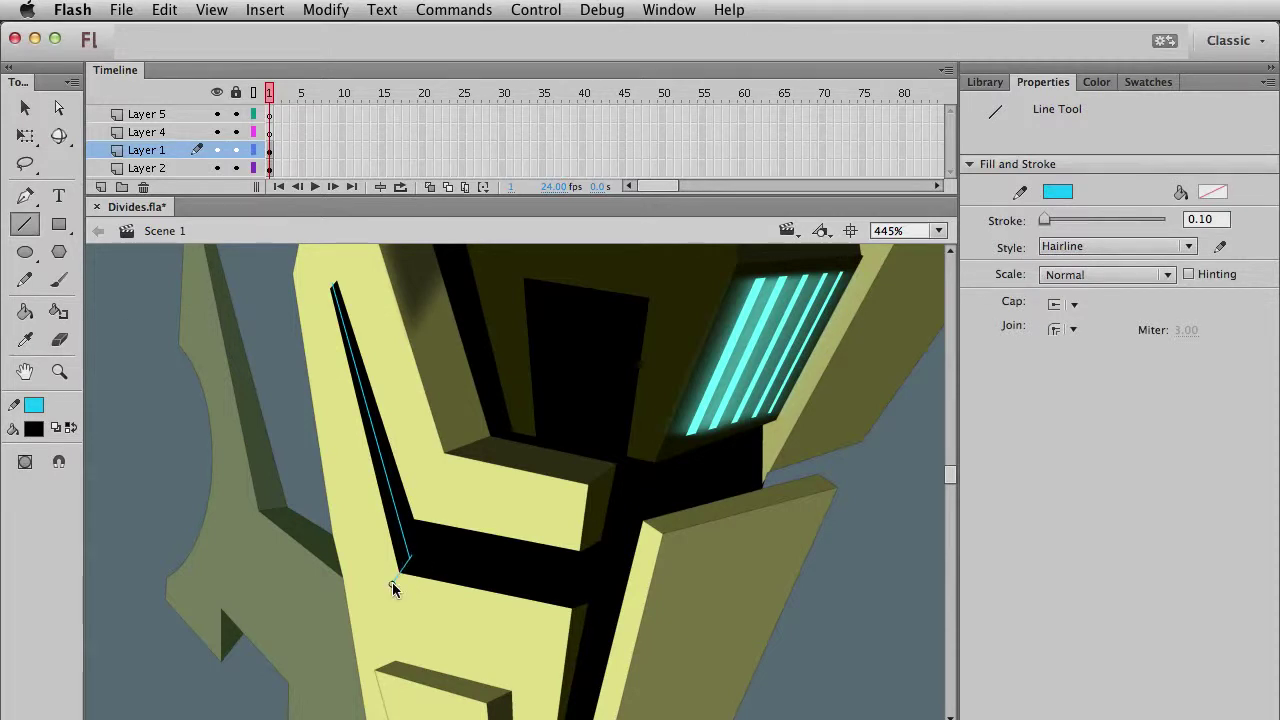
left_click_drag(409, 557, 590, 604)
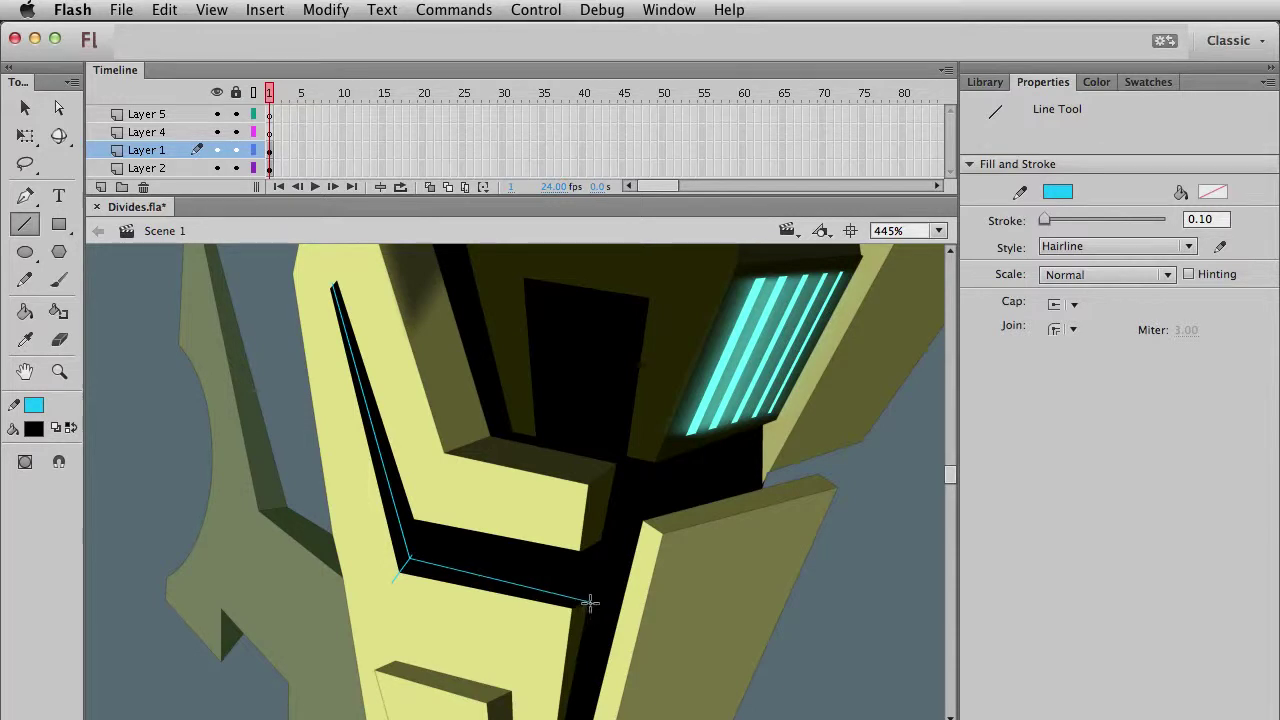
Shift the cyan lines' corner closer to the gap's lower edge and fill the strip beneath the lower line with medium olive.
key("v")
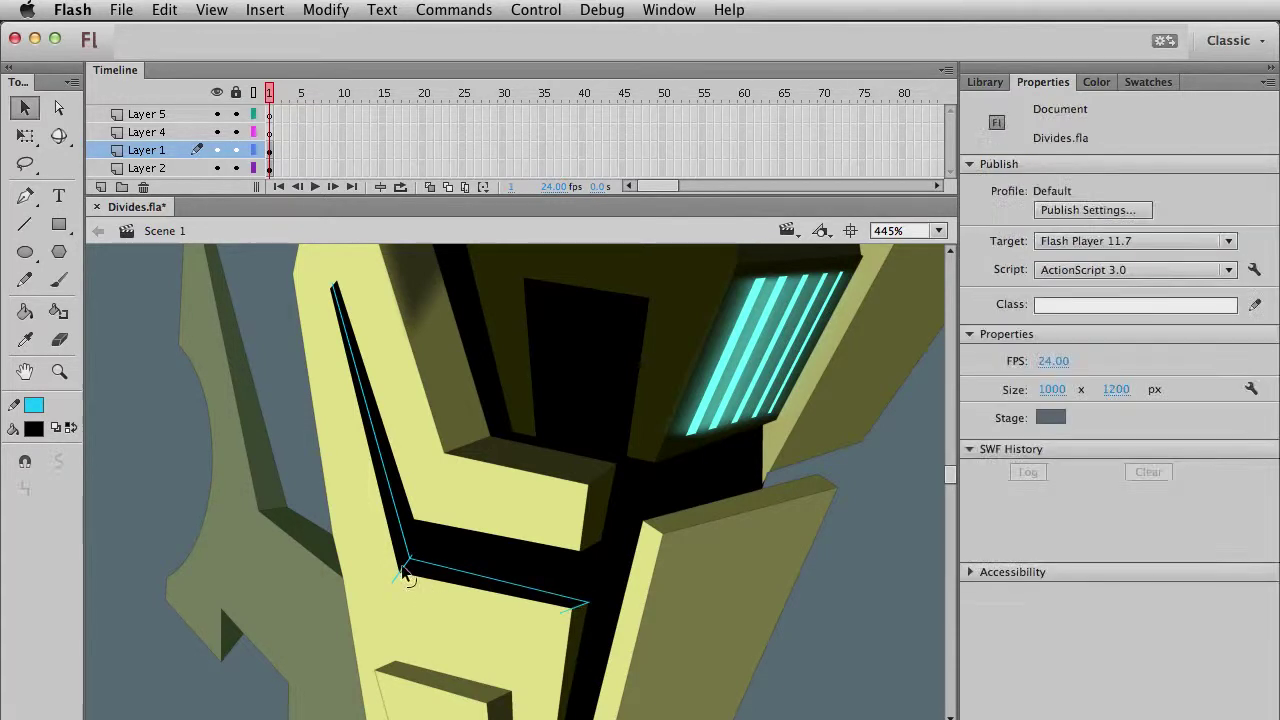
left_click_drag(410, 559, 403, 566)
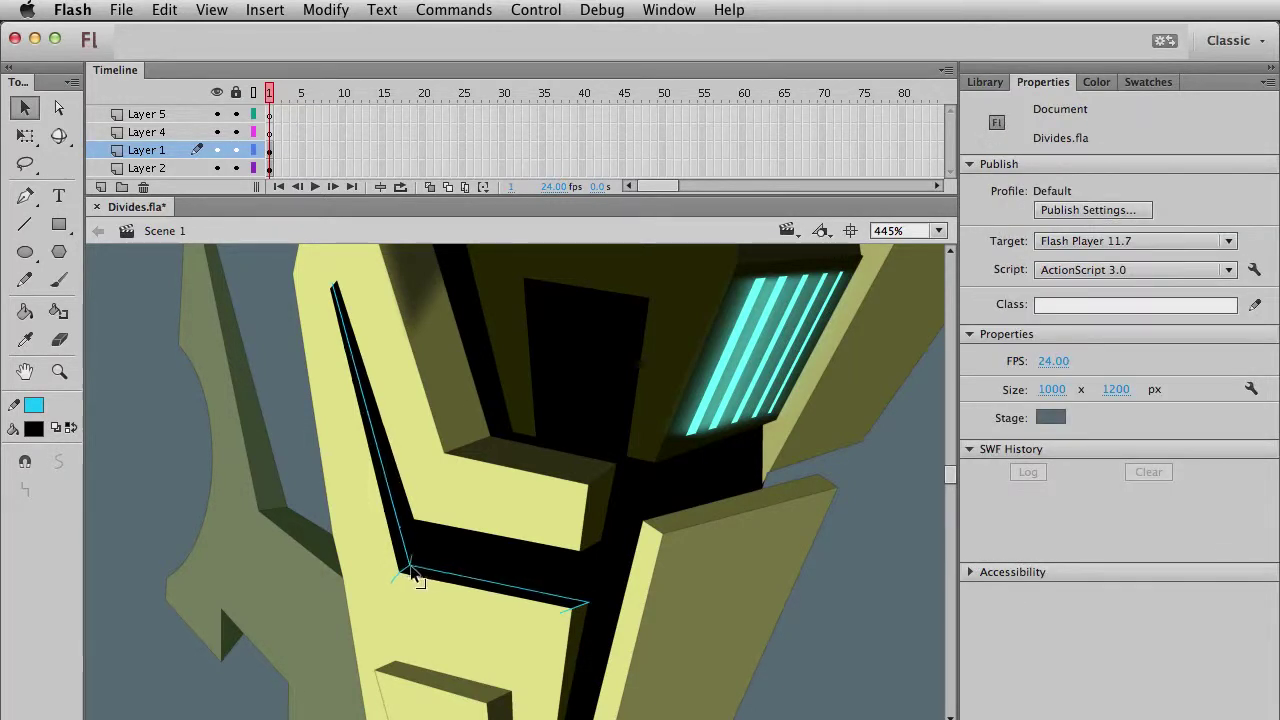
left_click(443, 586)
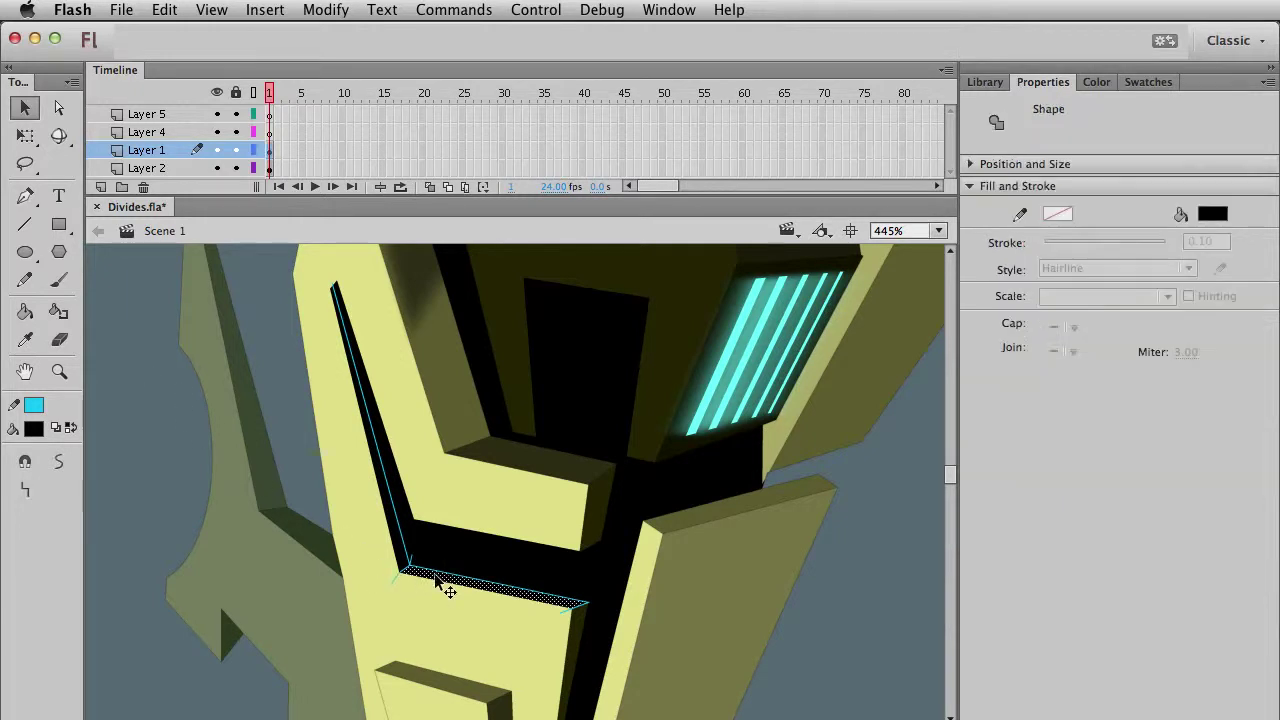
left_click(35, 430)
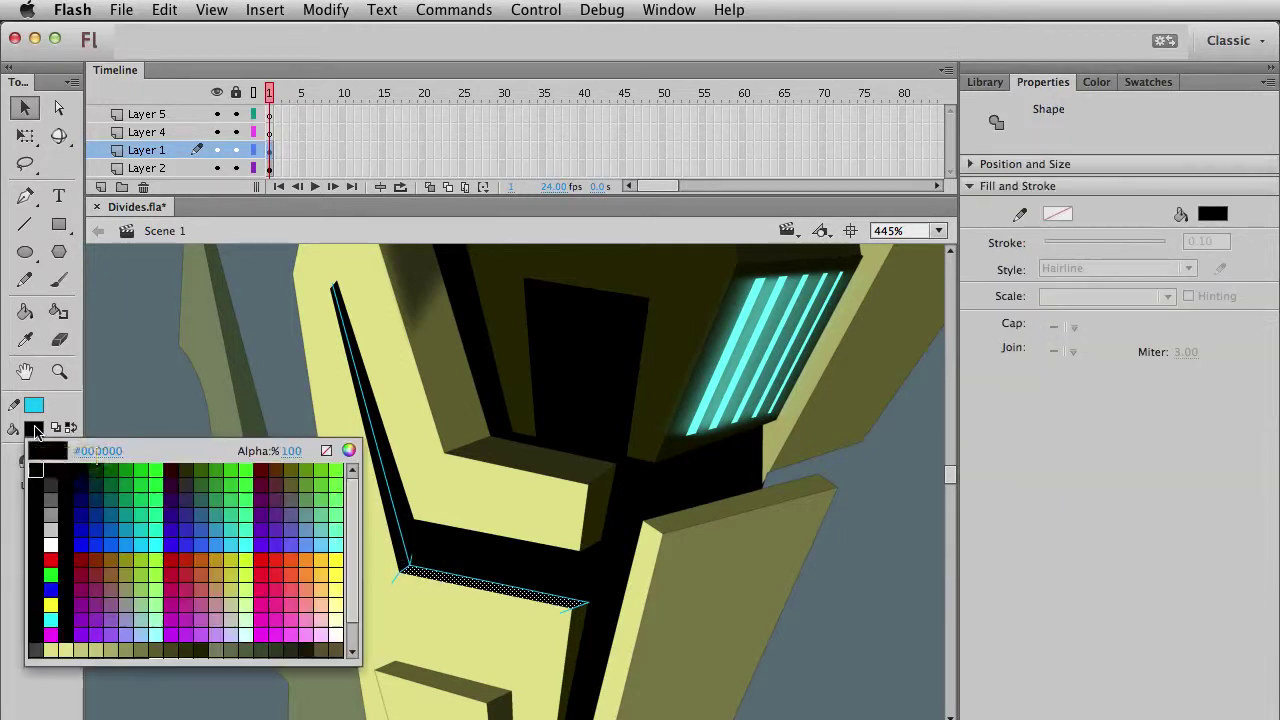
left_click(133, 641)
Fill the long narrow strip beside the gap's tapered arm with dark olive and delete the cyan guide lines.
left_click(398, 540)
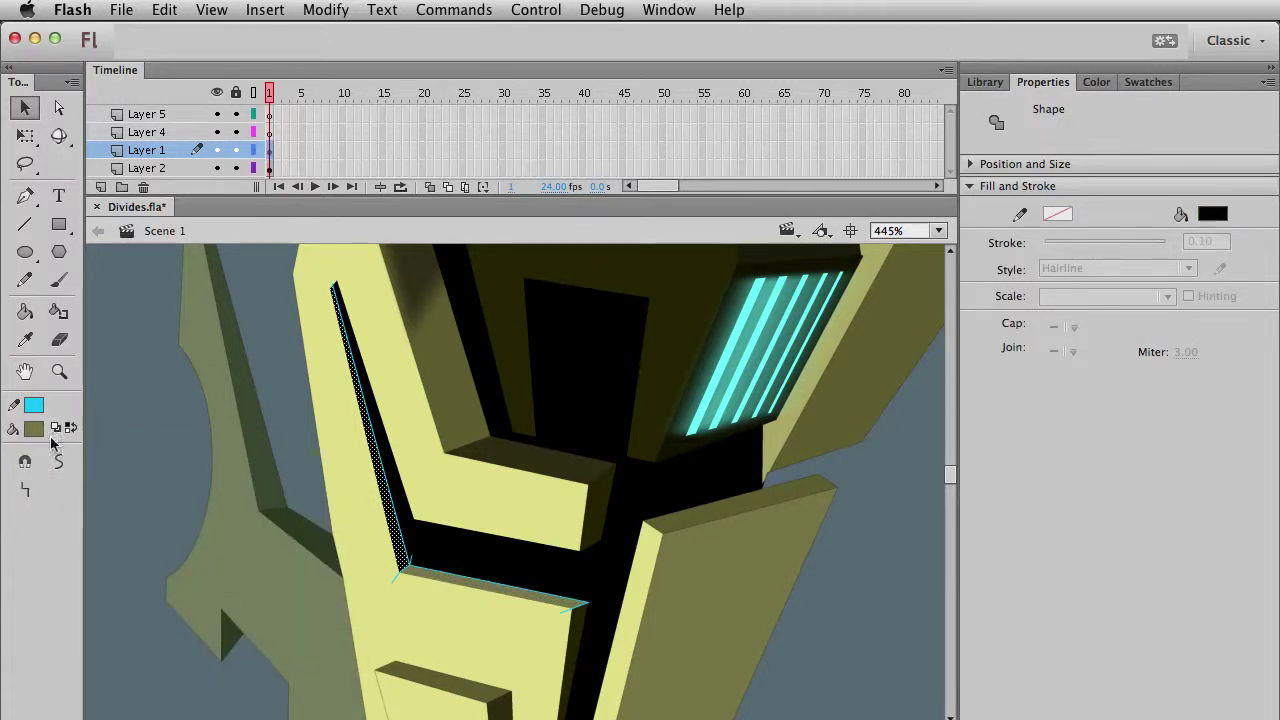
left_click(34, 429)
left_click(187, 648)
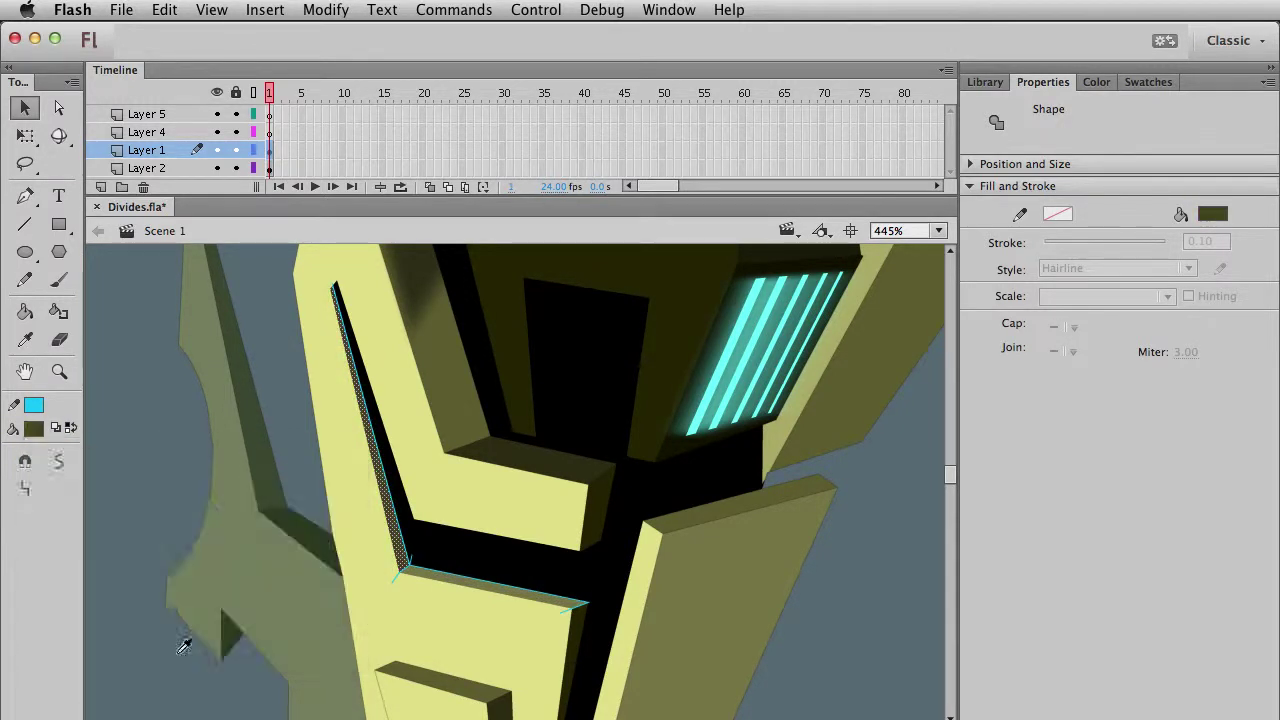
left_click(374, 609)
double_click(408, 568)
key("super+shift+a")
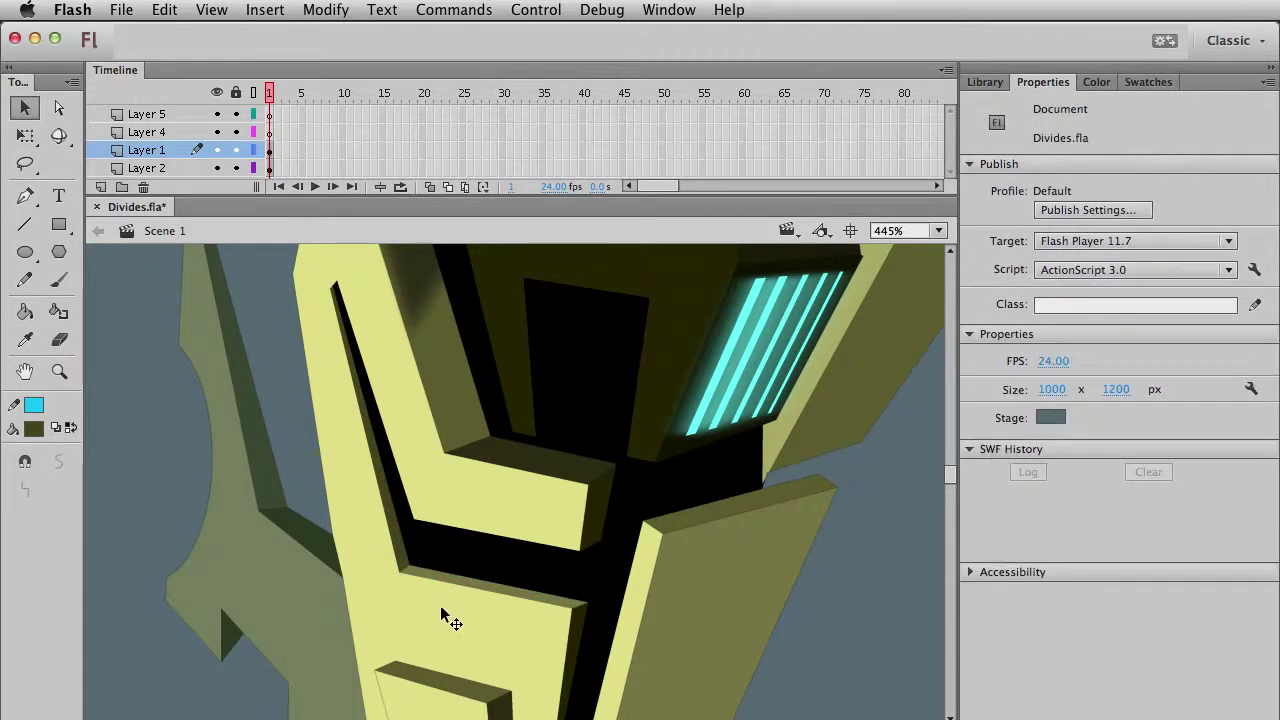
Select the whole black gap with its olive bevels and convert it to a movie clip symbol named divide2.
key("super+1")
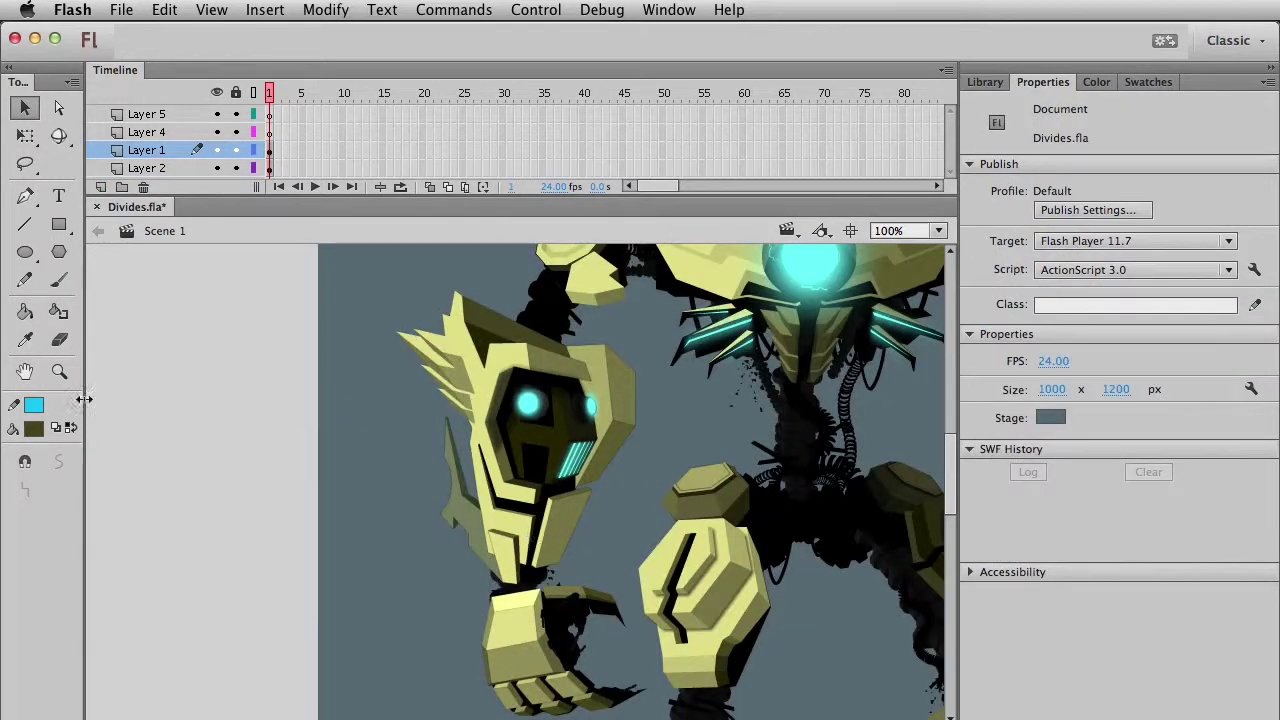
left_click(59, 371)
left_click_drag(377, 397, 602, 590)
key("v")
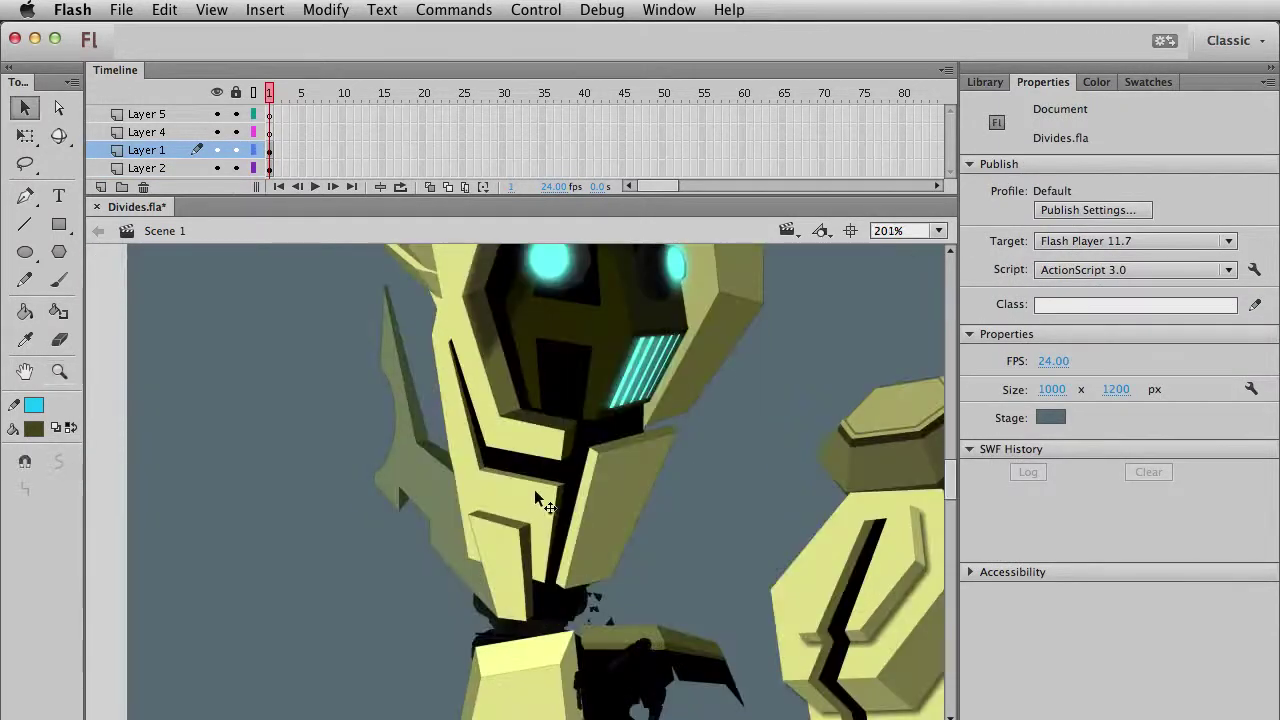
left_click(532, 484)
left_click(532, 488)
left_click_drag(302, 340, 590, 505)
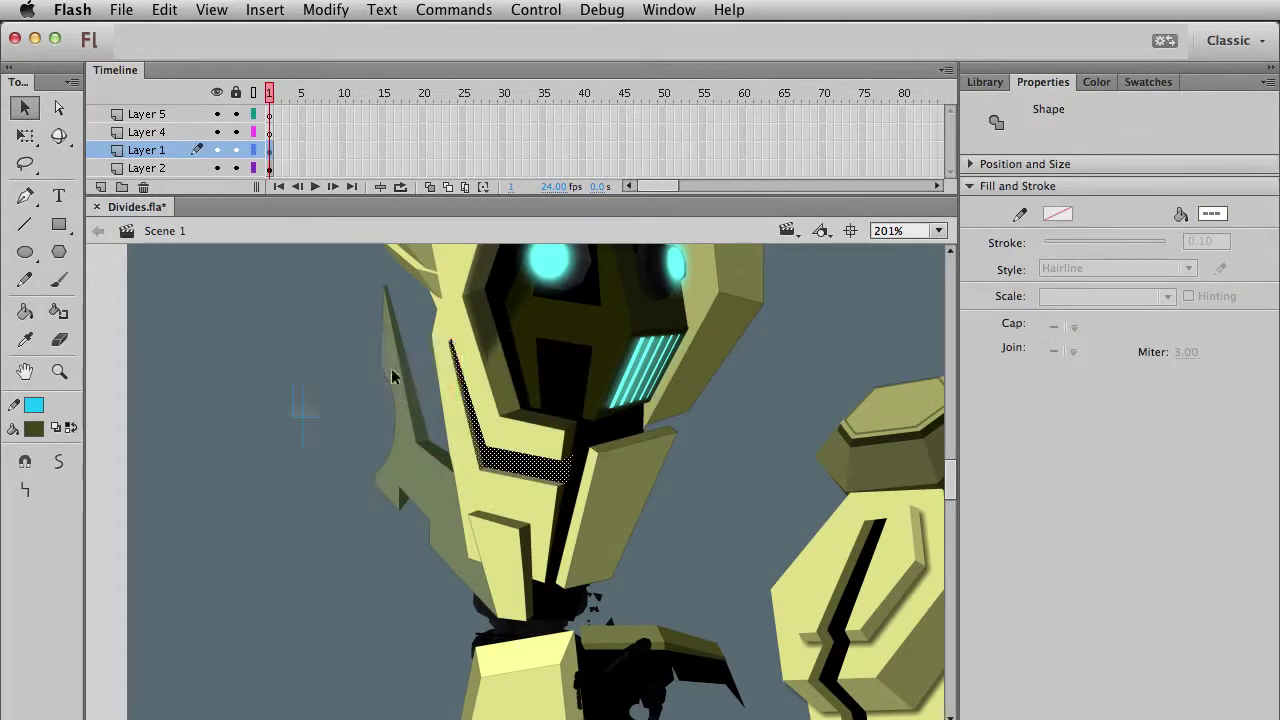
key("F8")
type("divide2")
key("Return")
Make a mirrored copy of the divide2 clip, scale it to about half size and place it on the forearm's shaded lower plate.
key("super+1")
left_click_drag(485, 375, 323, 418)
left_click_drag(396, 562, 505, 518)
key("q")
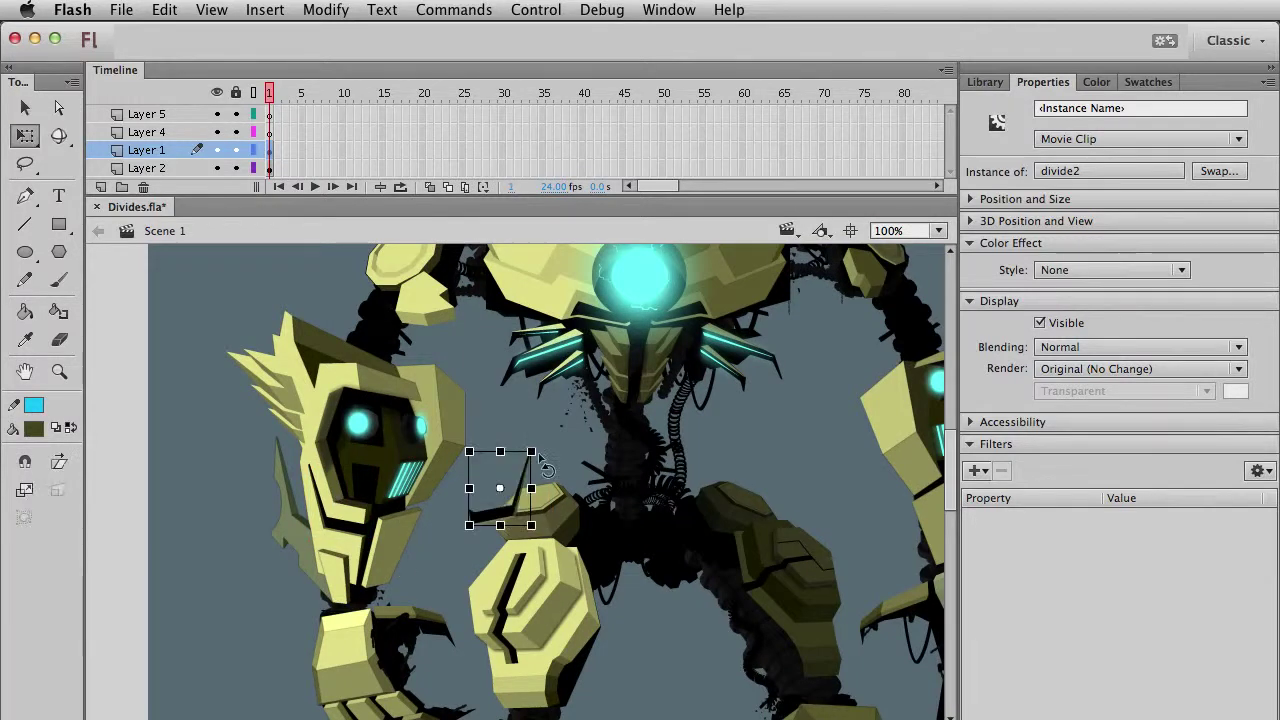
left_click_drag(530, 452, 383, 558)
key("v")
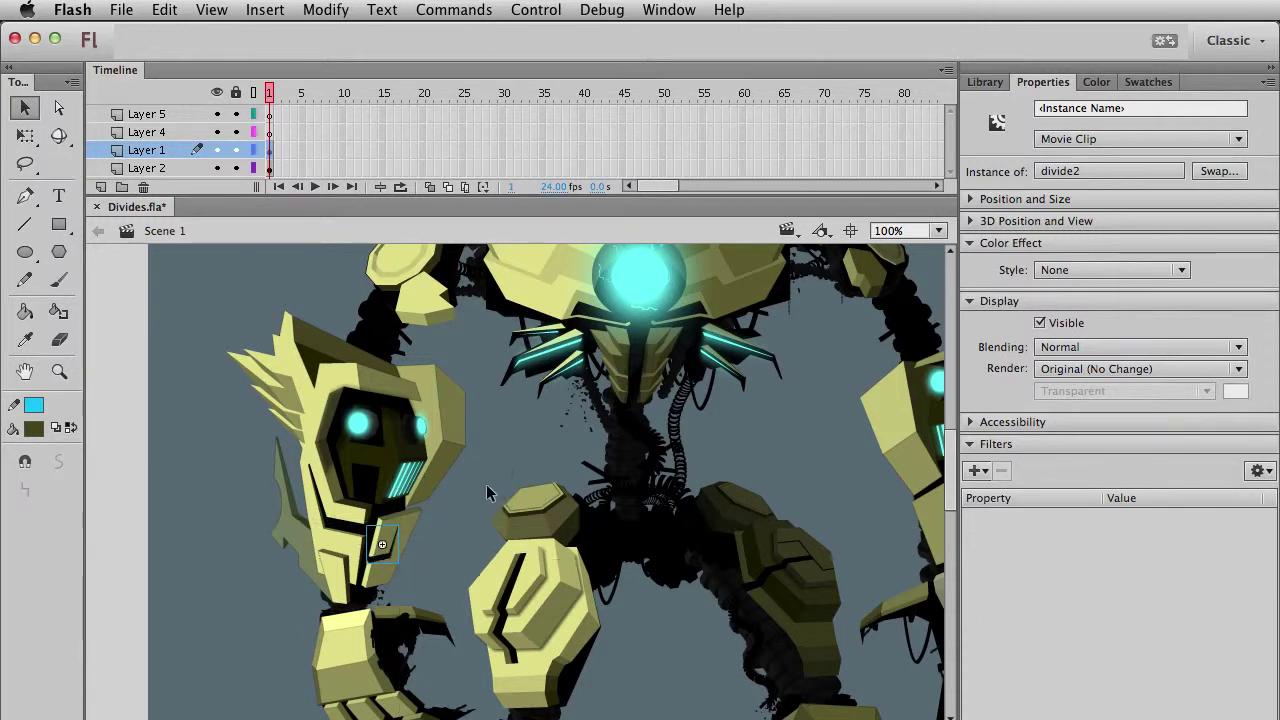
Skew and slightly narrow the divide2 copy so its tapered arm runs parallel to the shaded plate's outer edge.
left_click(86, 440)
left_click(59, 371)
left_click_drag(336, 493, 500, 632)
key("v")
left_click(401, 492)
key("q")
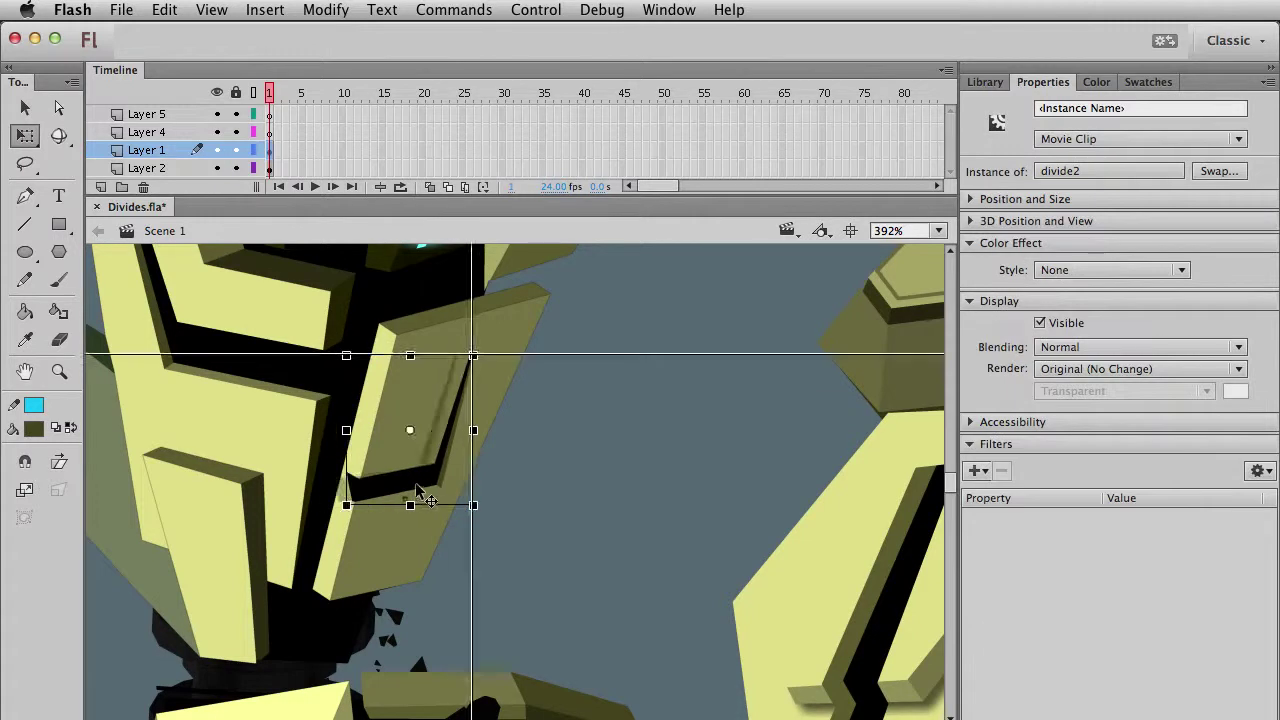
left_click_drag(424, 353, 445, 351)
key("v")
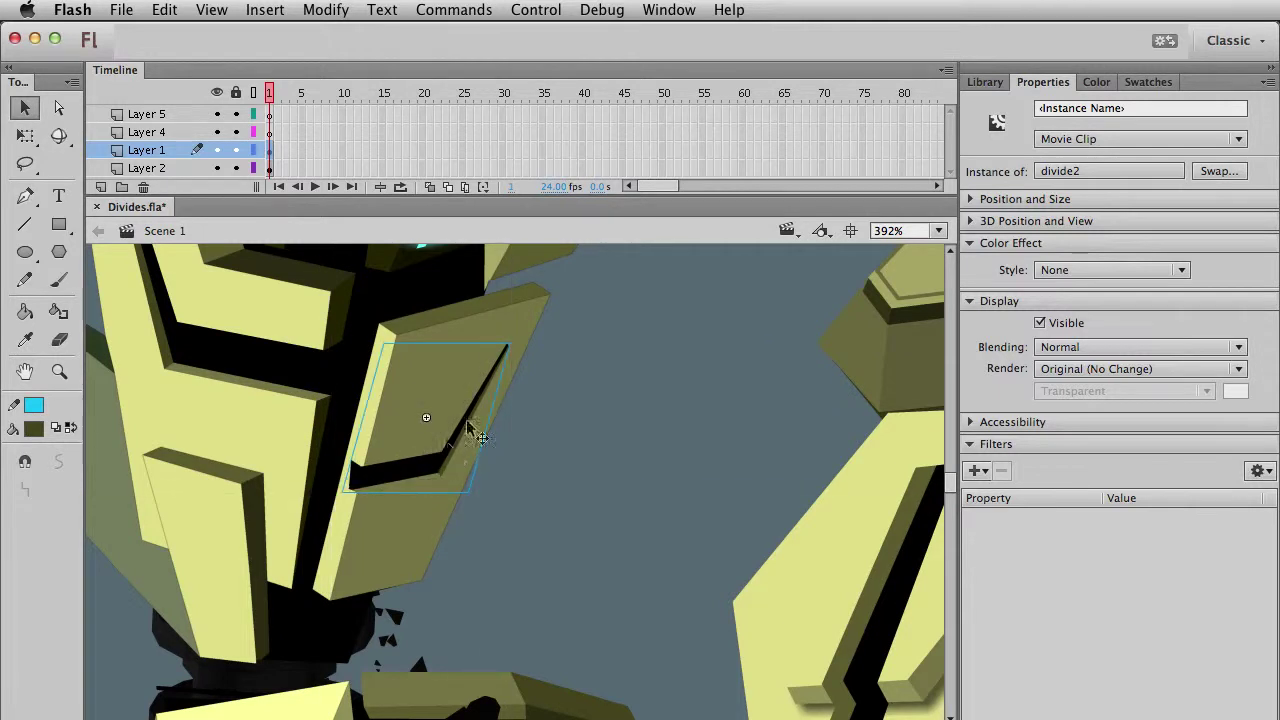
left_click(447, 442)
key("q")
left_click_drag(486, 418, 485, 418)
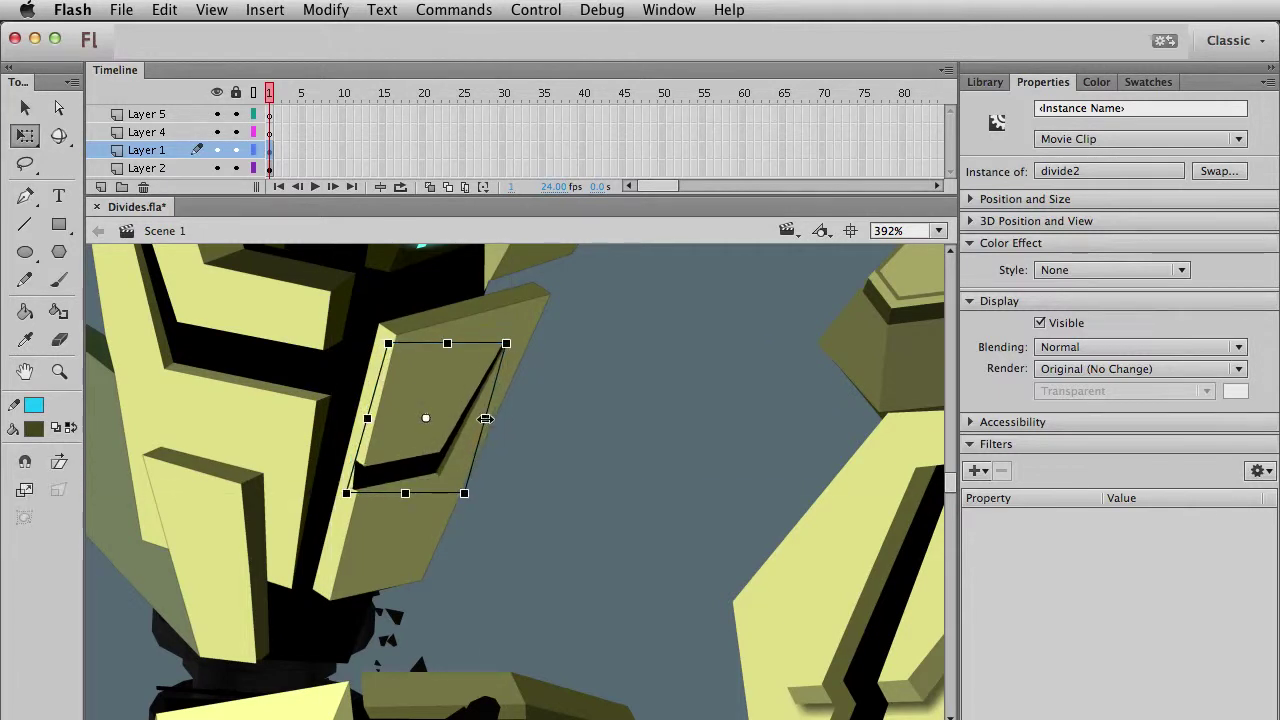
key("v")
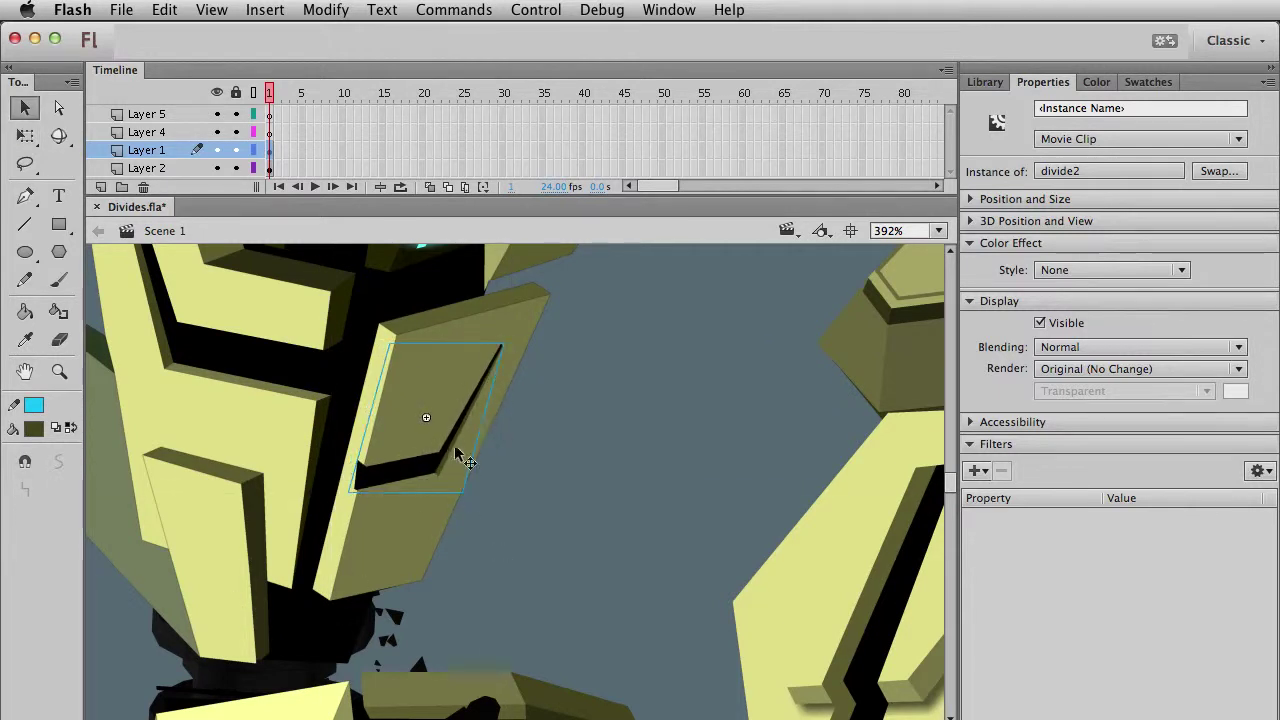
left_click(562, 473)
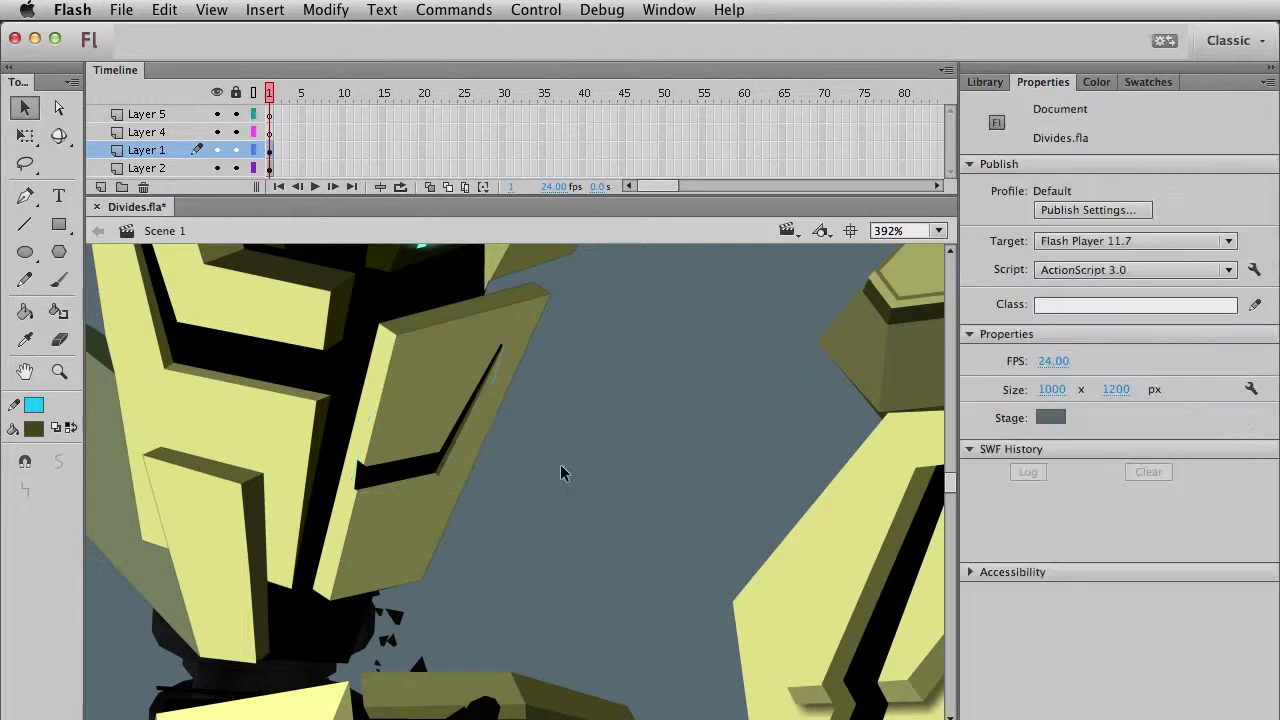
Duplicate the placed clip's symbol as "divide2 copy" and open it for editing in place.
left_click(422, 472)
key("super+d")
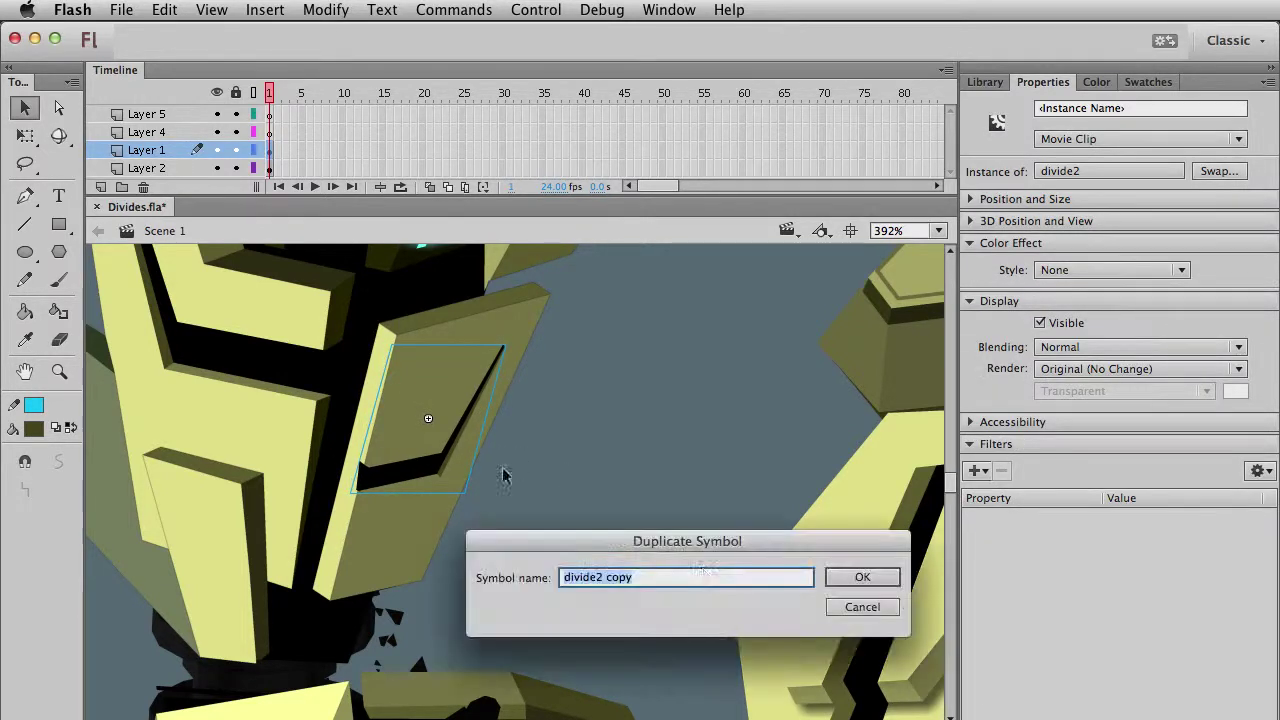
left_click(864, 577)
double_click(386, 482)
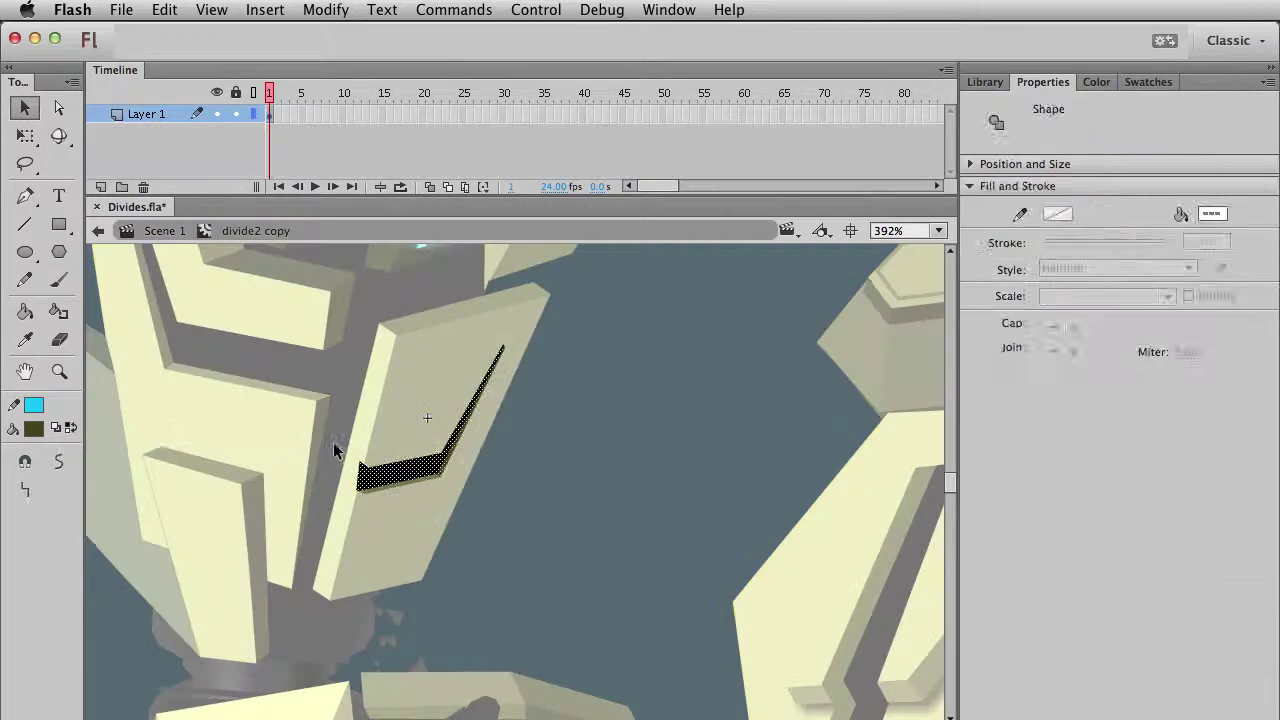
Extend the inner end of the gap and its bevel across the plate's pale side face, bending both at the plate's edge.
left_click(337, 450)
left_click_drag(343, 463, 352, 484)
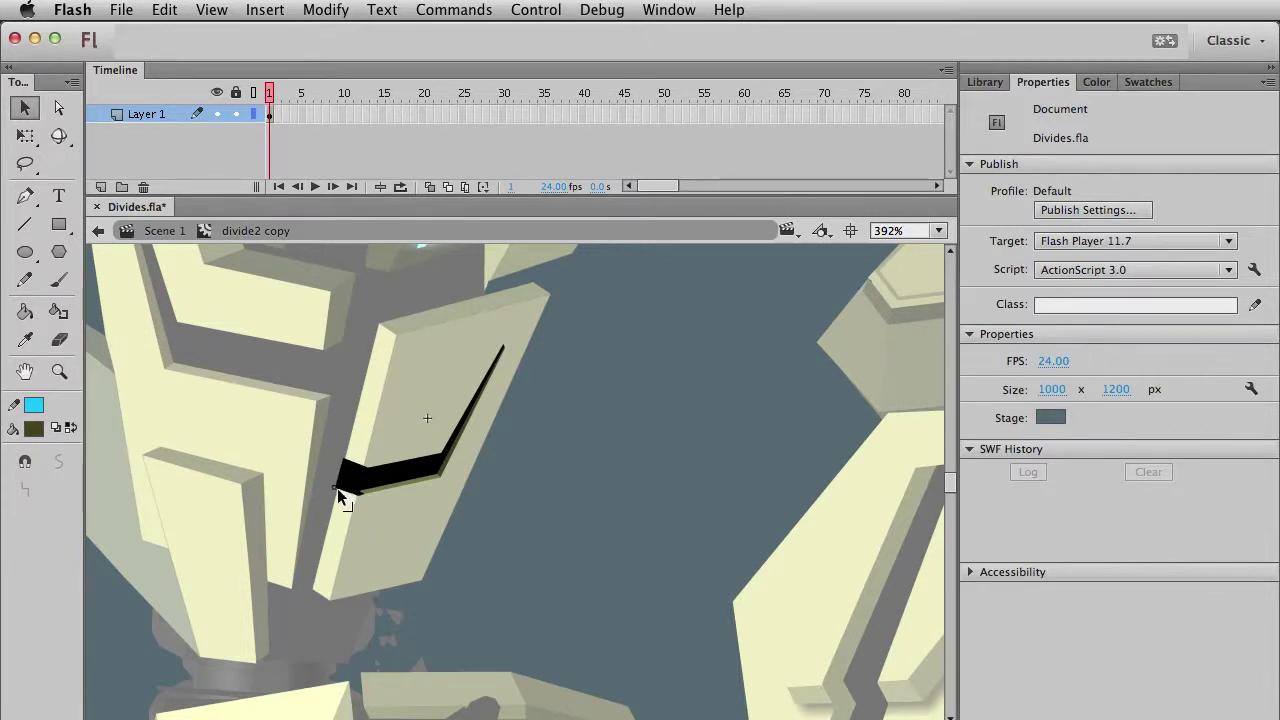
left_click(59, 371)
left_click_drag(287, 428, 518, 577)
key("v")
left_click_drag(386, 467, 300, 436)
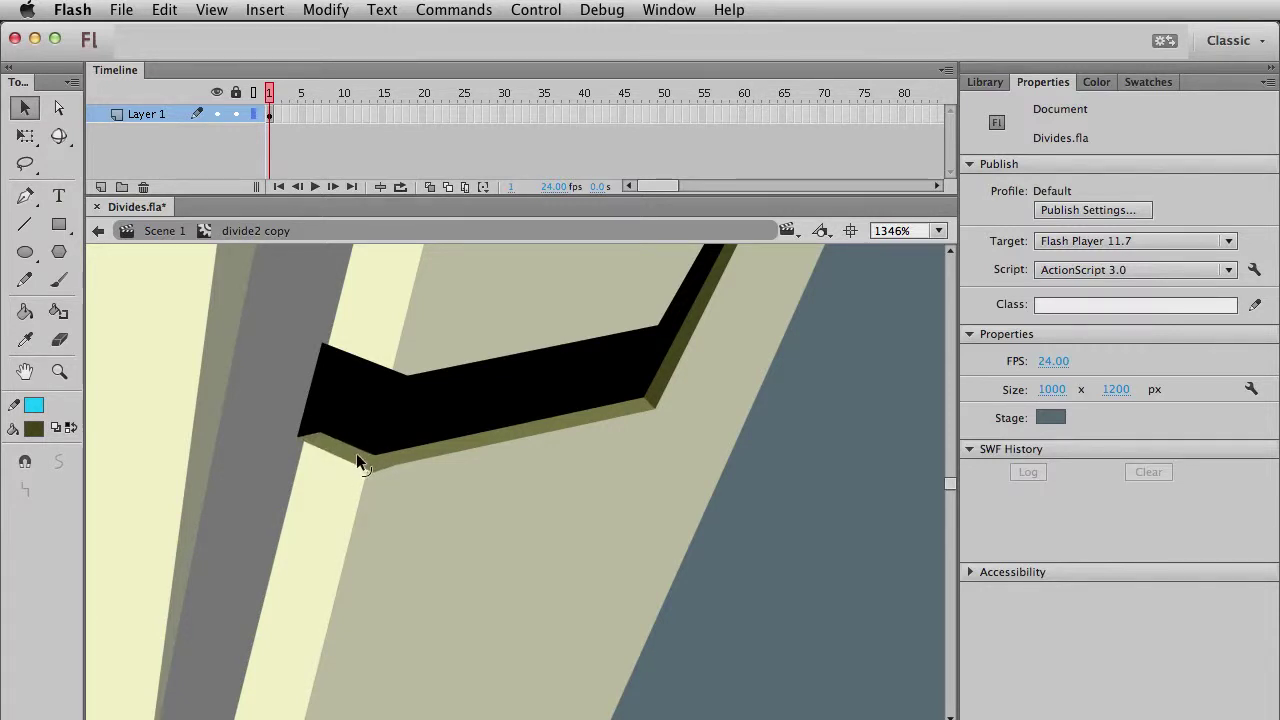
Recolour the bevel along the gap's lower edge with a lighter olive and return to the main scene.
left_click(608, 415)
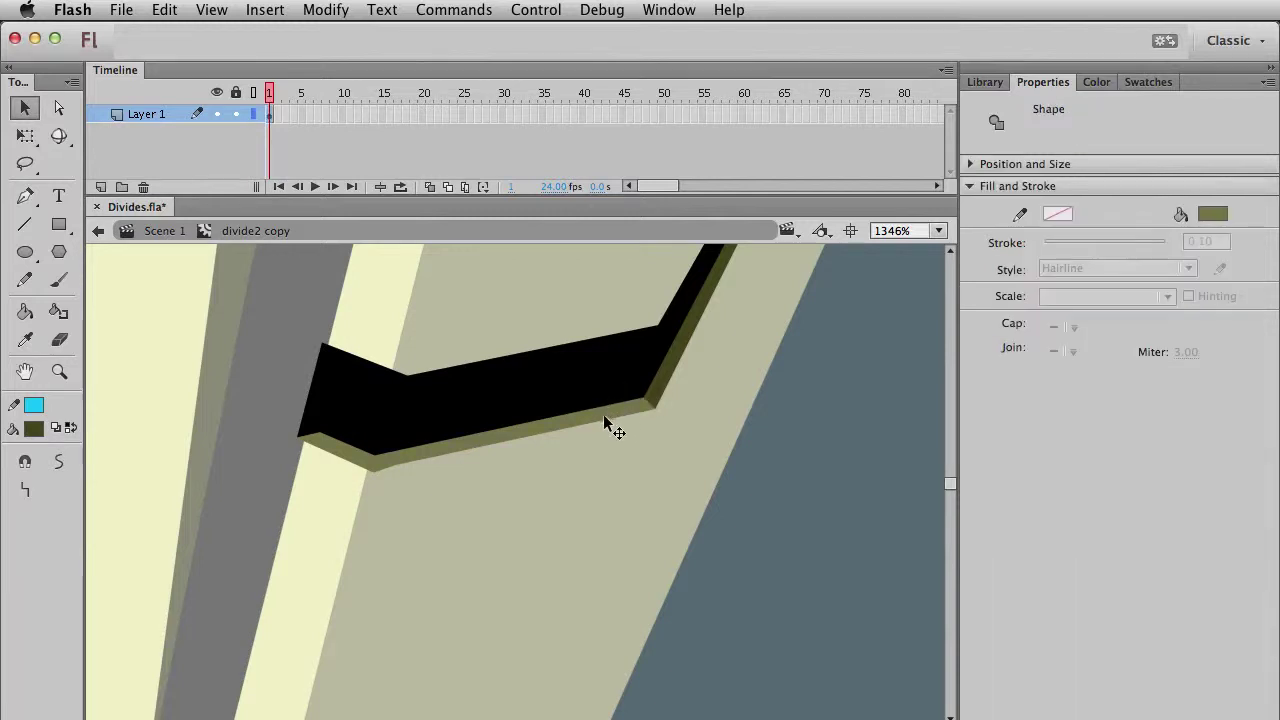
left_click(35, 429)
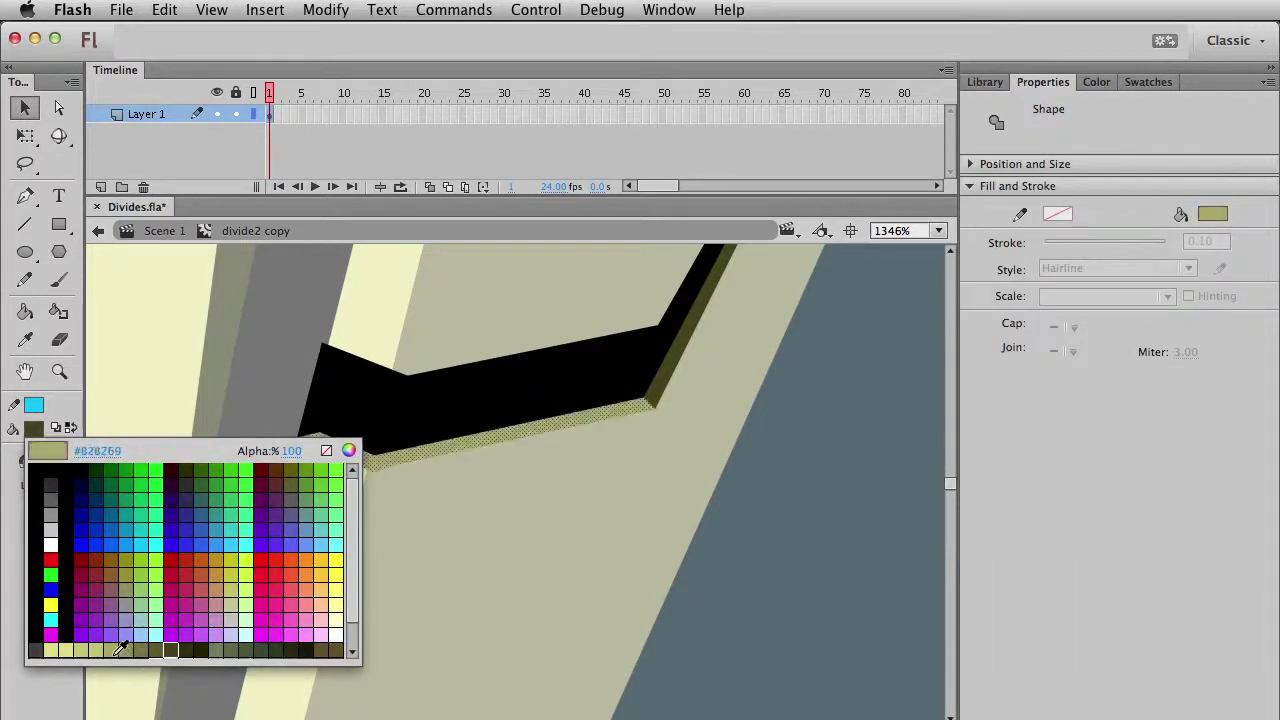
left_click(112, 660)
left_click(745, 601)
double_click(651, 557)
left_click(611, 547)
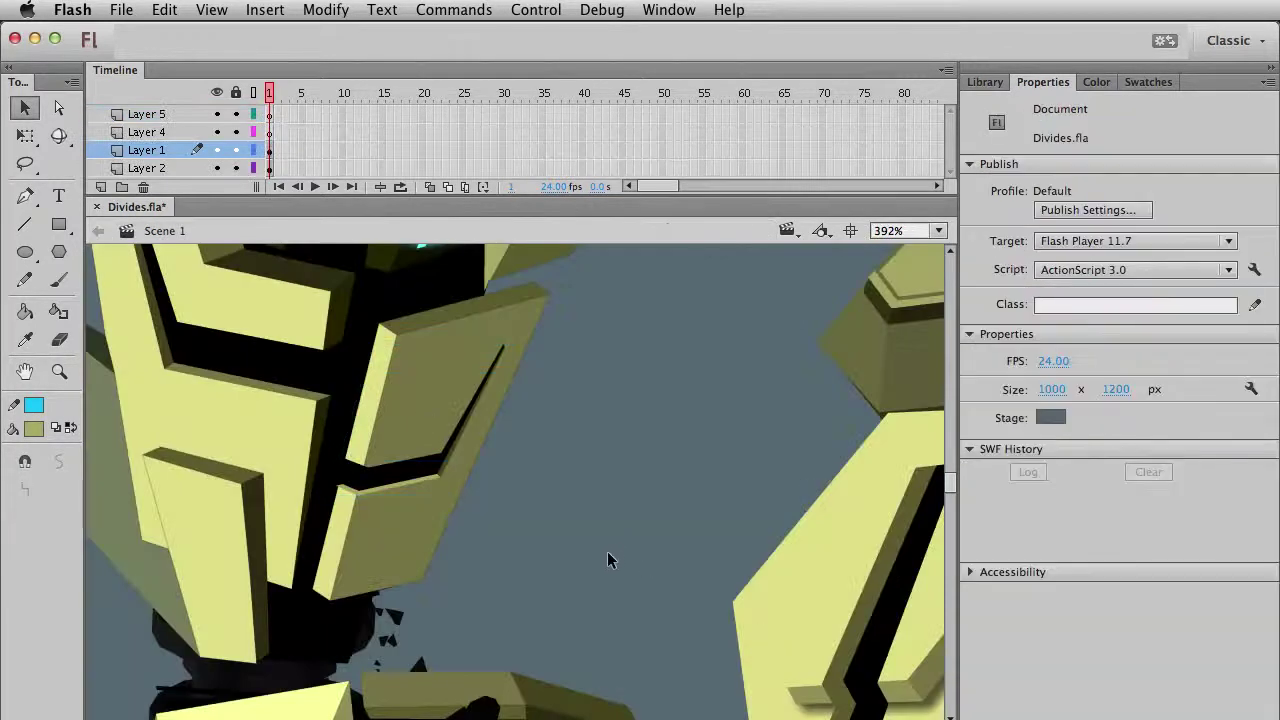
left_click_drag(468, 510, 361, 545)
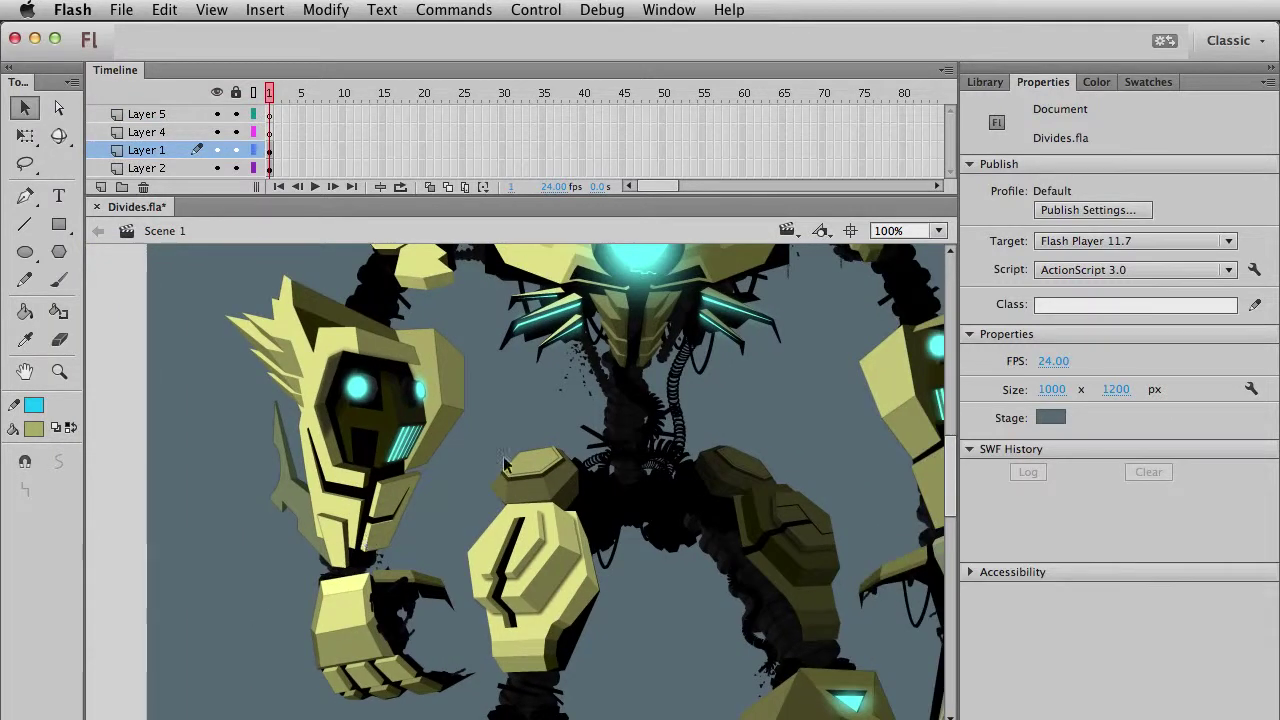
left_click(400, 548)
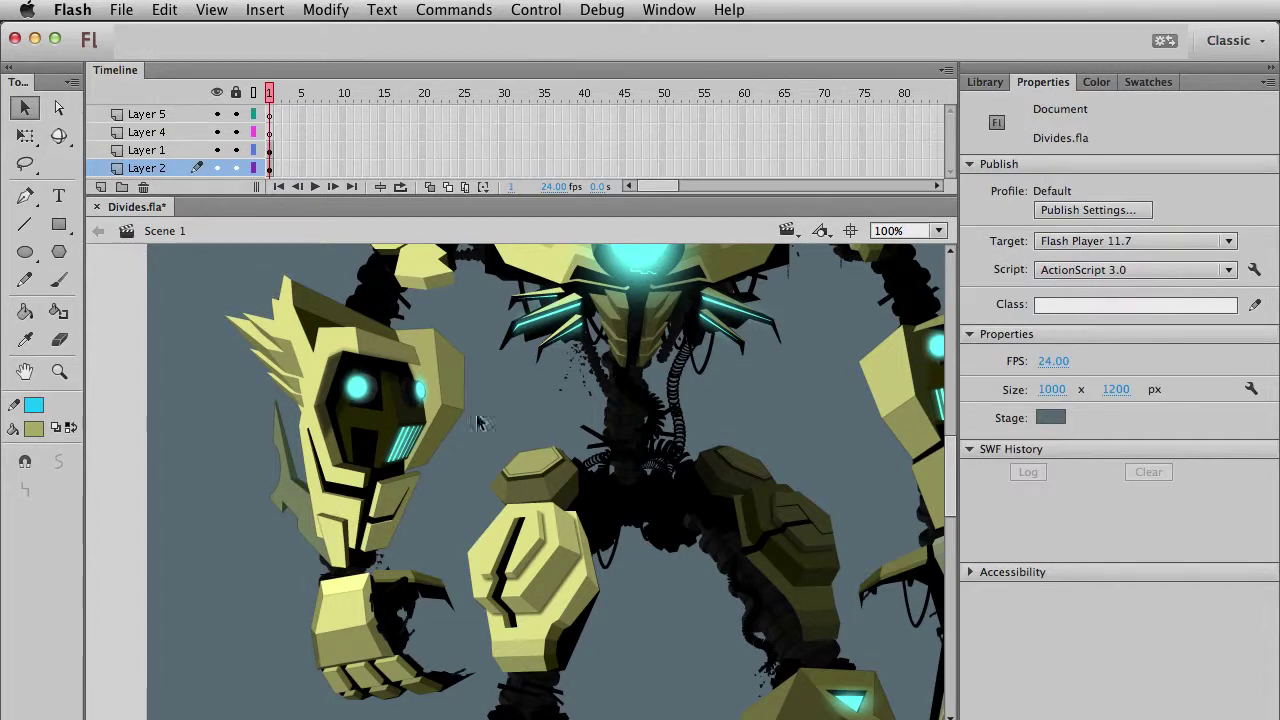
left_click_drag(566, 425, 434, 477)
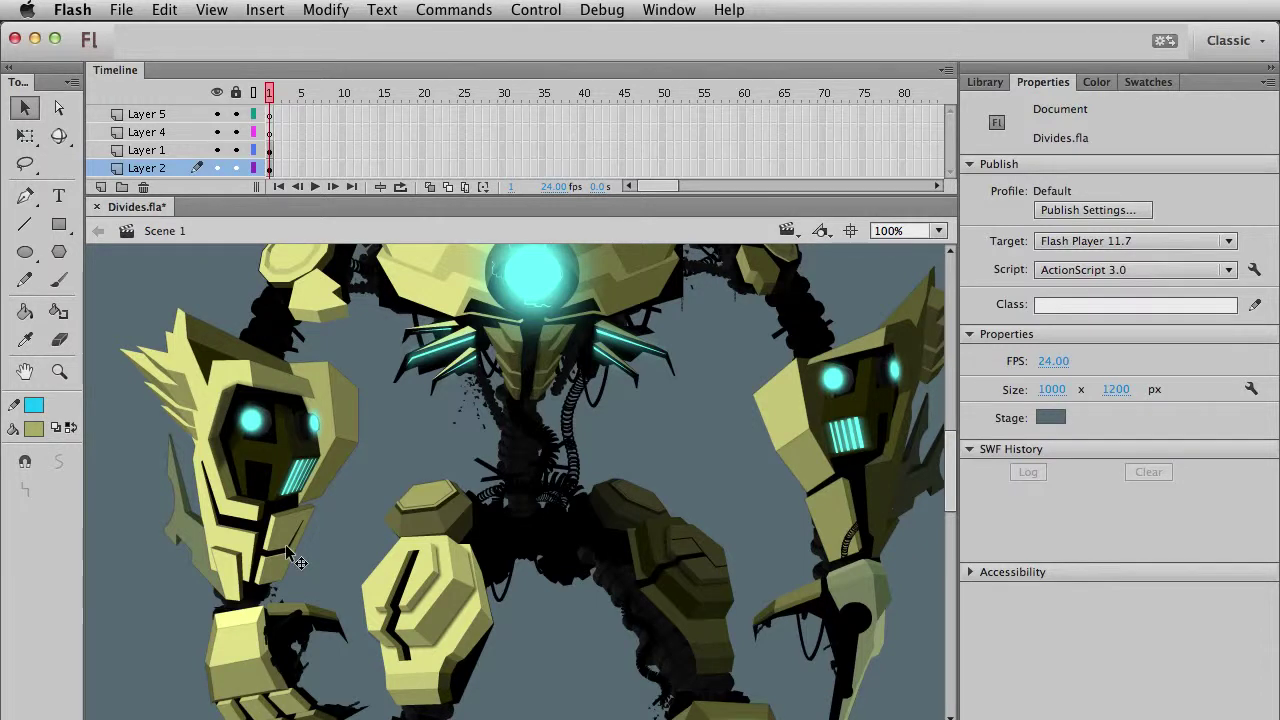
Draw a small black rectangle without an outline on Layer 5, across the armour rim above the glowing face.
left_click(59, 371)
left_click_drag(176, 324, 377, 488)
key("v")
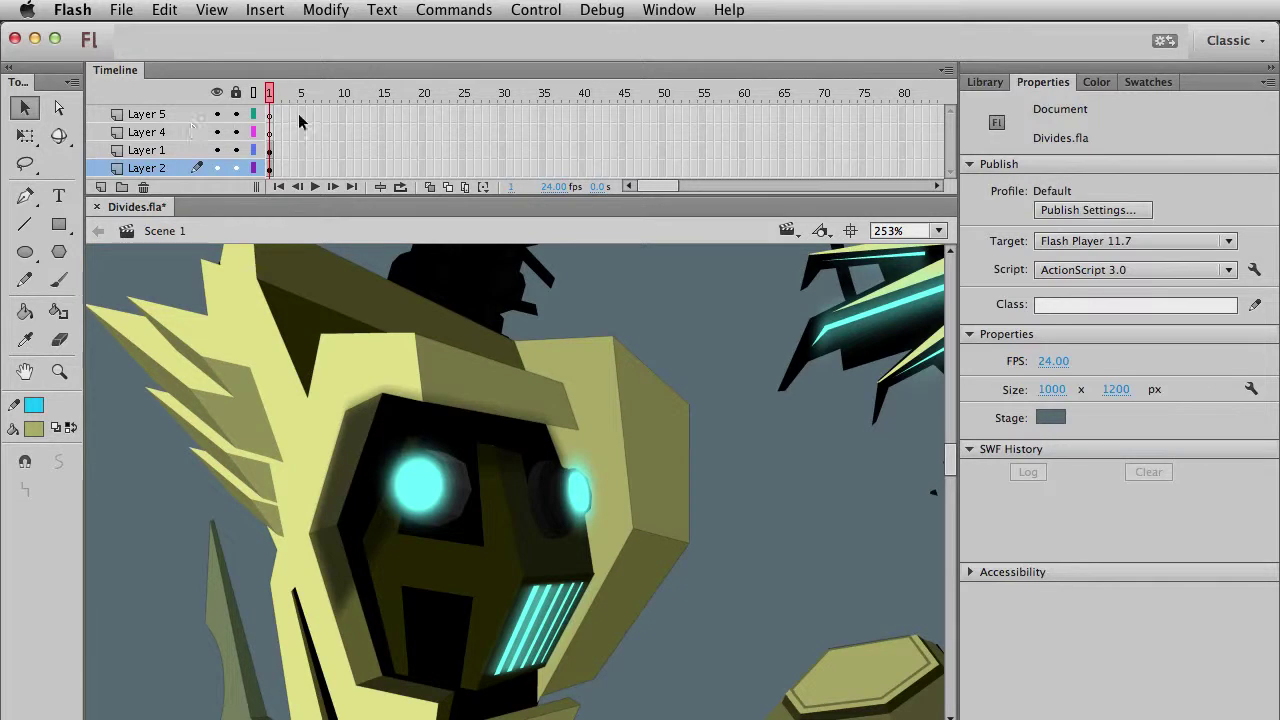
left_click(268, 117)
left_click(59, 224)
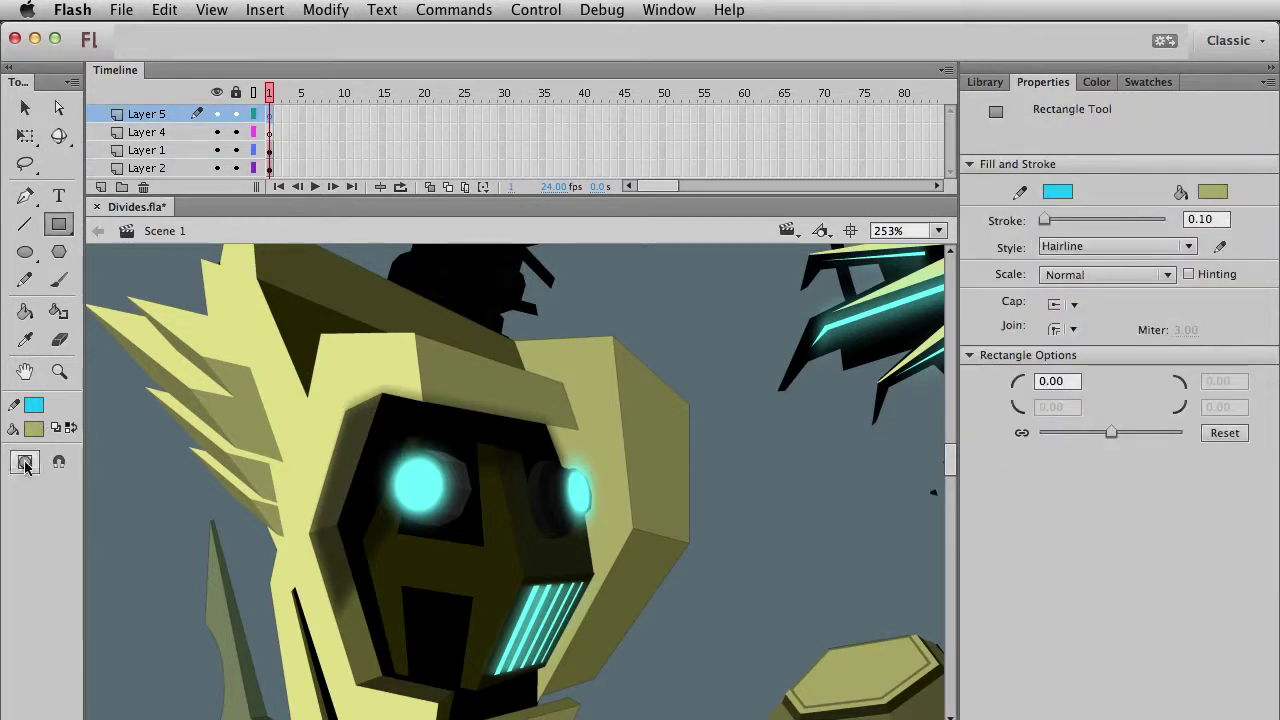
left_click(35, 429)
left_click(50, 470)
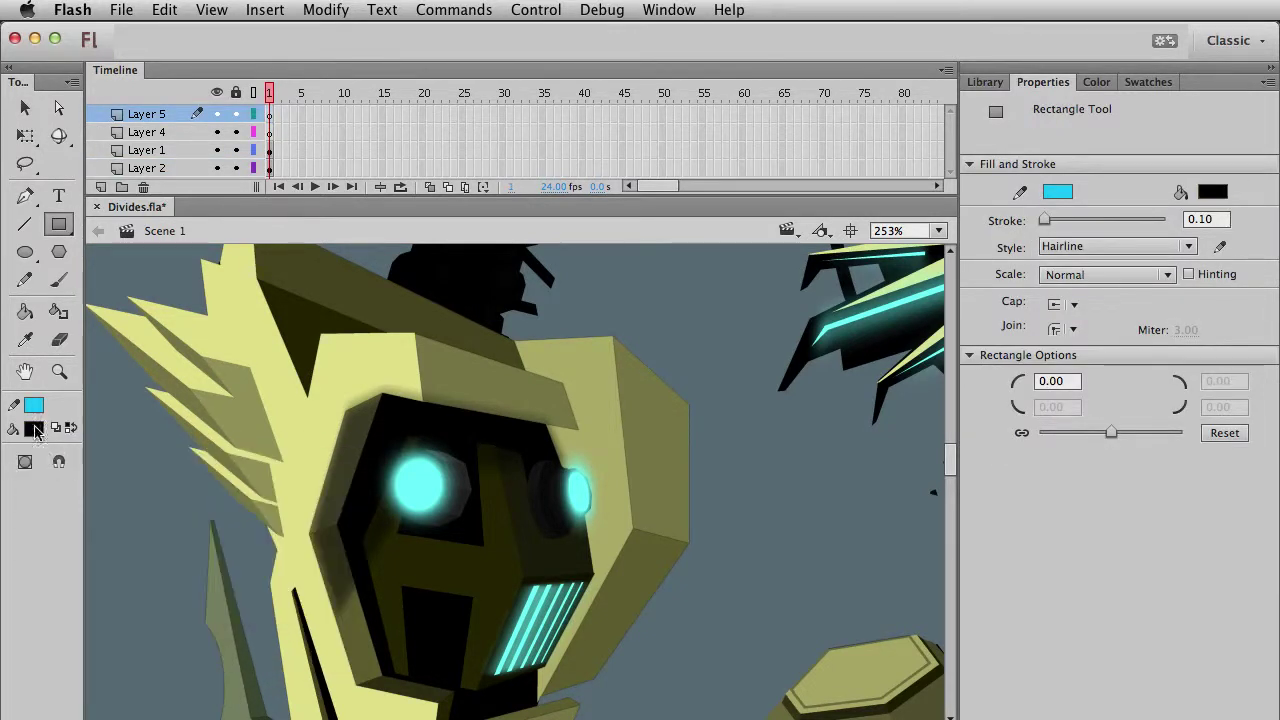
left_click(35, 404)
left_click(325, 428)
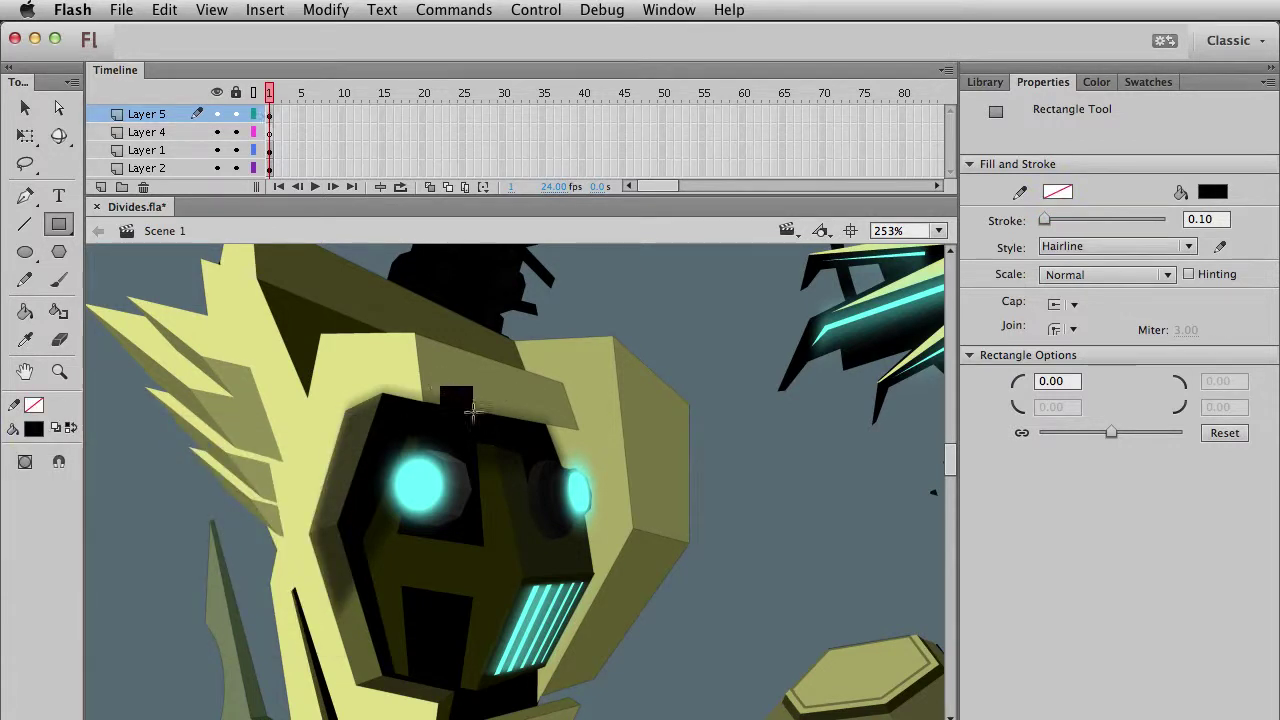
Slant the small black rectangle to follow the face rim's slope and convert it to a movie clip named "Symbol 6".
key("v")
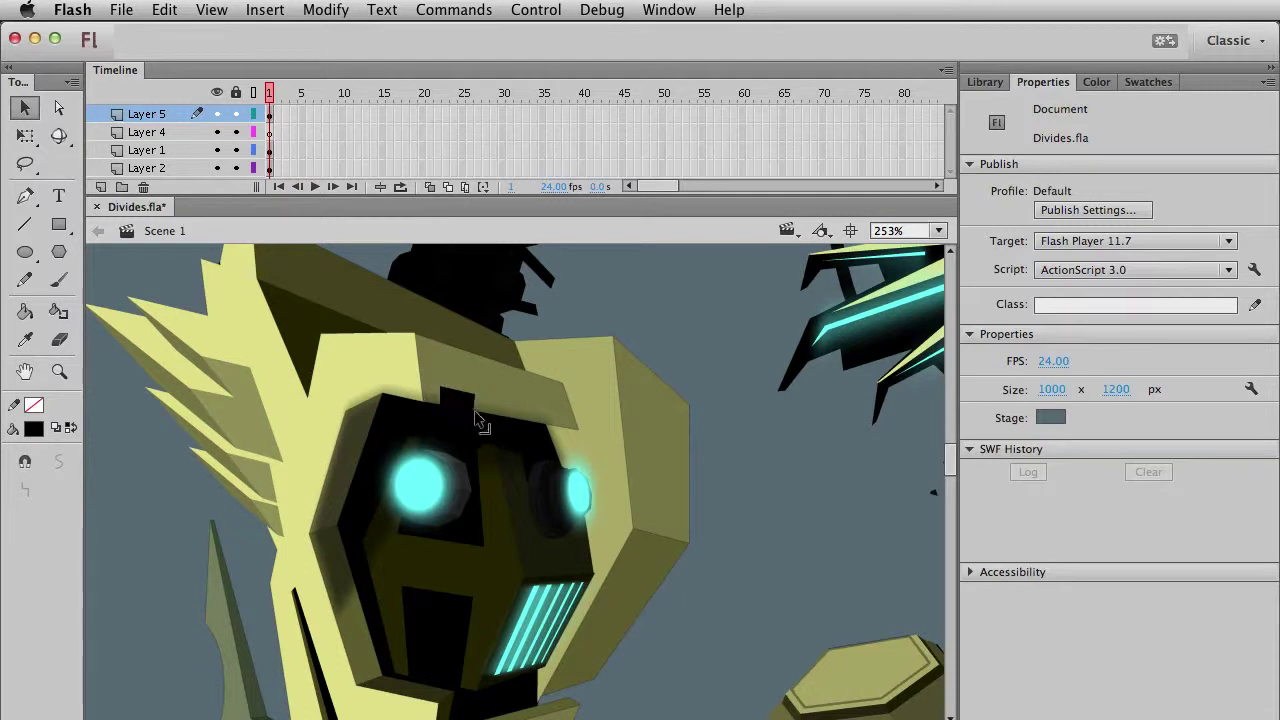
left_click(474, 410)
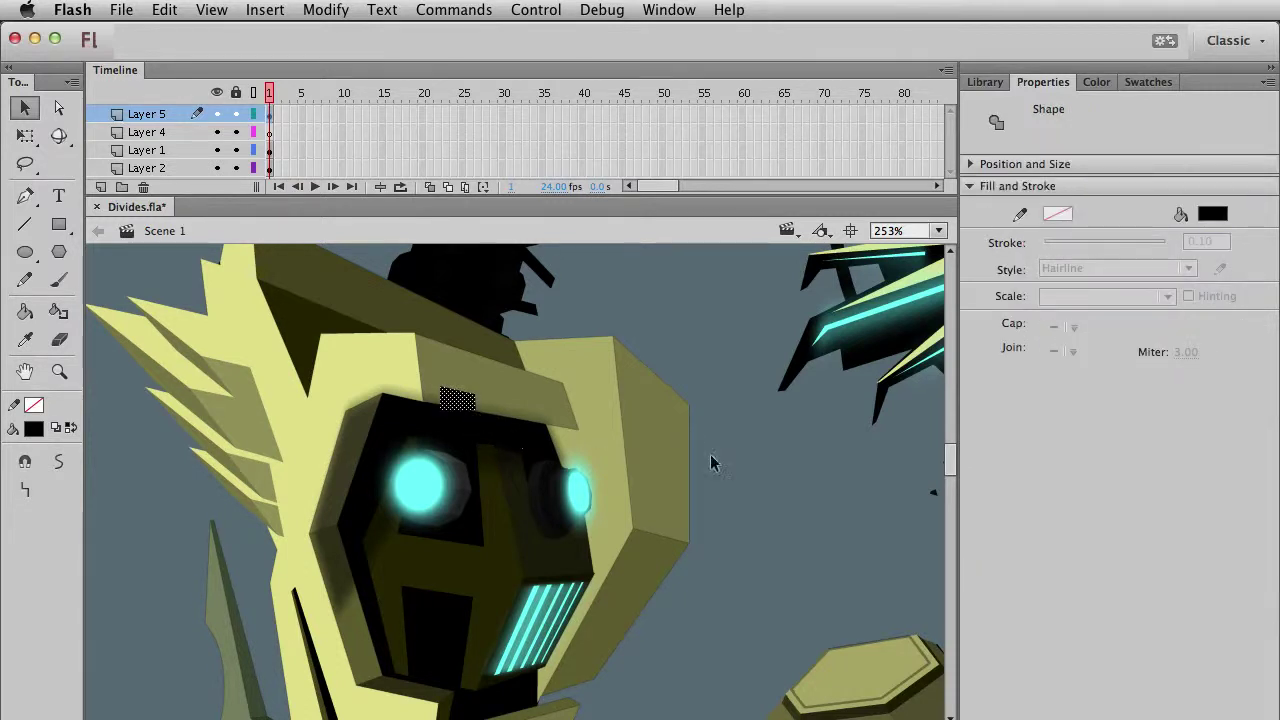
key("Escape")
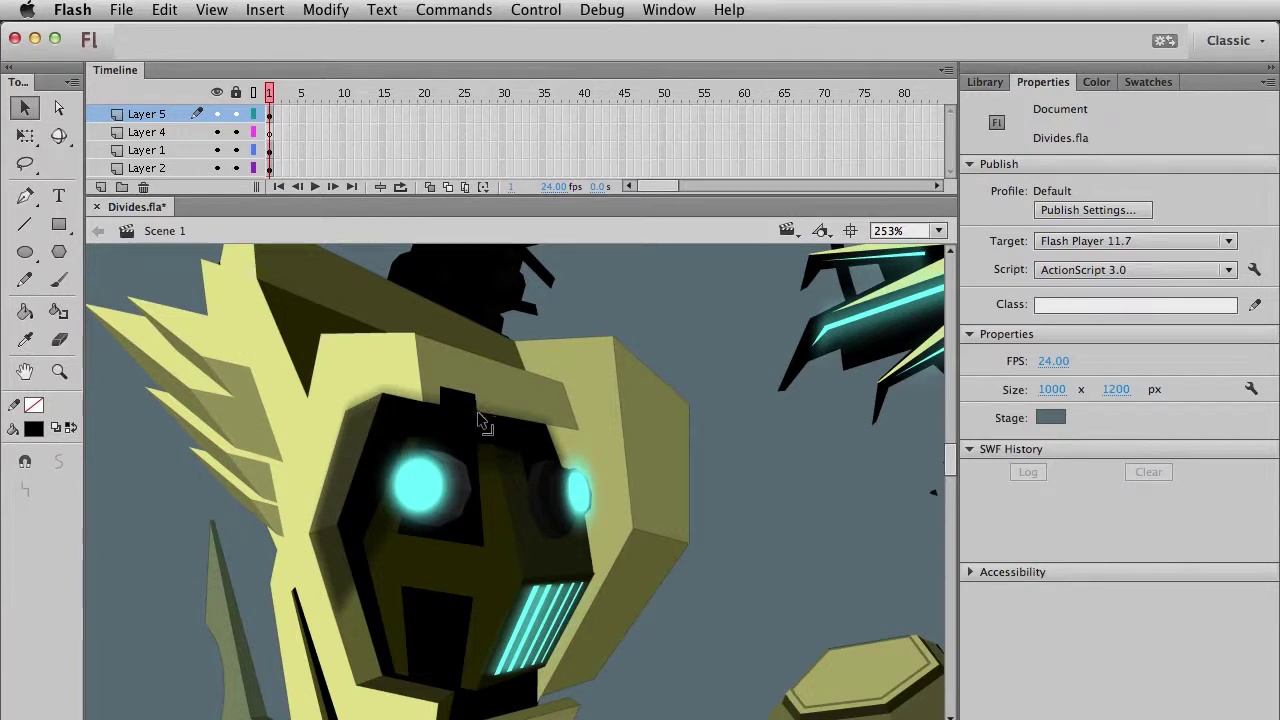
left_click(473, 409)
key("F8")
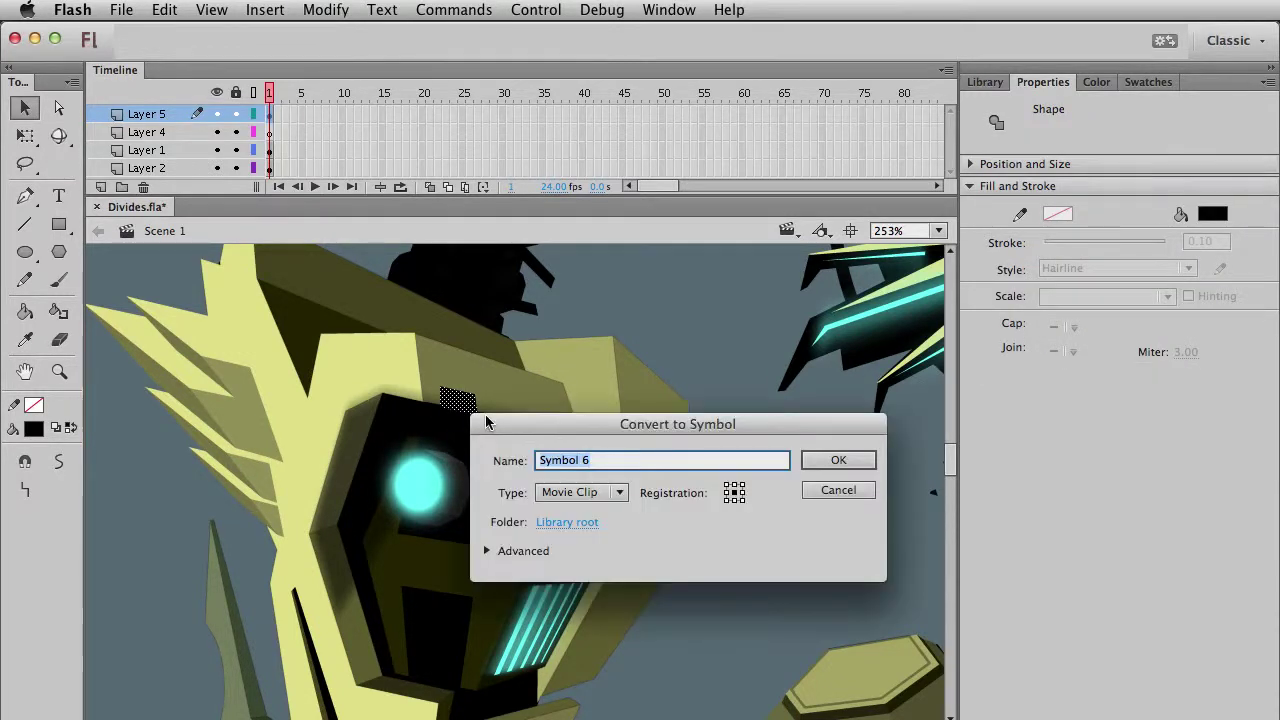
key("Return")
Place a copy of the black notch clip farther along the face rim, above the second glowing eye.
left_click_drag(530, 485, 531, 410)
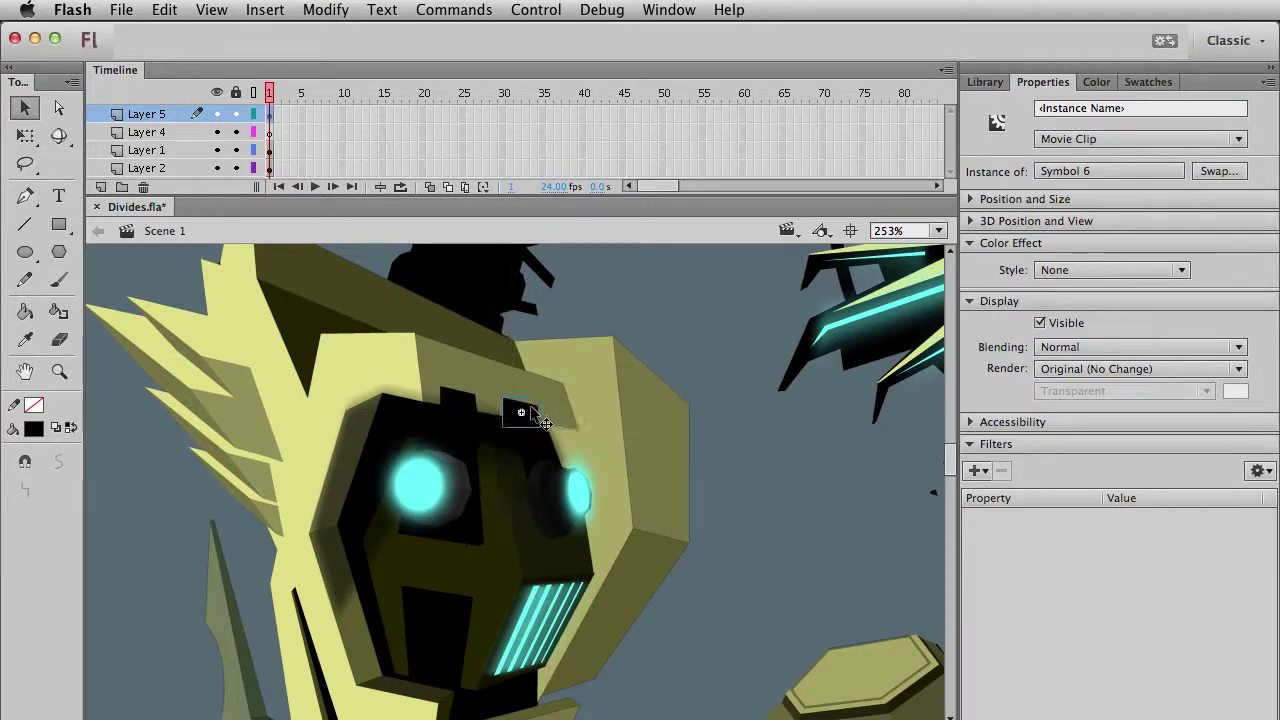
key("super+shift+a")
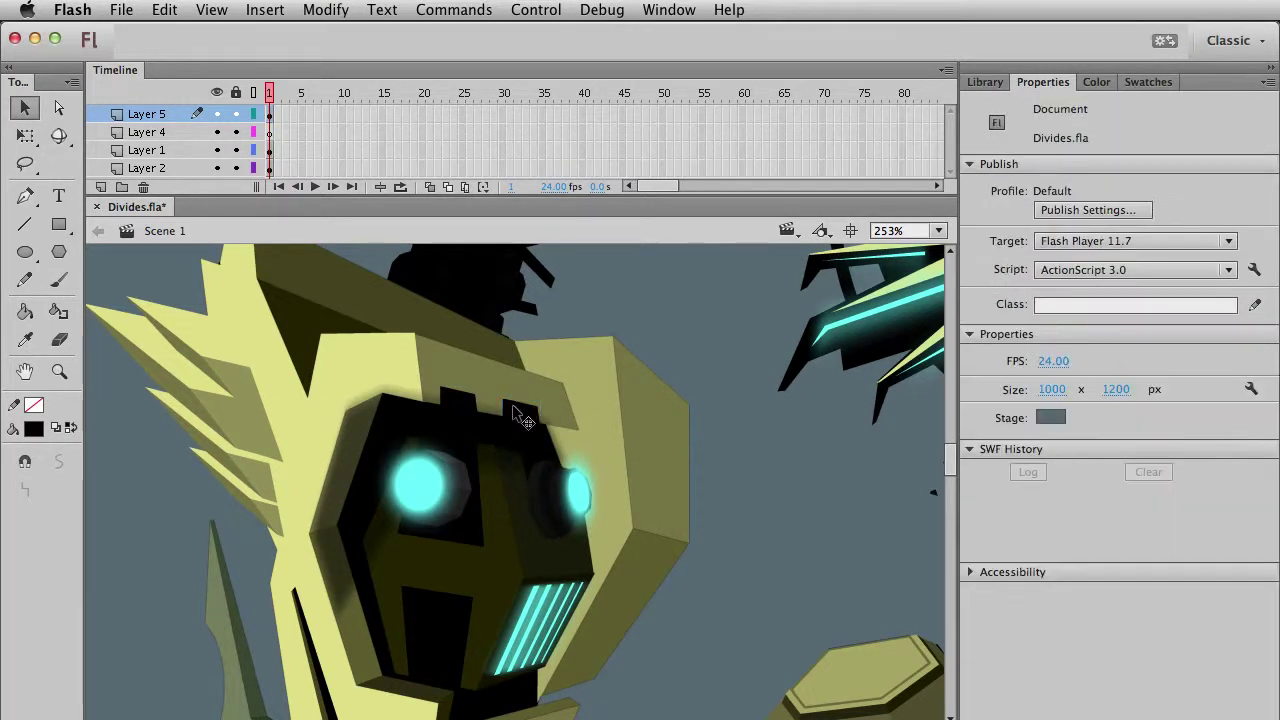
left_click(520, 415)
key("q")
left_click(657, 437)
key("super+1")
key("super+shift+a")
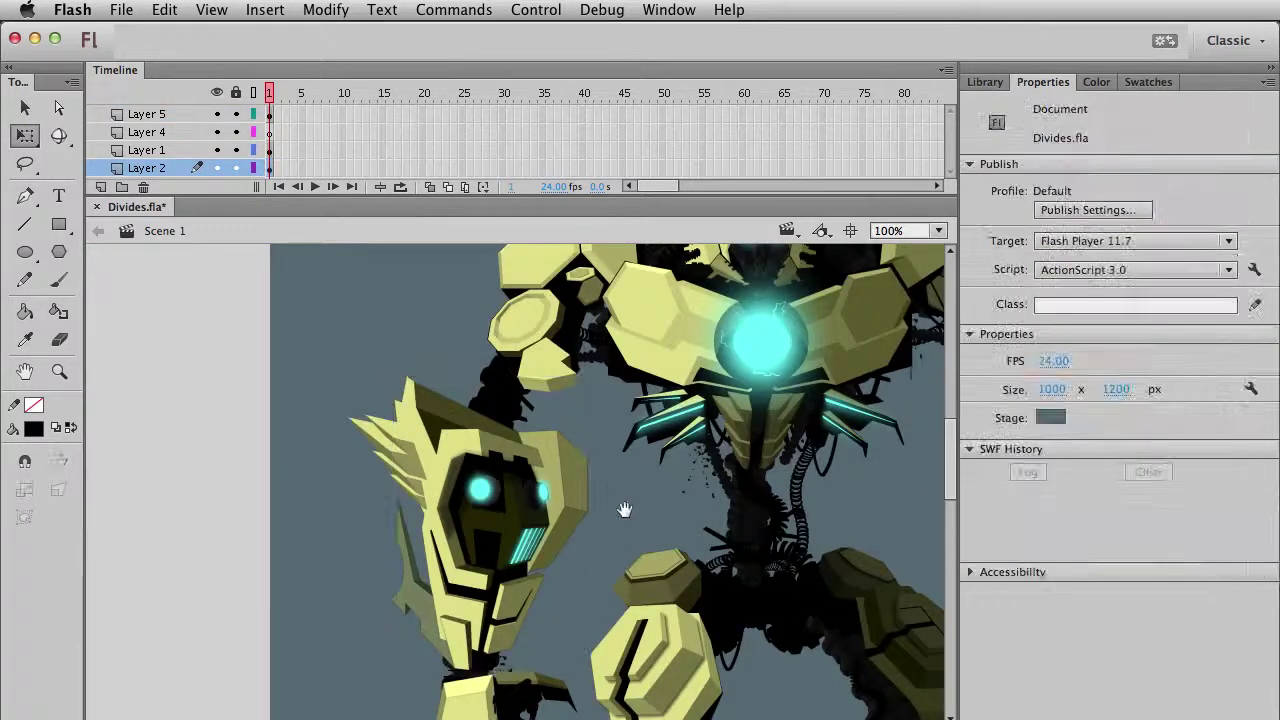
Try placing a pair of the black notch clips on the robot's chest plate beside the glowing core.
left_click_drag(628, 510, 520, 499)
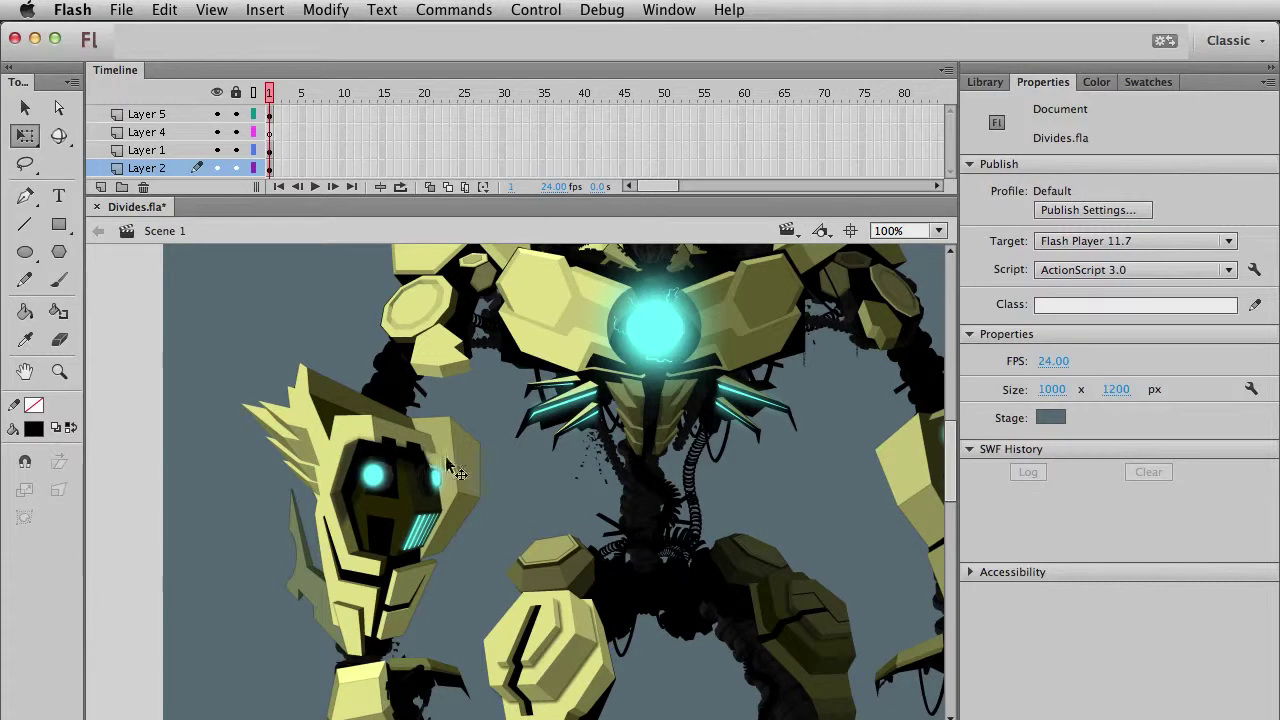
left_click(390, 444)
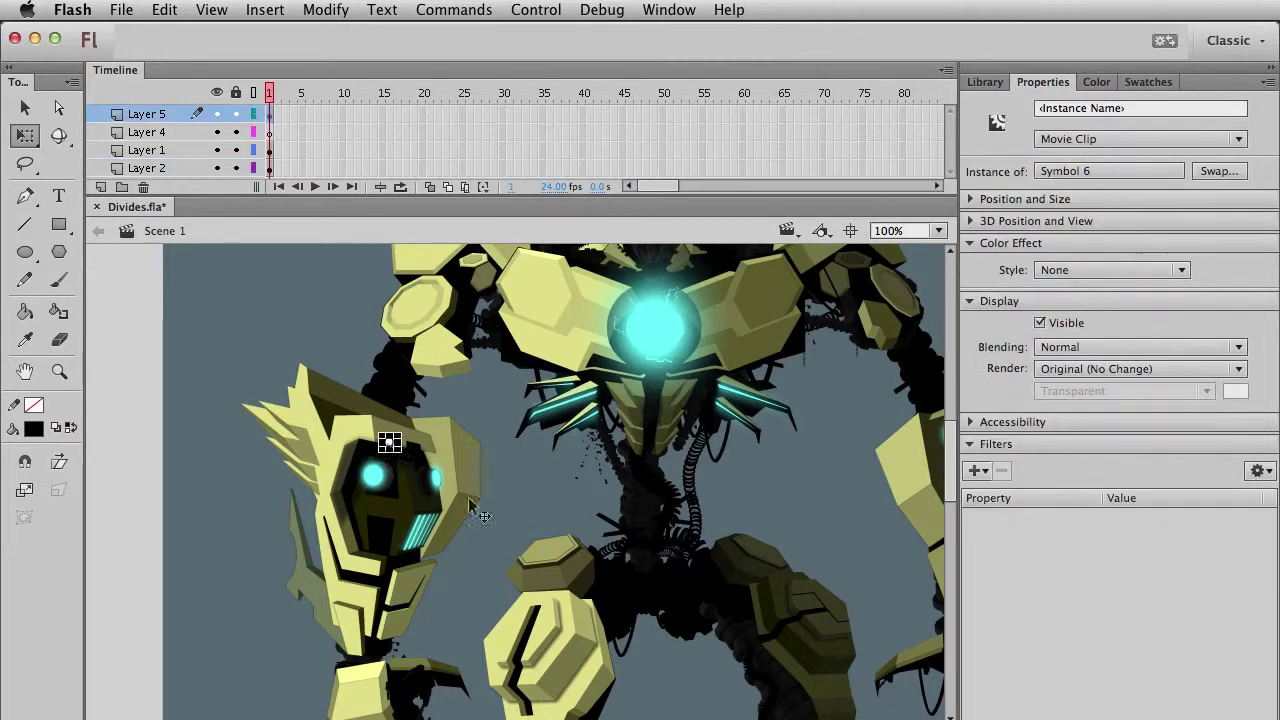
key("v")
left_click_drag(523, 492, 548, 330)
left_click(365, 318)
left_click(395, 336)
left_click(348, 302)
scroll(348, 302, "up", 5)
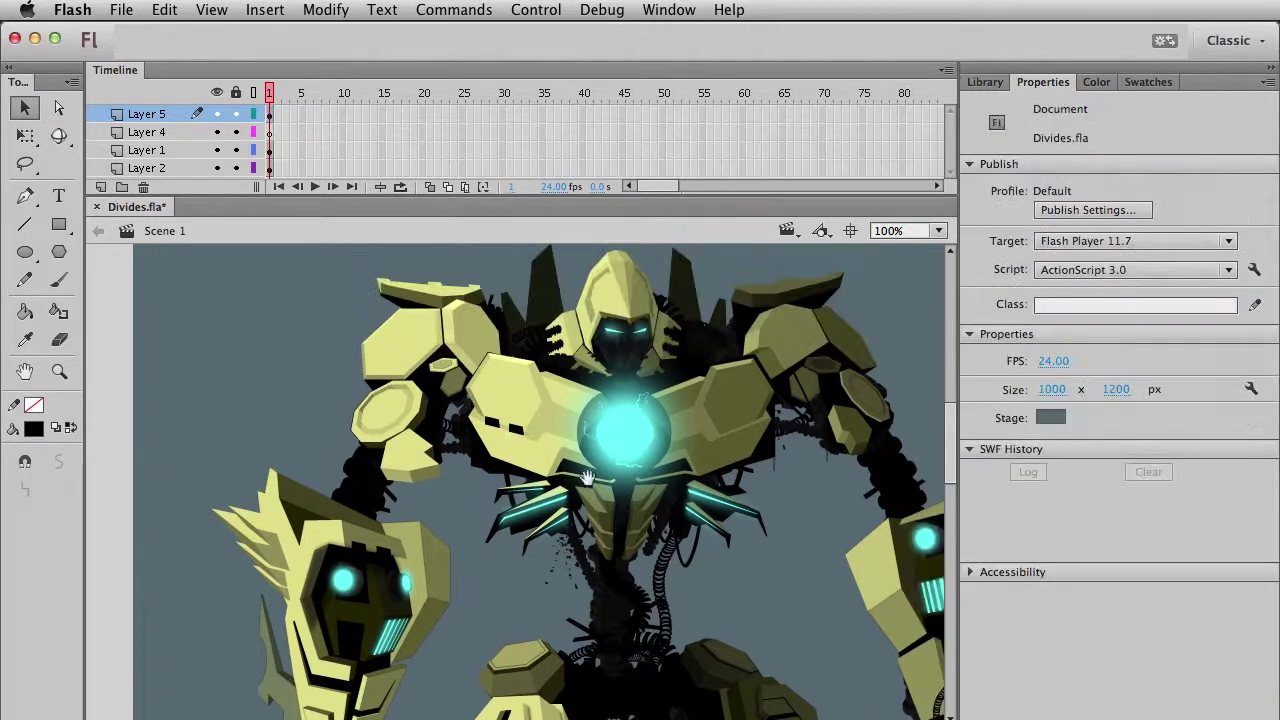
left_click(514, 428)
left_click(491, 422, "shift")
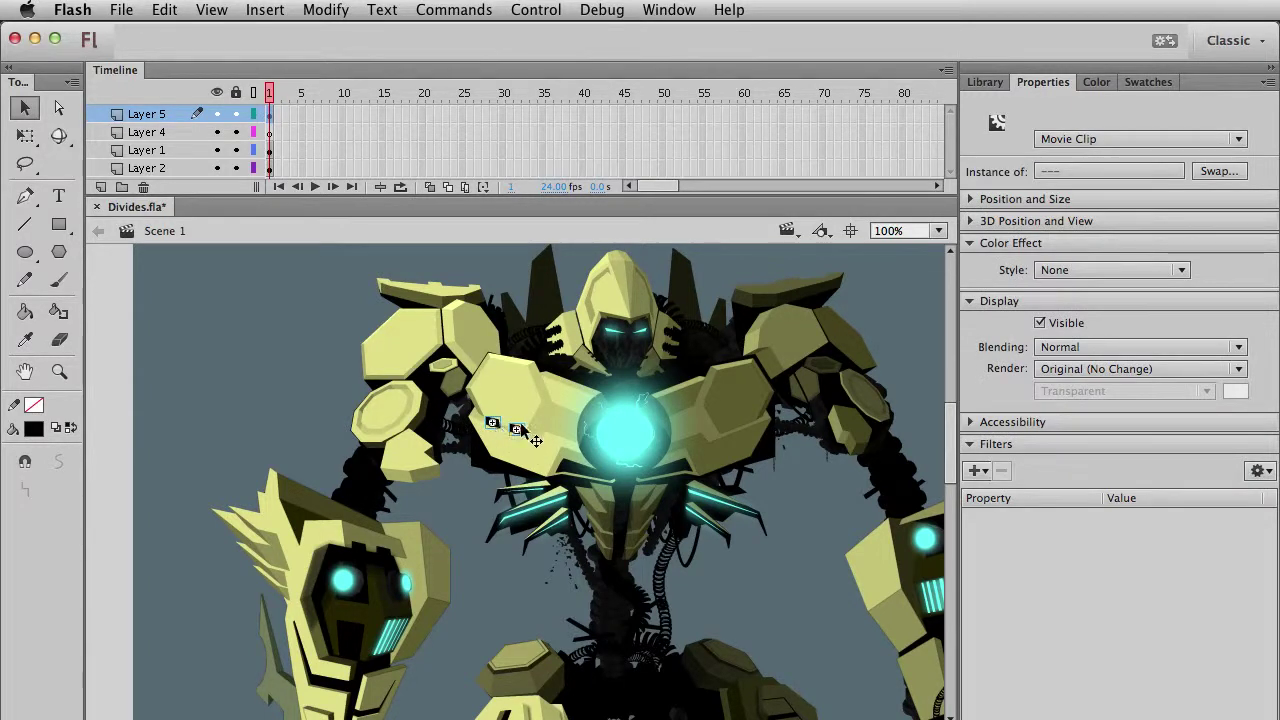
left_click(277, 421)
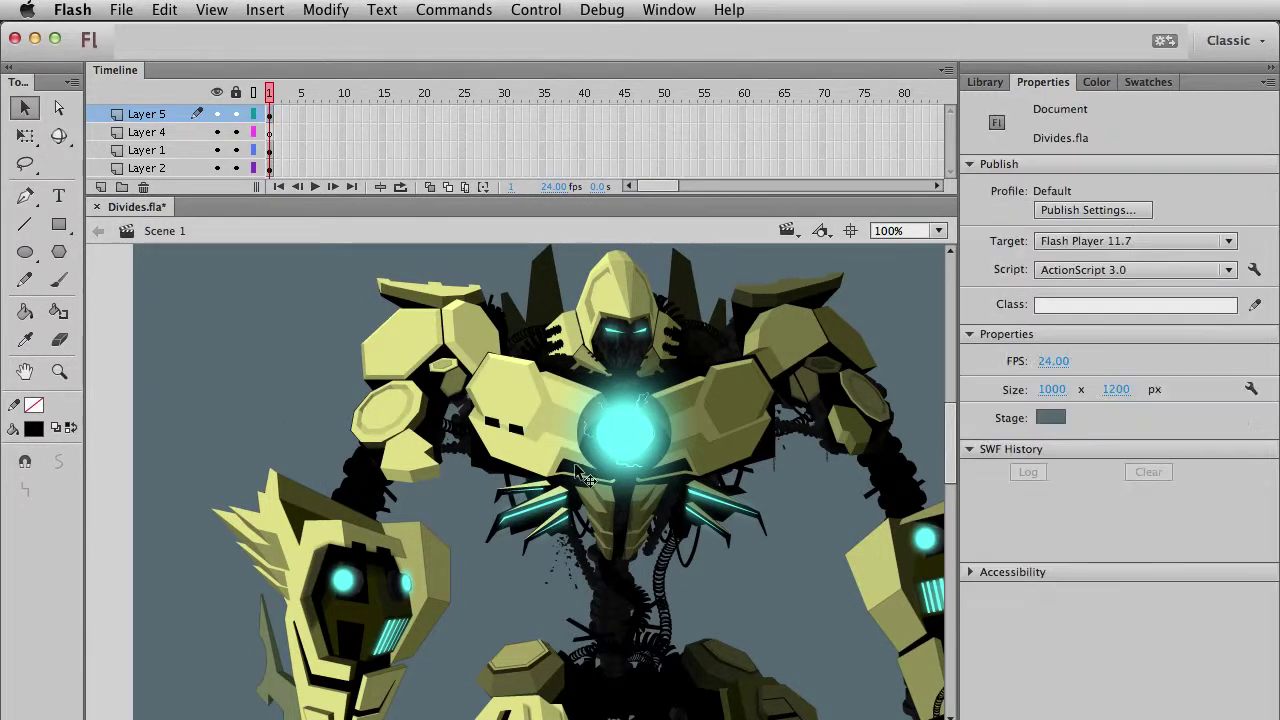
key("super+z")
key("Delete")
Draw a black rectangle on Layer 4 across the pale boot, between its two hexagonal plates.
left_click_drag(489, 580, 481, 499)
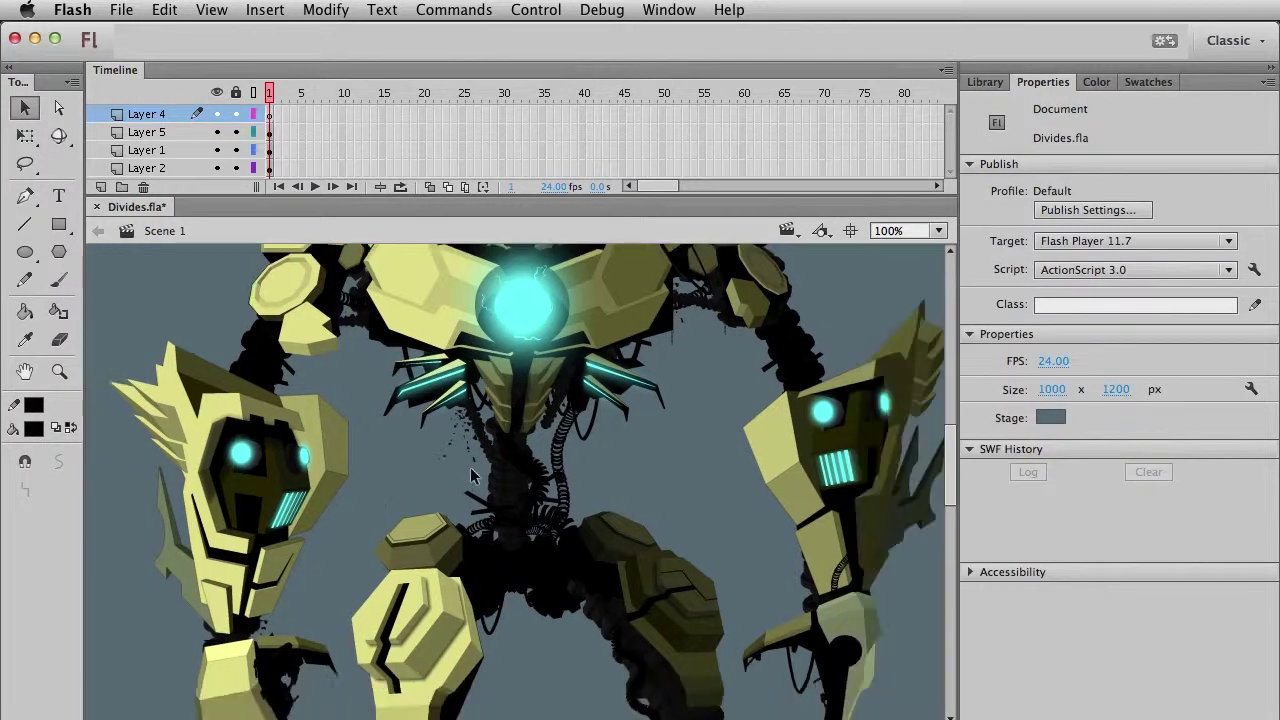
left_click_drag(418, 541, 411, 345)
scroll(411, 345, "down", 5)
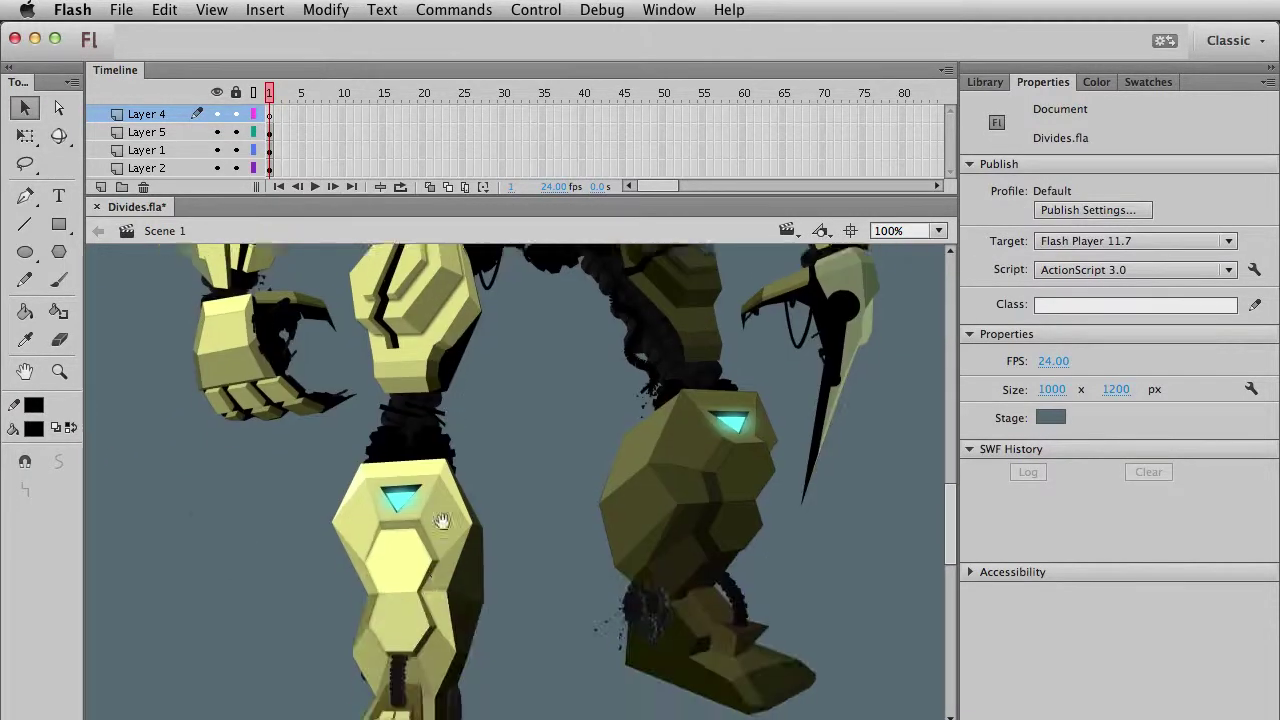
left_click(59, 371)
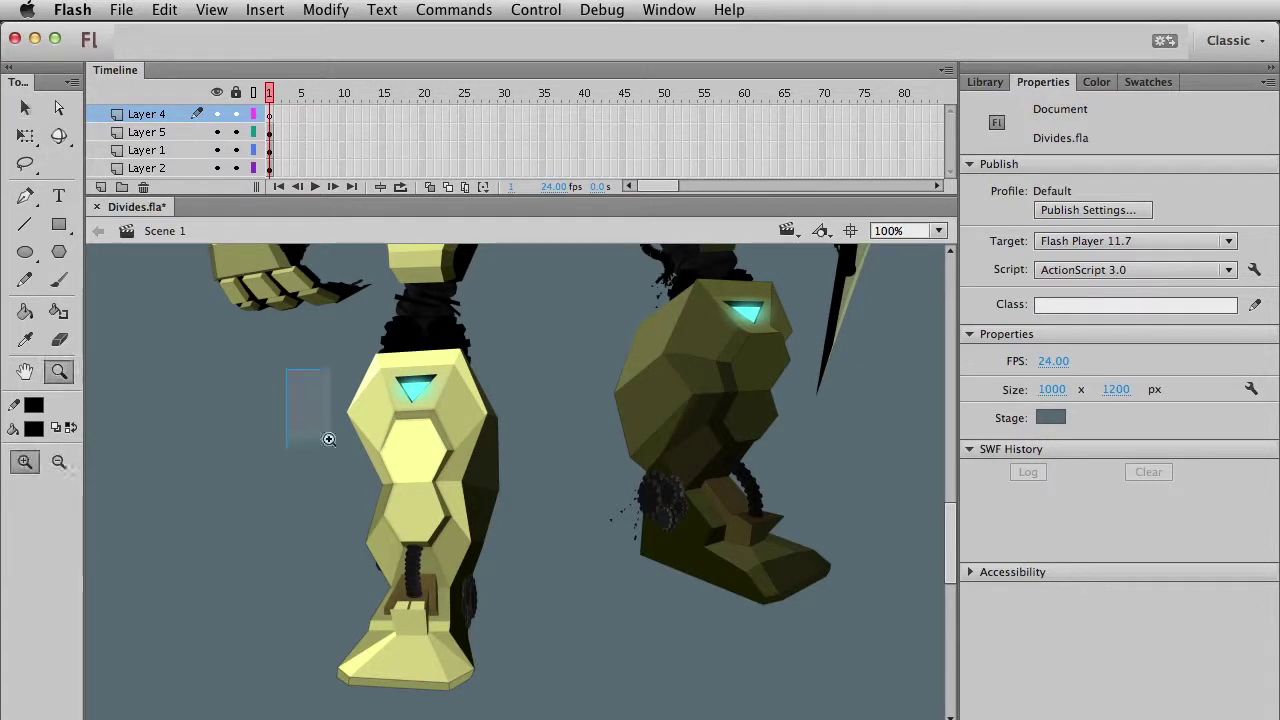
left_click_drag(286, 366, 560, 645)
key("v")
scroll(570, 505, "right", 3)
scroll(570, 505, "up", 2)
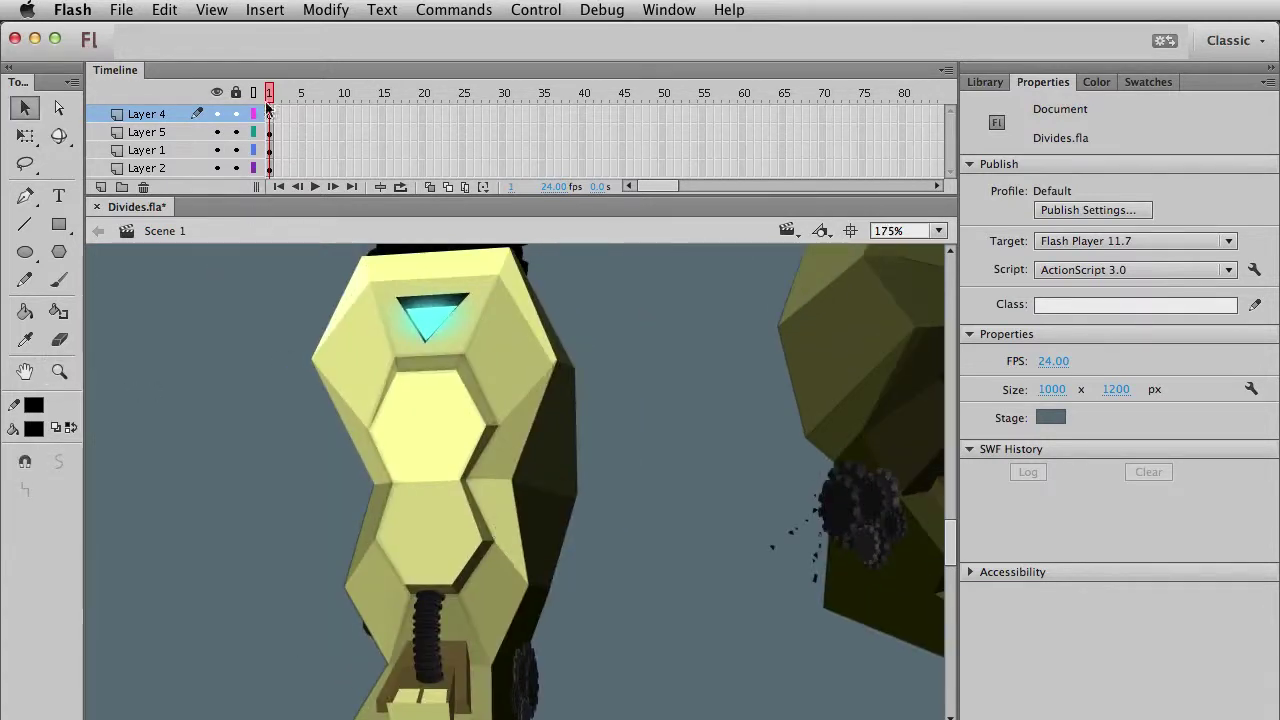
left_click(269, 115)
key("r")
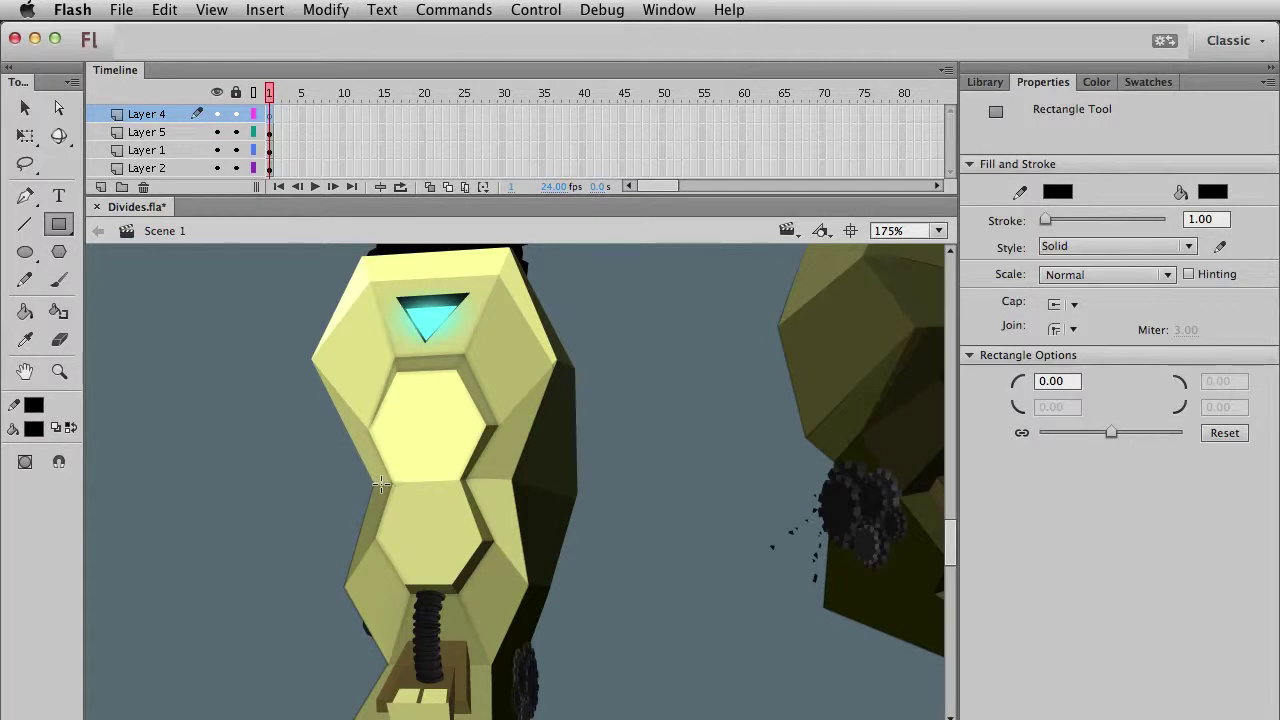
left_click_drag(381, 484, 477, 507)
Remove the outline from the black rectangle on the boot.
key("v")
left_click(59, 371)
left_click_drag(293, 375, 569, 543)
key("v")
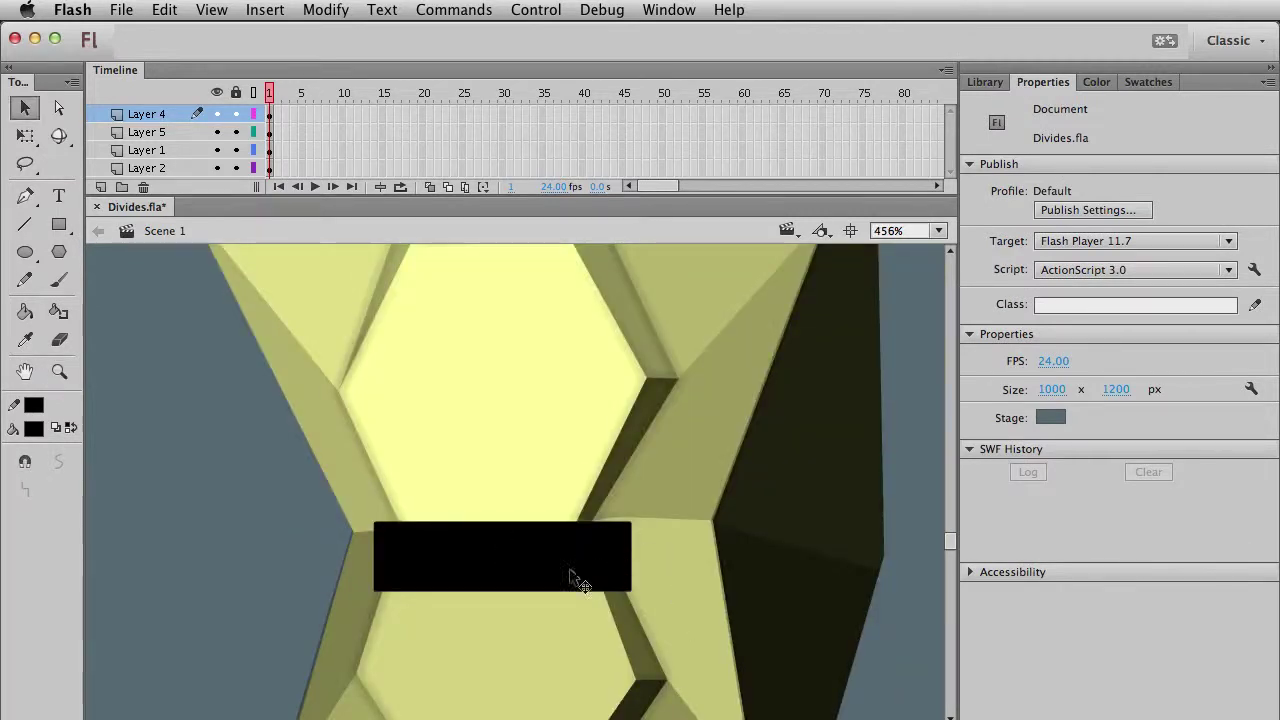
left_click(632, 540)
key("Escape")
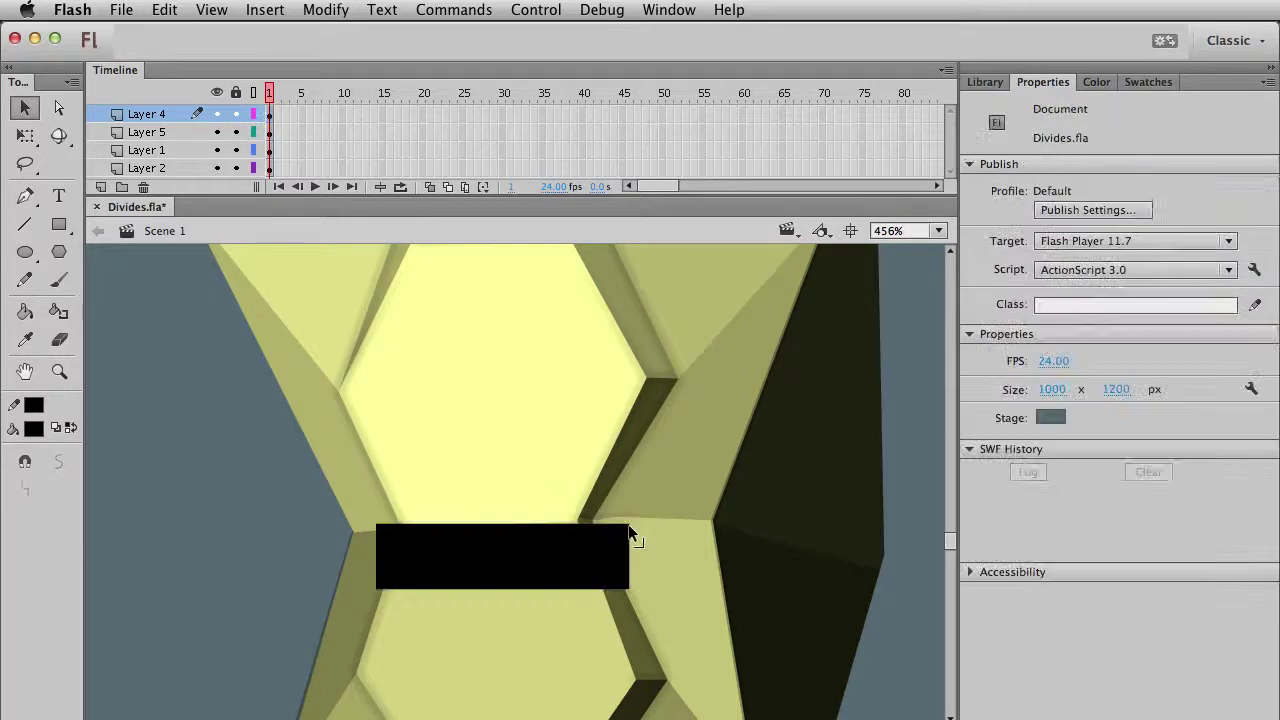
Extend the rectangle to a point on the boot's dark side face and bend its upper edge along the plate edges.
left_click_drag(629, 527, 814, 553)
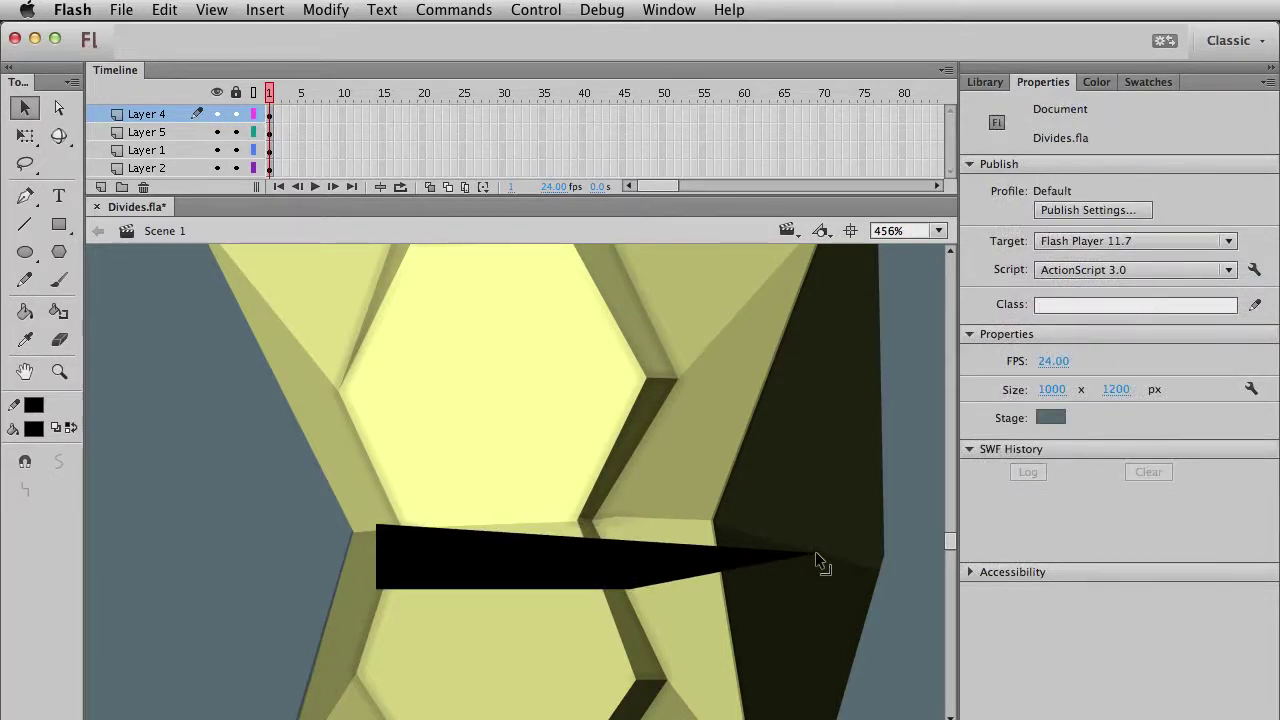
left_click_drag(708, 549, 714, 521)
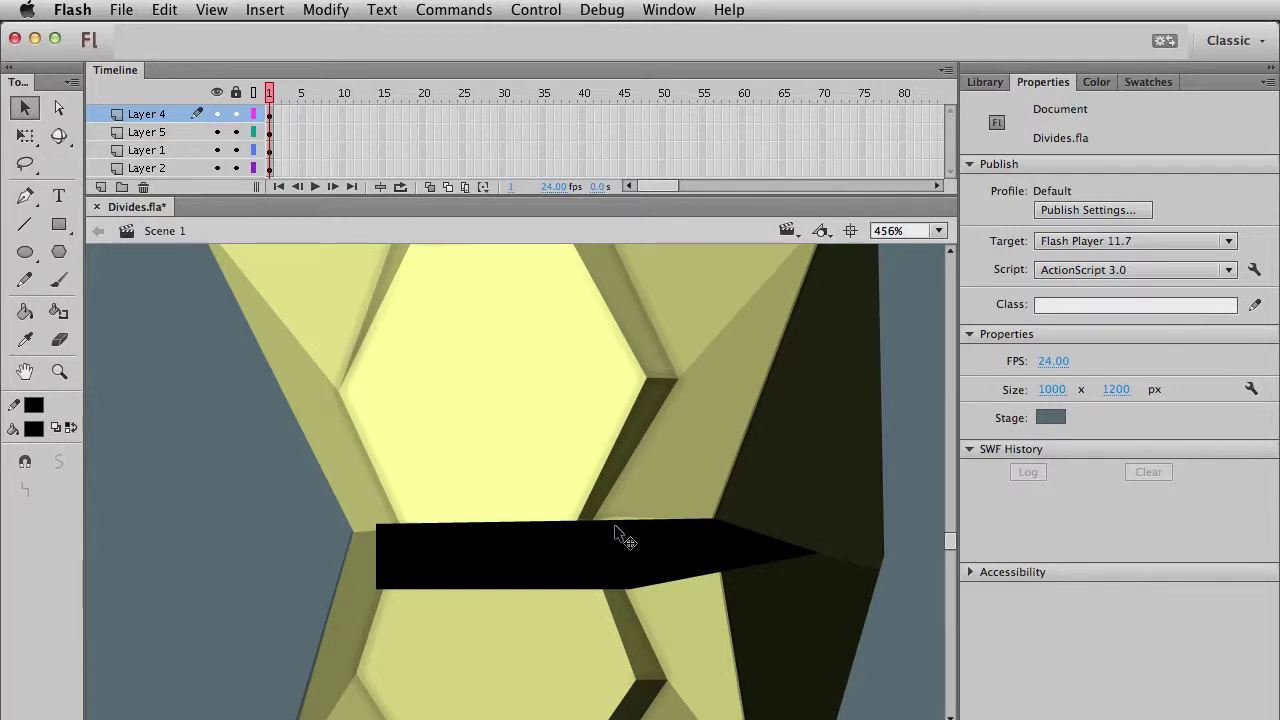
left_click_drag(615, 523, 580, 521)
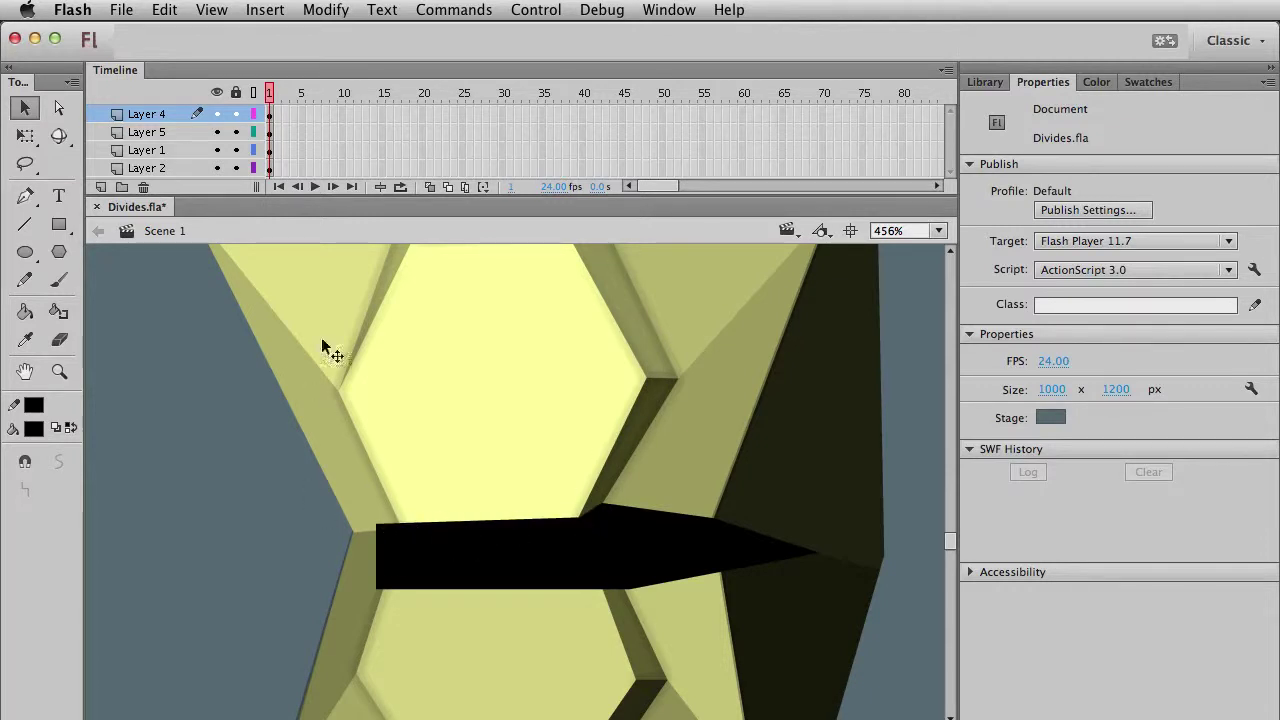
Fit the gap's outer end to the boot's silhouette and raise its lower edge to leave a narrow band between the hexagons.
mouse_move(378, 525)
left_mouse_down()
mouse_move(429, 531)
mouse_move(395, 518)
mouse_move(390, 531)
mouse_move(382, 518)
left_mouse_up()
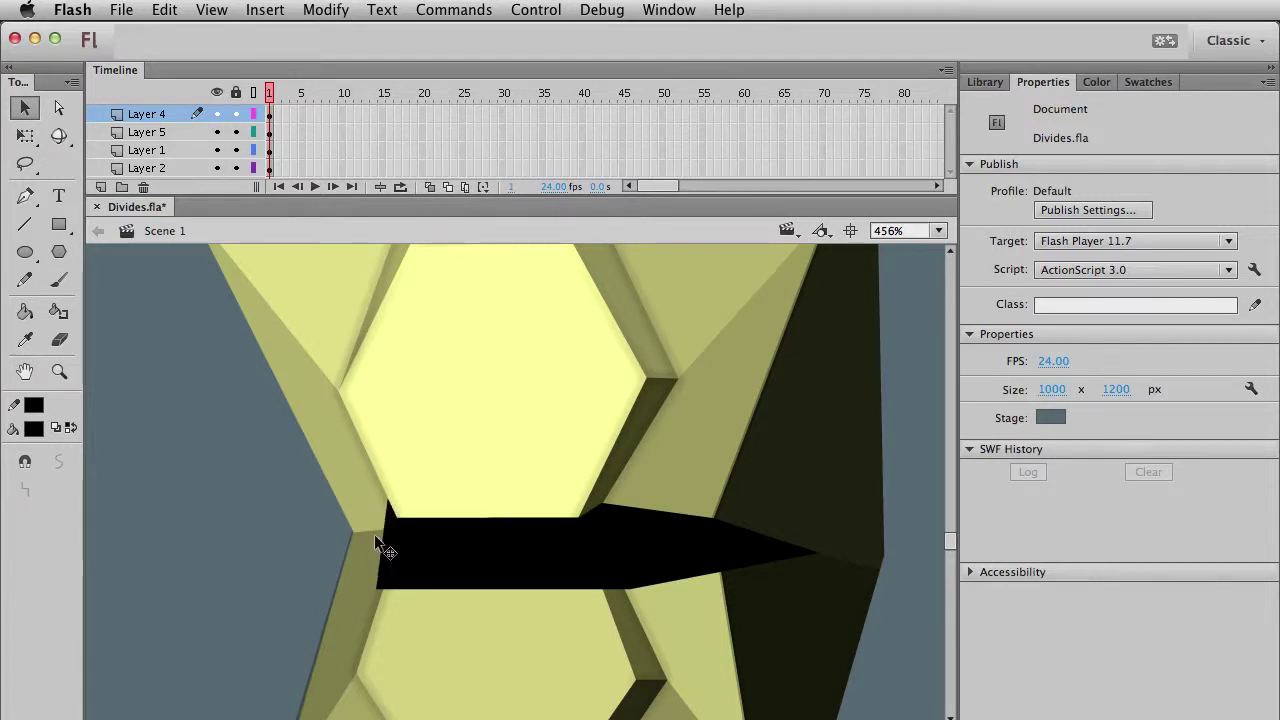
left_click_drag(362, 534, 351, 531)
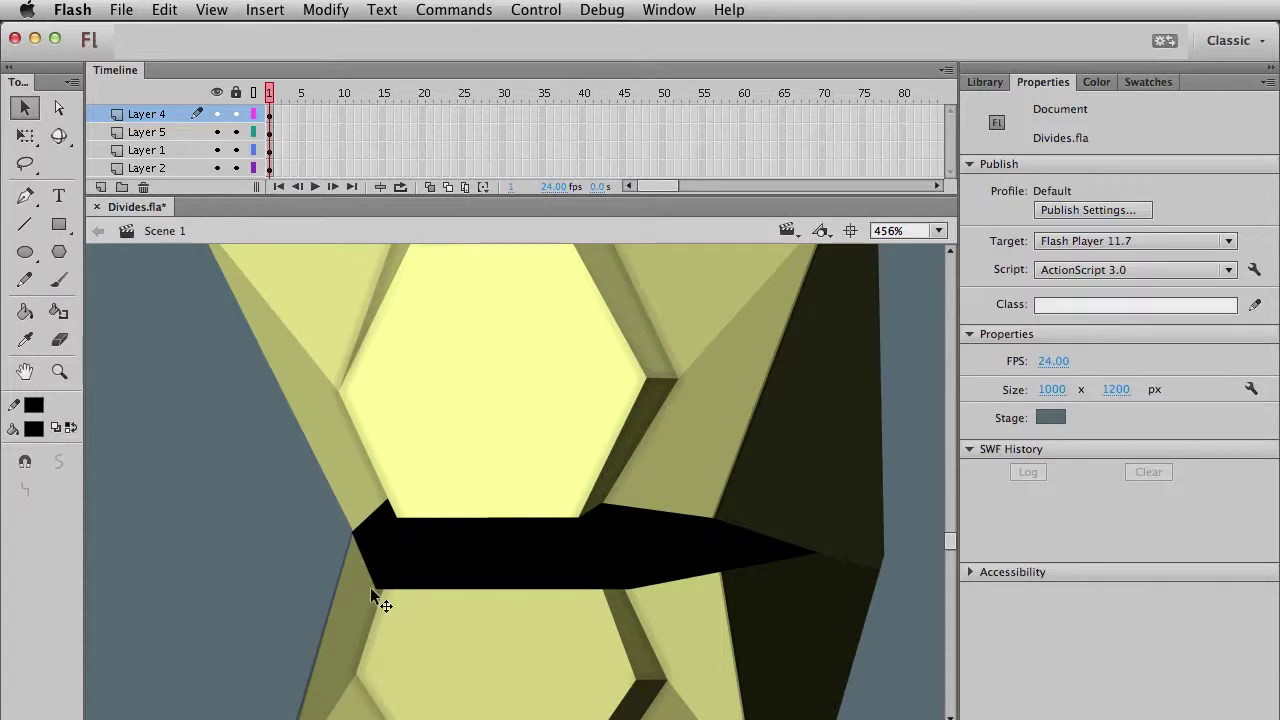
left_click_drag(376, 588, 400, 542)
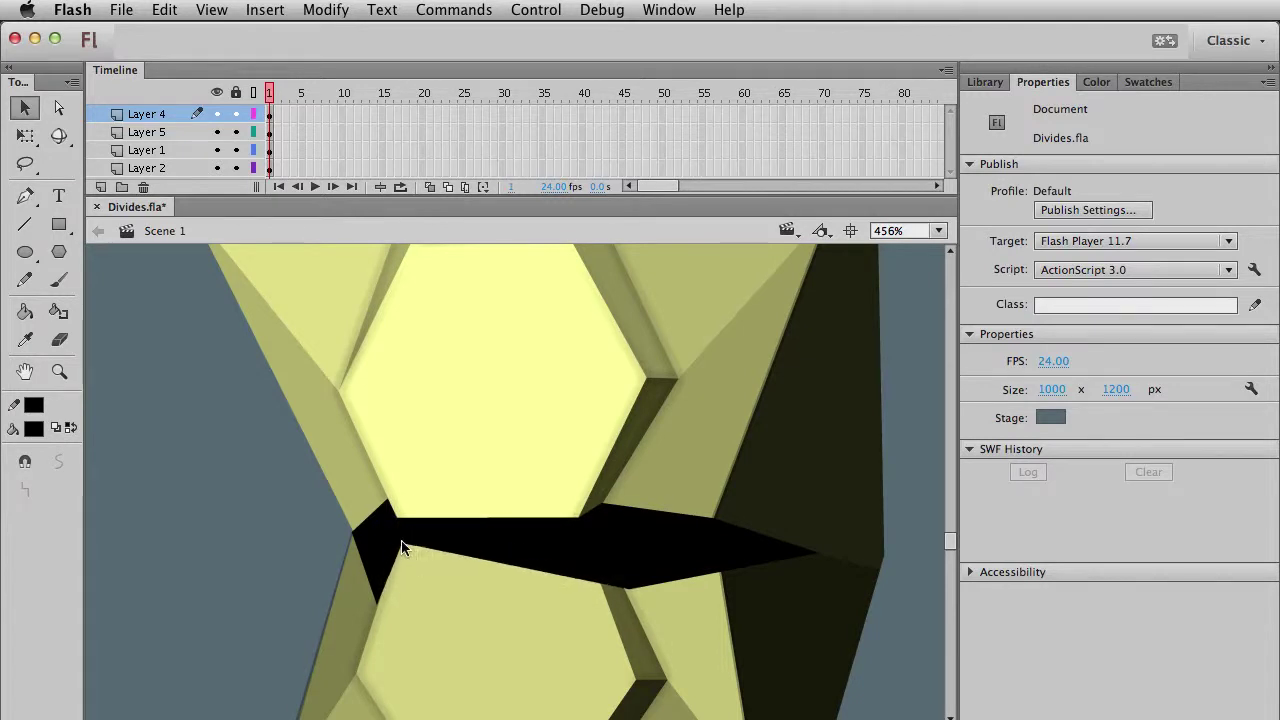
left_click_drag(585, 579, 584, 540)
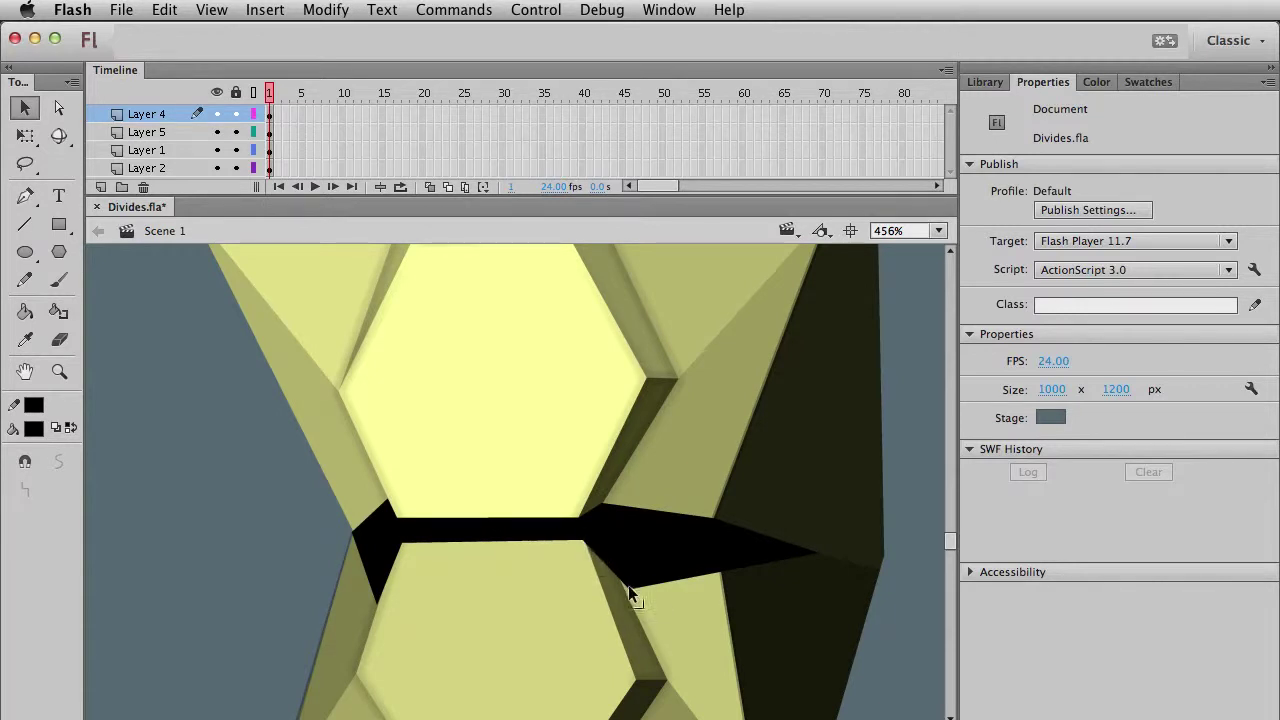
left_click_drag(629, 590, 625, 578)
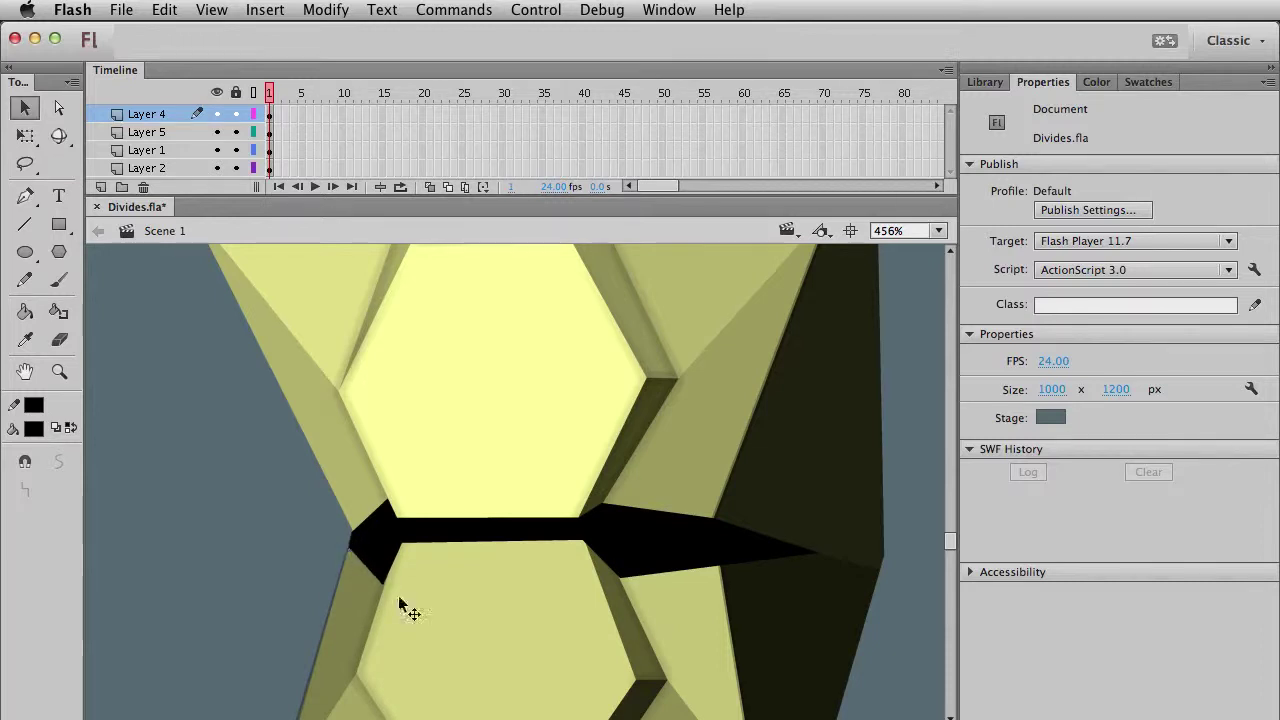
Convert the black boot gap to a movie clip symbol named "divide boot".
key("super+1")
scroll(700, 628, "up", 3)
left_click_drag(697, 636, 634, 517)
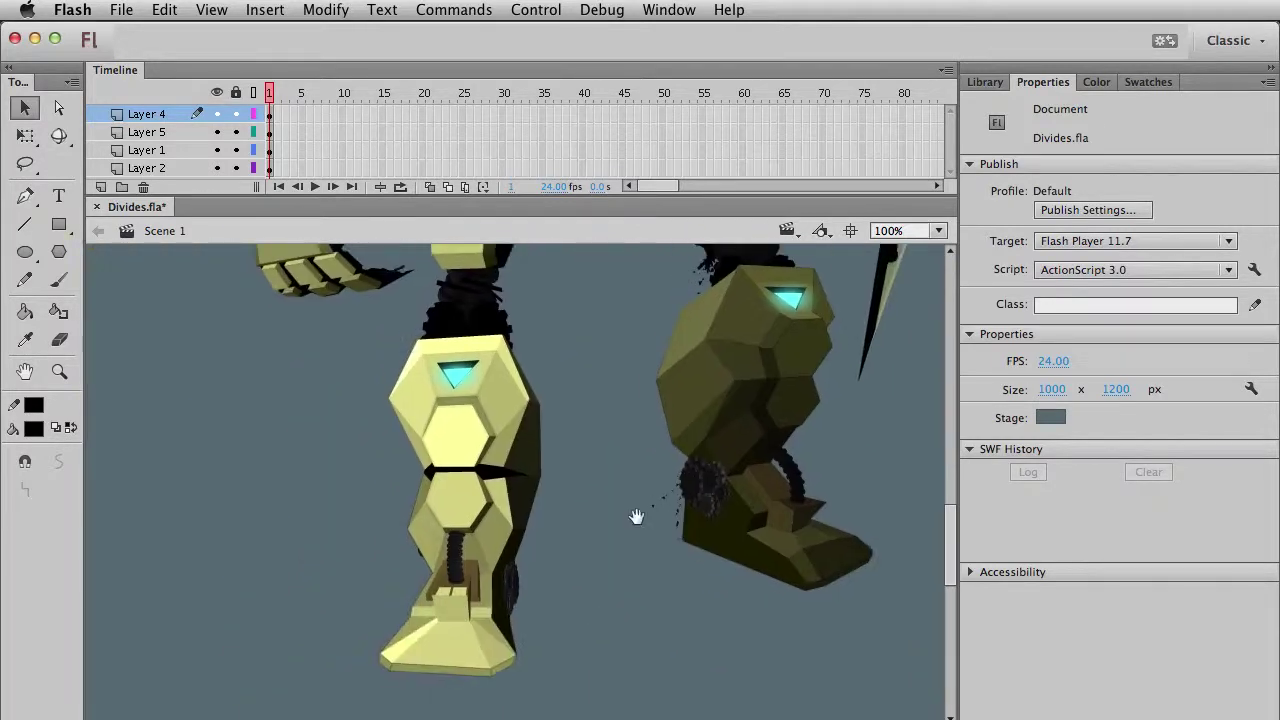
left_click(487, 476)
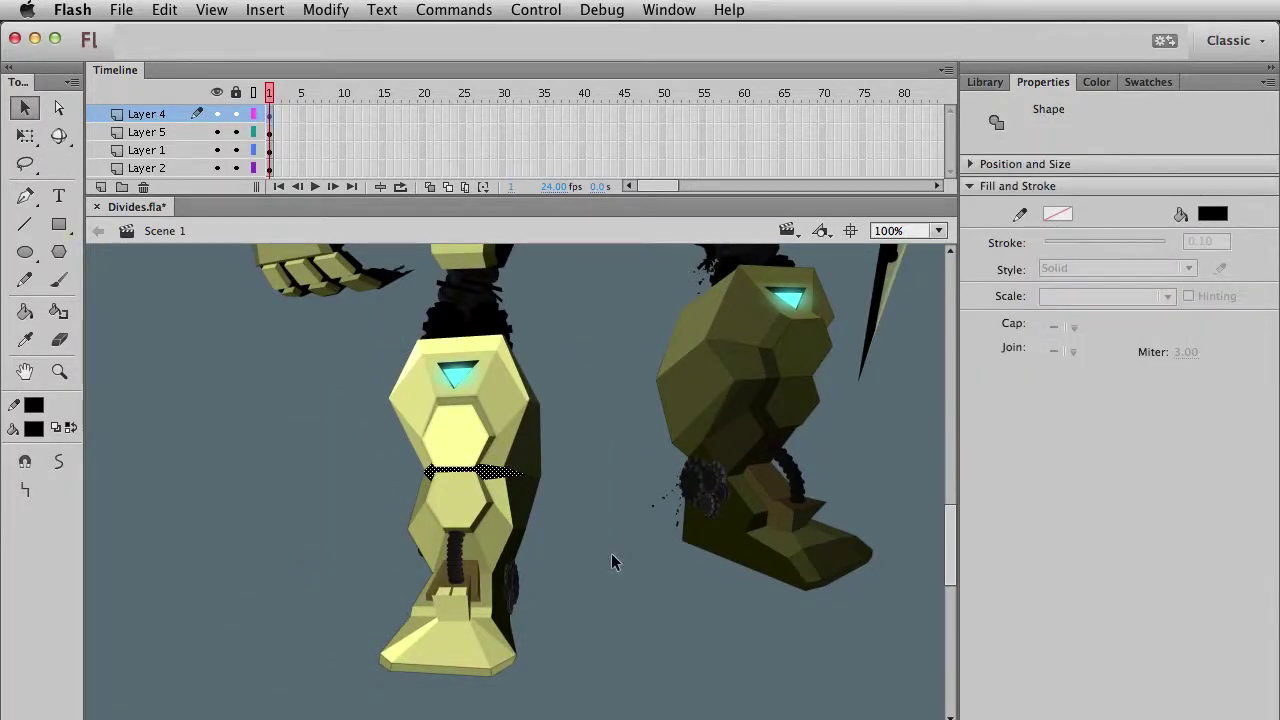
key("F8")
type("divide boot")
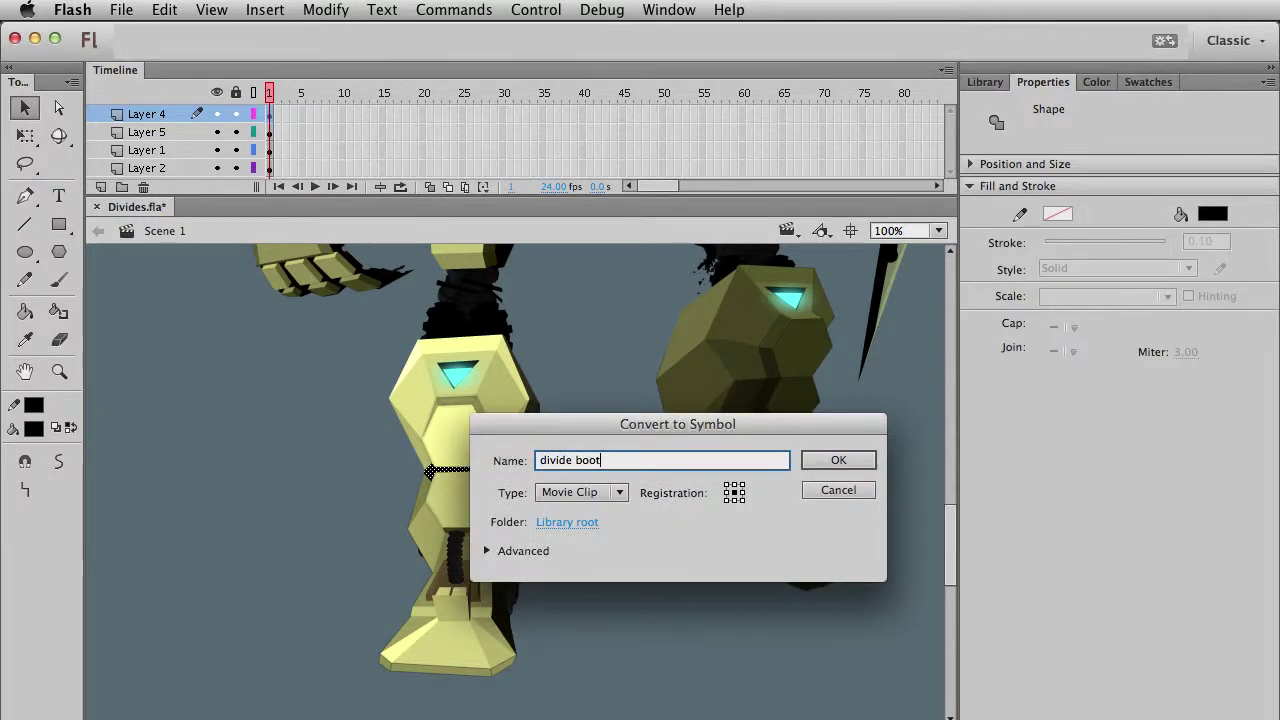
key("Return")
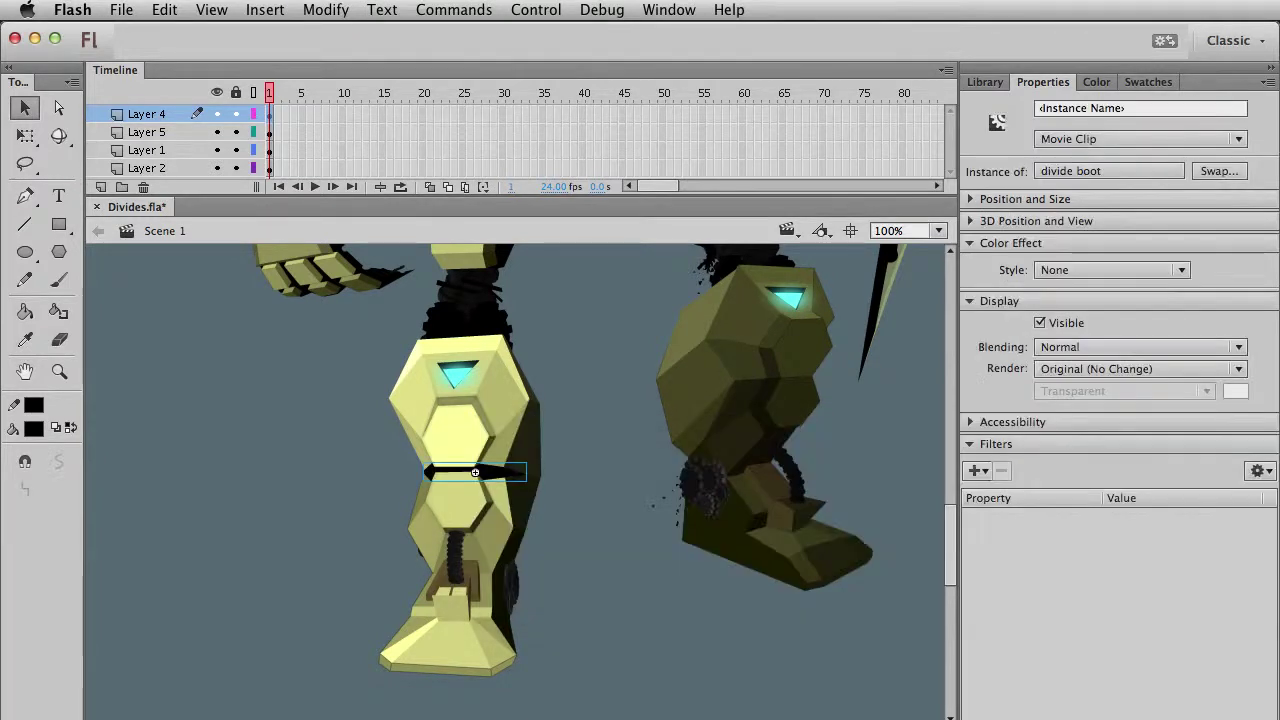
left_click(737, 605)
Set the tint of the rear boot instance to 0%.
left_click(470, 441)
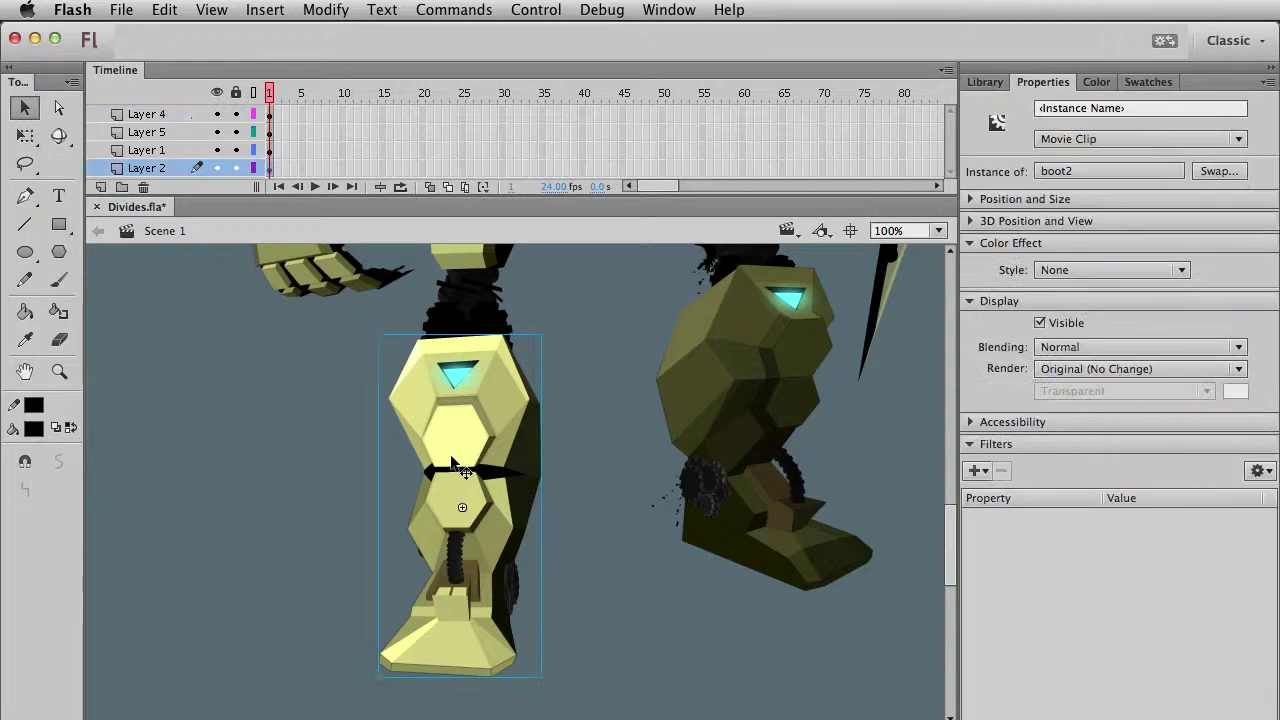
left_click(644, 581)
scroll(500, 500, "up", 3)
scroll(500, 500, "right", 4)
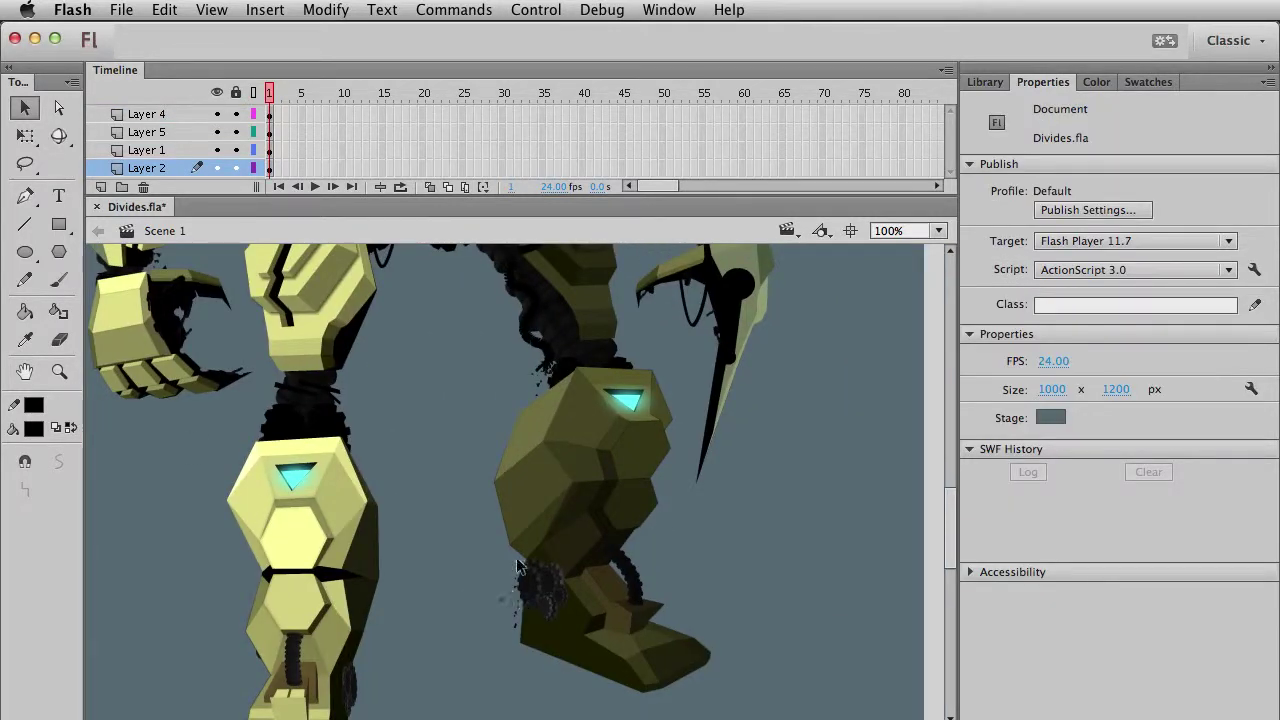
left_click(638, 498)
left_click(728, 543)
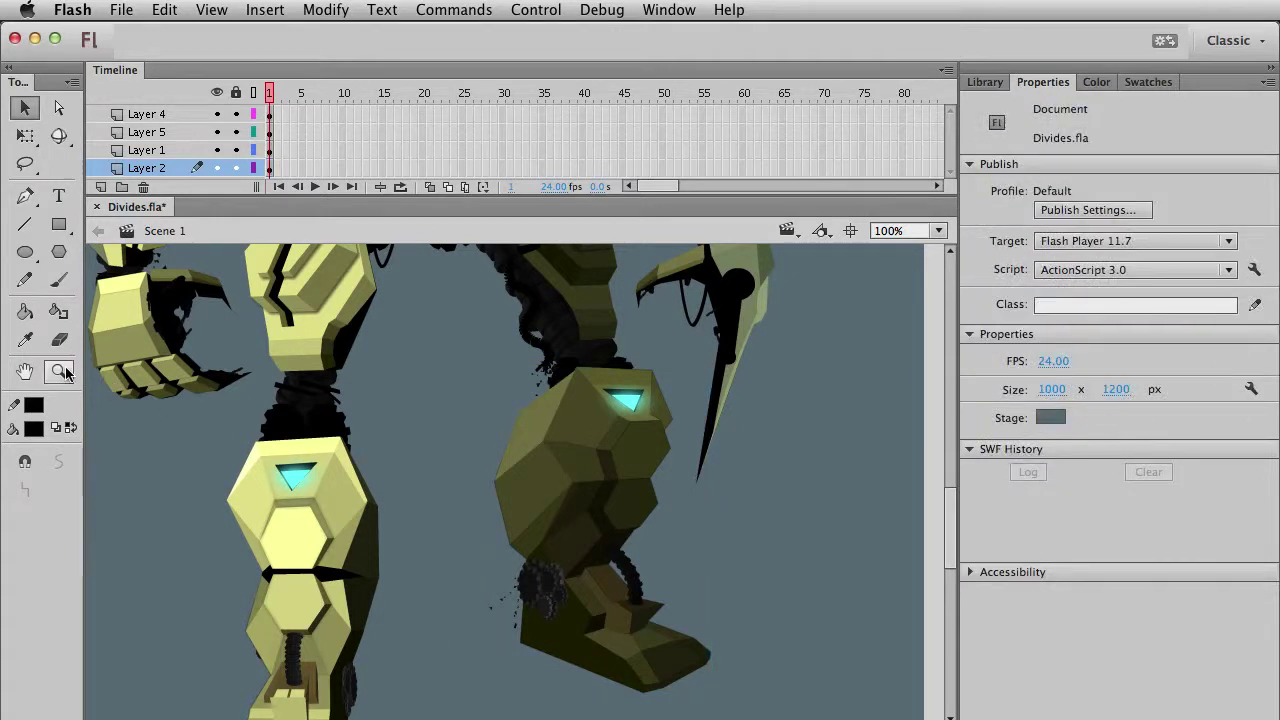
left_click(59, 371)
left_click_drag(401, 343, 724, 680)
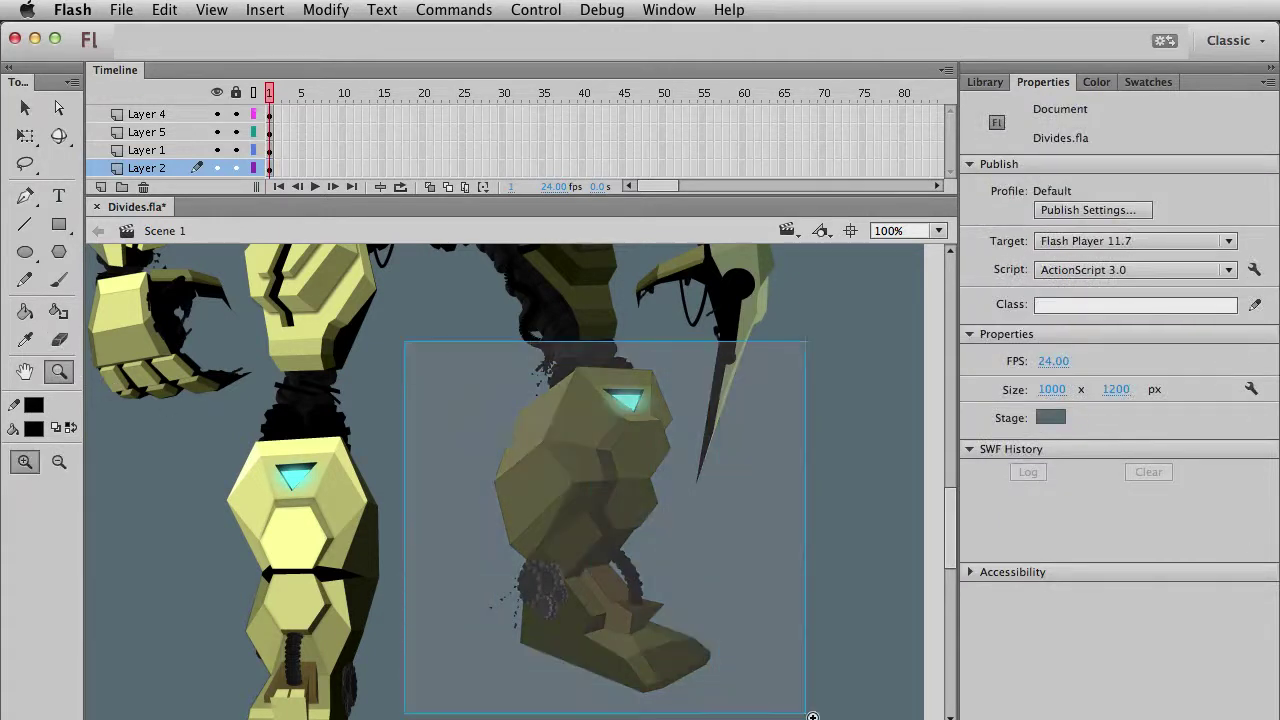
key("v")
left_click(584, 499)
left_click_drag(1070, 301, 1038, 300)
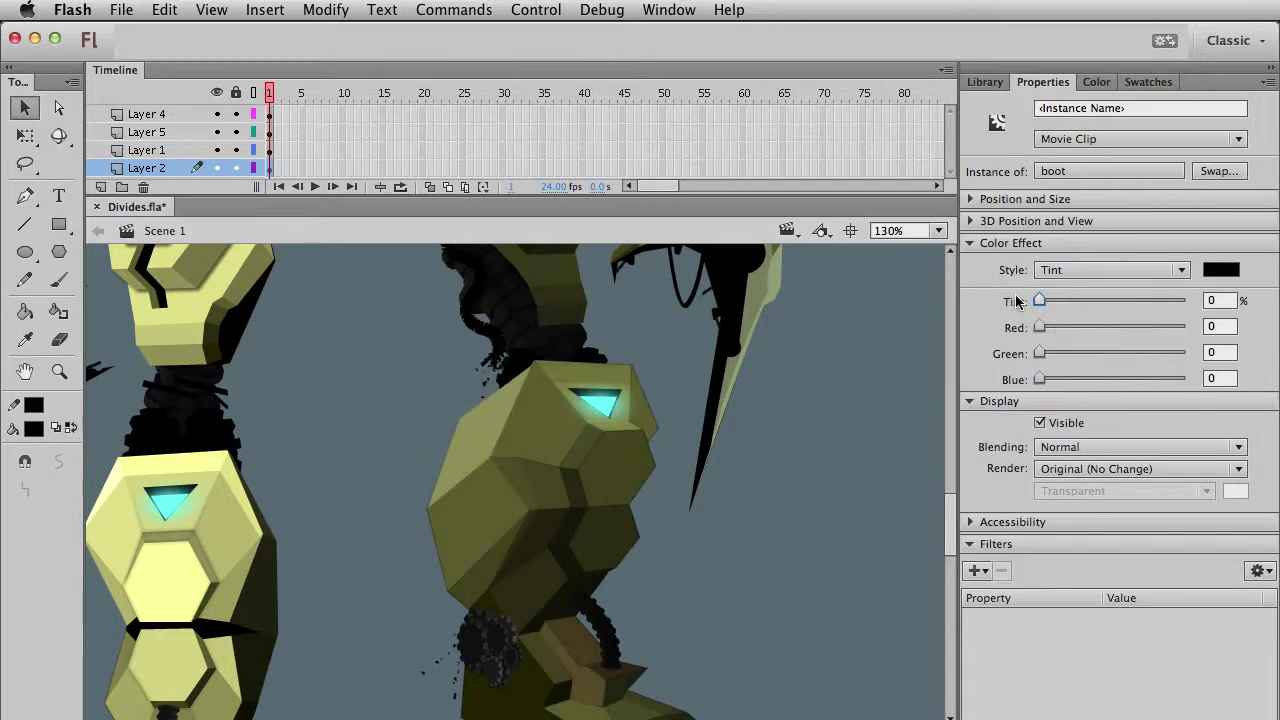
left_click(771, 594)
left_click_drag(771, 594, 778, 556)
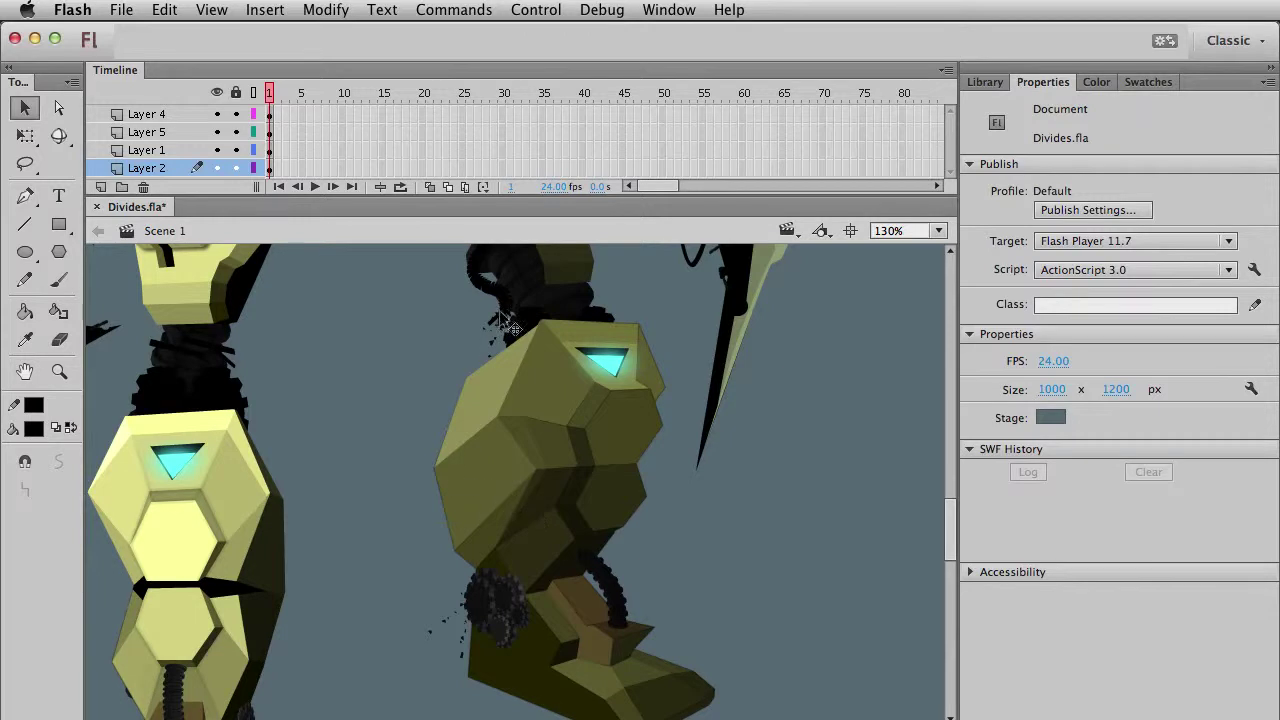
Open the boot symbol for editing and try a lighter yellow-green fill on its upper outer side face.
left_click(488, 549)
double_click(470, 503)
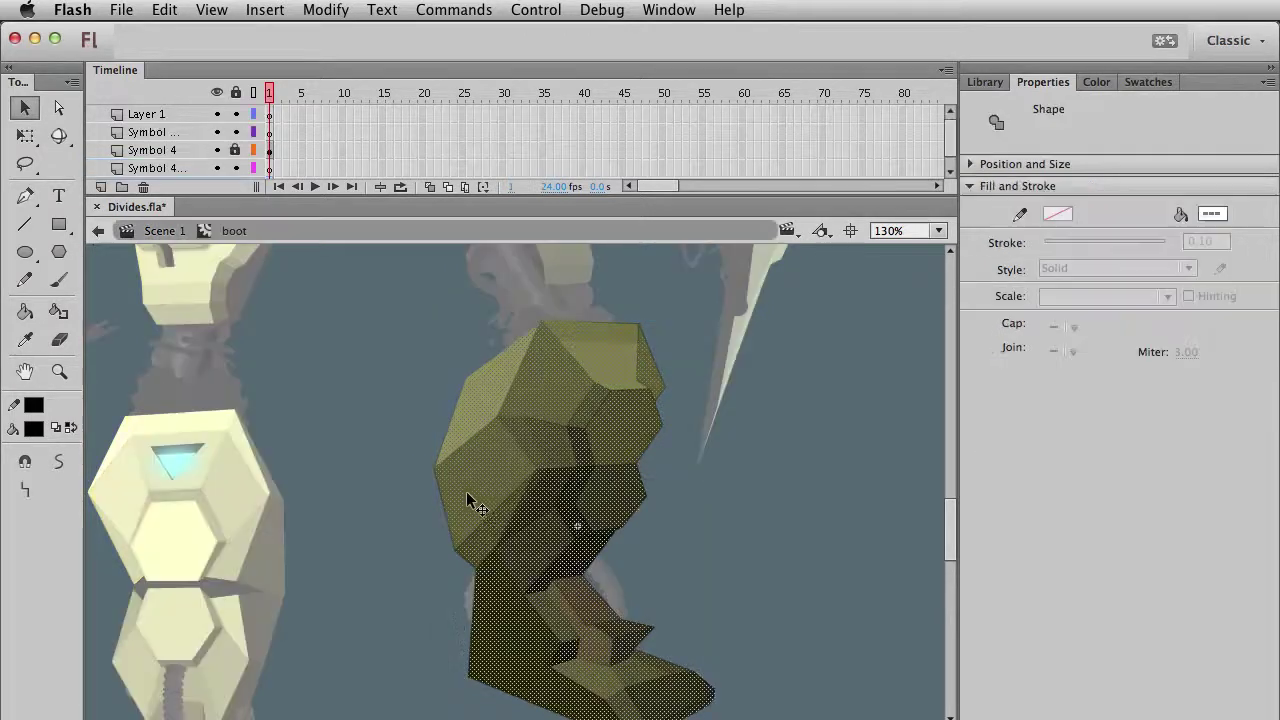
left_click(436, 462)
left_click(447, 453)
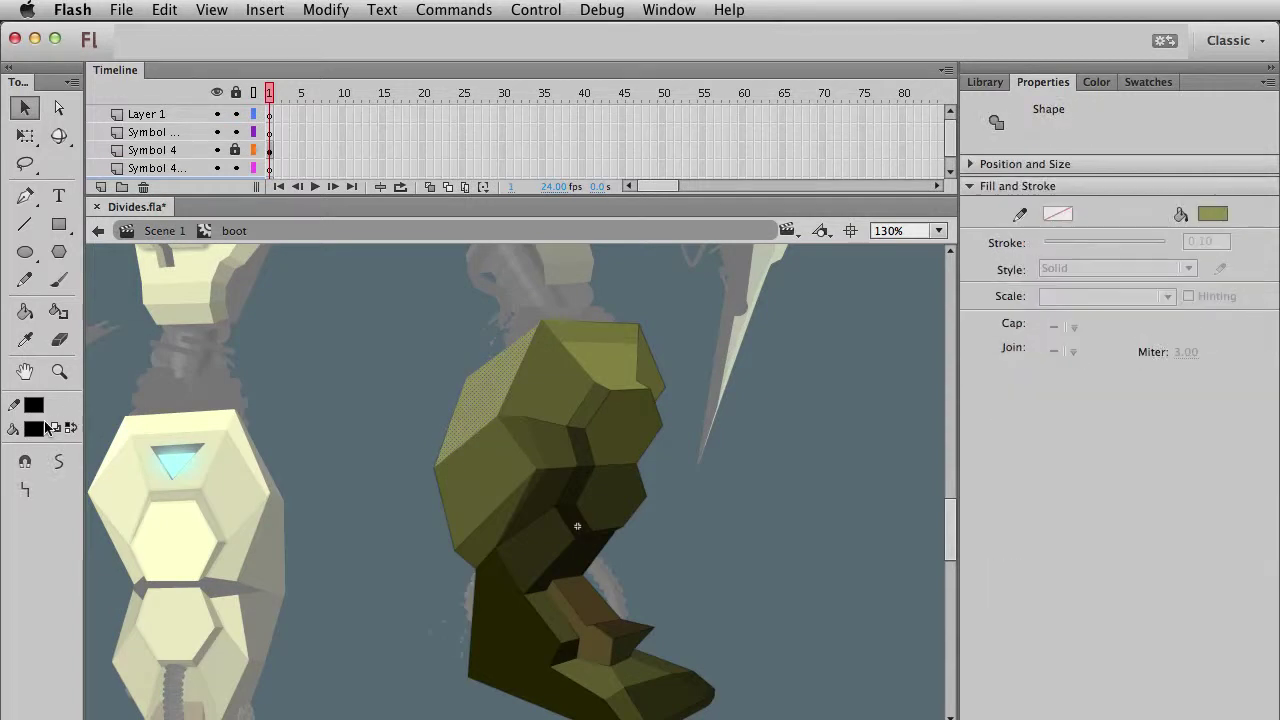
left_click(45, 423)
left_click(157, 606)
left_click(352, 566)
Try a lighter yellow-green fill on the large side face just below it and return to Scene 1.
left_click(474, 466)
left_click(34, 428)
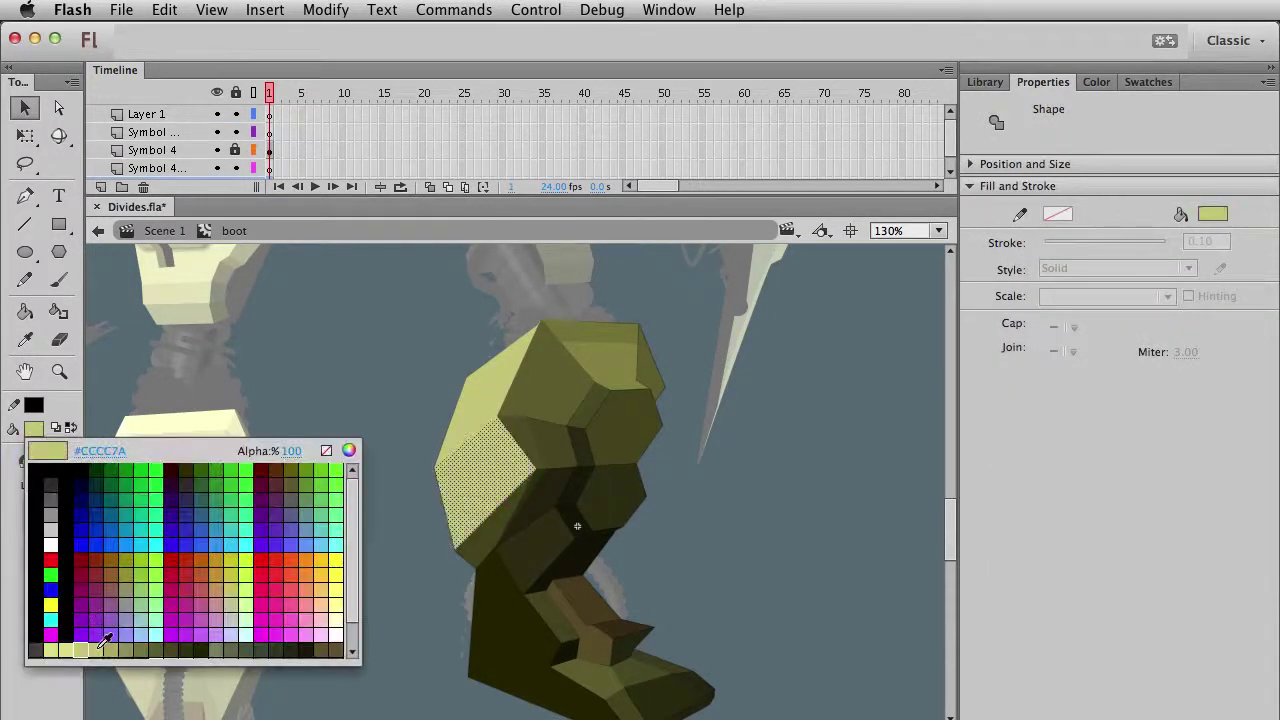
left_click(99, 646)
left_click(34, 428)
left_click(97, 647)
double_click(449, 594)
left_click(763, 571)
key("space")
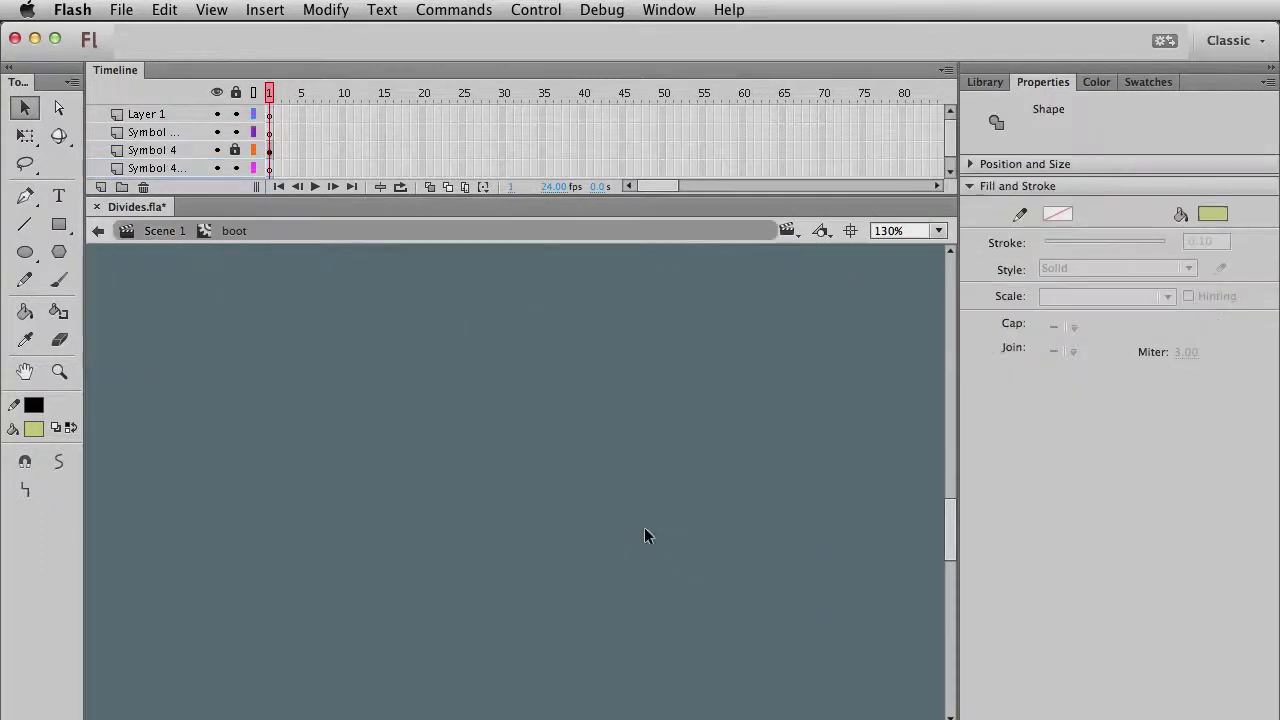
double_click(644, 527)
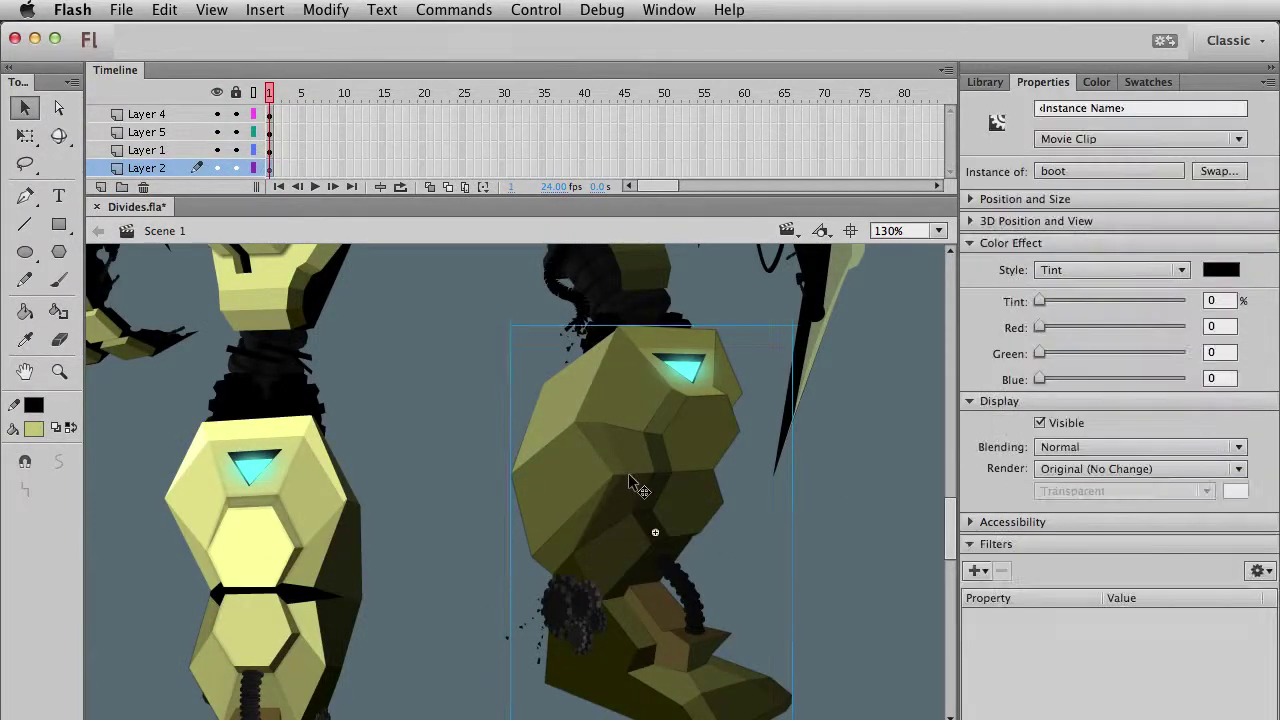
Draw a small rectangle without outline on Layer 4 over the middle of the rear boot and fill it black.
left_click(270, 114)
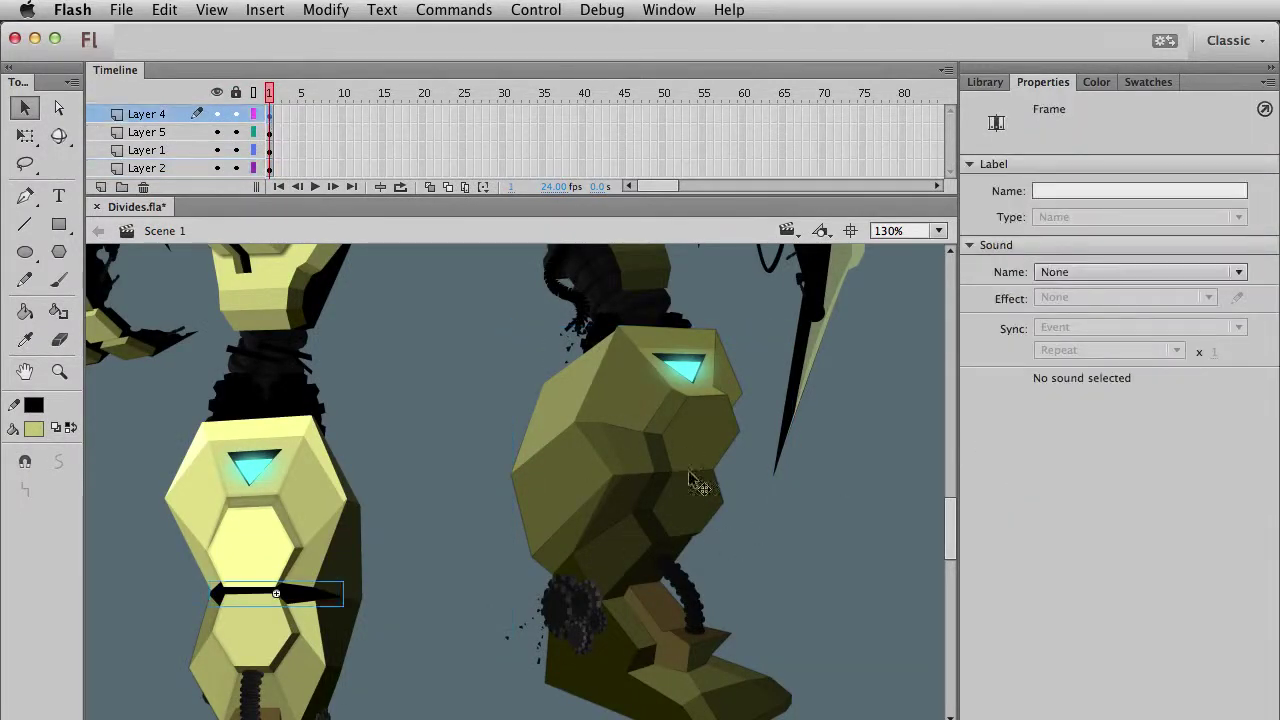
left_click(59, 224)
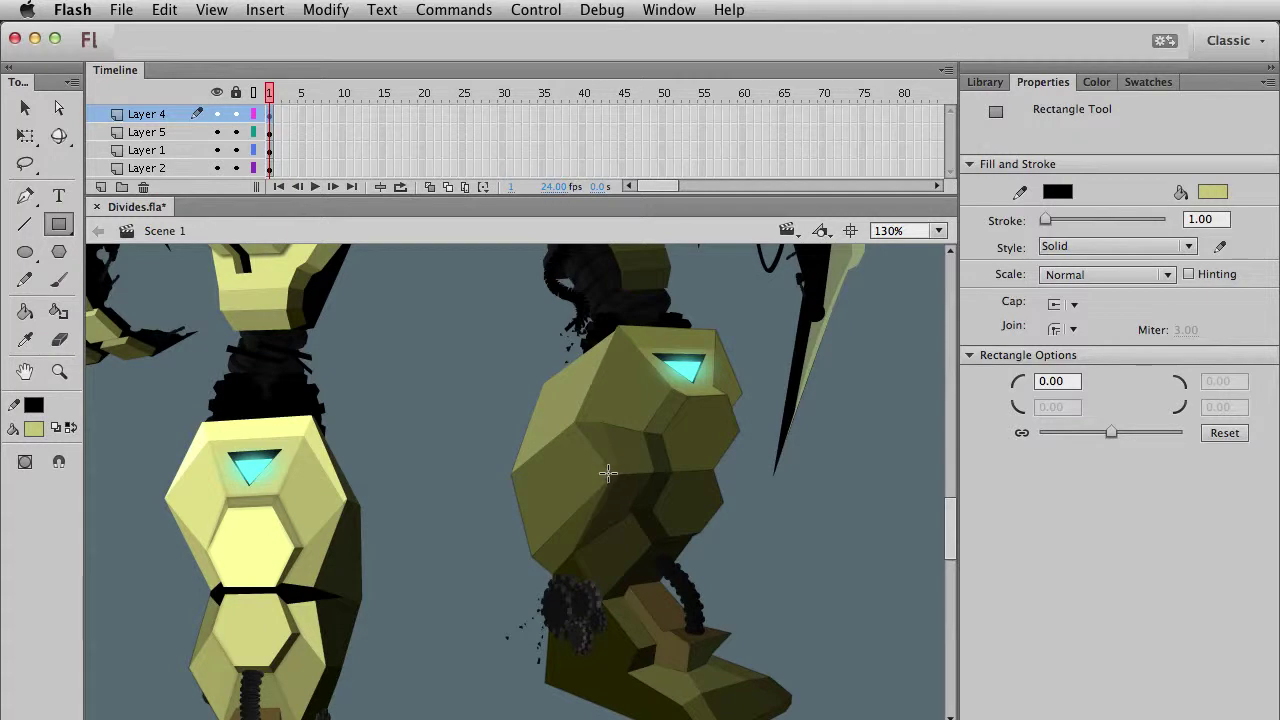
left_click_drag(607, 474, 659, 493)
key("v")
left_click(655, 490)
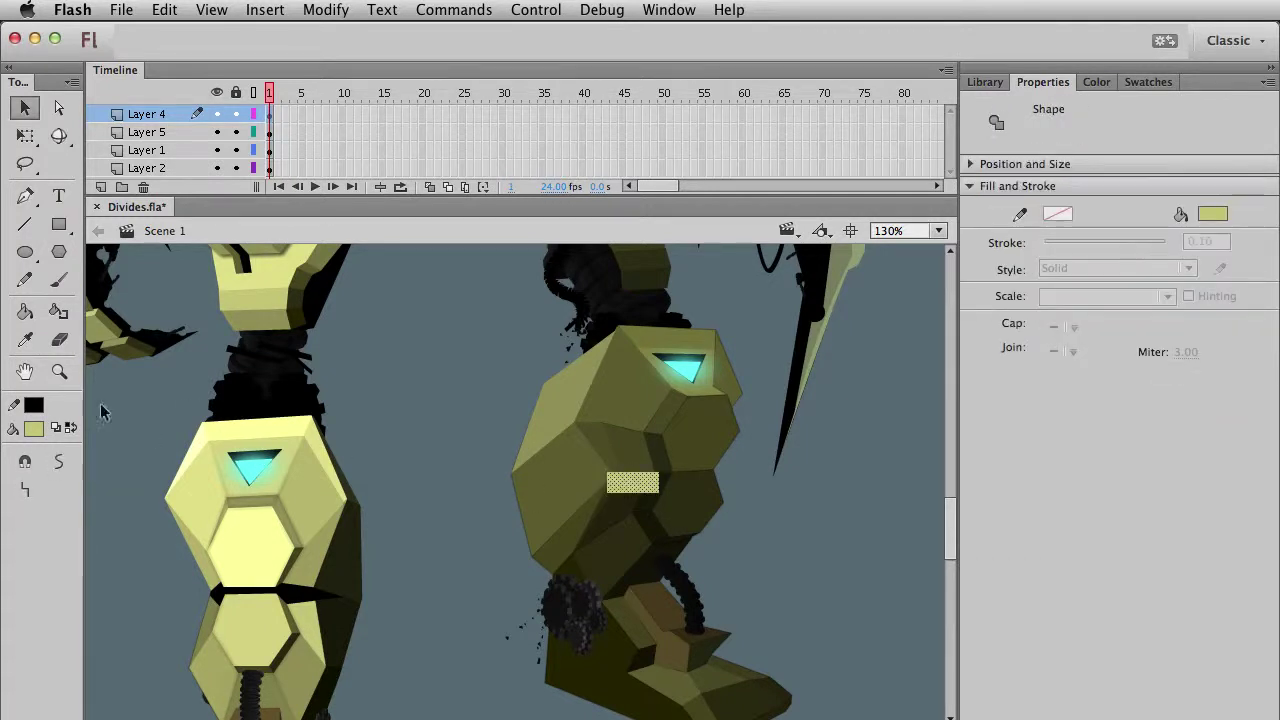
left_click(36, 430)
left_click(36, 468)
left_click(472, 485)
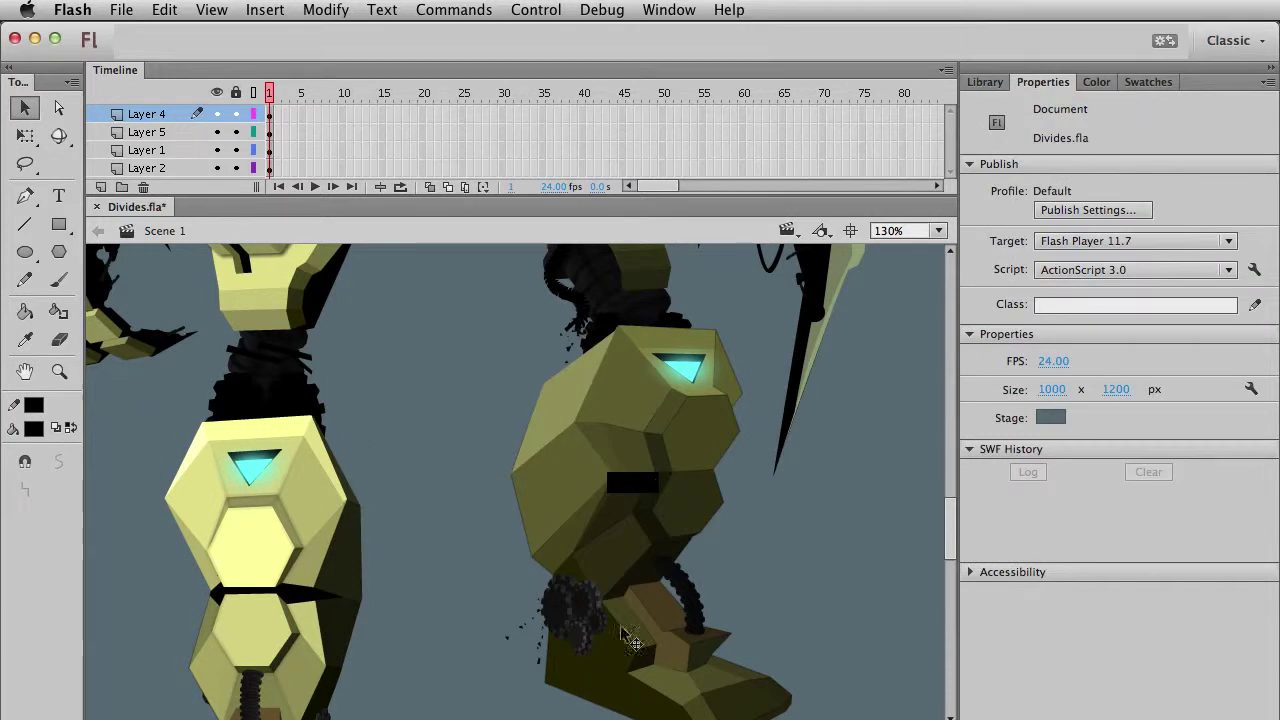
left_click(610, 485)
key("Delete")
key("super+z")
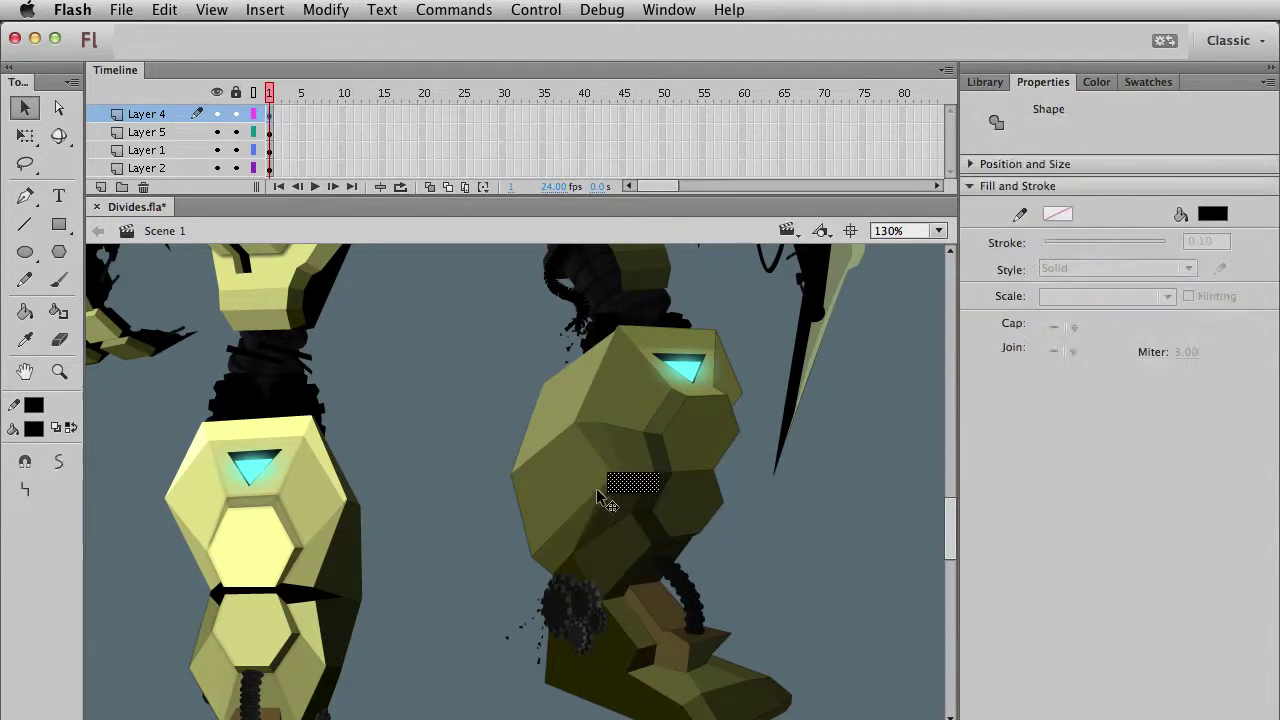
Reshape the black rectangle into a wedge that tapers to the large side plate's inner corner and follows the surrounding plate edges.
left_click(57, 373)
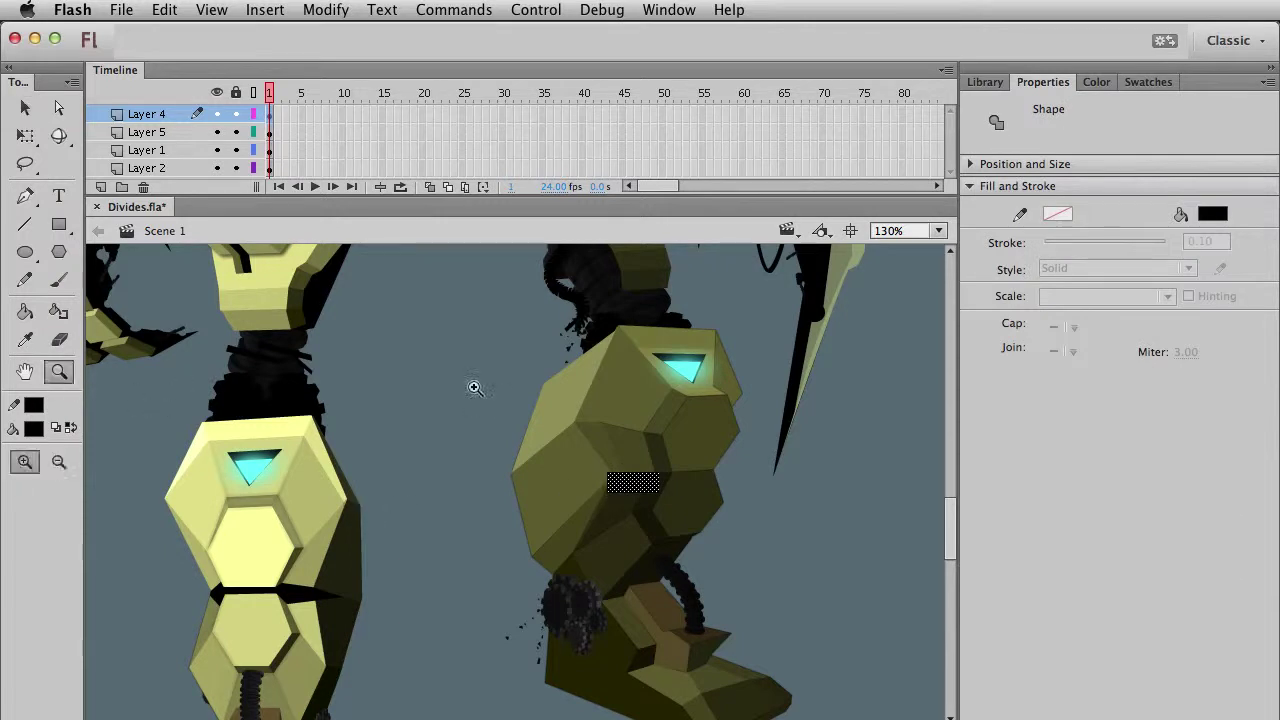
left_click_drag(470, 382, 768, 576)
key("v")
left_click(790, 585)
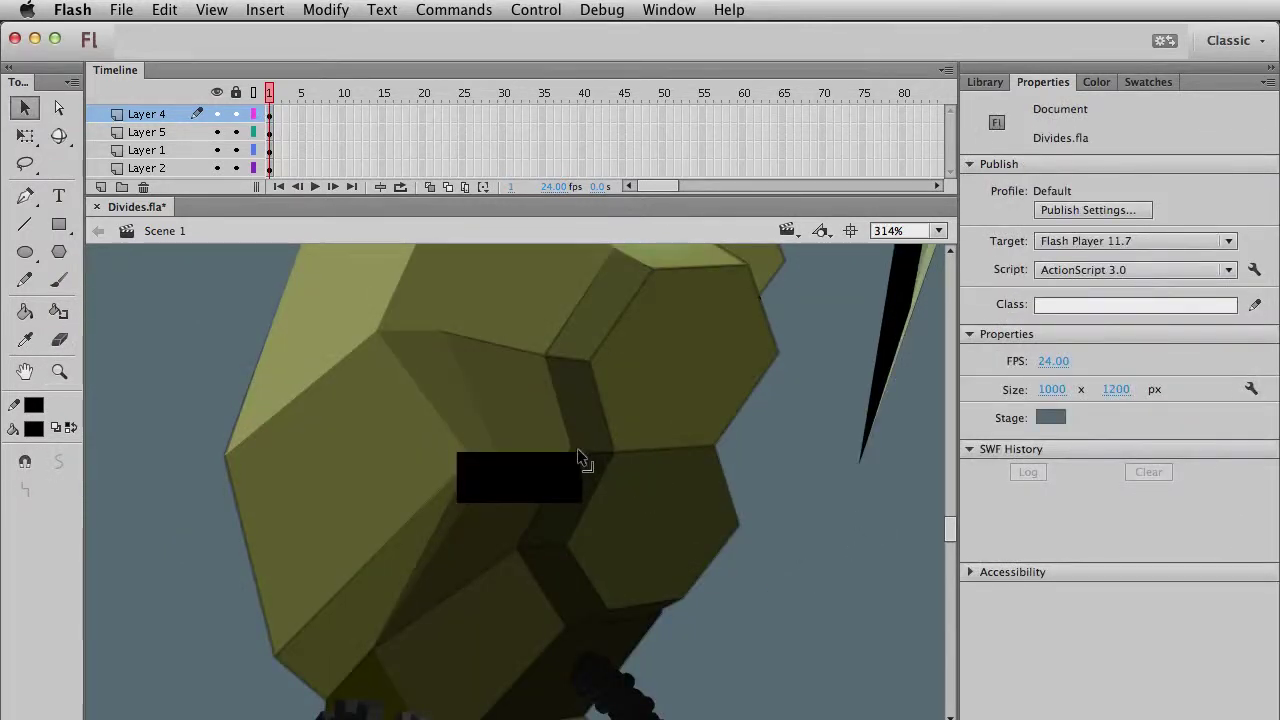
left_click_drag(582, 453, 576, 436)
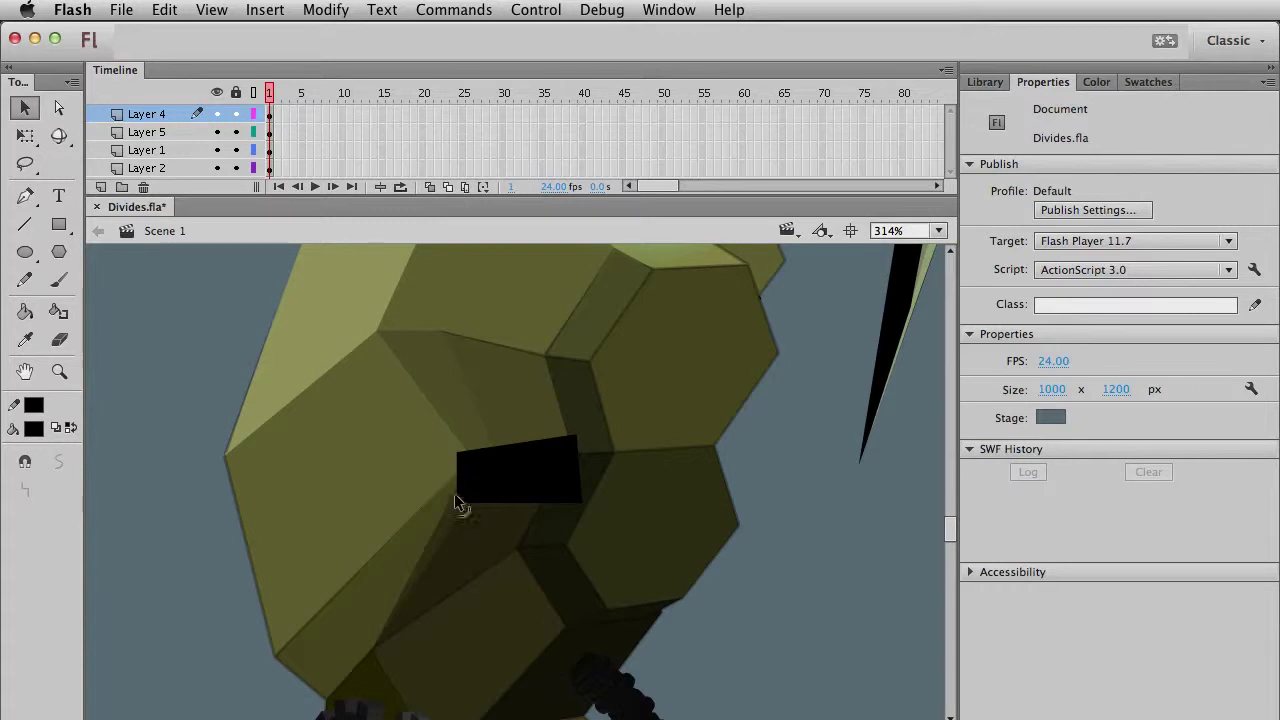
left_click_drag(456, 448, 472, 454)
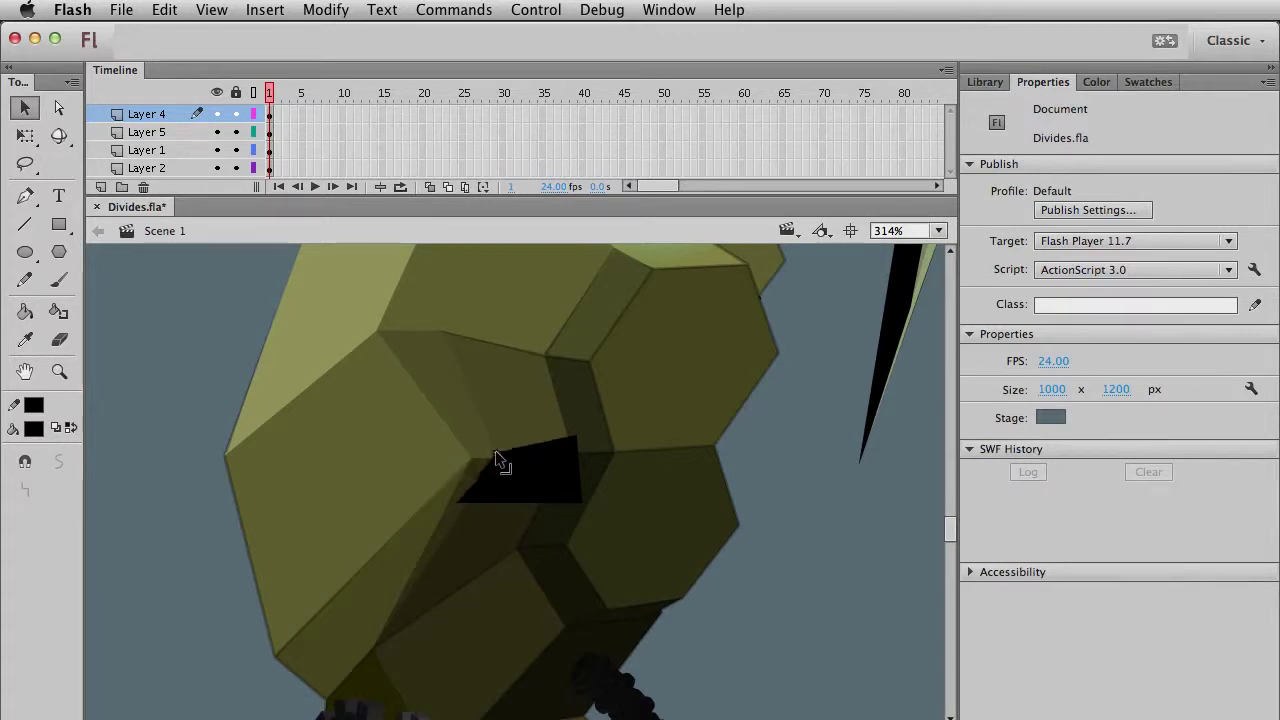
left_click_drag(459, 501, 473, 461)
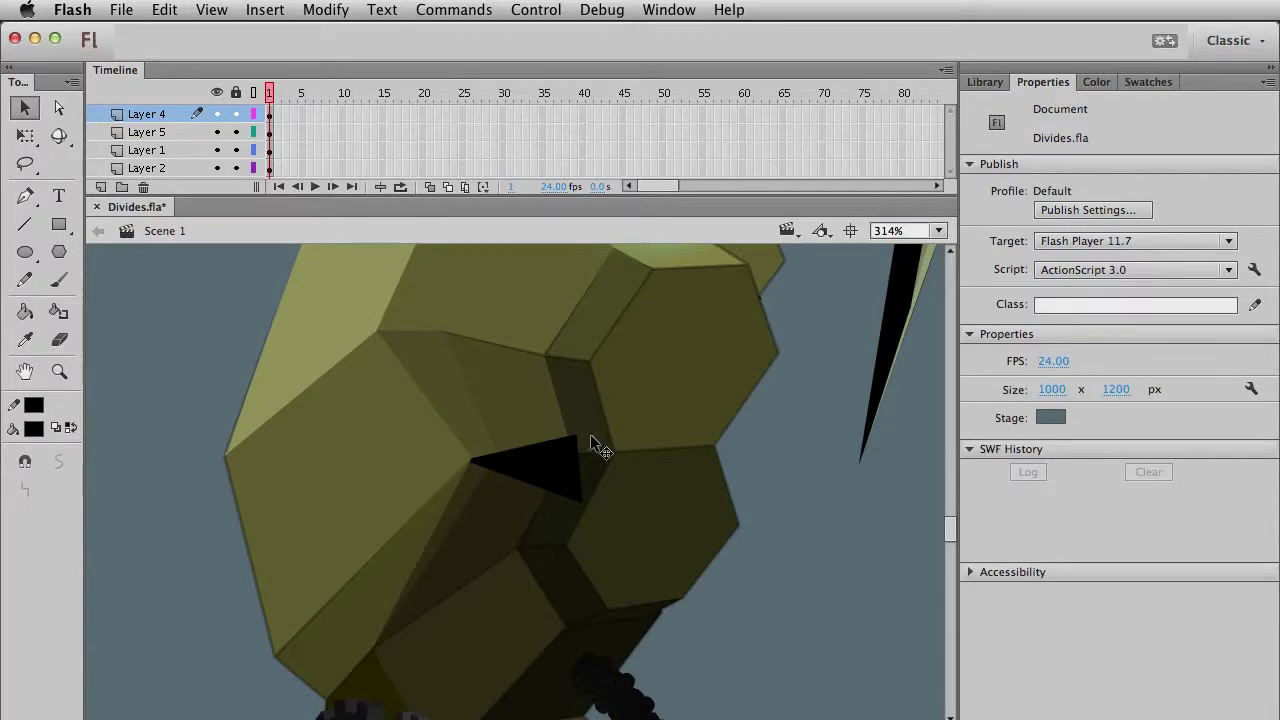
left_click_drag(580, 501, 565, 458)
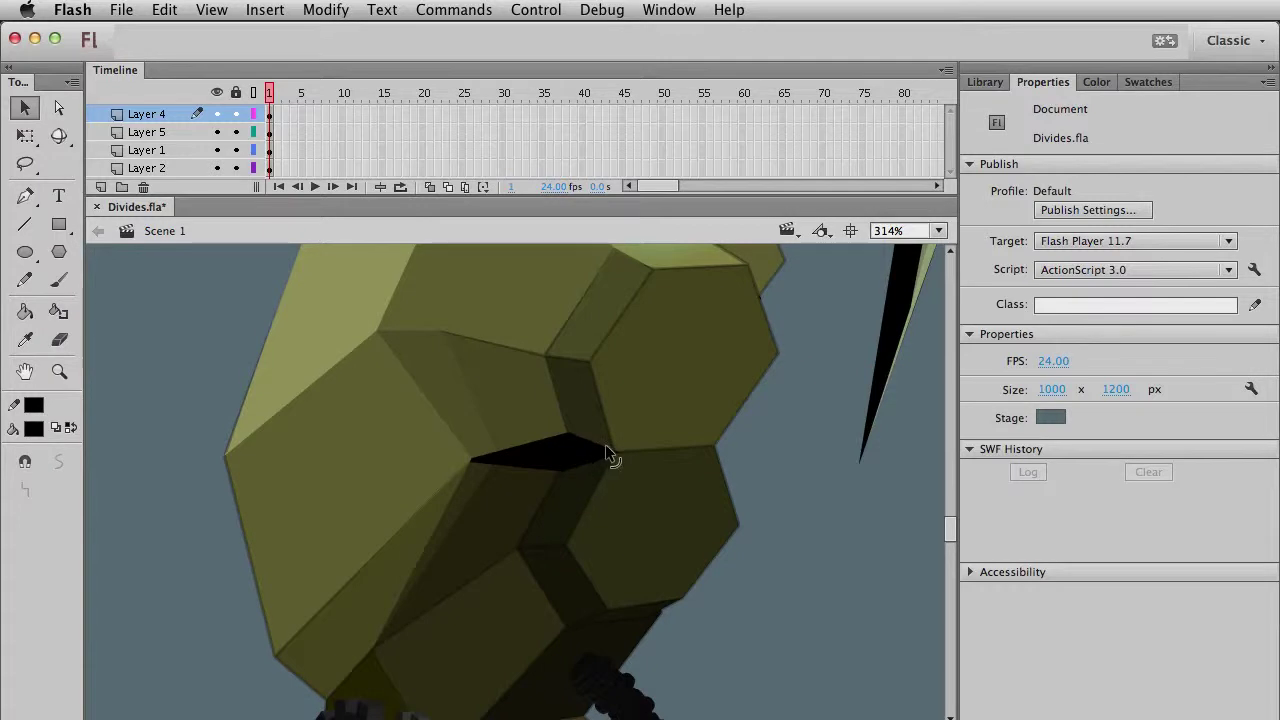
Extend the gap as a thin band between the two hexagonal plates to the boot's silhouette and raise its upper peak.
left_click_drag(602, 450, 714, 450)
left_click_drag(619, 433, 723, 433)
key("super+z")
left_click(757, 472)
left_click_drag(612, 434, 567, 425)
left_click(570, 432)
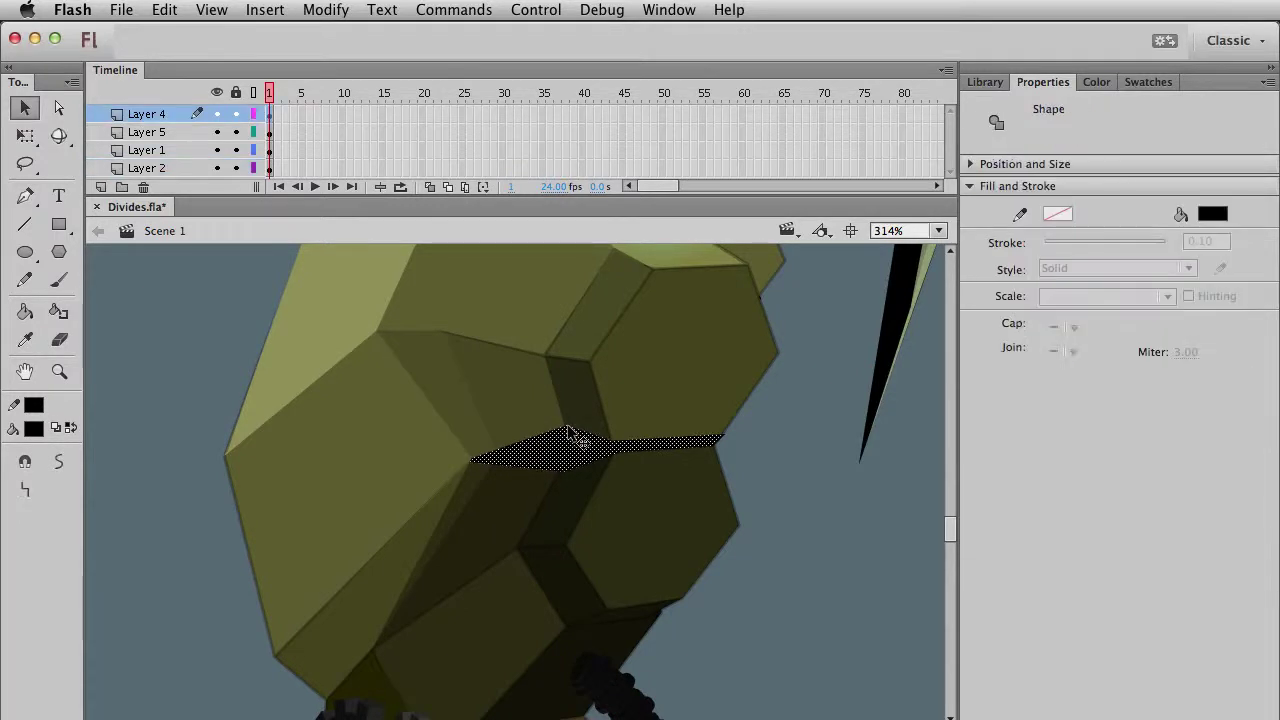
left_click(794, 514)
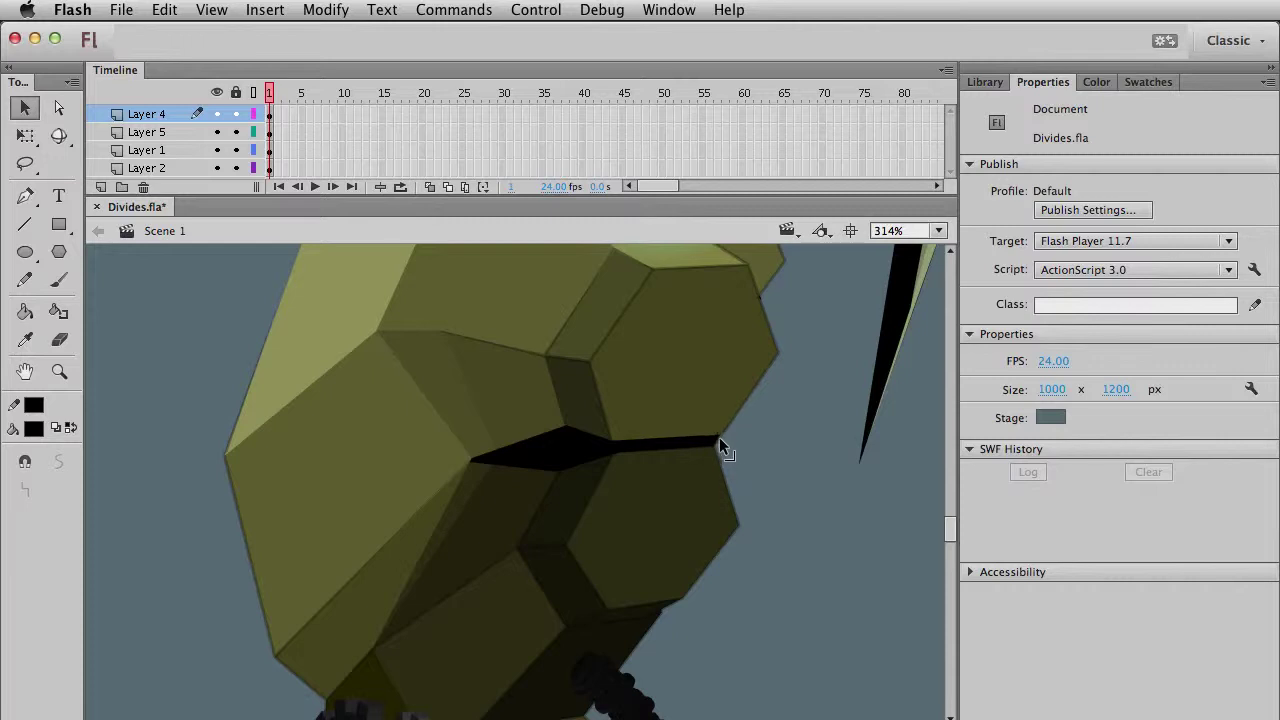
Narrow the band between the hexagons by slightly lowering its upper corners.
left_click_drag(609, 441, 614, 446)
left_click_drag(722, 437, 721, 439)
key("super+1")
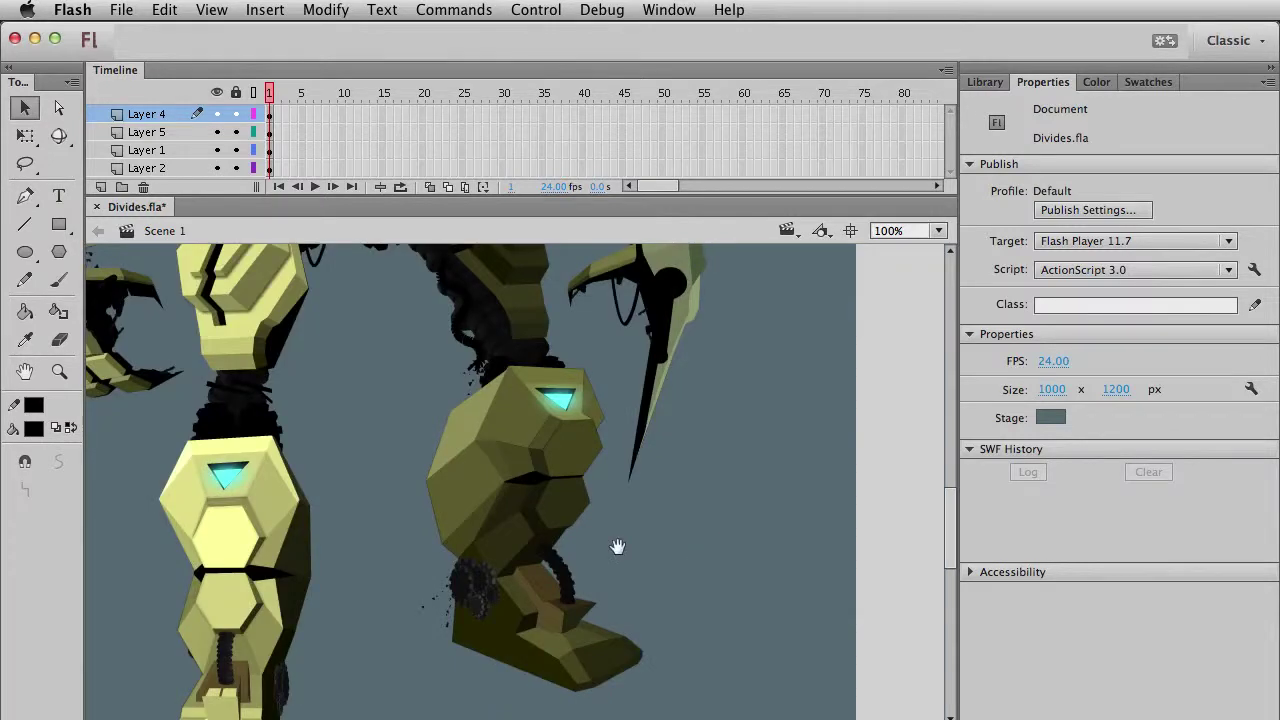
scroll(690, 541, "left", 5)
left_click(652, 490)
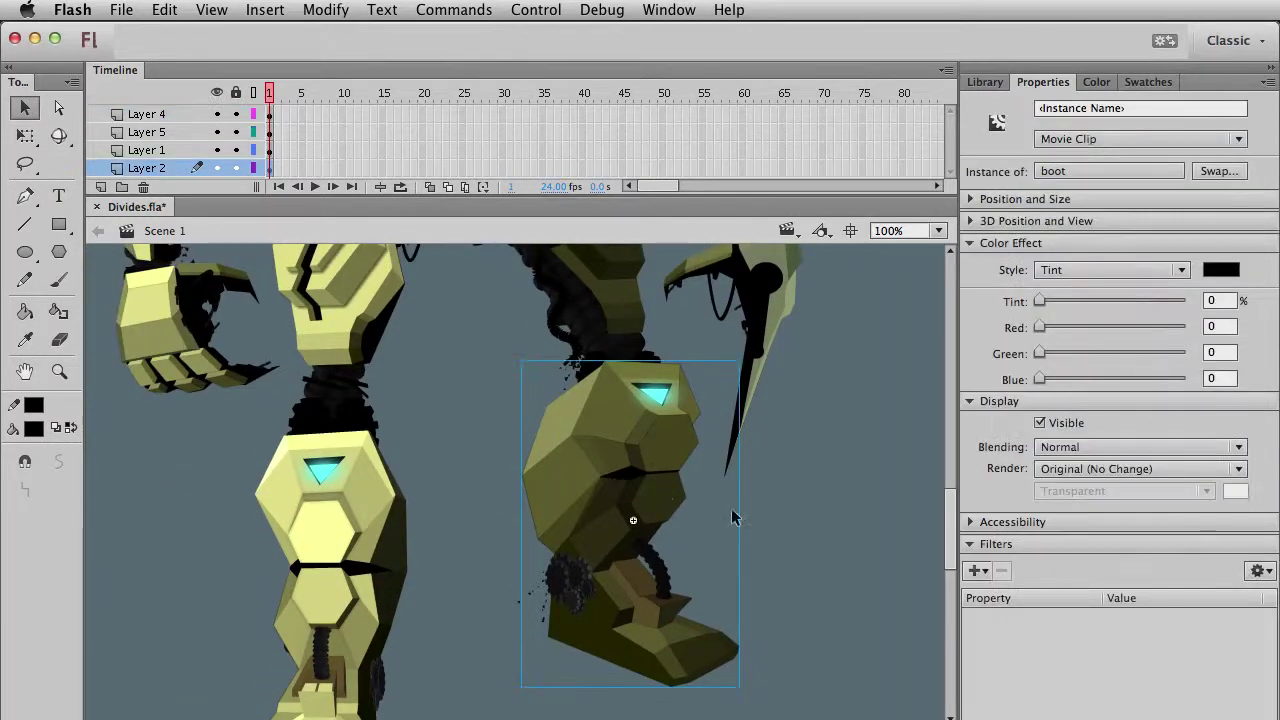
left_click(752, 518)
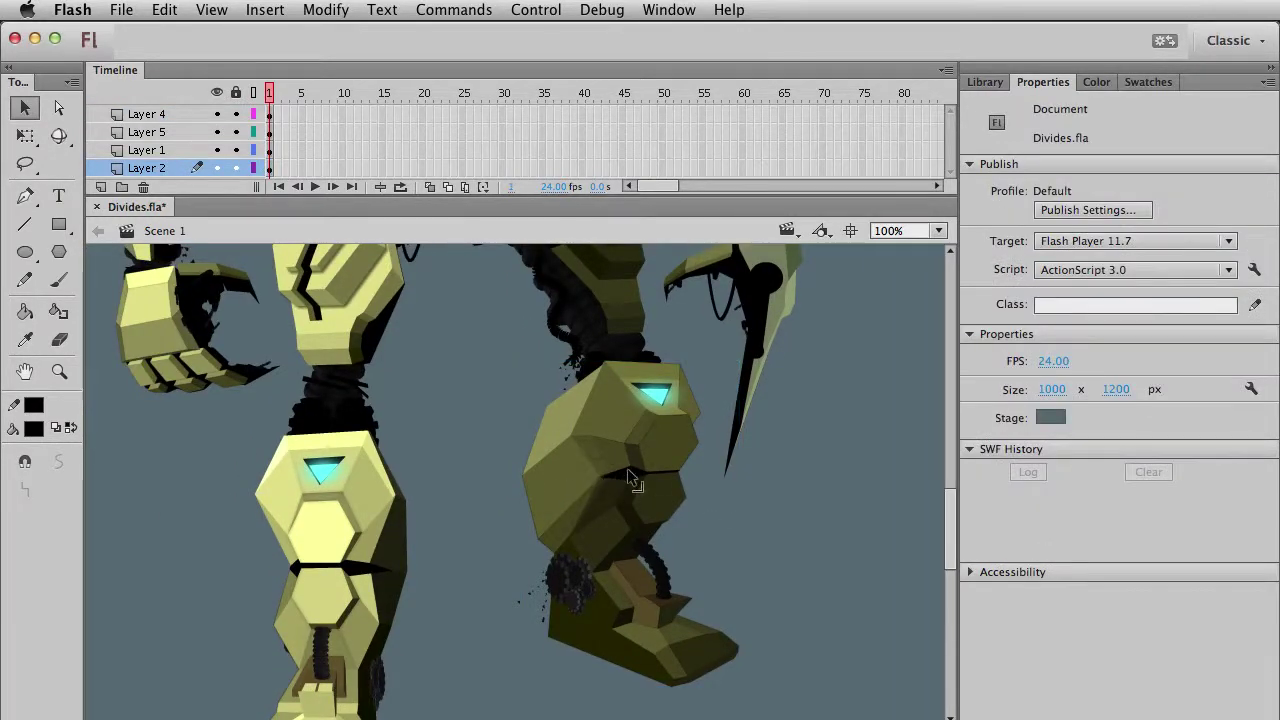
Stretch the gap's pointed end into a long, thin spike across the large side plate.
left_click(59, 371)
left_click_drag(437, 429, 703, 563)
key("v")
left_click_drag(618, 439, 462, 511)
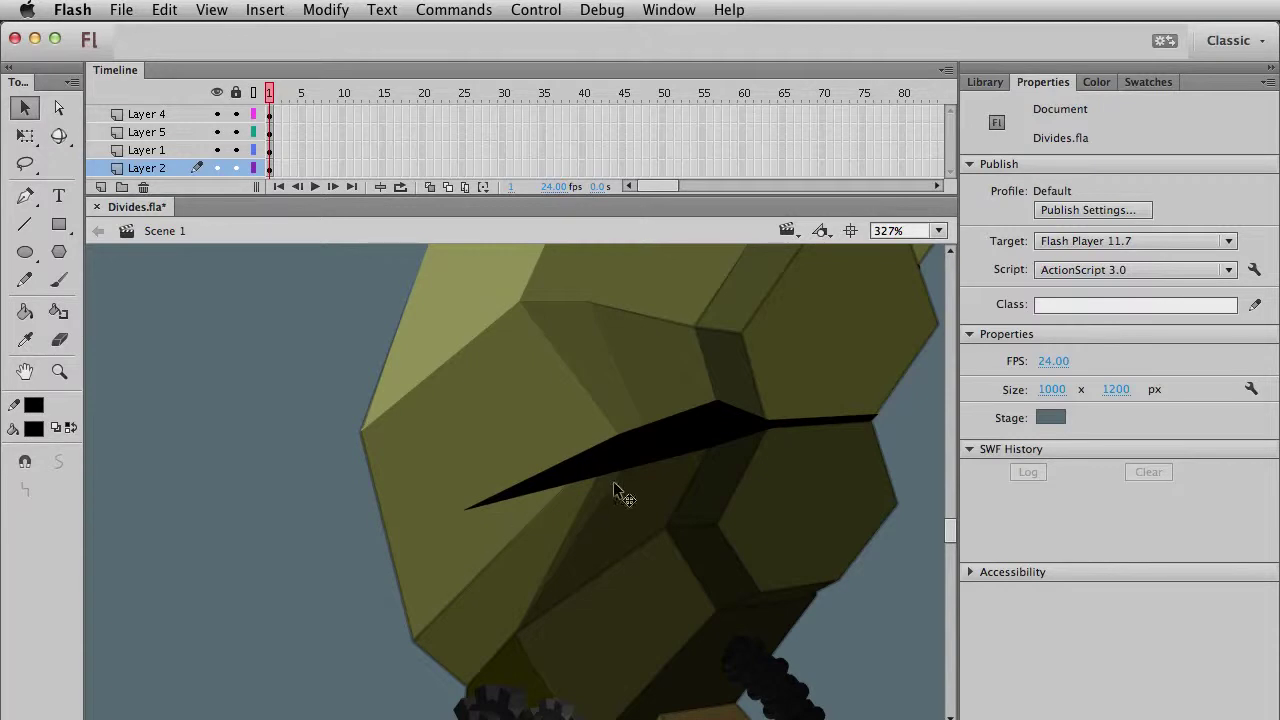
left_click_drag(613, 470, 622, 441)
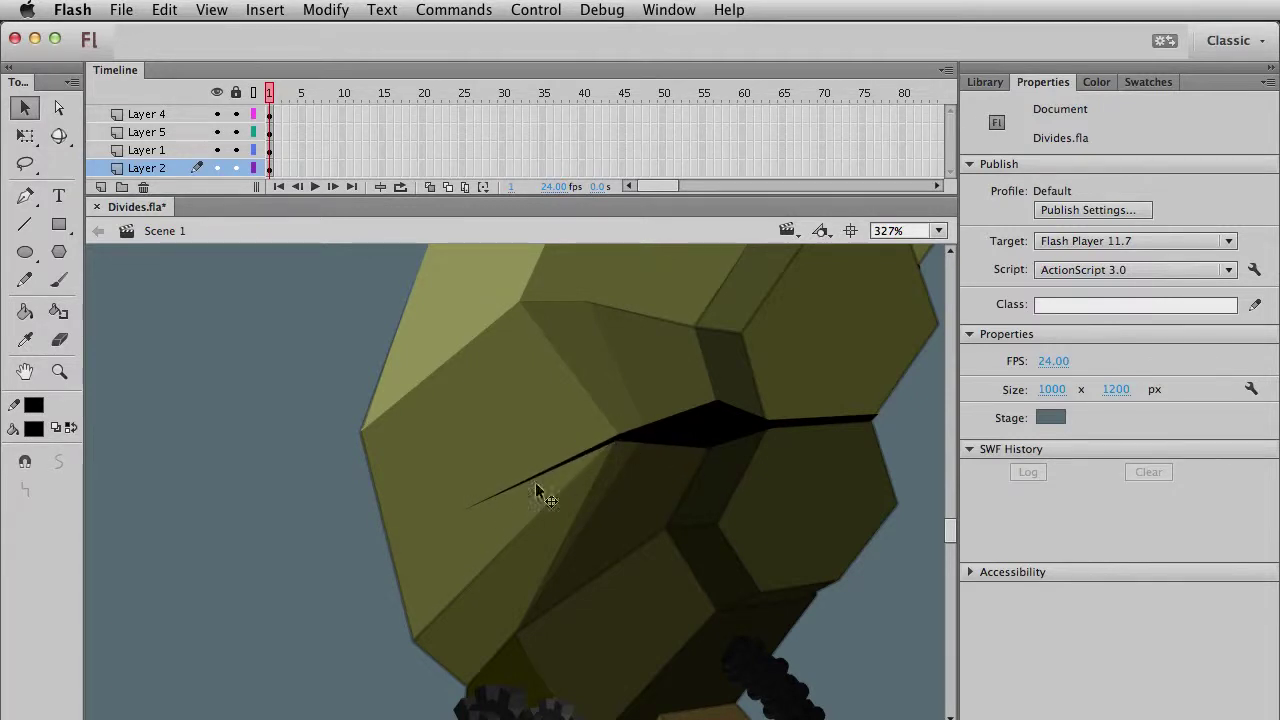
left_click_drag(463, 510, 443, 486)
key("super+1")
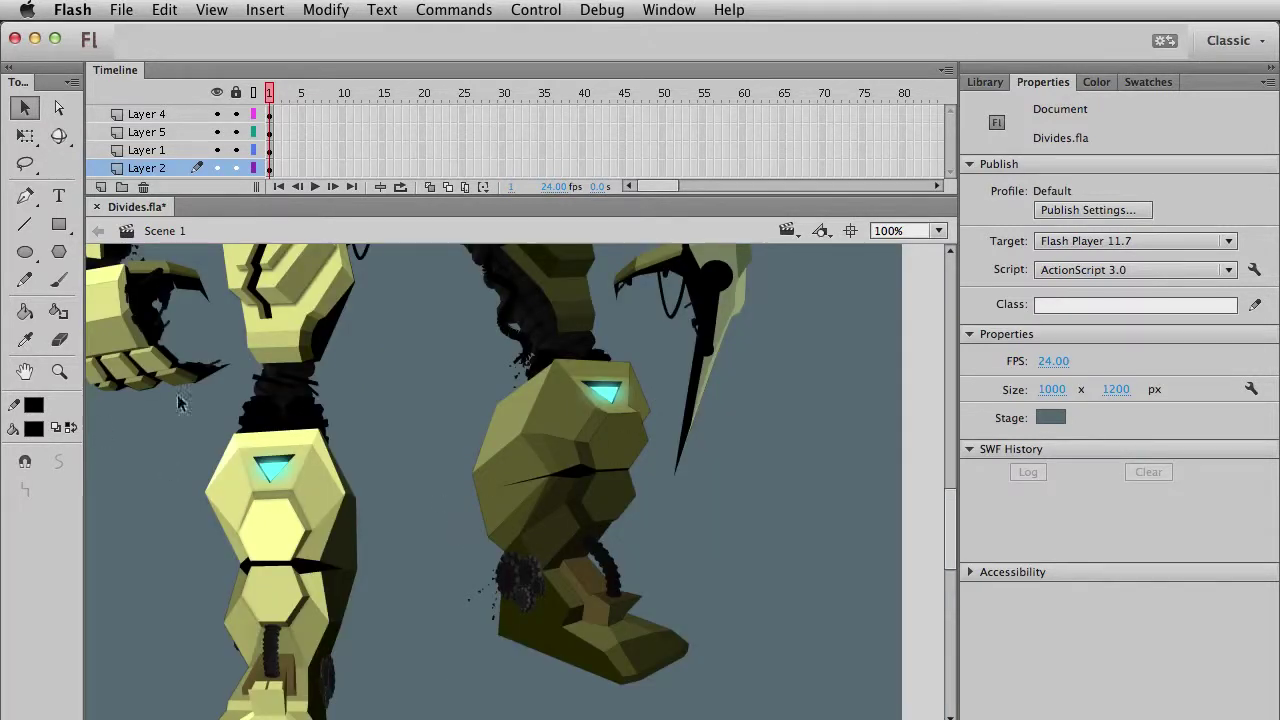
Reshape the thin spike into a broad, blunt-ended slot running diagonally down the large side plate.
left_click(59, 371)
left_click_drag(354, 395, 692, 590)
key("v")
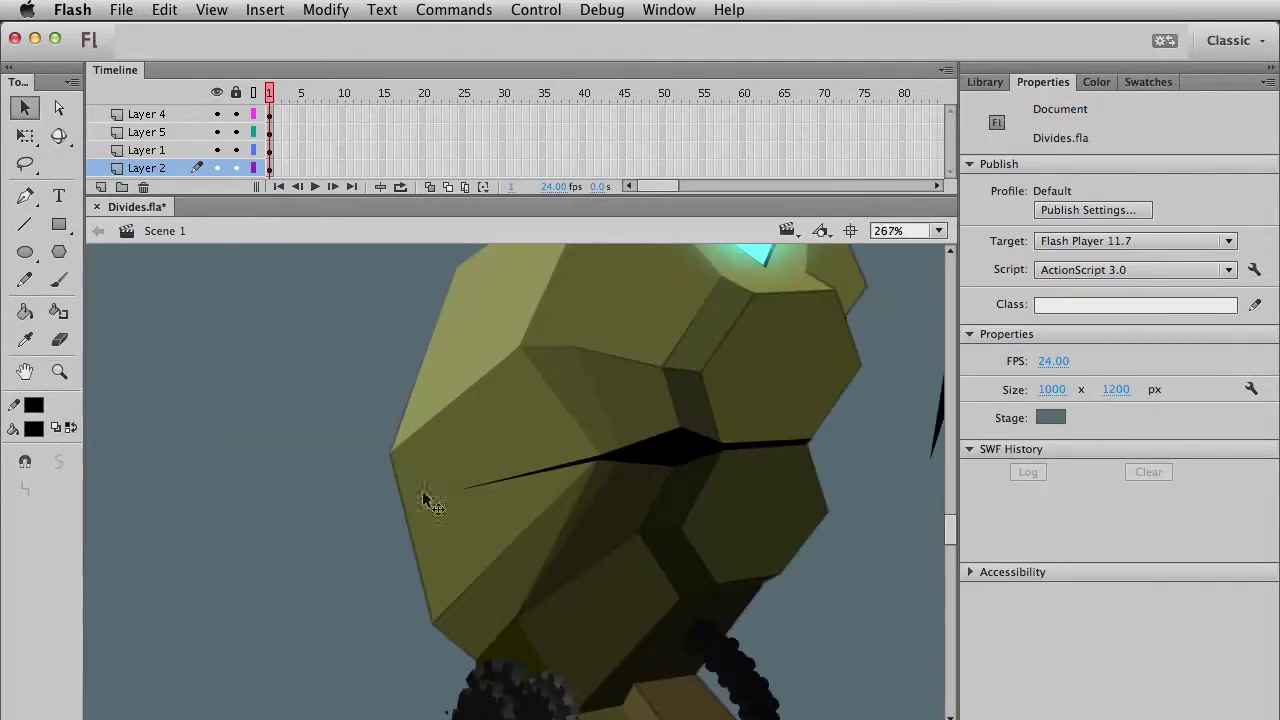
left_click_drag(520, 477, 494, 557)
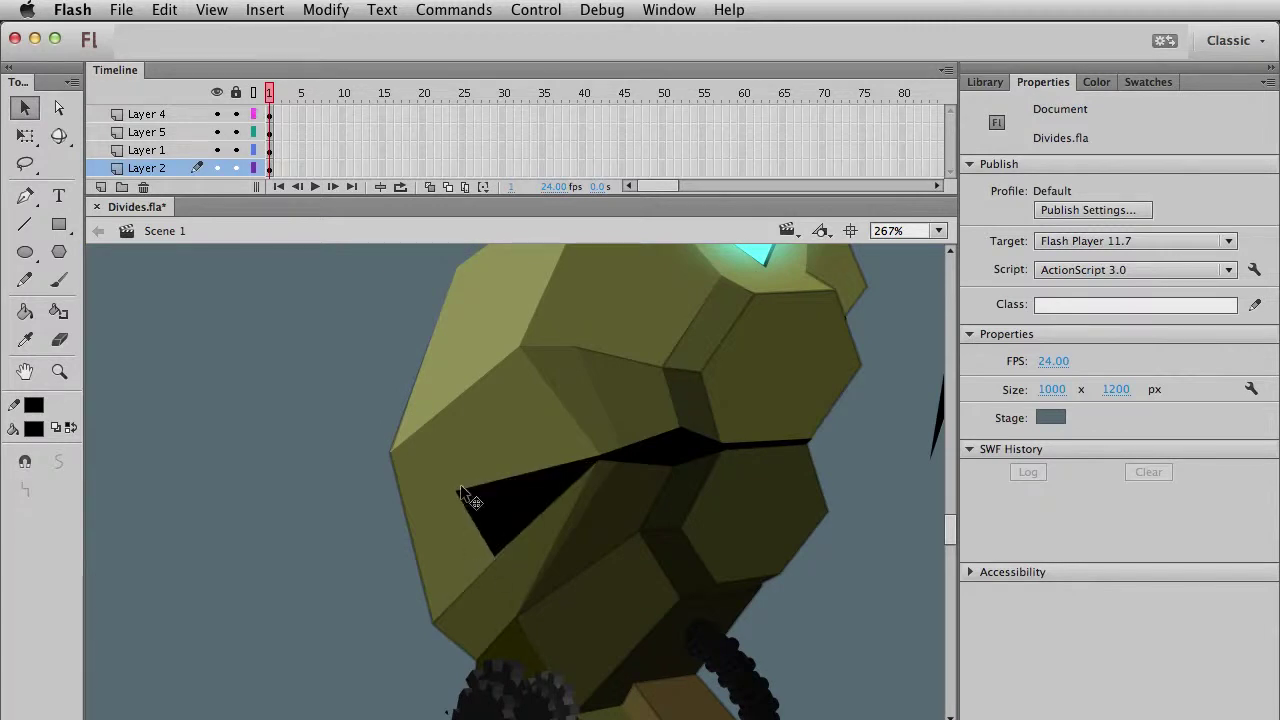
left_click_drag(569, 463, 585, 441)
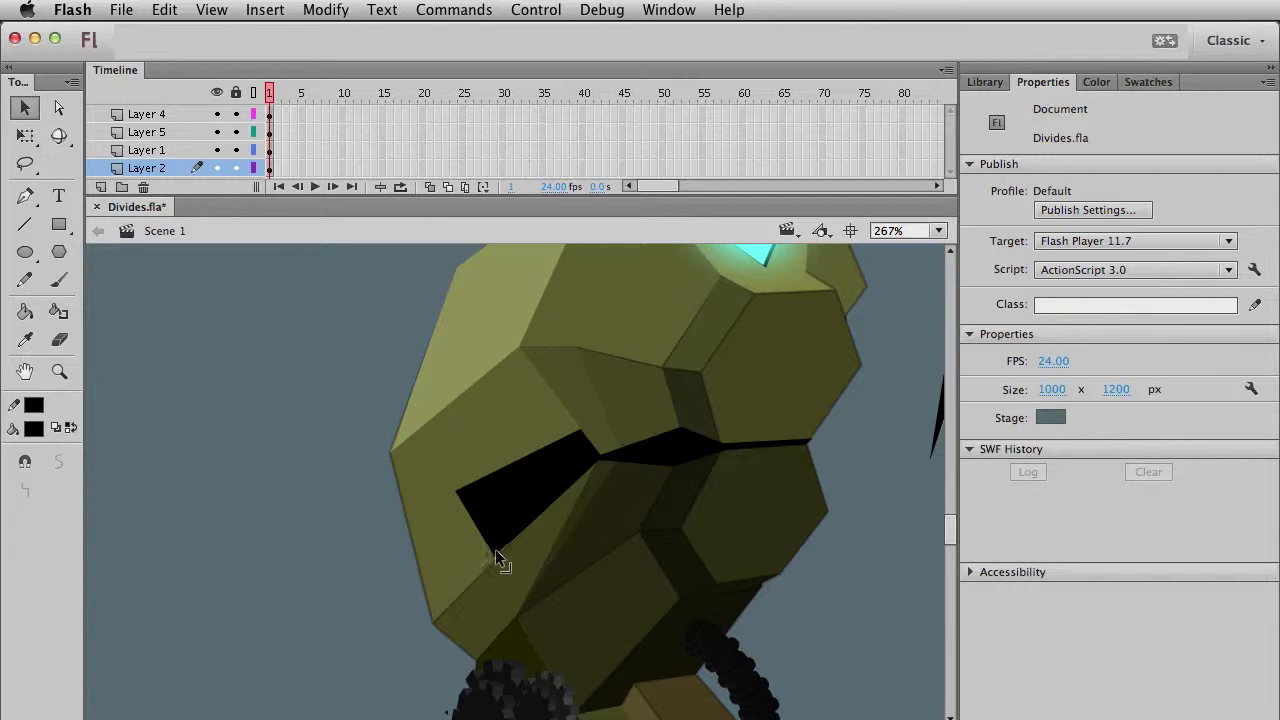
key("super+1")
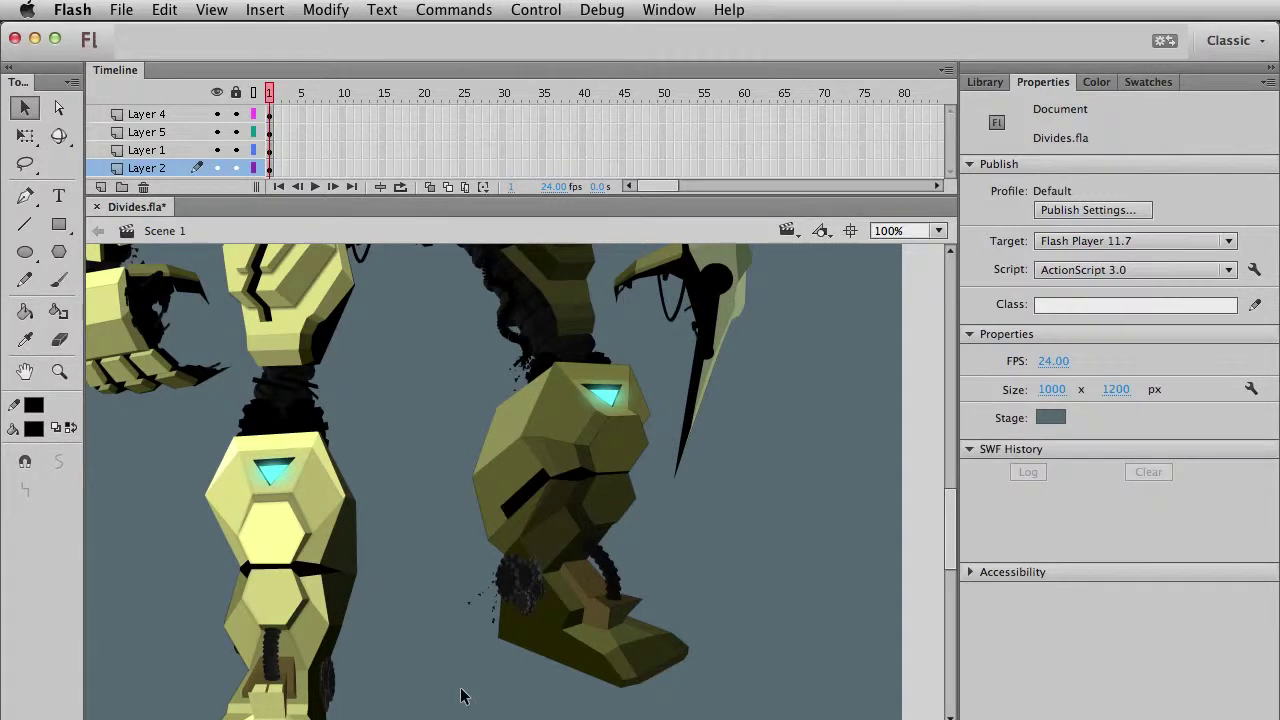
scroll(700, 600, "up", 3)
scroll(700, 600, "left", 3)
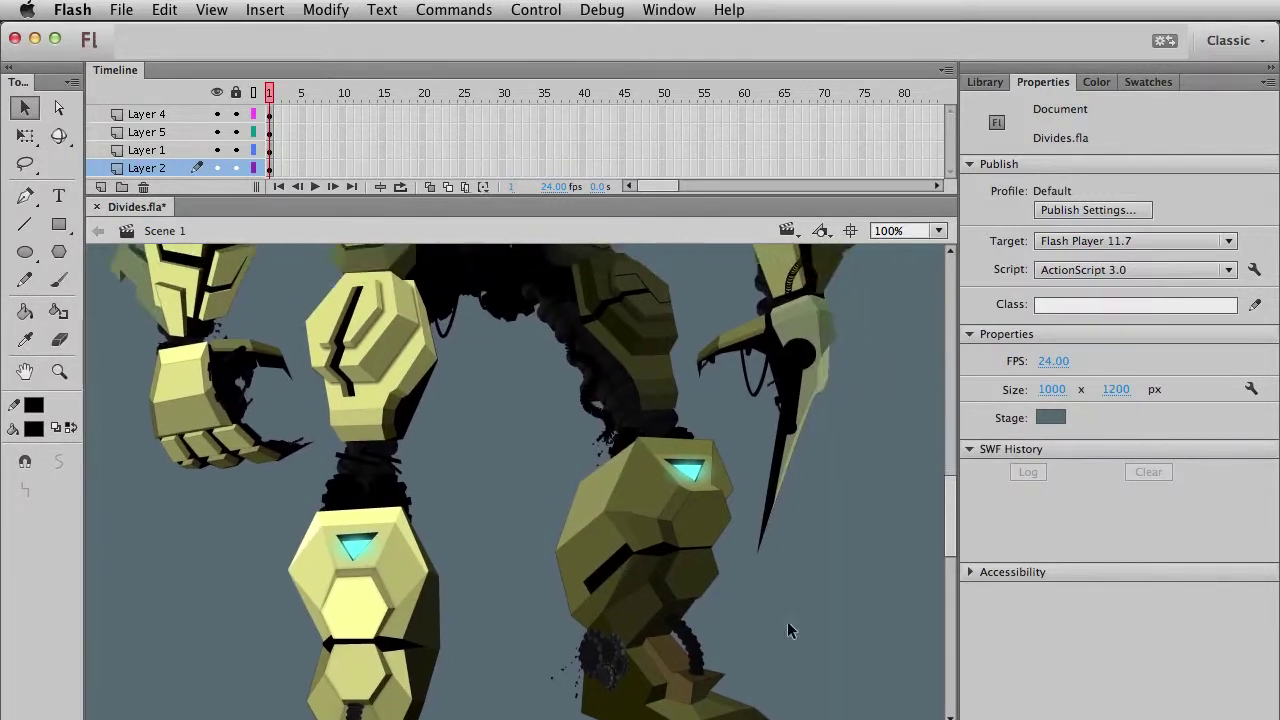
Convert the finished black gap on the boot to a movie clip symbol named "divide boot2".
left_click(645, 570)
left_click(768, 586)
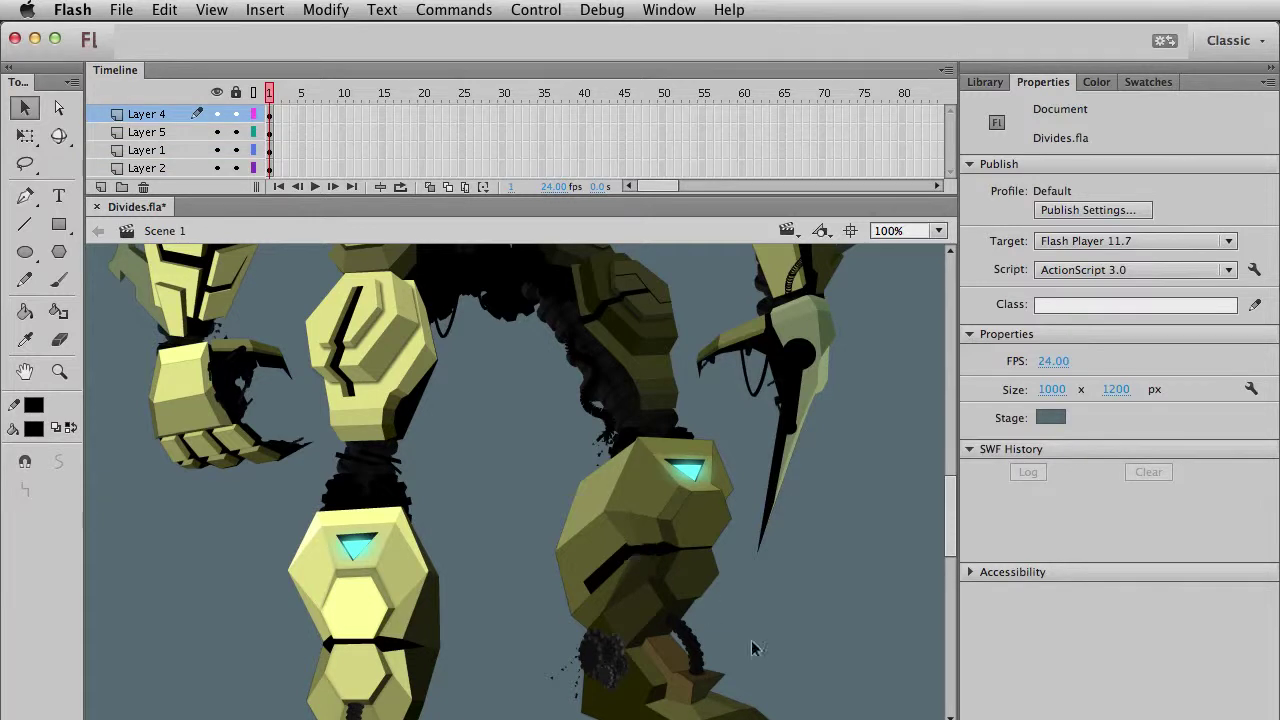
left_click_drag(751, 640, 648, 535)
left_click(543, 452)
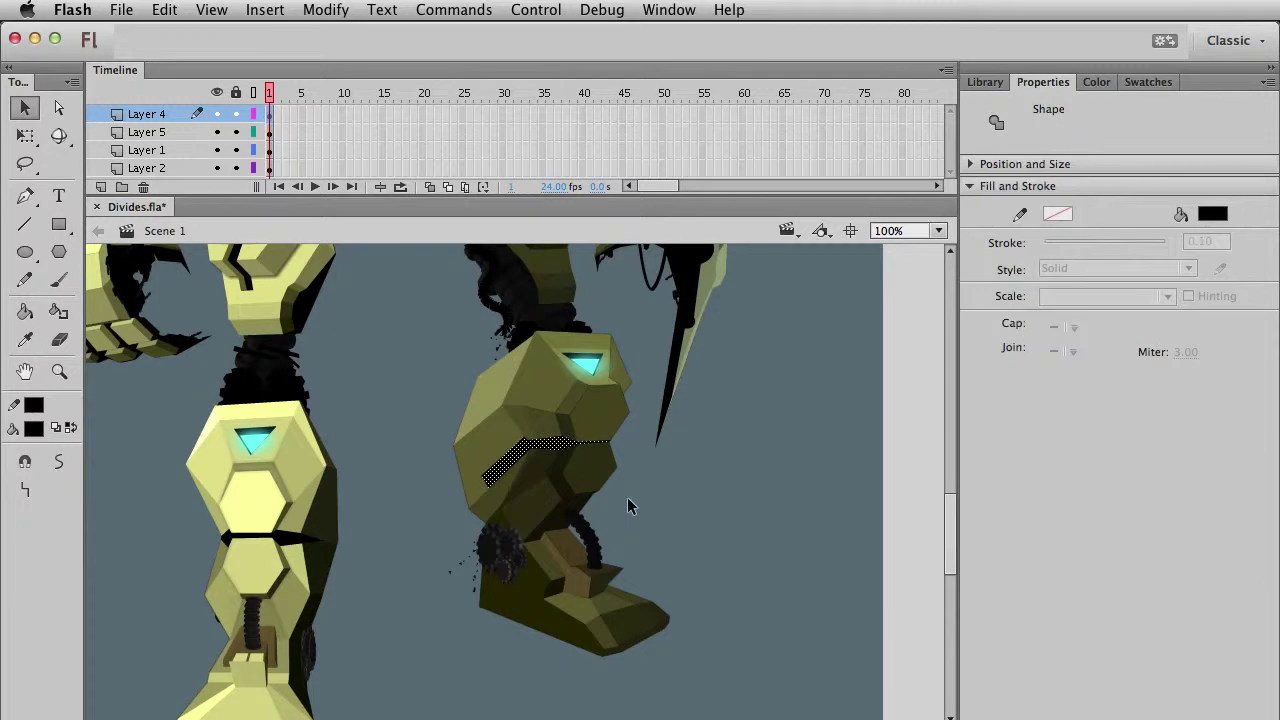
key("F8")
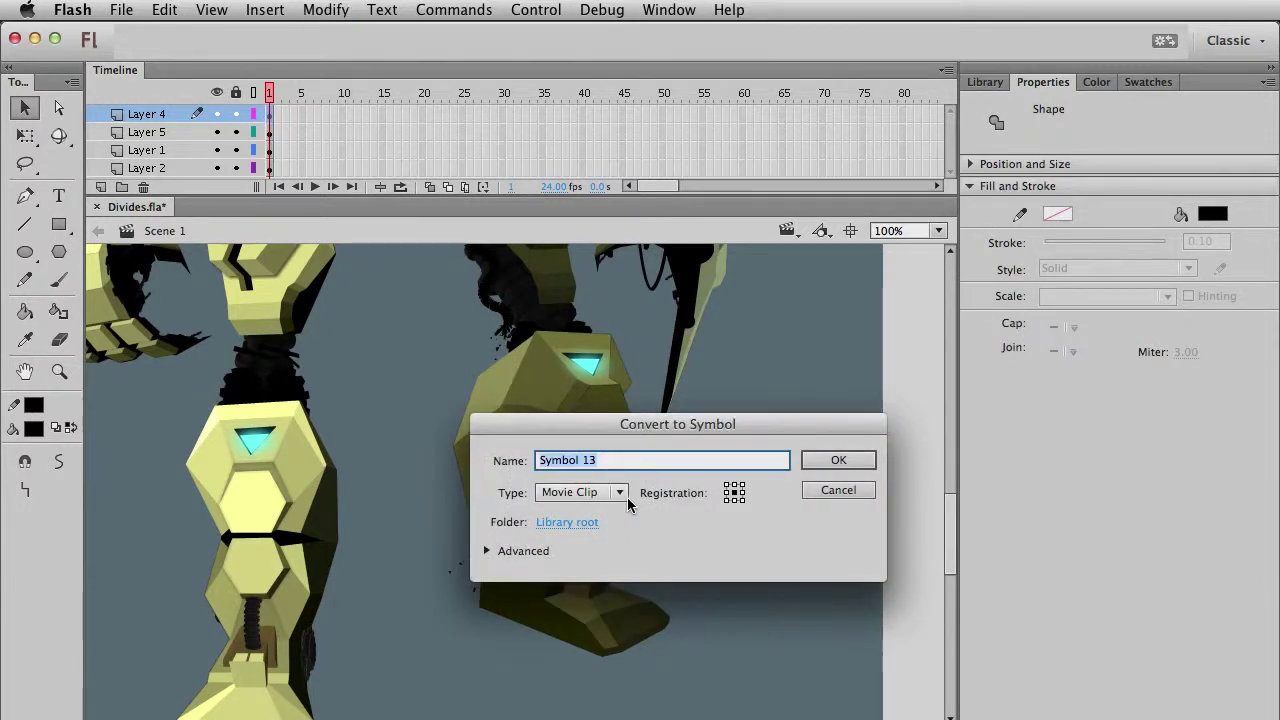
type("divide boot2")
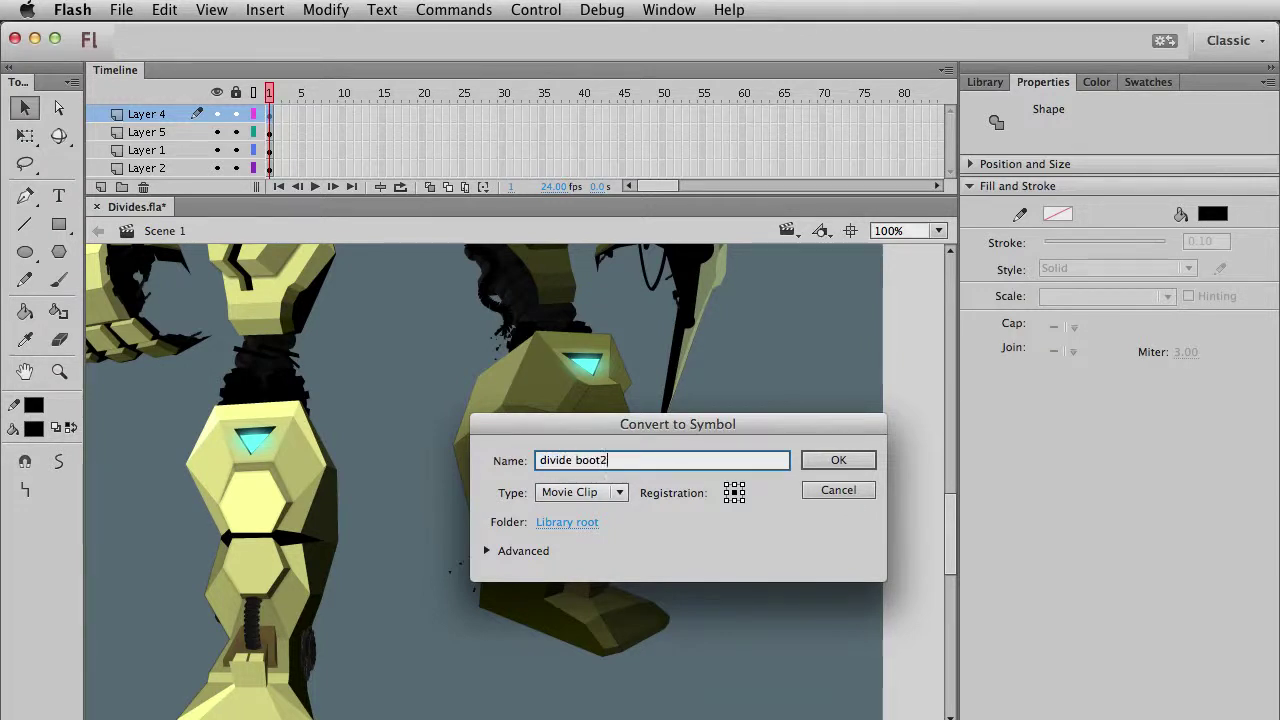
key("Return")
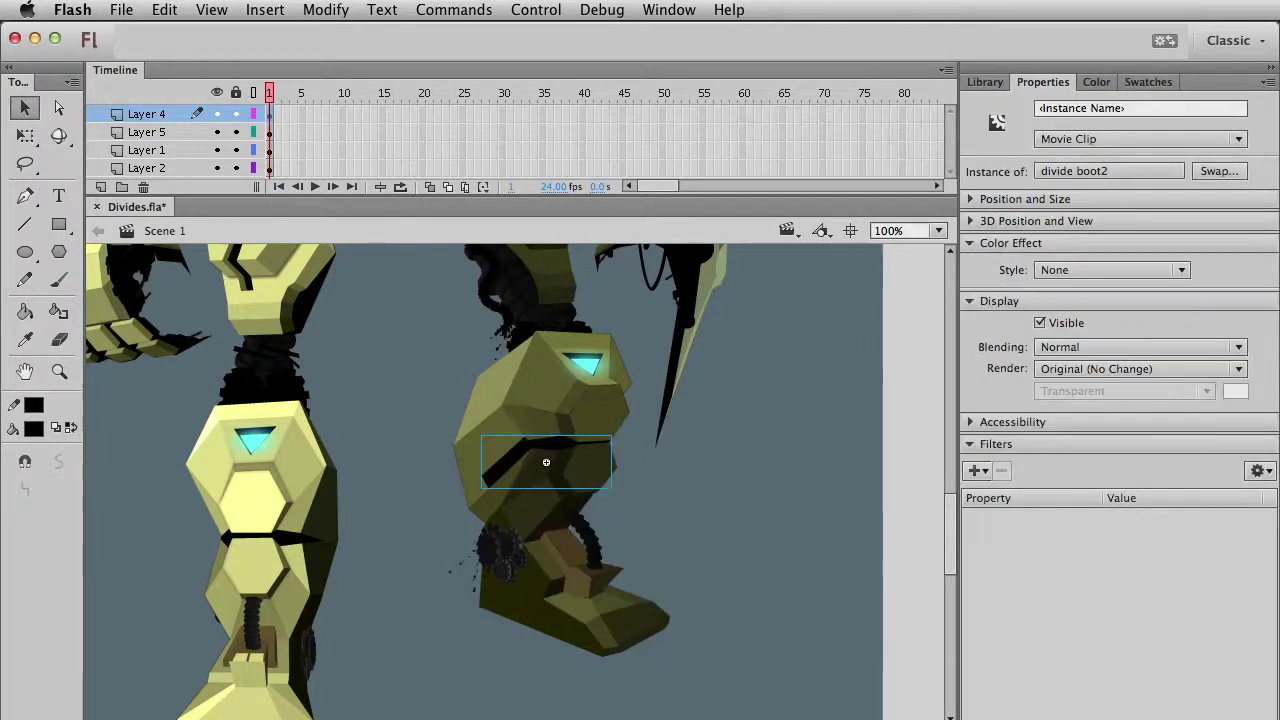
left_click(752, 510)
Add a new layer and draw an angled black notch across the middle finger plate of the clenched hand.
scroll(631, 447, "up", 5)
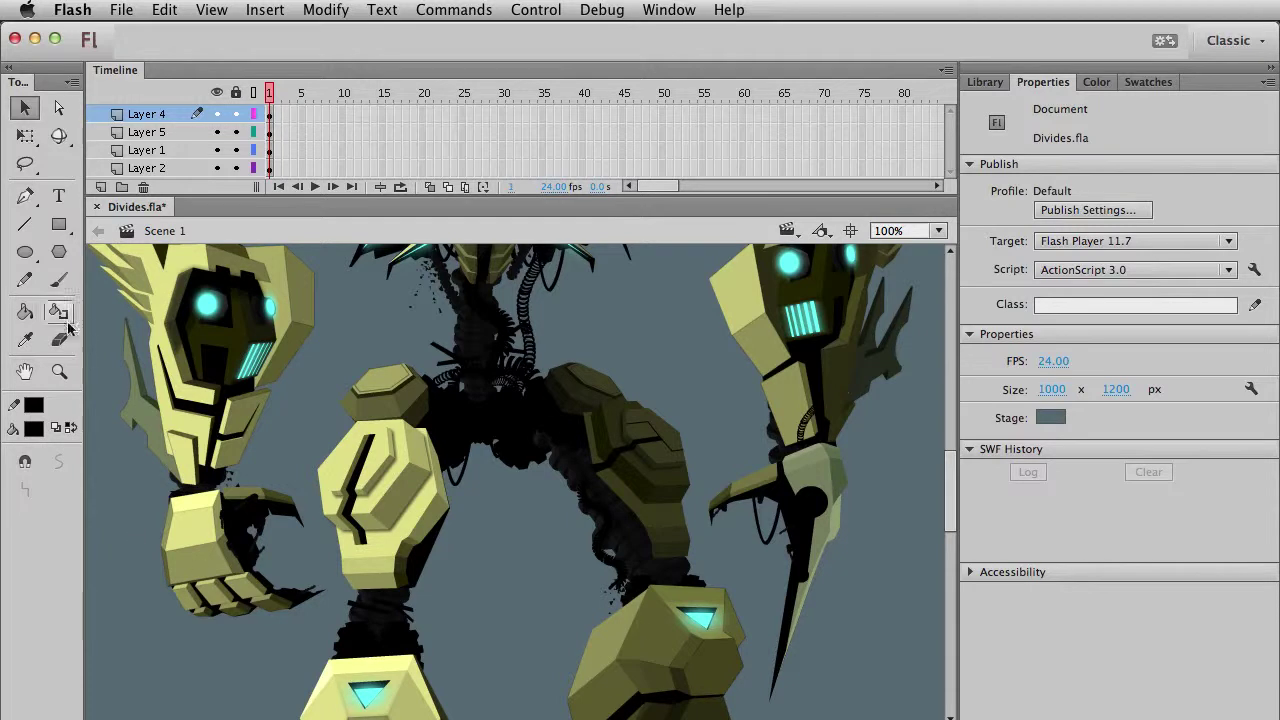
left_click(59, 371)
left_click_drag(165, 514, 354, 665)
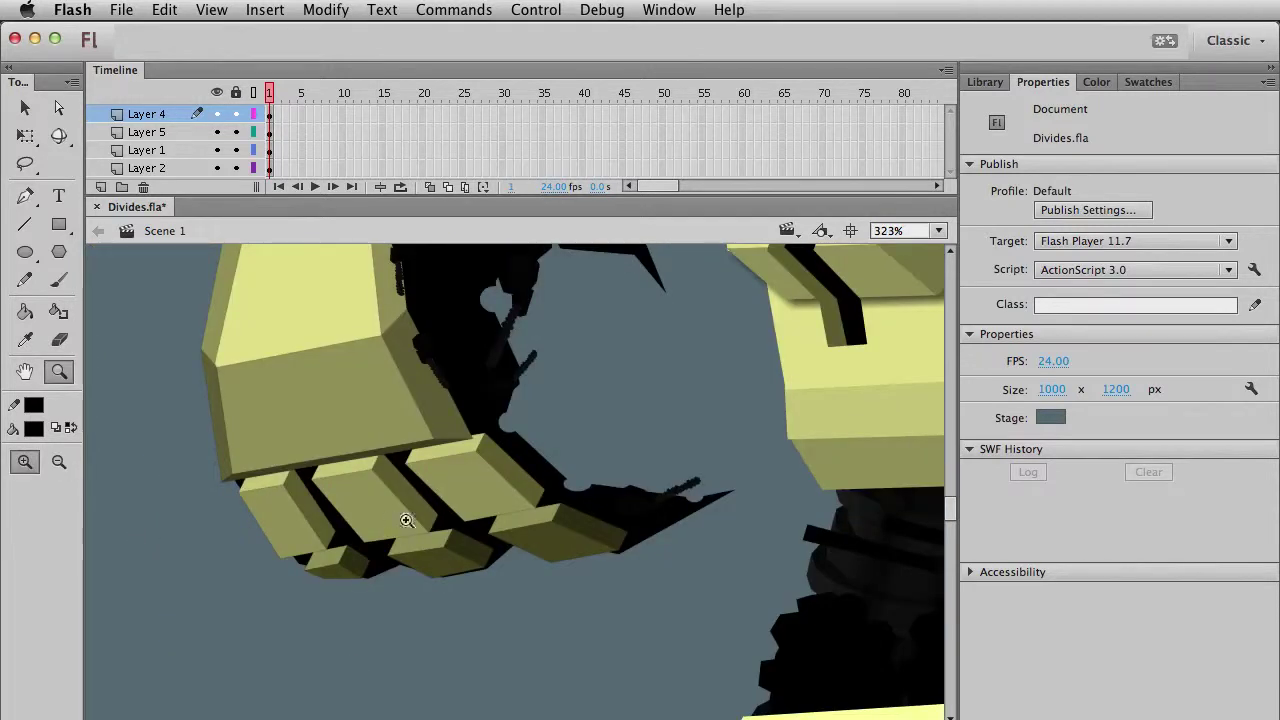
key("v")
left_click(100, 187)
left_click(66, 226)
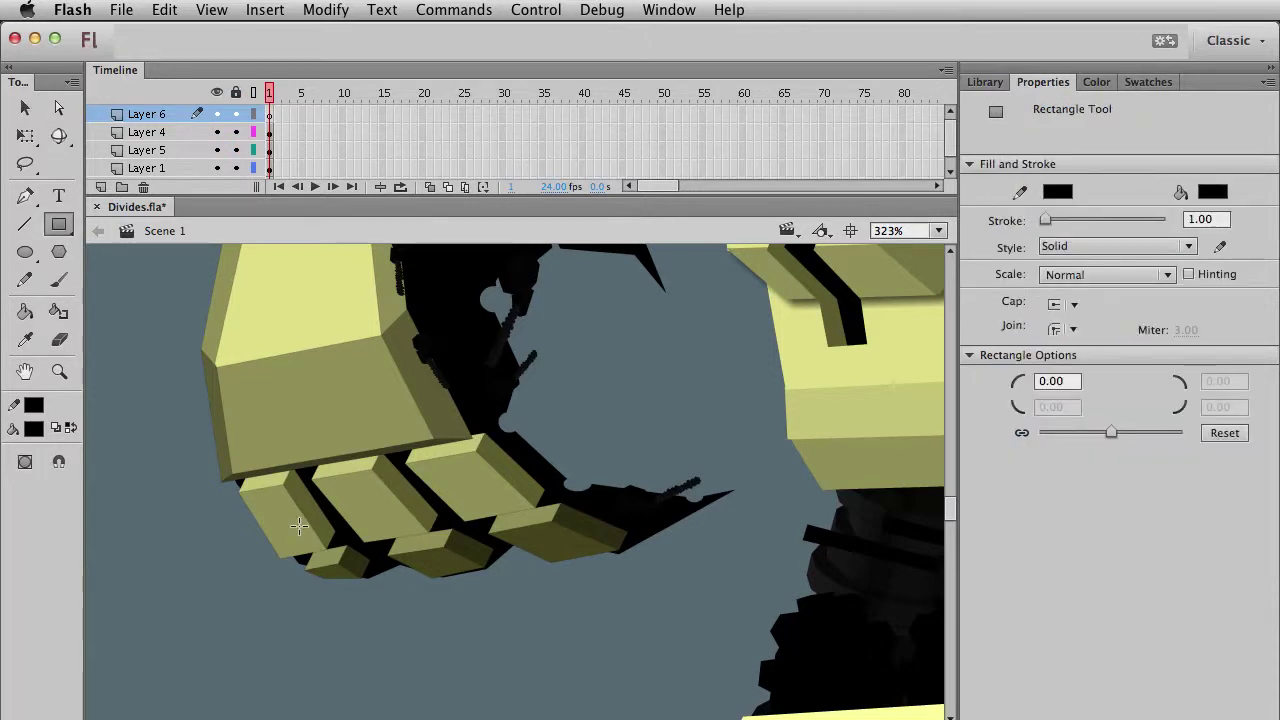
left_click_drag(335, 503, 387, 501)
key("v")
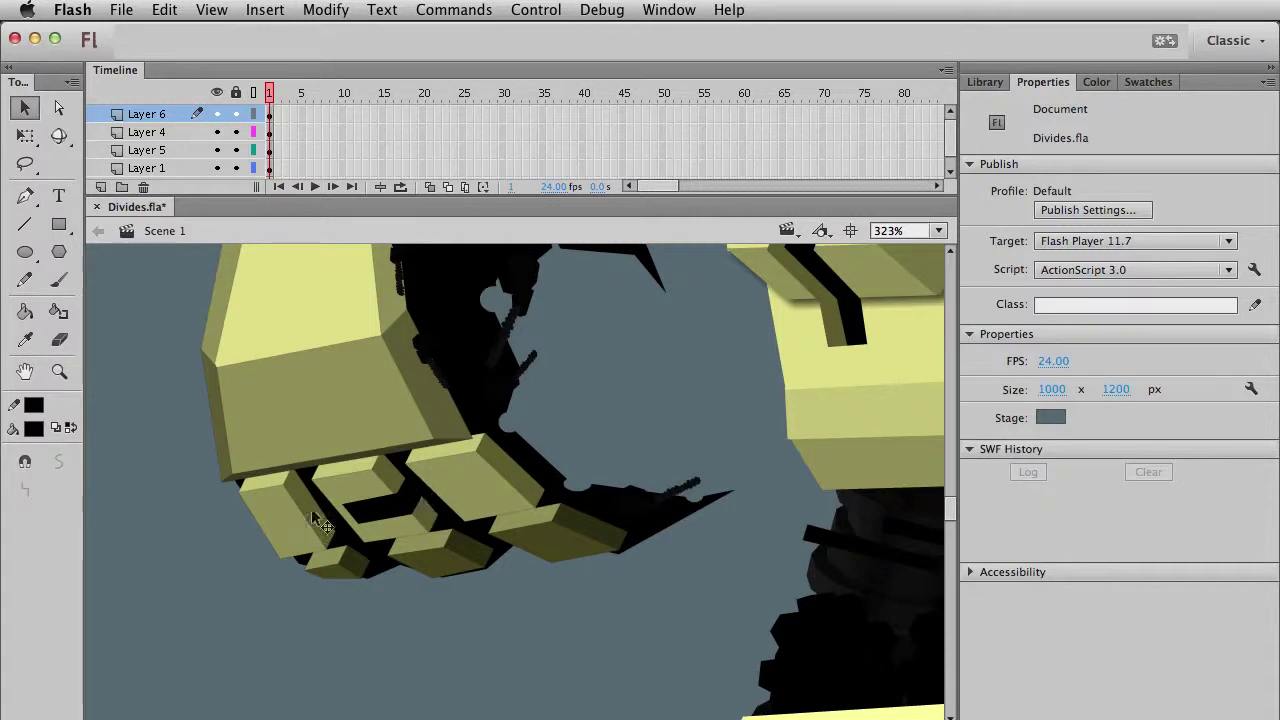
Duplicate the black notch onto the larger finger plate nearest the thumb and fit it to that plate's edges.
key("super+1")
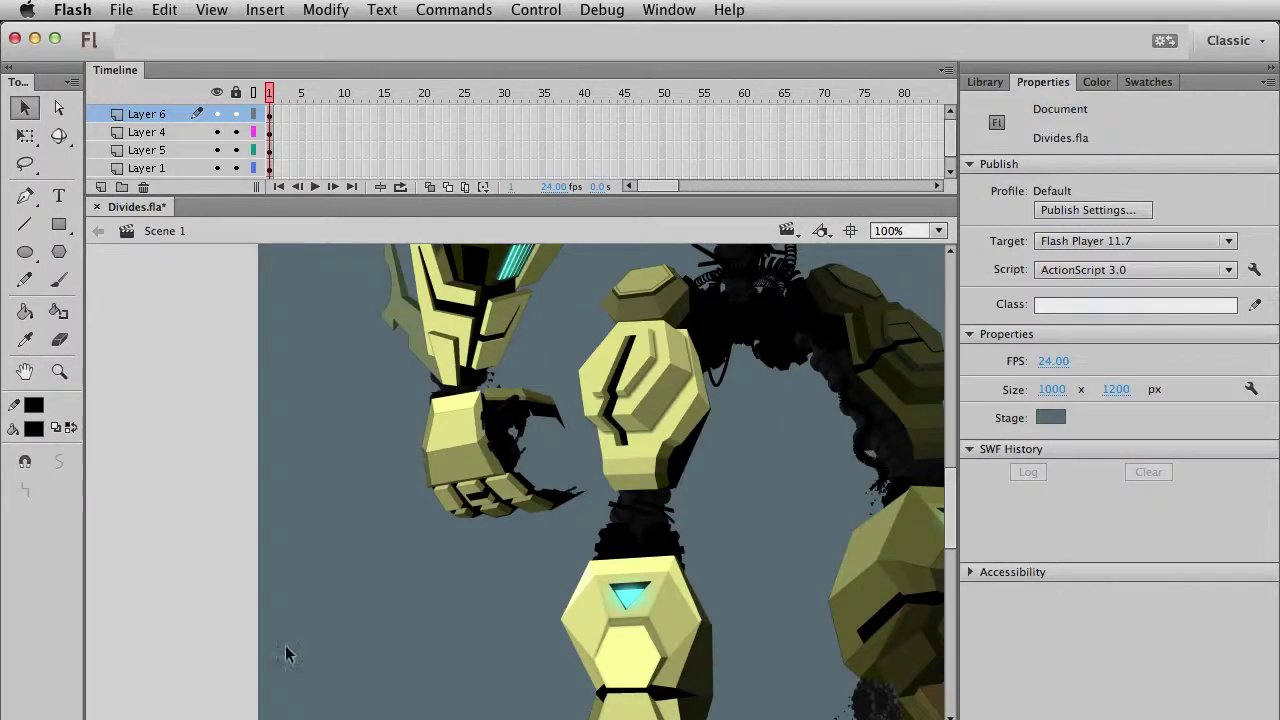
left_click(59, 371)
left_click_drag(423, 451, 560, 530)
key("v")
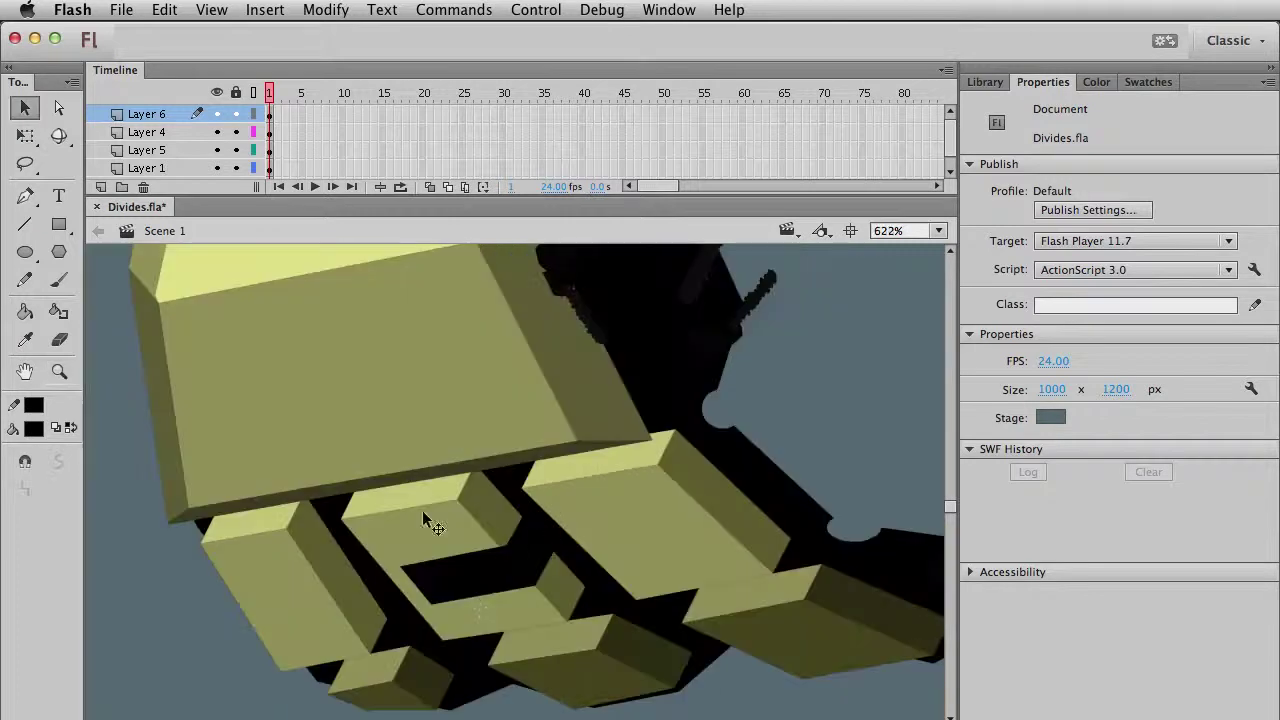
left_click(510, 590)
left_click(652, 545, "shift")
mouse_move(652, 545)
left_mouse_down()
mouse_move(640, 543)
mouse_move(657, 529)
left_mouse_up()
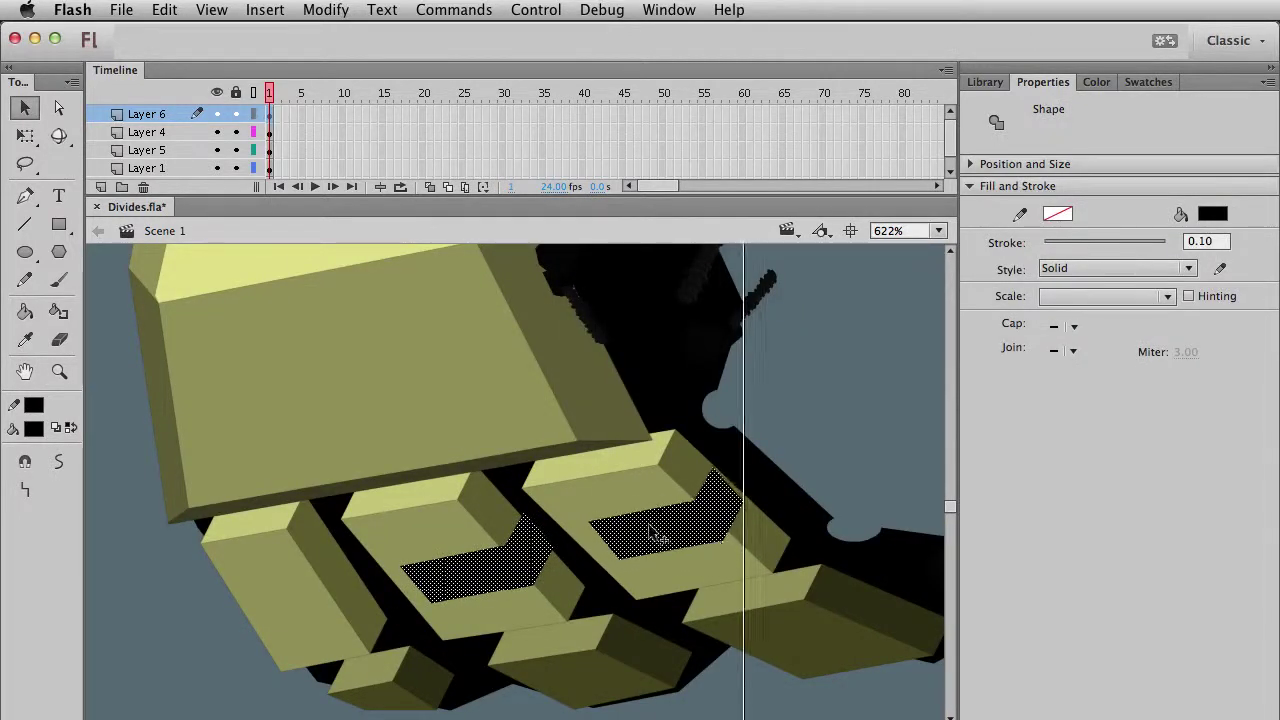
key("Delete")
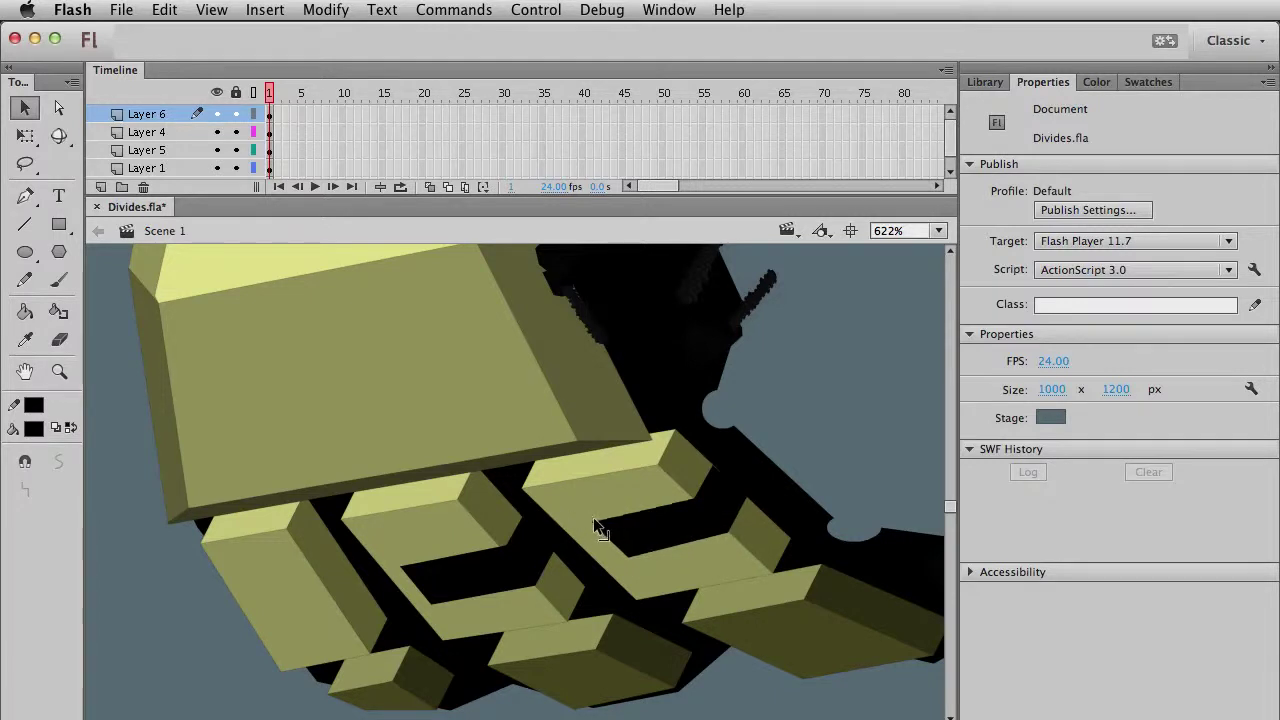
Draw a black rectangle on the outermost finger plate and reshape it into an angled notch matching the other two.
key("r")
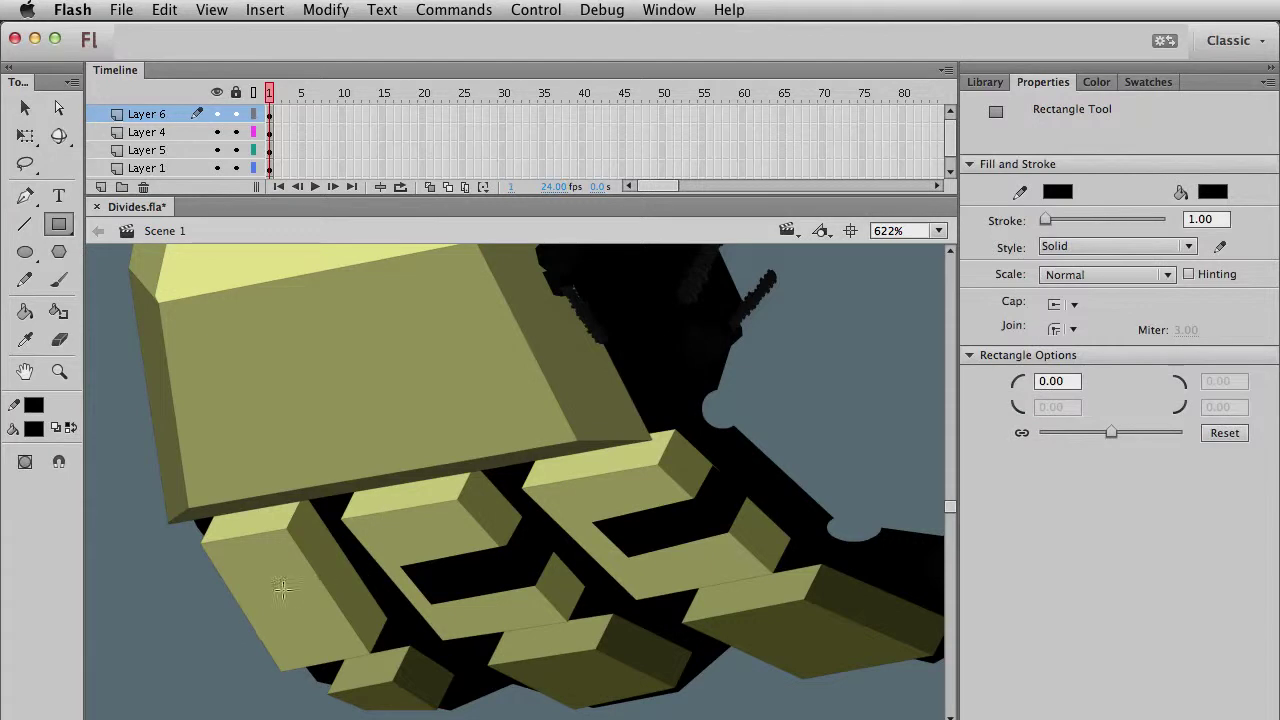
left_click_drag(311, 604, 325, 612)
key("v")
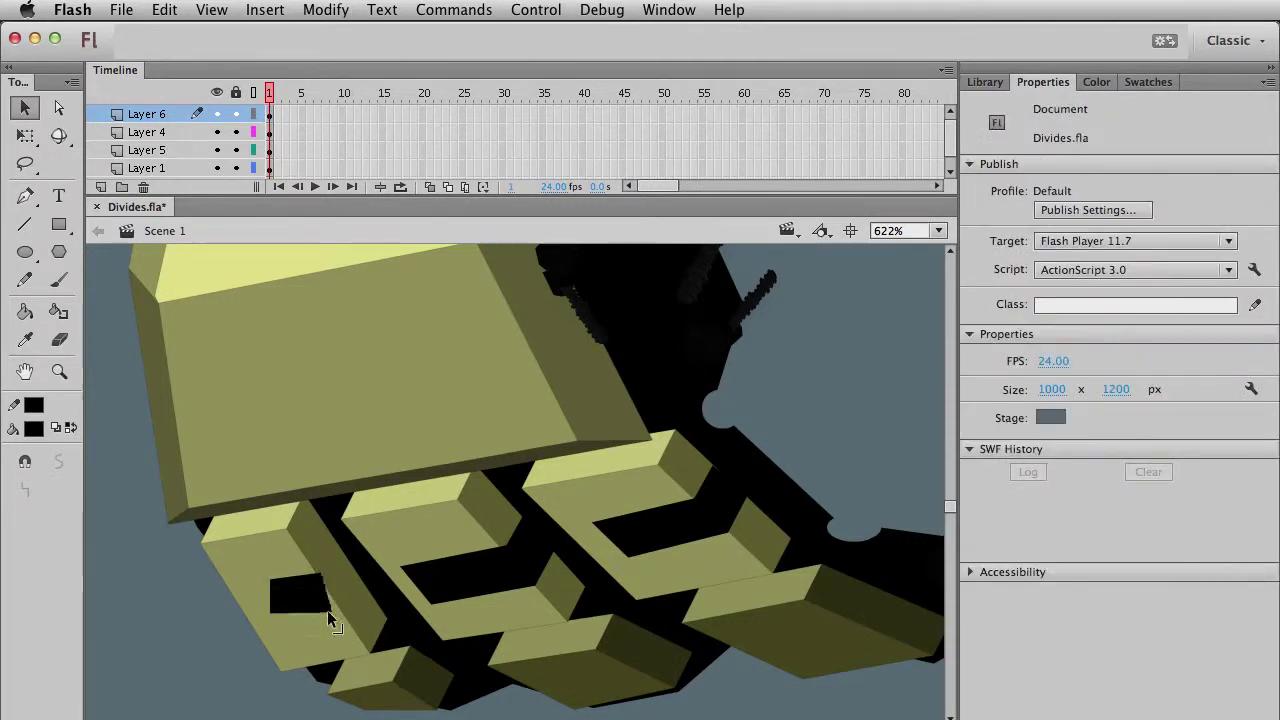
left_click_drag(334, 606, 366, 580)
left_click_drag(274, 613, 275, 623)
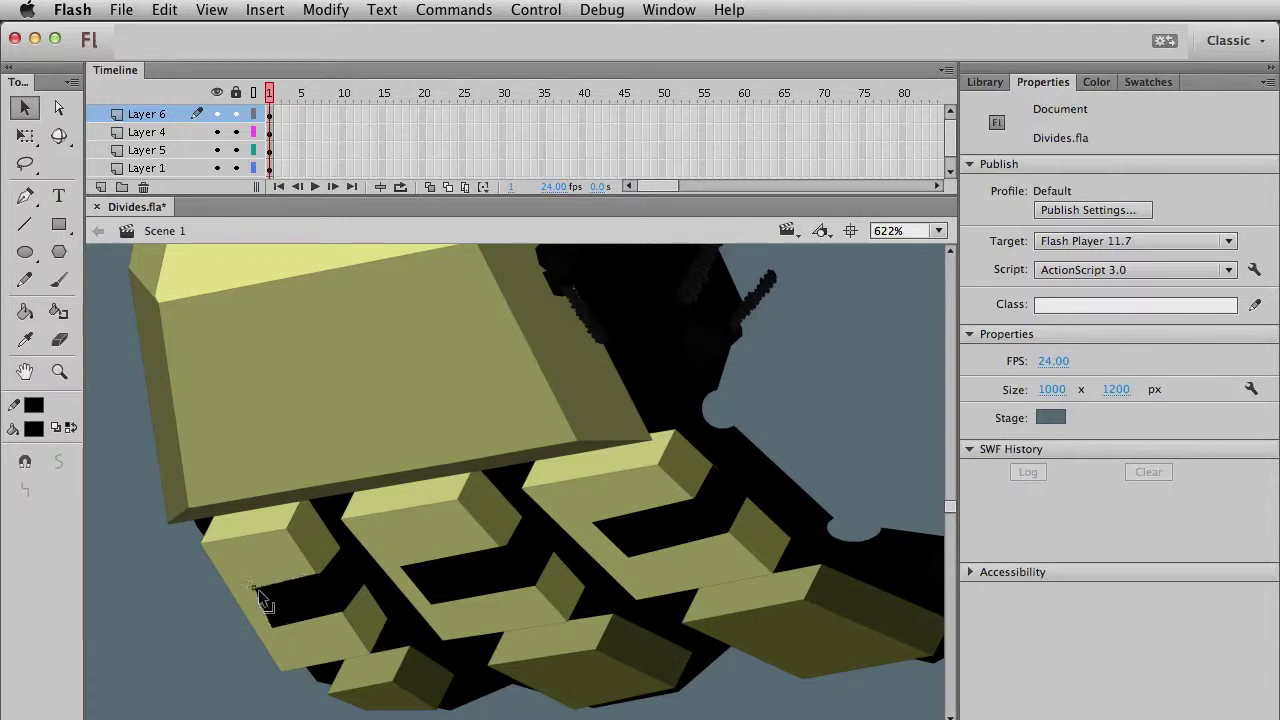
left_click_drag(274, 632, 279, 623)
Split off the lower strip of the outermost notch with a line, fill it light olive, and delete the line.
left_click(25, 224)
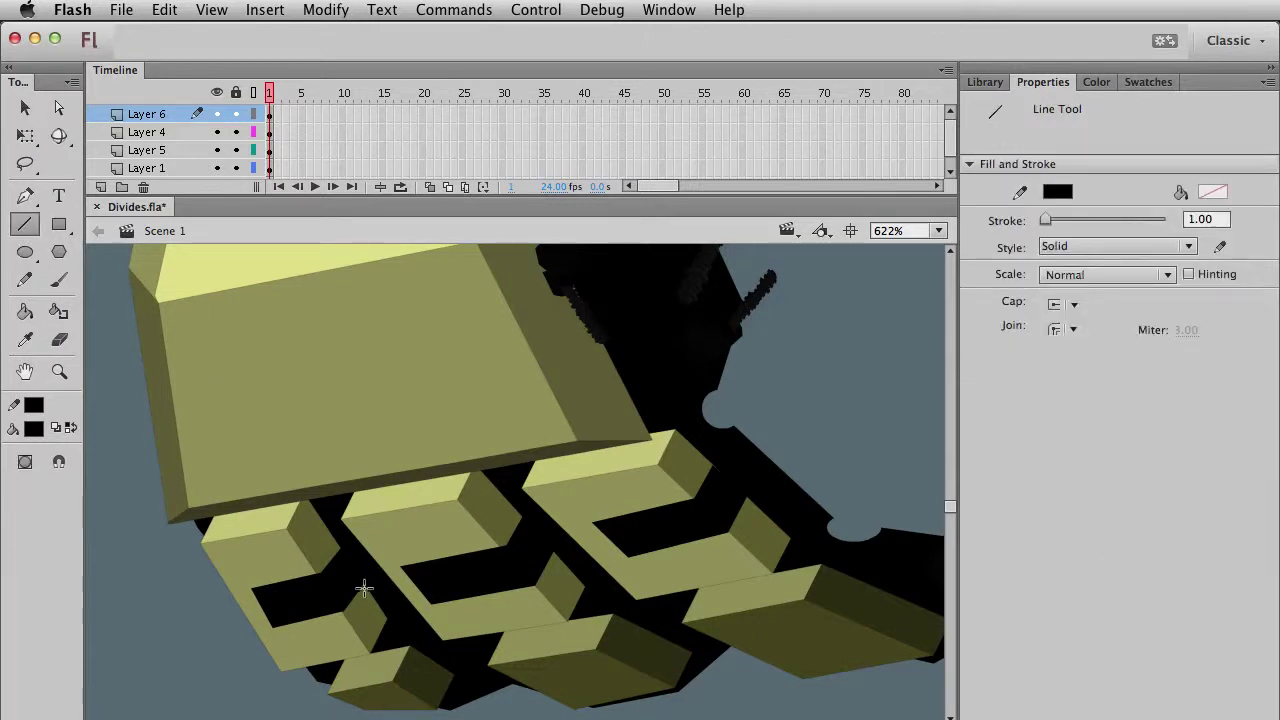
key("v")
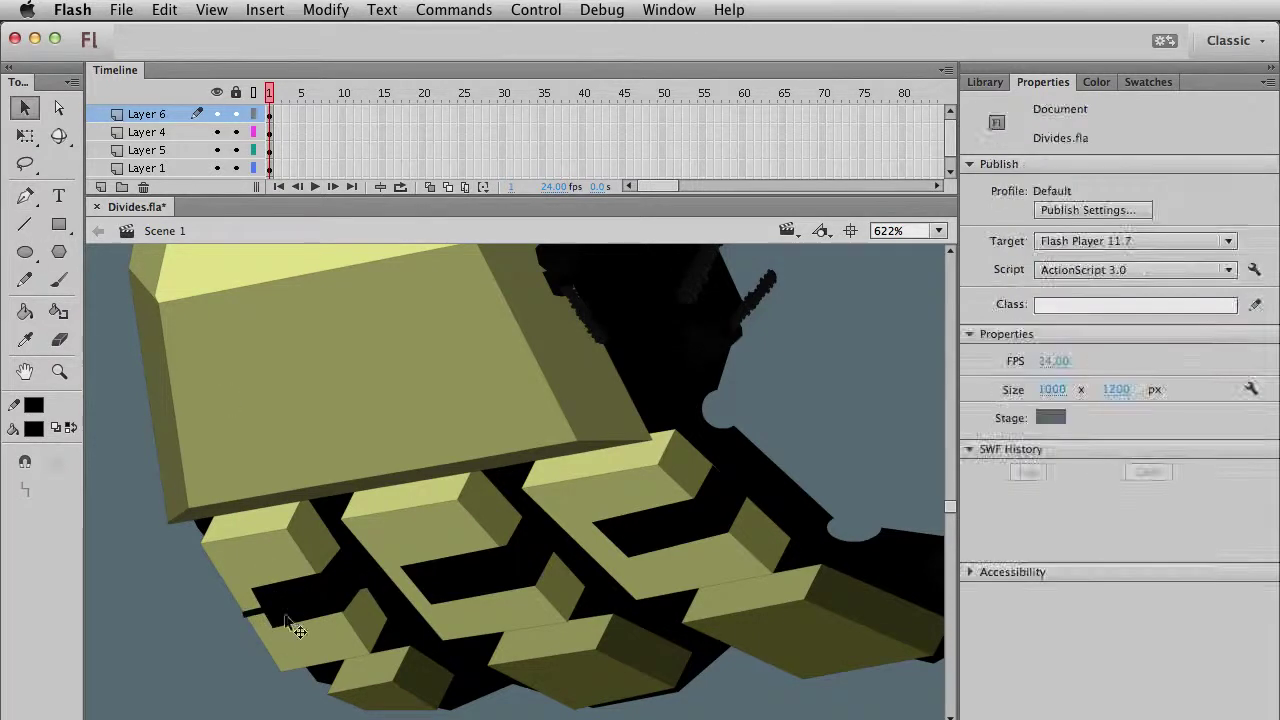
left_click(300, 610)
left_click(42, 433)
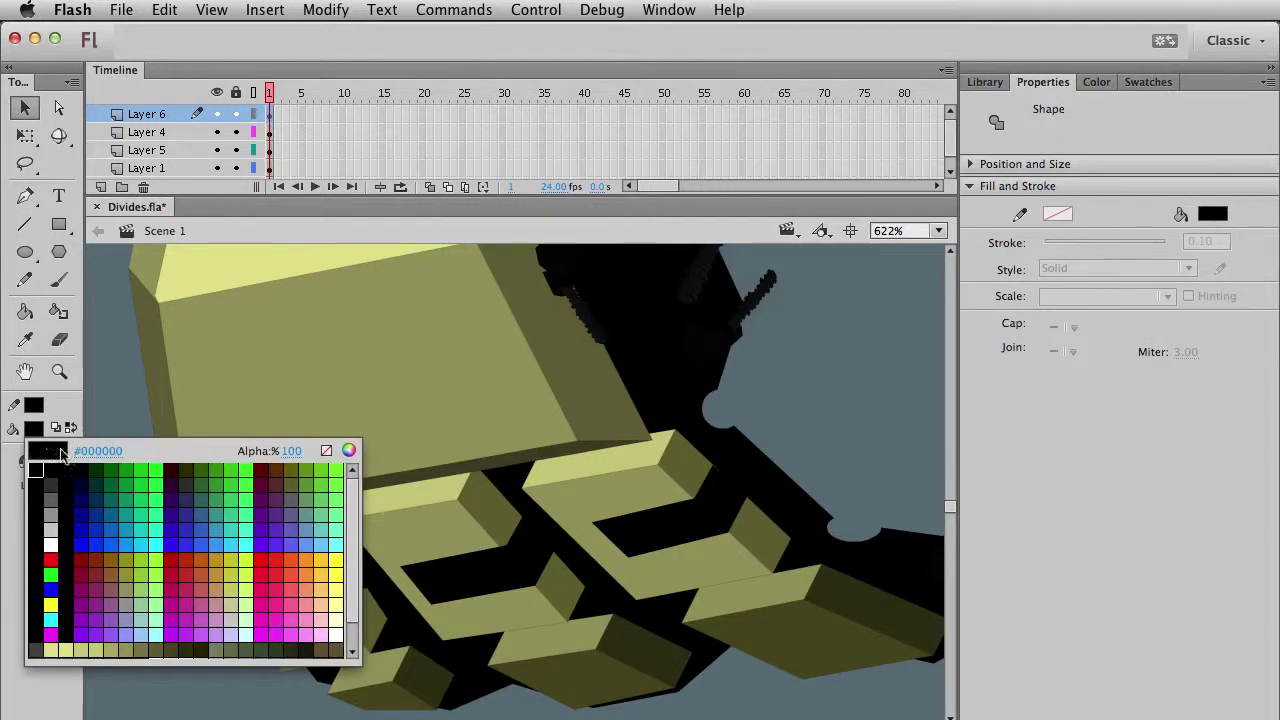
left_click(82, 645)
left_click(192, 637)
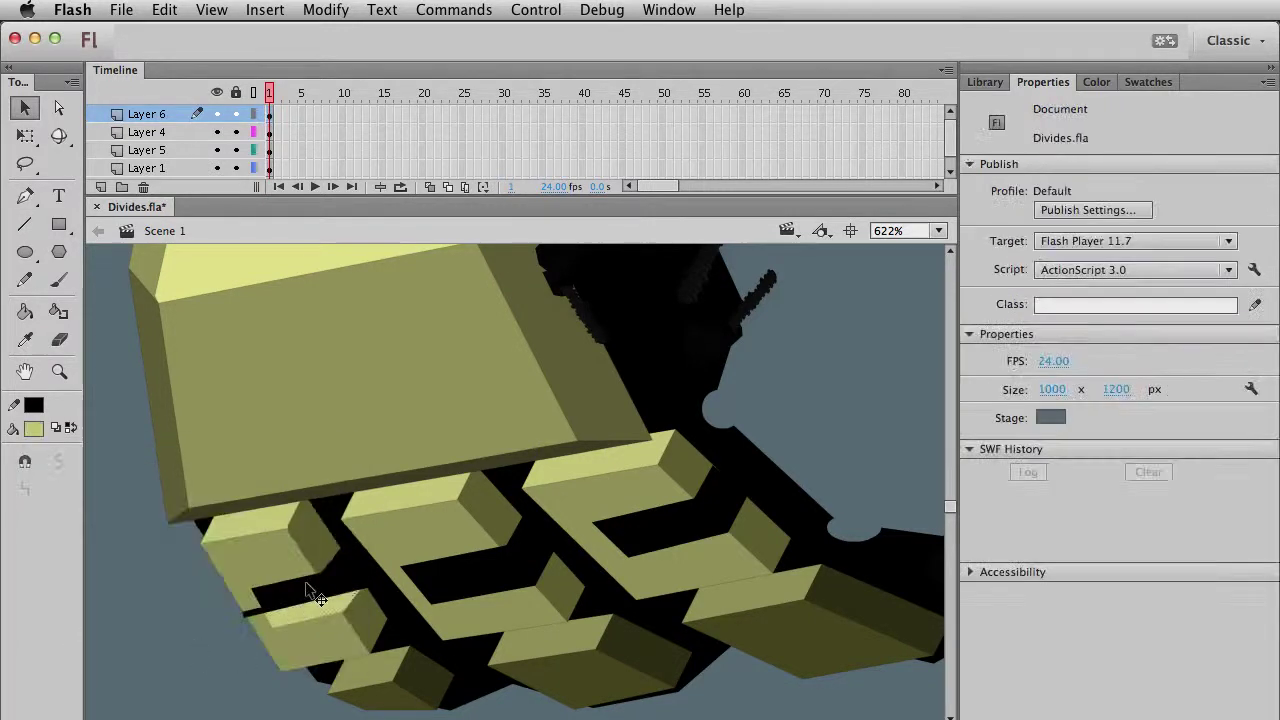
double_click(313, 600)
key("Delete")
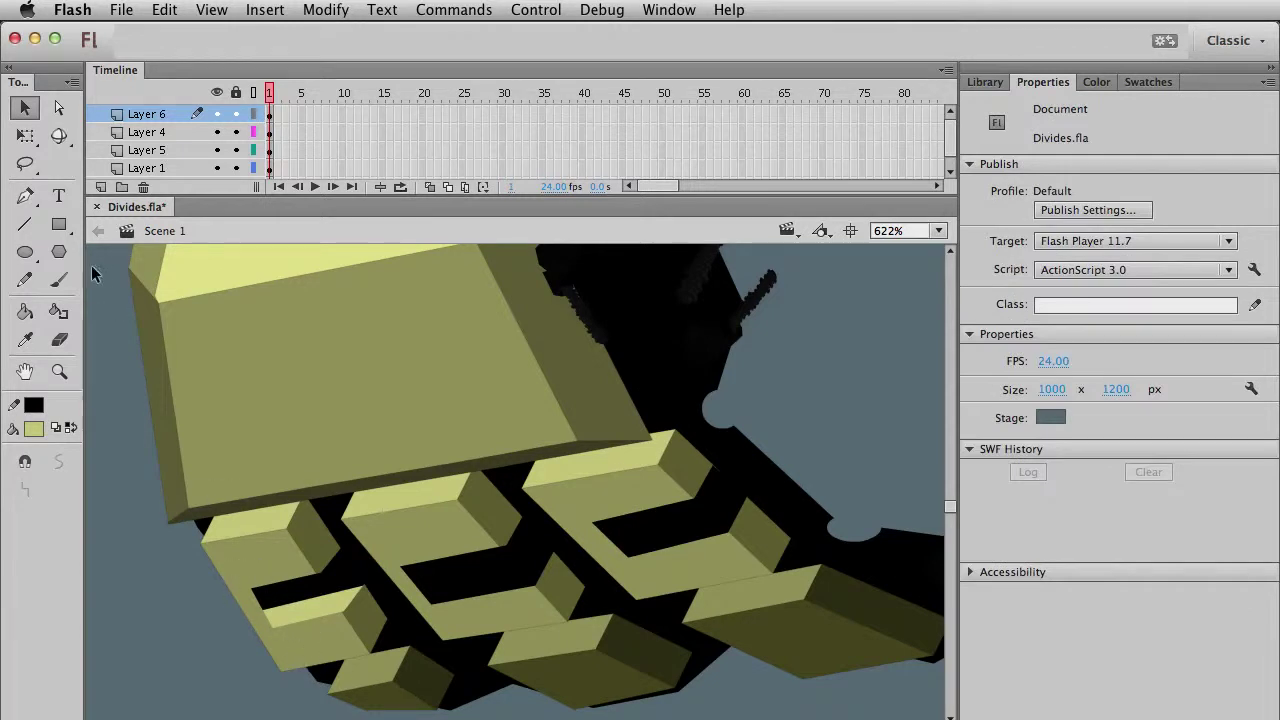
Set the line style to Hairline with a light blue stroke and draw bevel guide lines at the outermost notch's inner end.
left_click(25, 224)
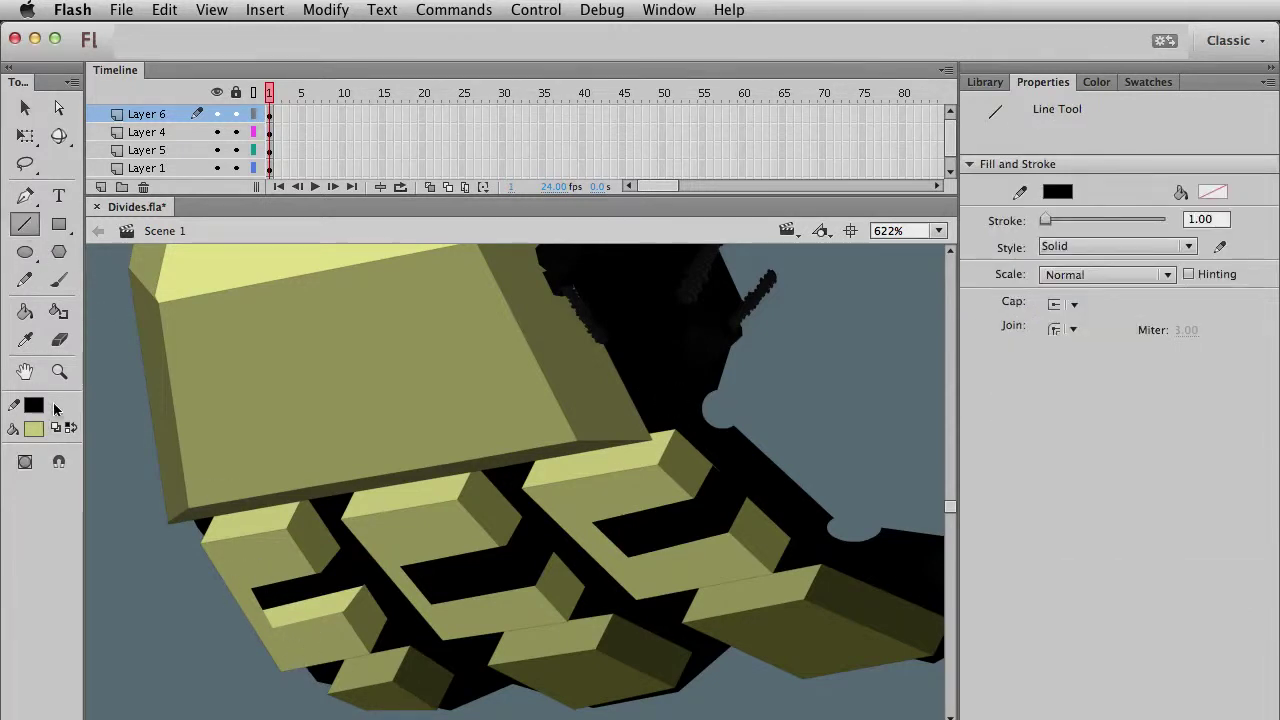
left_click(1115, 246)
left_click(1100, 260)
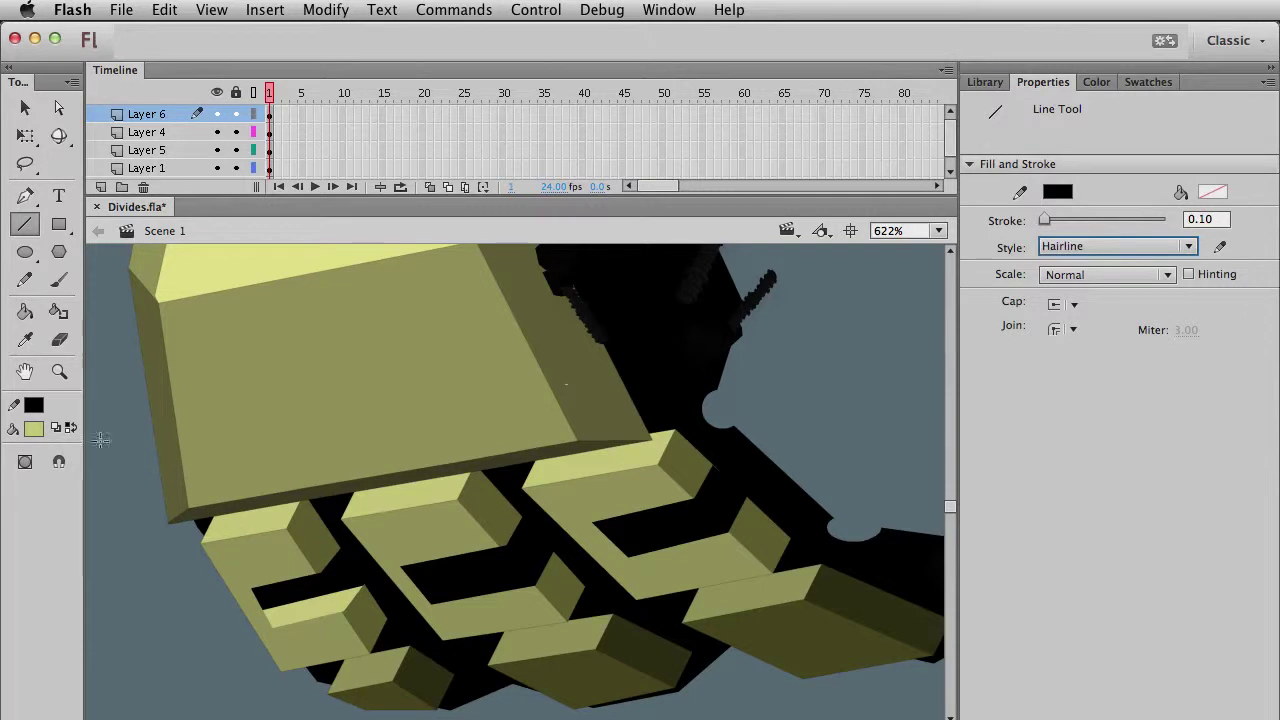
left_click(34, 404)
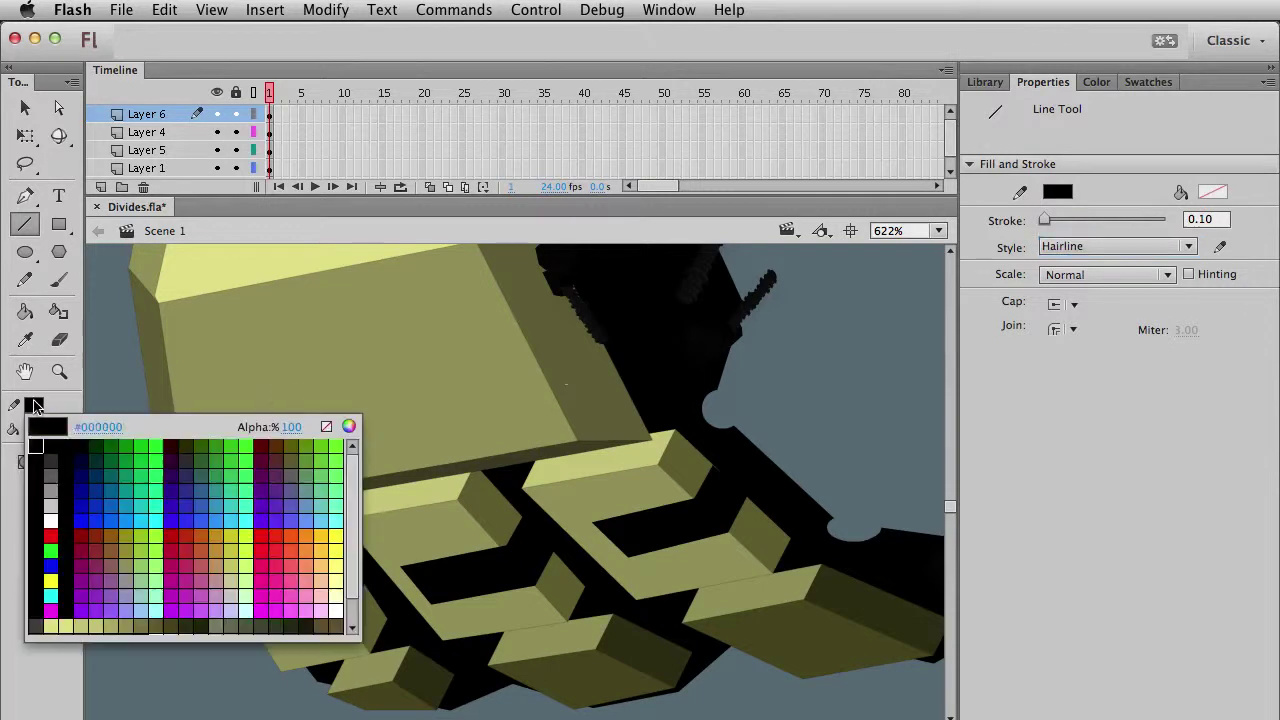
left_click(325, 427)
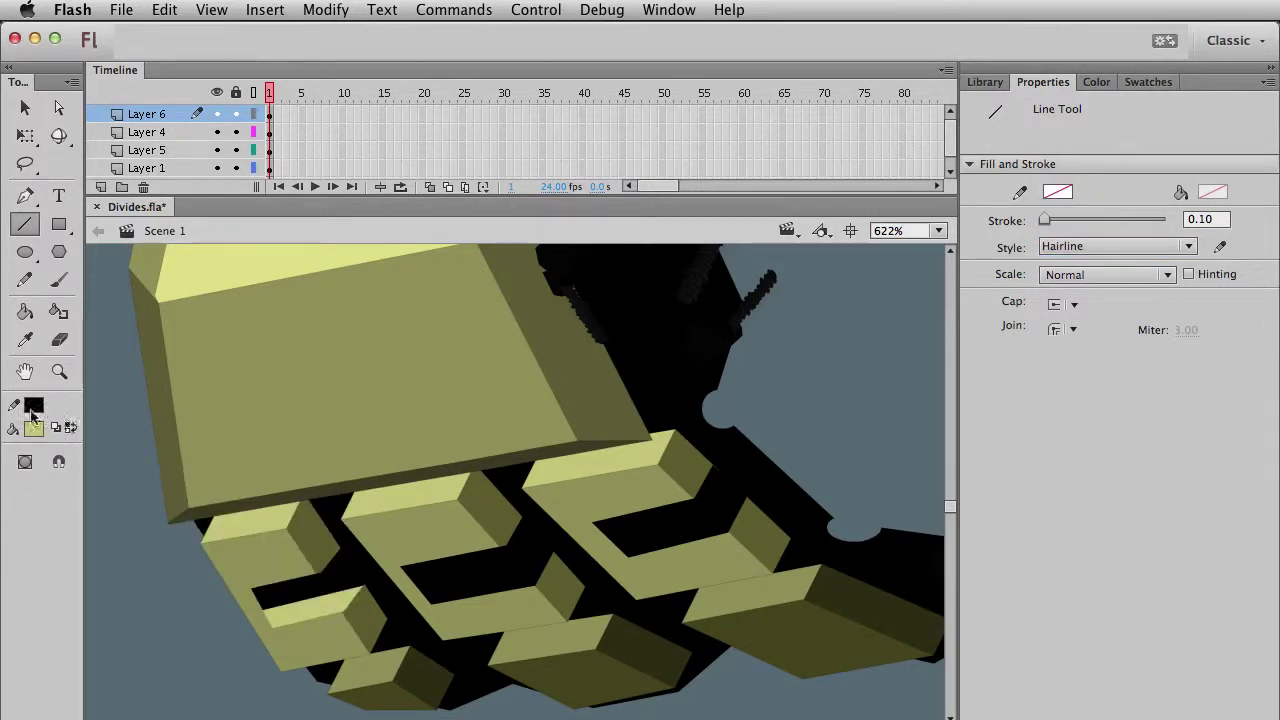
left_click(34, 404)
left_click(240, 500)
mouse_move(274, 590)
left_mouse_down()
mouse_move(308, 640)
mouse_move(297, 621)
left_mouse_up()
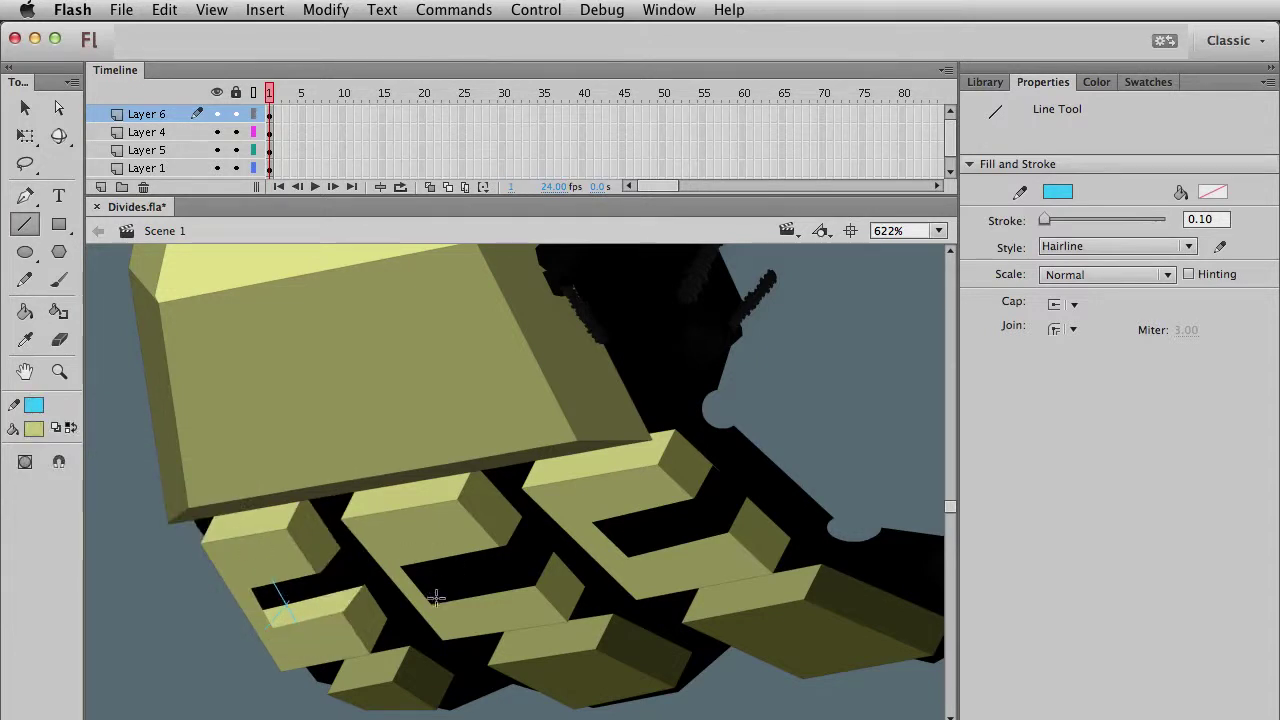
Draw forked blue bevel guide lines from the inner corners along the length of the other two finger notches.
left_click_drag(558, 553, 563, 550)
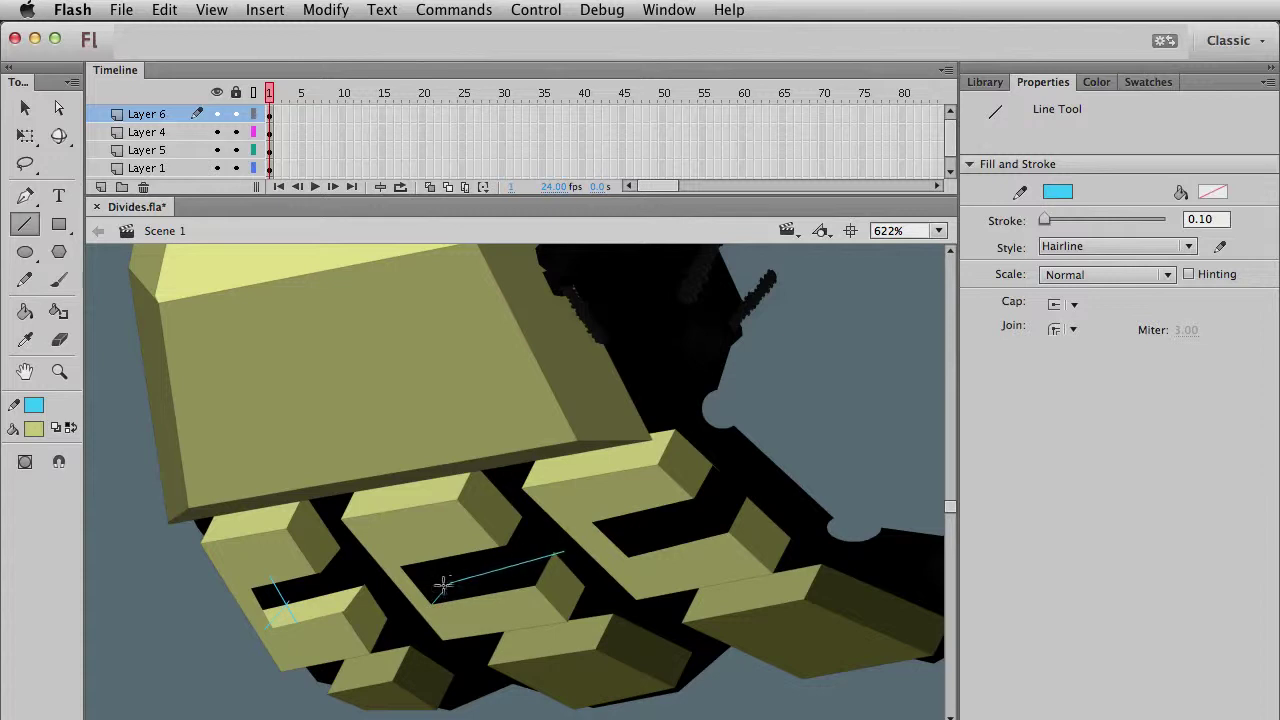
left_click_drag(452, 583, 450, 581)
left_click_drag(643, 541, 797, 490)
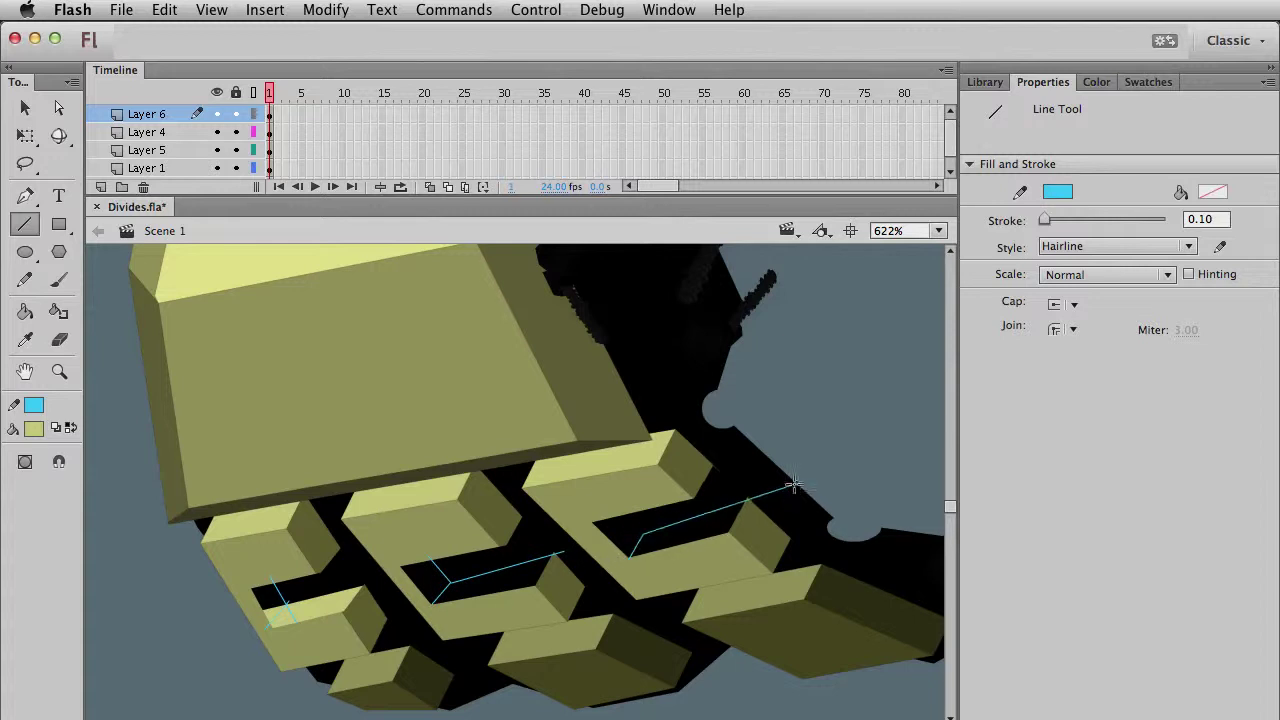
left_click_drag(614, 508, 641, 535)
Fill the inner end facets of all three finger notches with dark olive.
key("v")
left_click(634, 533)
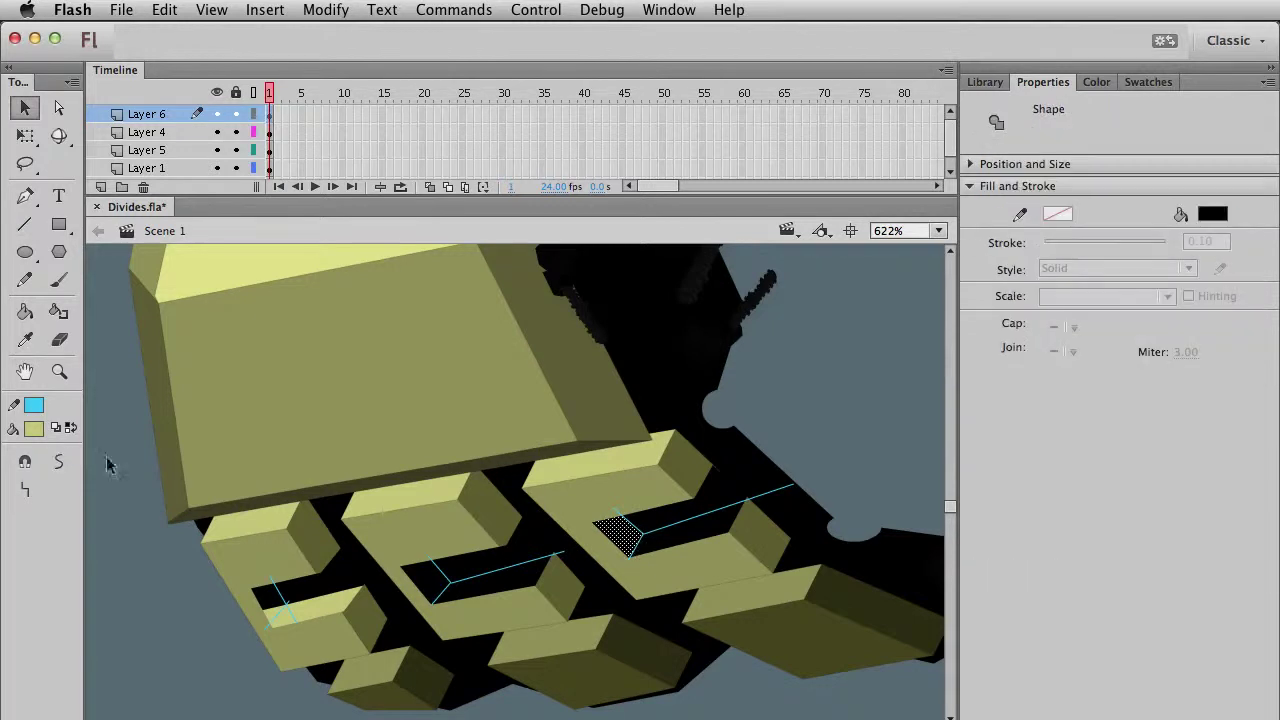
left_click(278, 602)
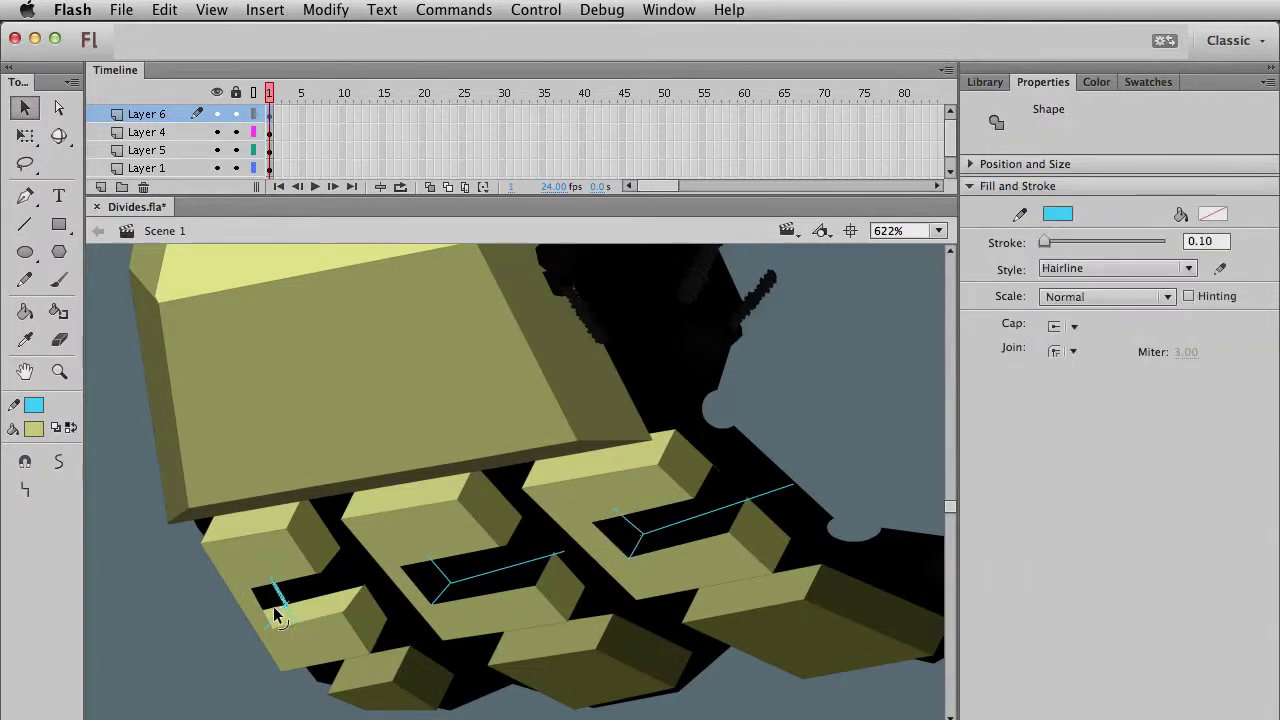
left_click(265, 605)
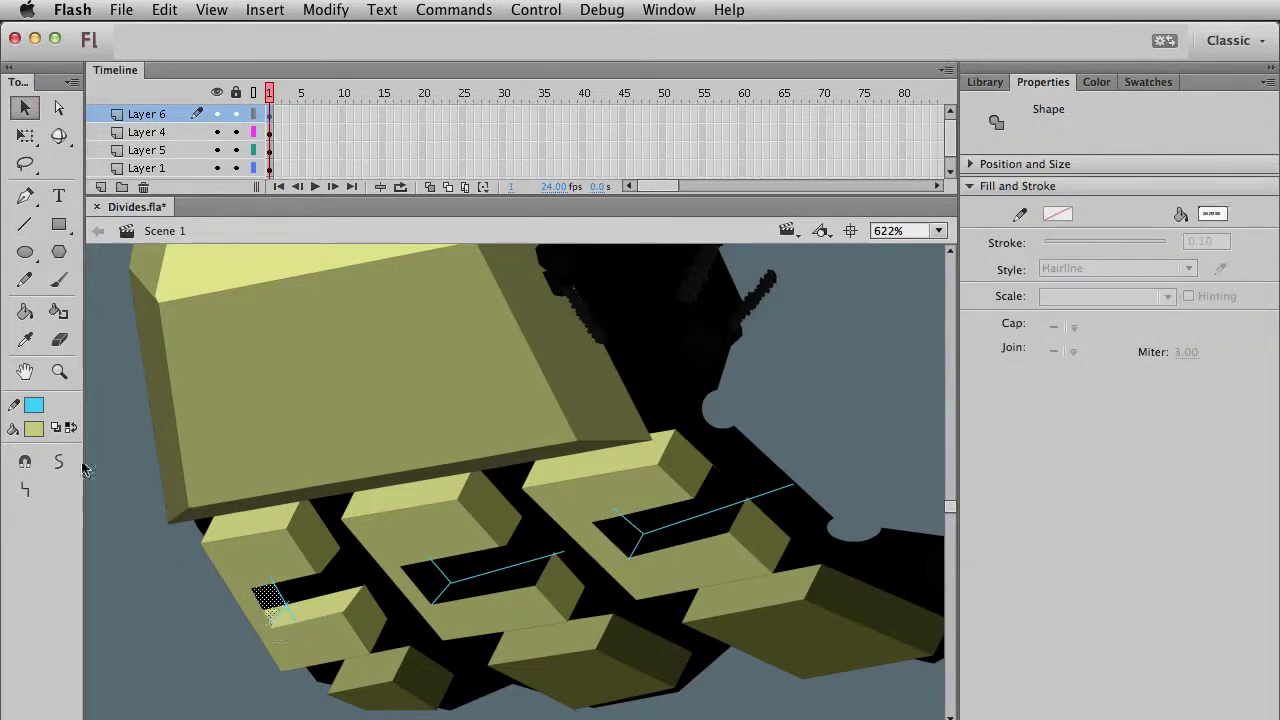
left_click(34, 428)
left_click(380, 622)
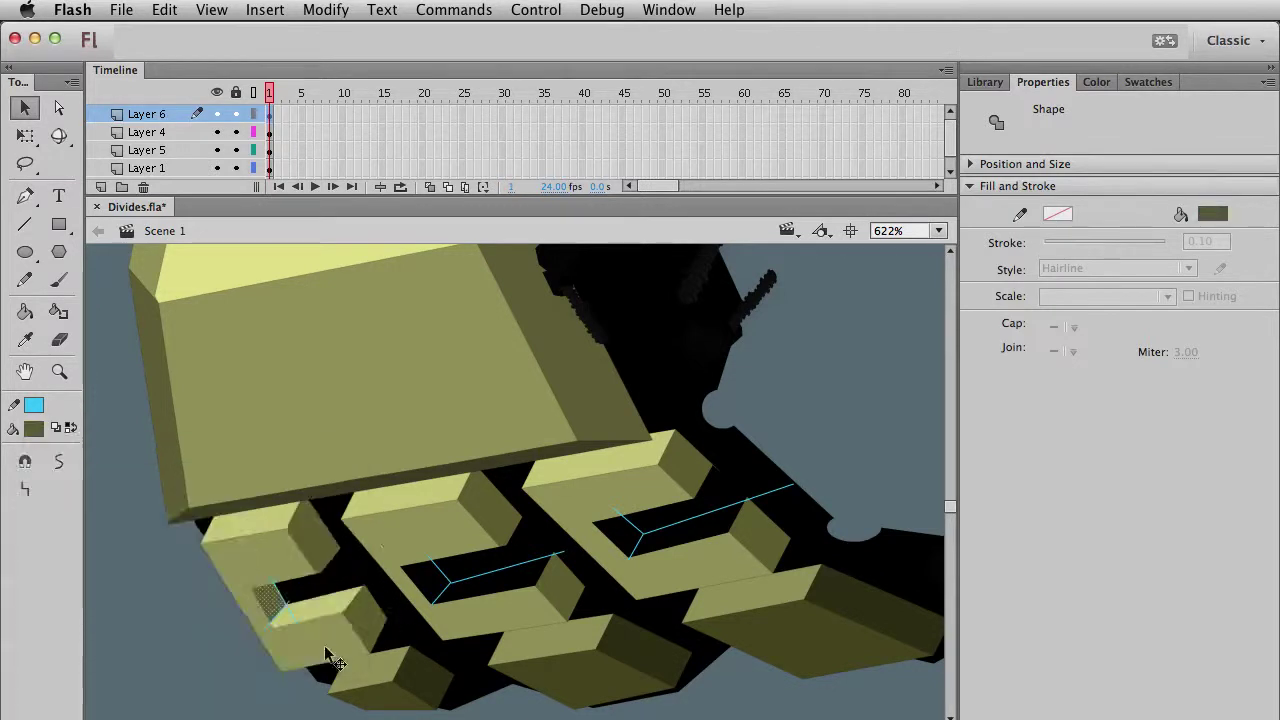
left_click(25, 311)
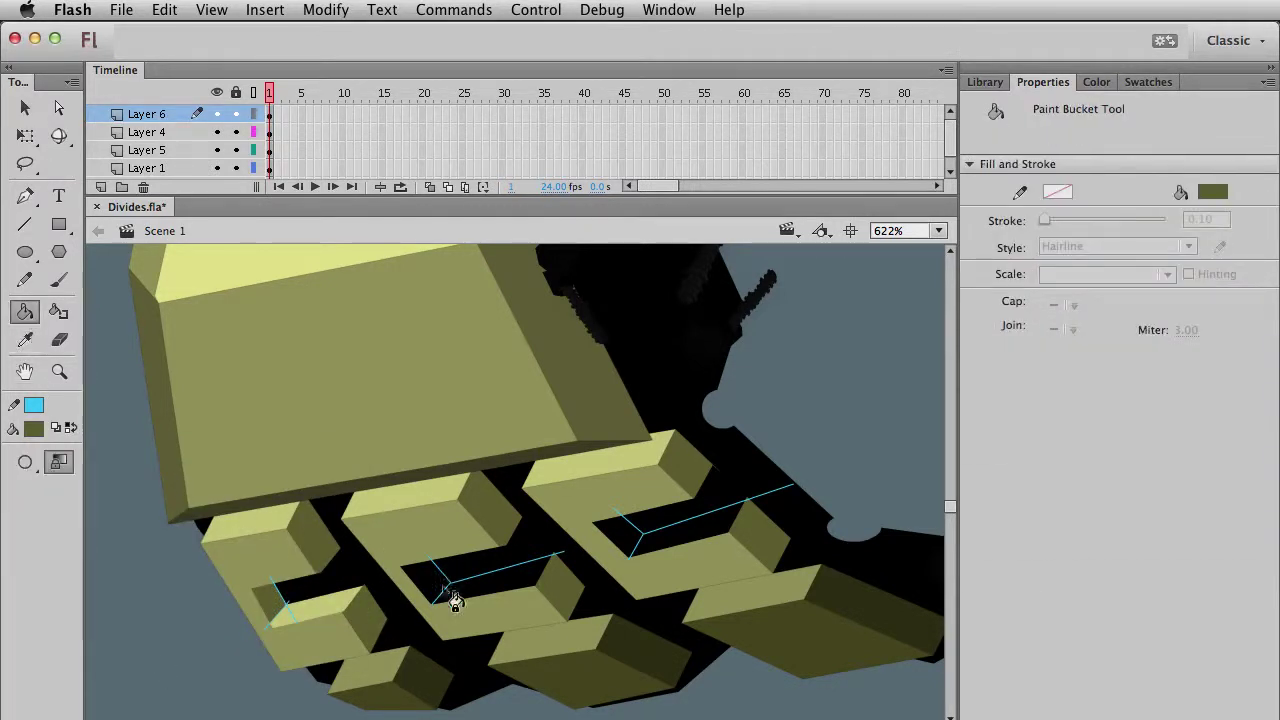
left_click(618, 540)
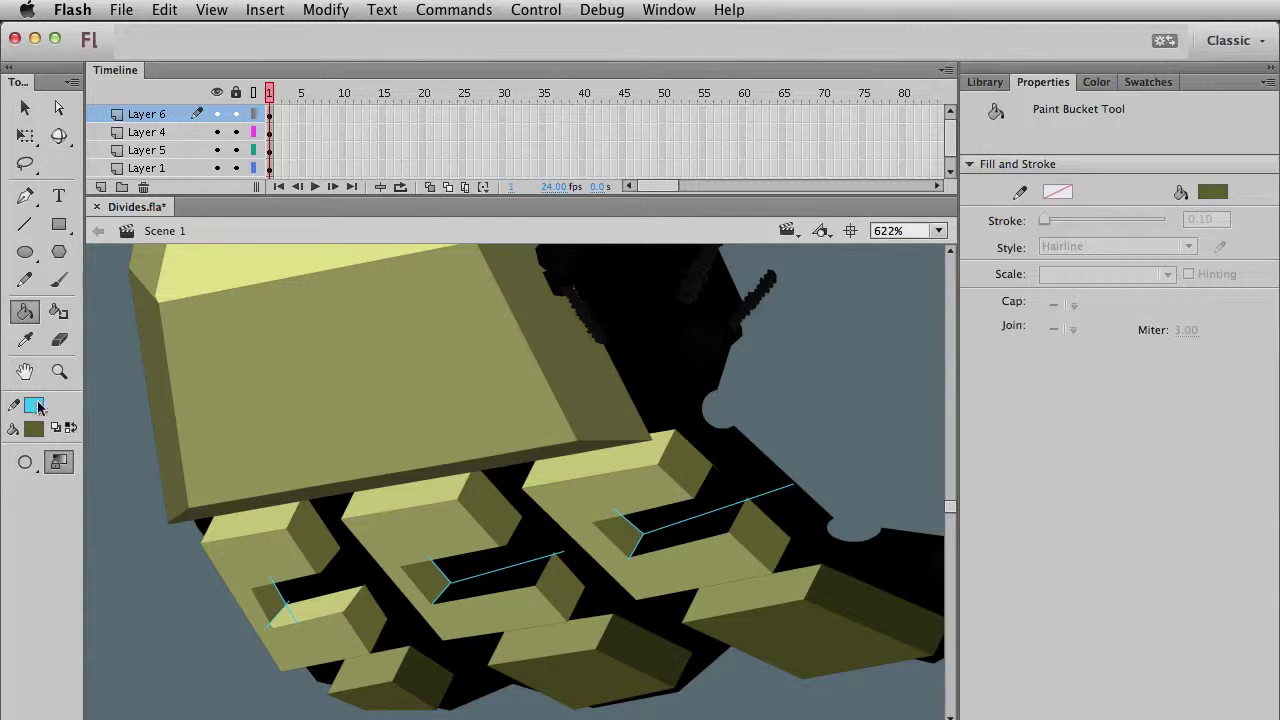
Fill the lower facets of the three finger notches with light olive.
left_click(34, 430)
left_click(345, 622)
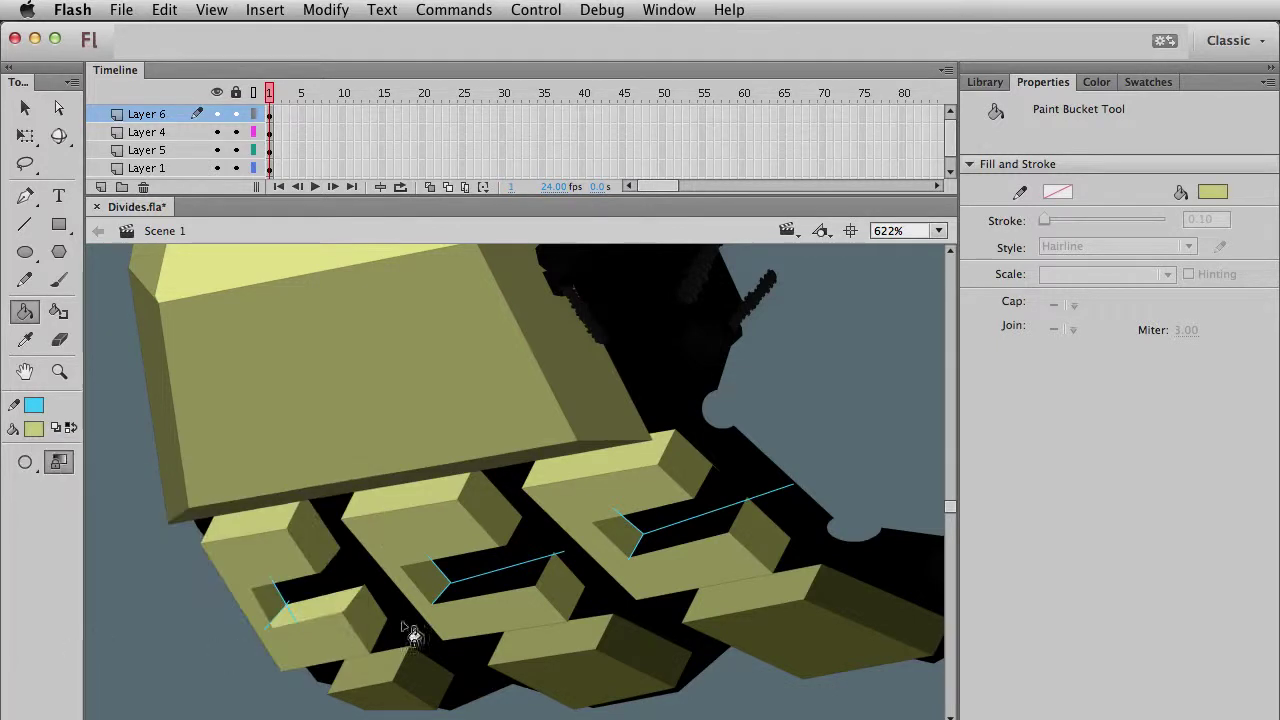
left_click(523, 589)
left_click(712, 536)
Delete the blue bevel guide lines from all three finger notches.
key("v")
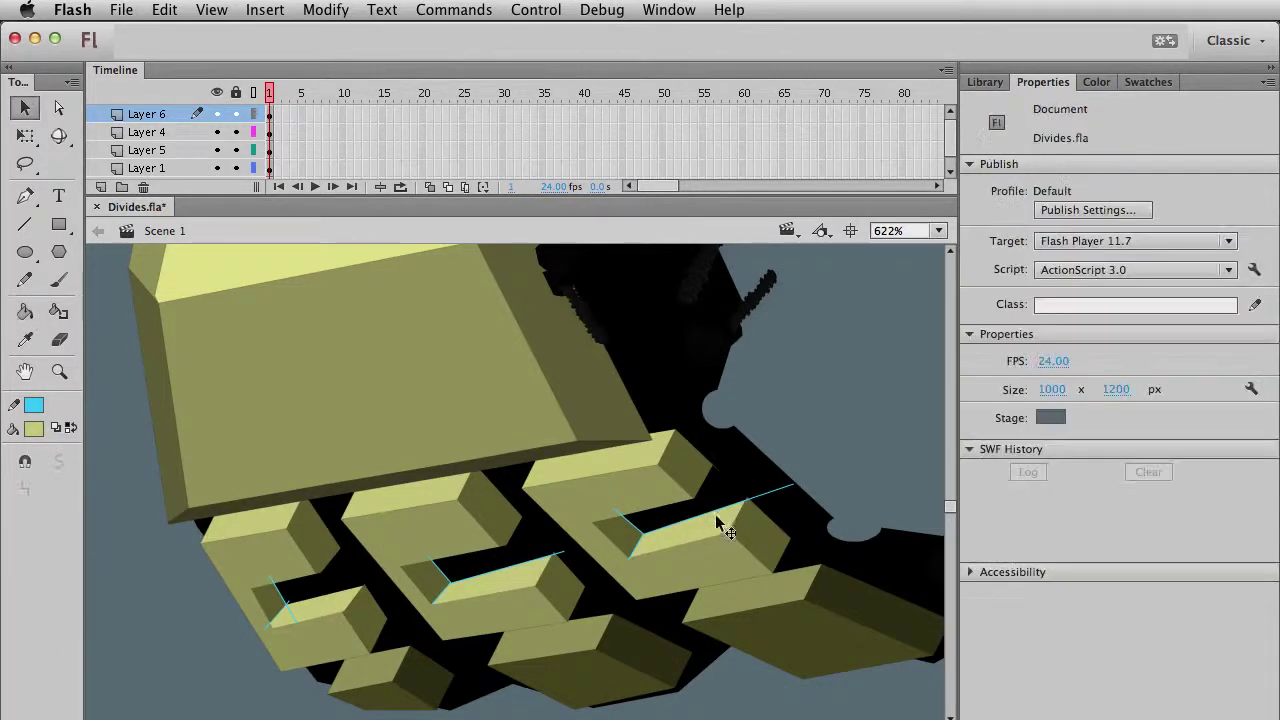
left_click(718, 511)
key("Delete")
left_click(521, 566)
key("Delete")
left_click(289, 606)
key("Delete")
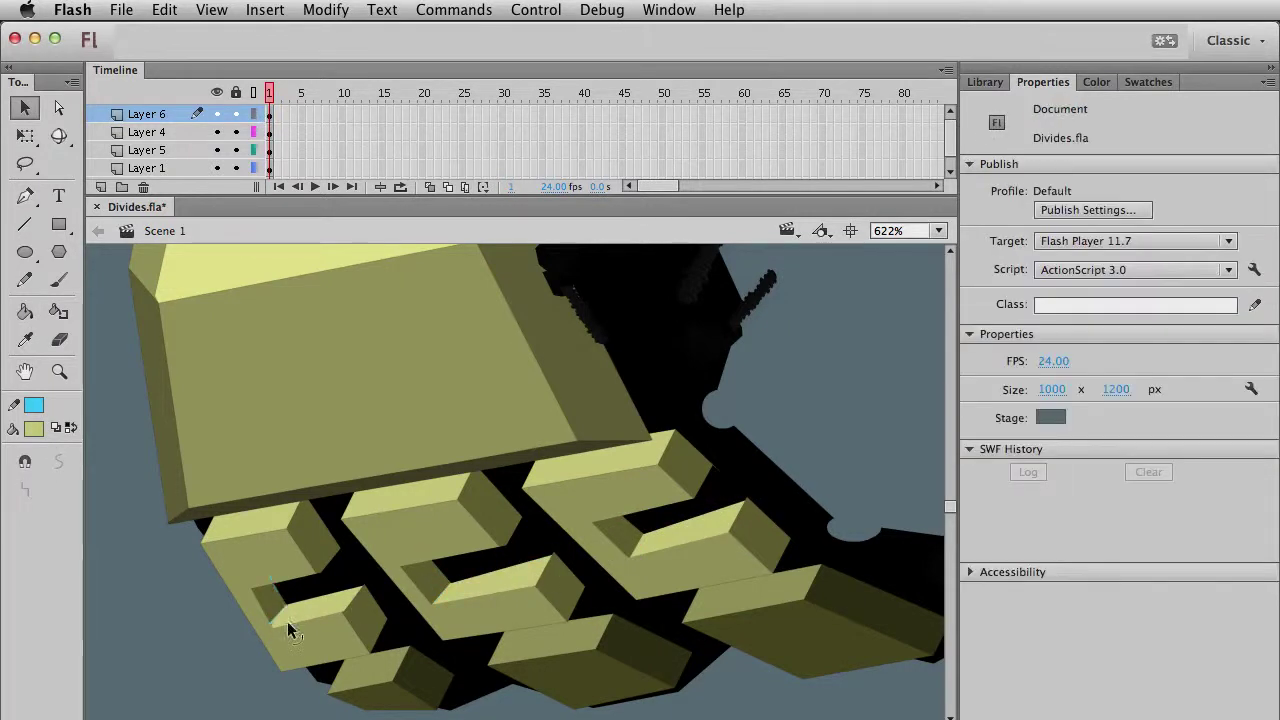
Convert the finger notch artwork on Layer 6 into a movie clip named "divide fingers".
key("super+1")
left_click_drag(473, 543, 425, 625)
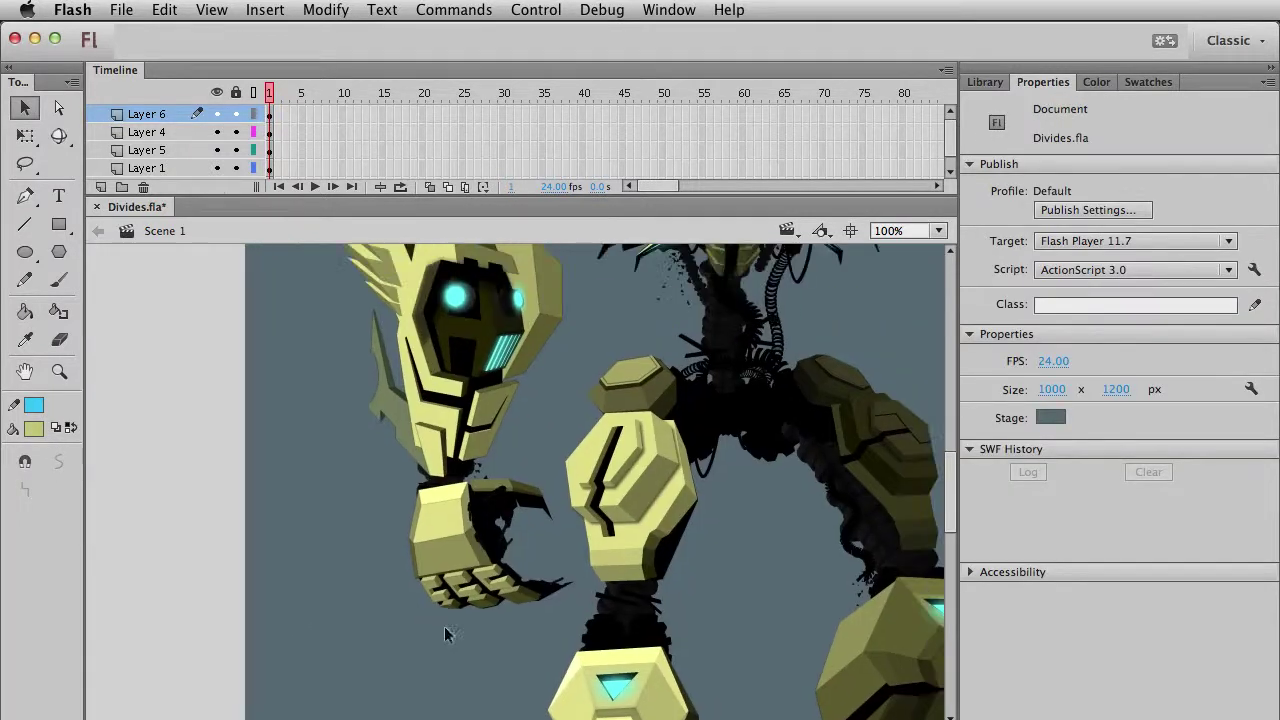
left_click(273, 116)
key("F8")
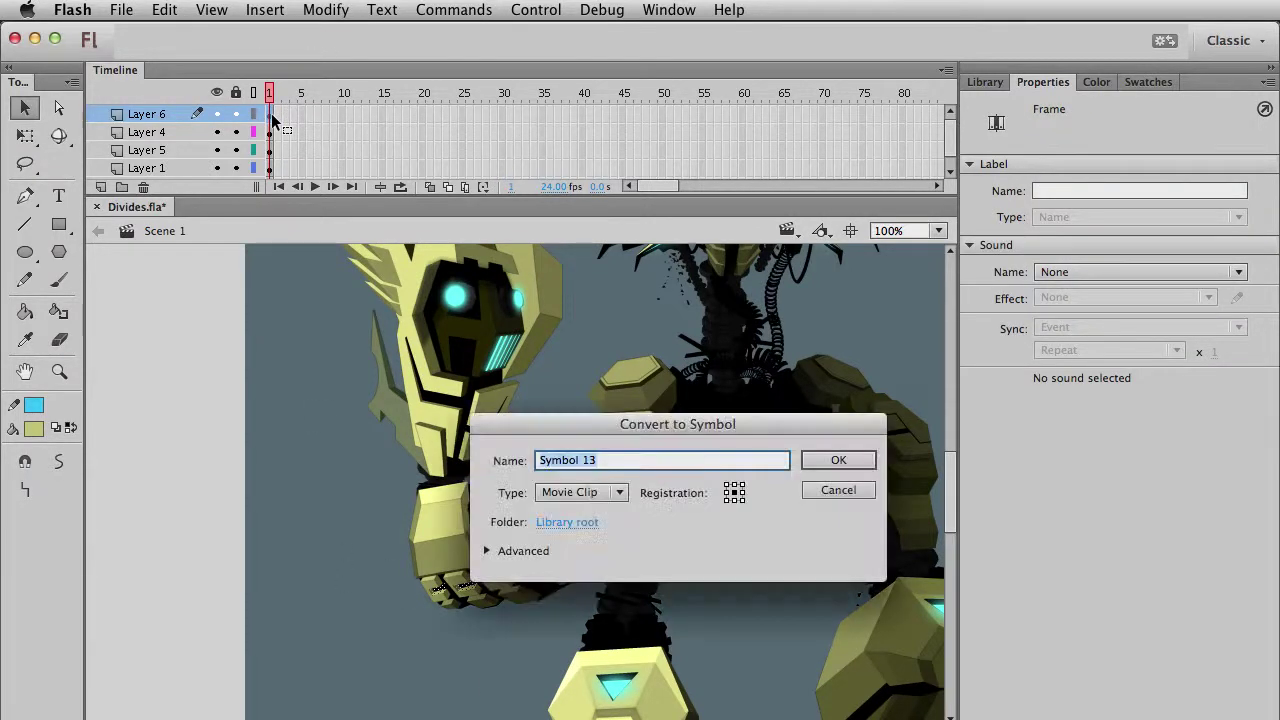
type("divide fingers")
key("Return")
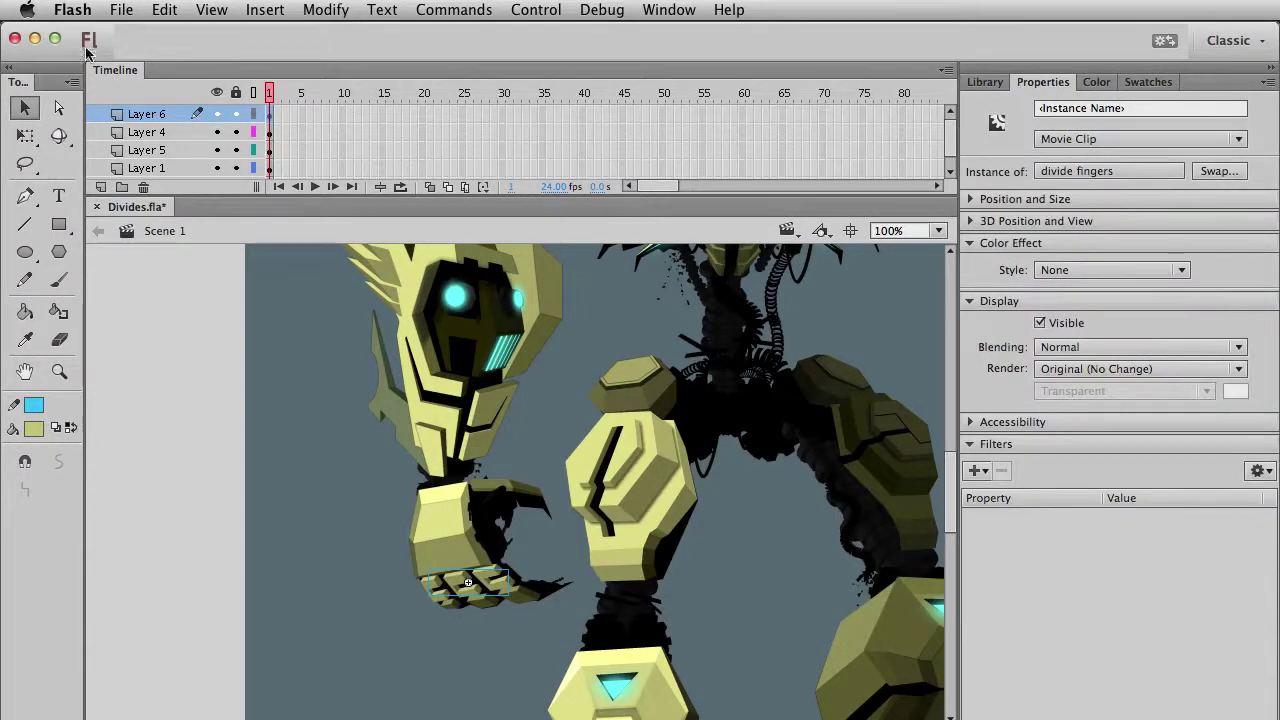
Add a new layer above Layer 6 and give the Line tool a grey stroke.
left_click(59, 371)
left_click_drag(352, 479, 780, 717)
key("v")
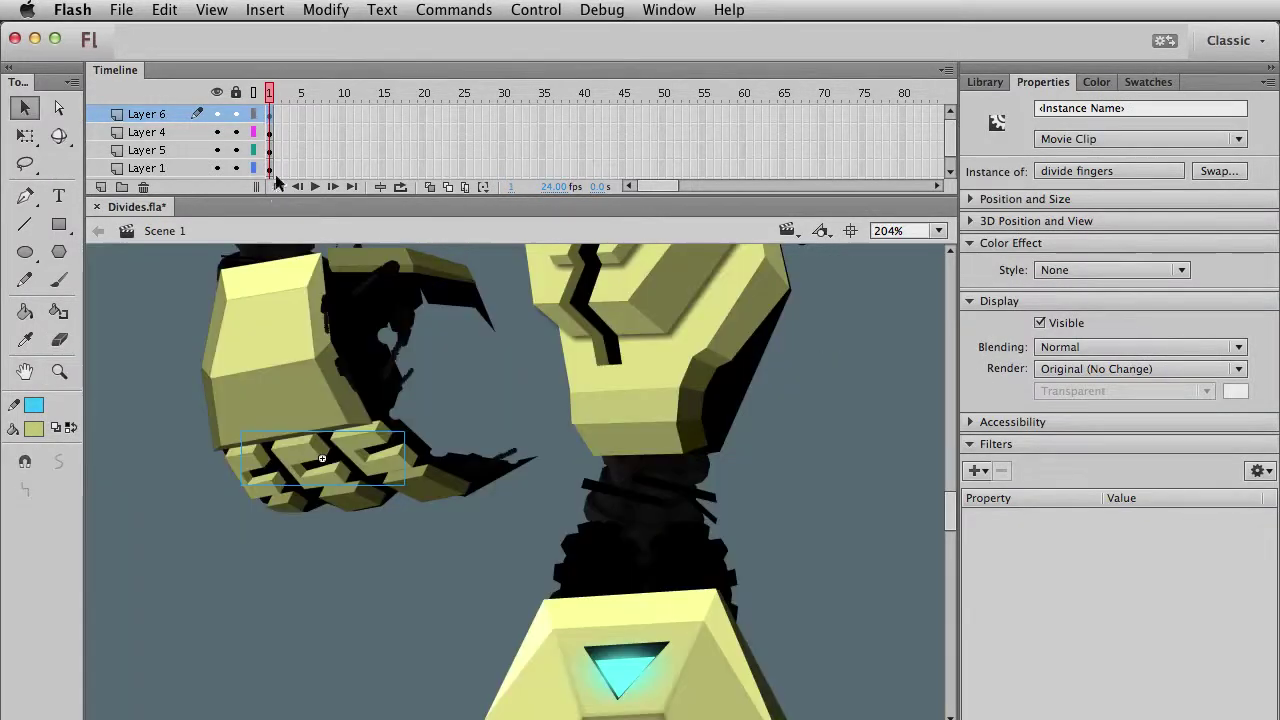
left_click(101, 187)
left_click(25, 224)
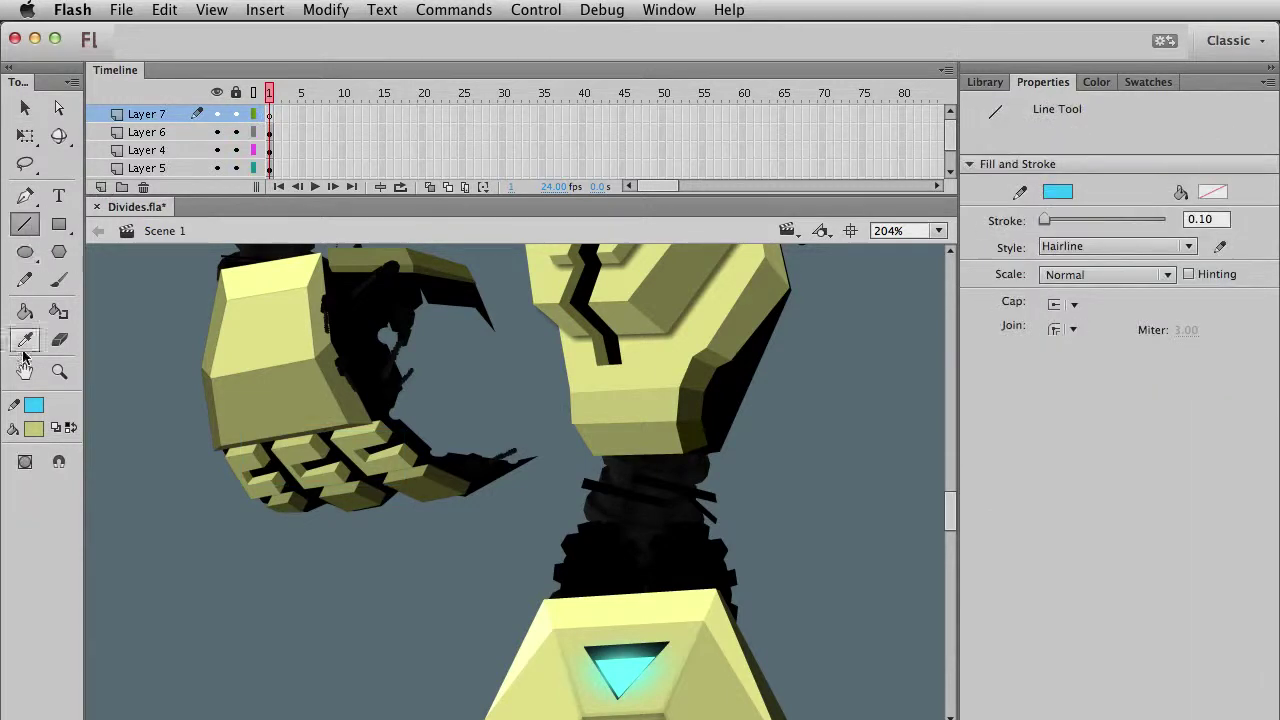
left_click(34, 404)
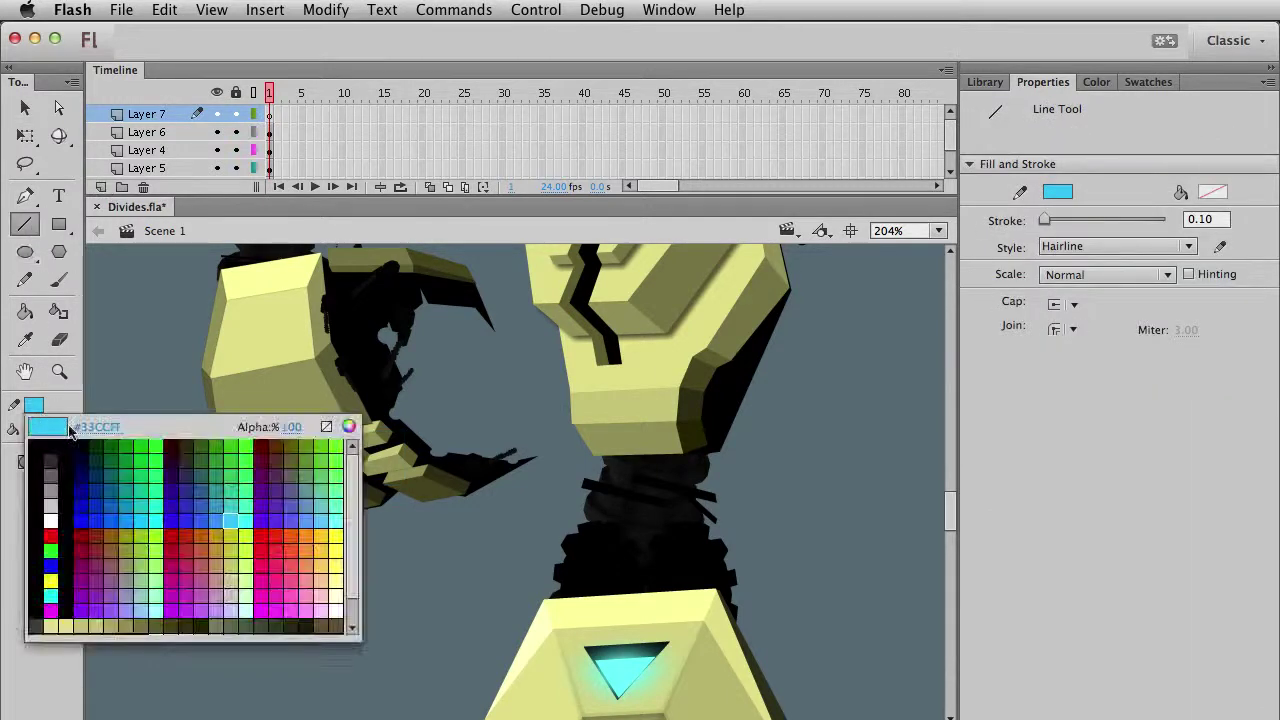
left_click(50, 490)
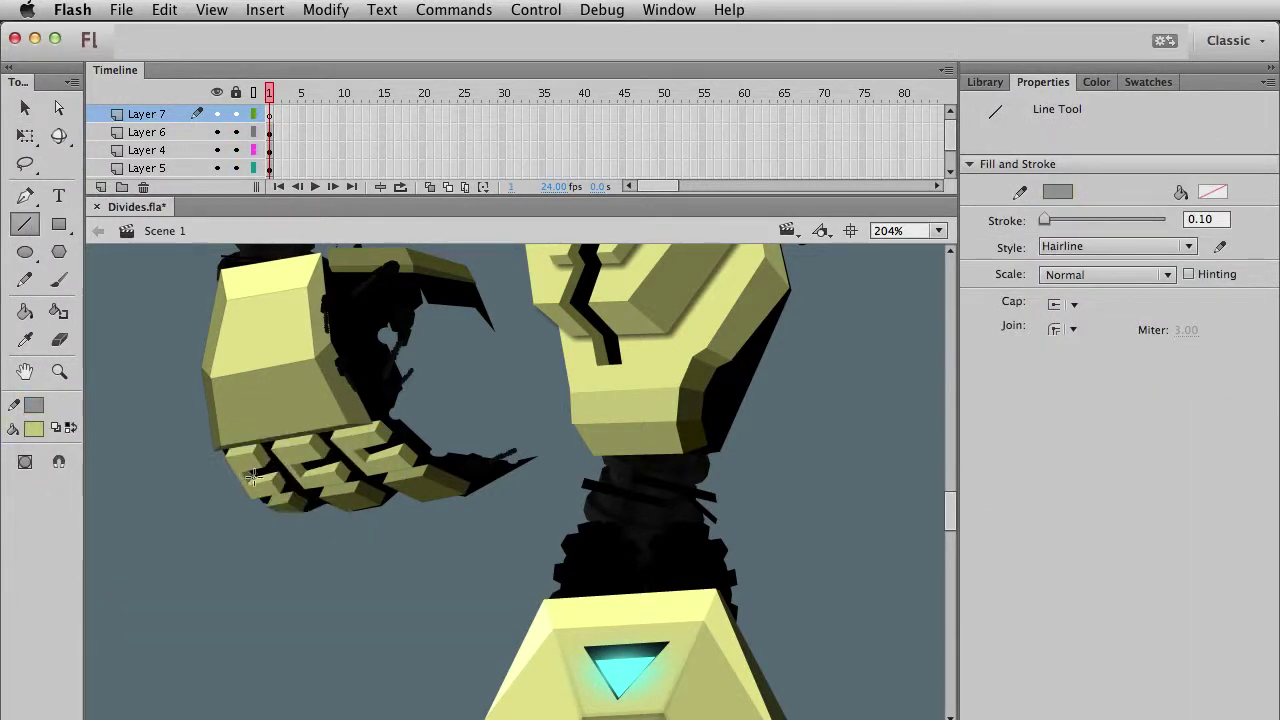
Set the line style to Solid with a stroke height of 2 for the finger notch details.
key("z")
left_click_drag(237, 398, 509, 566)
key("v")
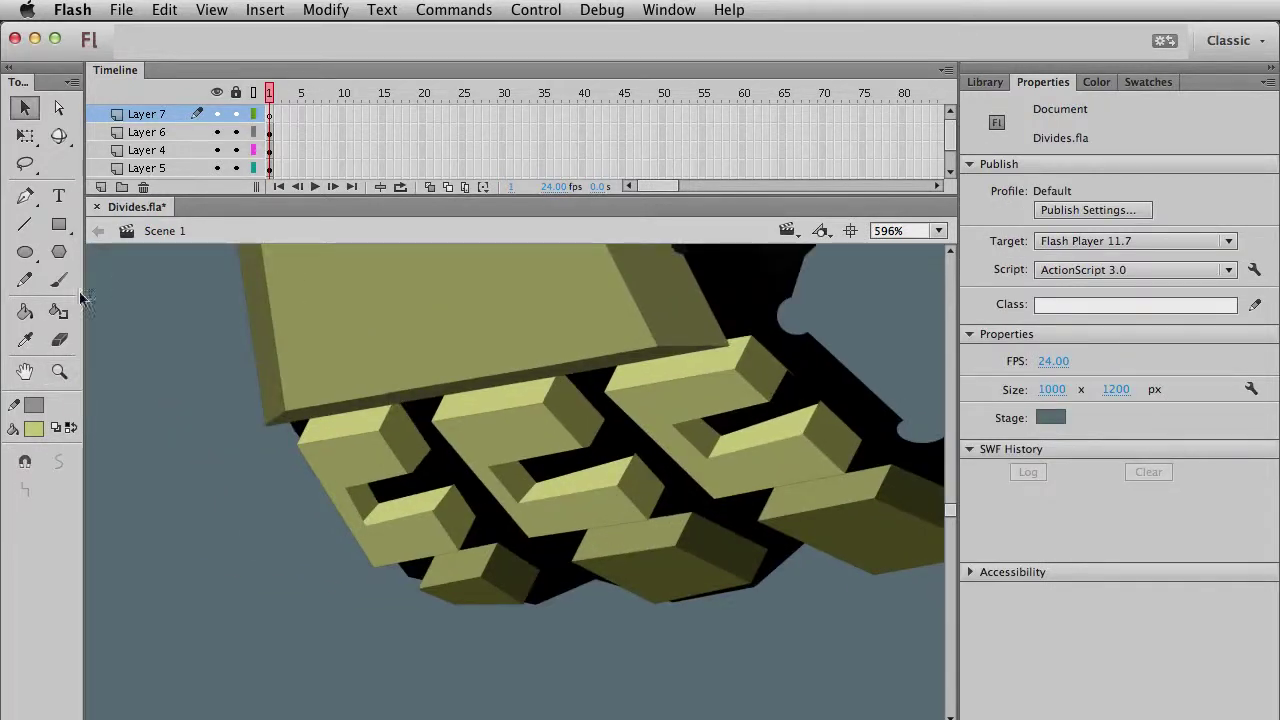
left_click(25, 224)
left_click(1147, 246)
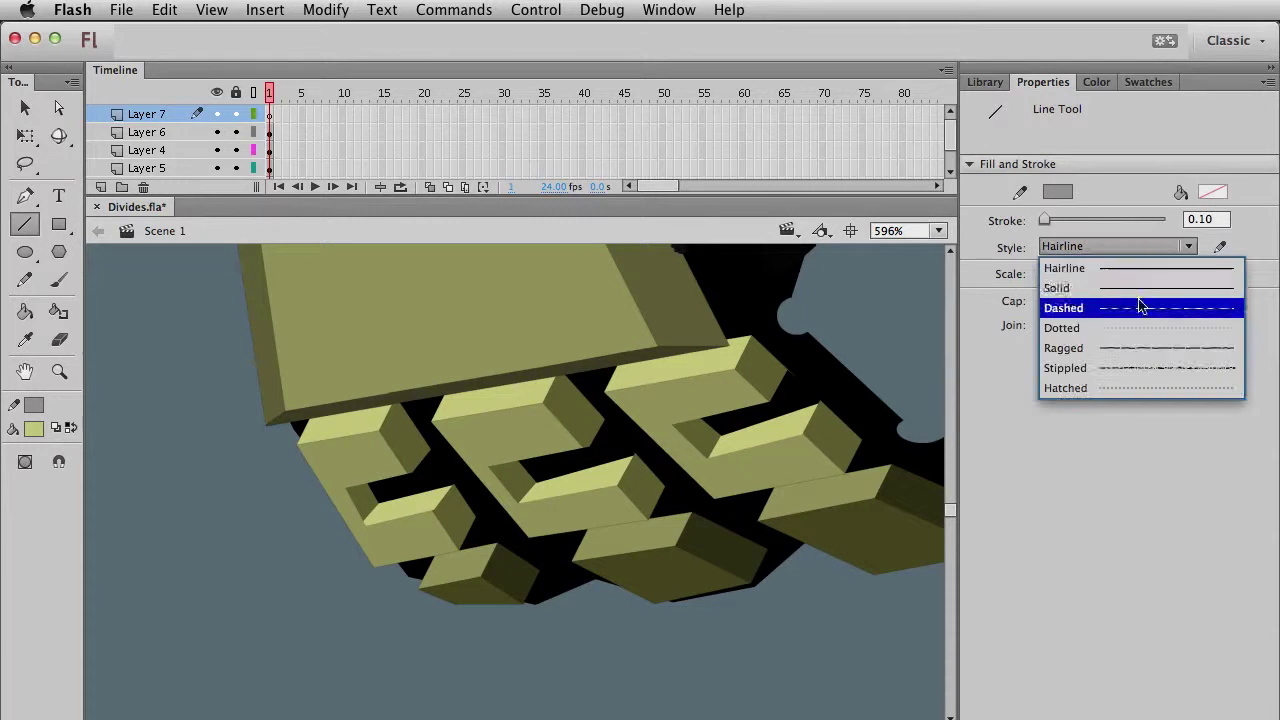
left_click(1143, 292)
left_click_drag(392, 470, 457, 525)
key("super+z")
left_click(1228, 219)
type("2")
key("Tab")
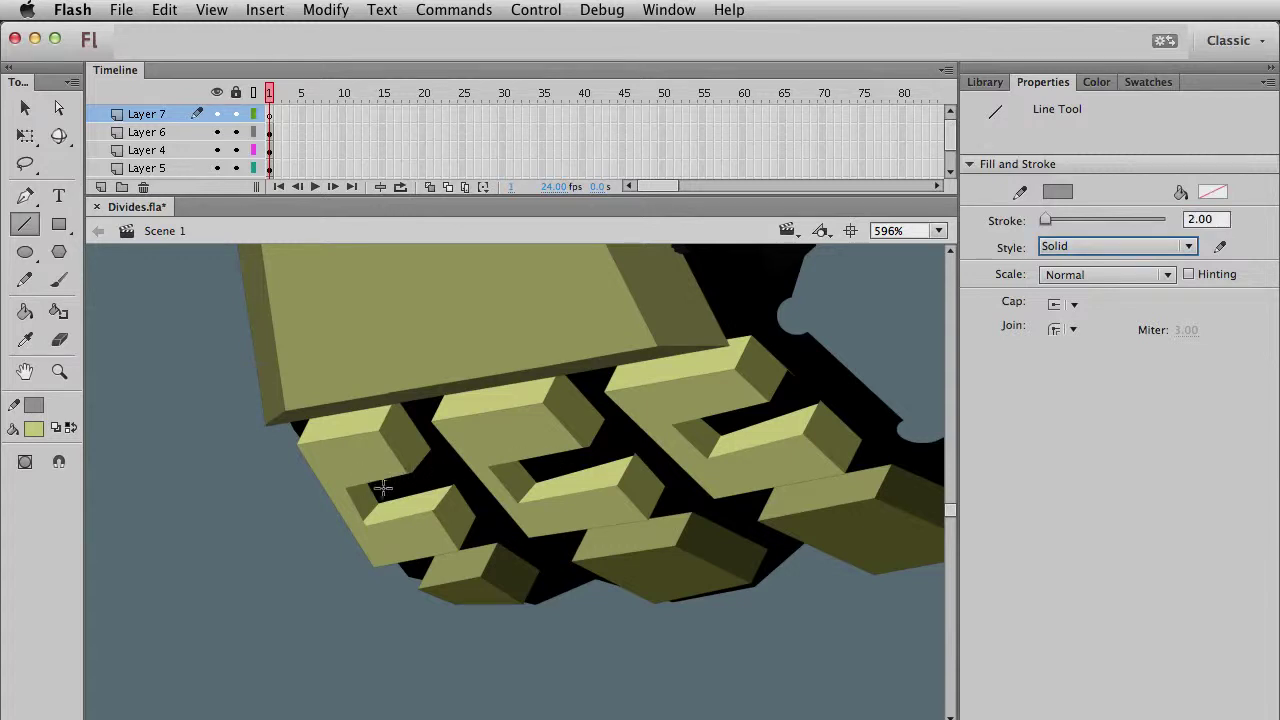
Draw short slanted grey bars across the finger notches, two in the outermost and three in each of the others.
left_click_drag(373, 484, 399, 514)
left_click_drag(407, 470, 431, 501)
mouse_move(539, 461)
left_mouse_down()
mouse_move(553, 488)
mouse_move(614, 455)
mouse_move(624, 463)
left_mouse_up()
mouse_move(721, 422)
left_mouse_down()
mouse_move(741, 446)
mouse_move(796, 414)
left_mouse_up()
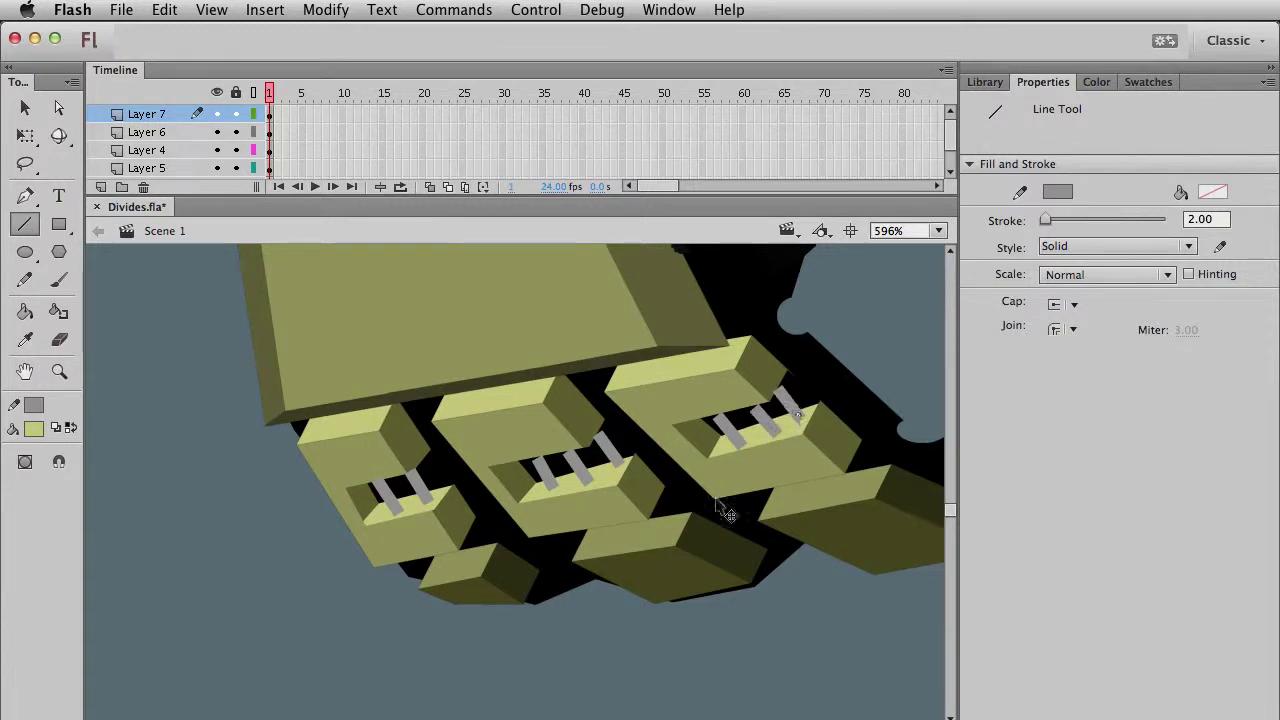
Examine the robot's hand, legs, torso and forearms at 100% zoom to judge the armour detailing.
key("super+1")
key("v")
left_click_drag(544, 623, 434, 686)
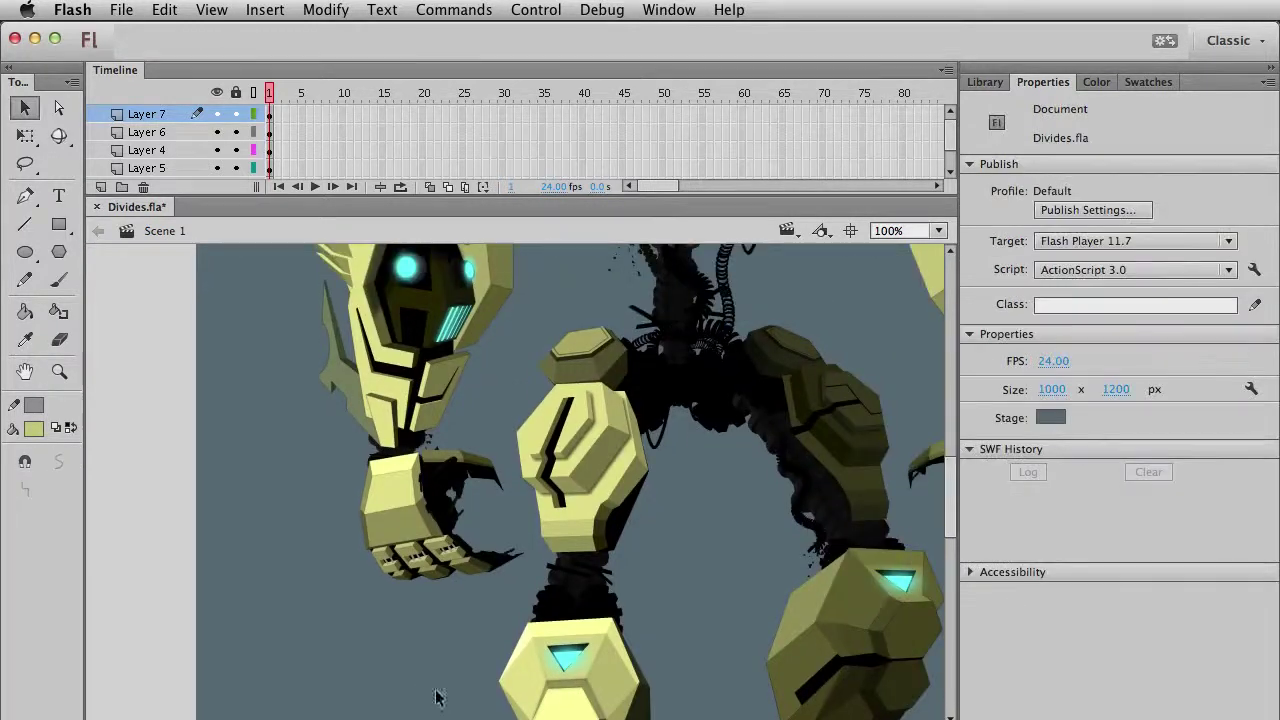
left_click_drag(505, 595, 378, 580)
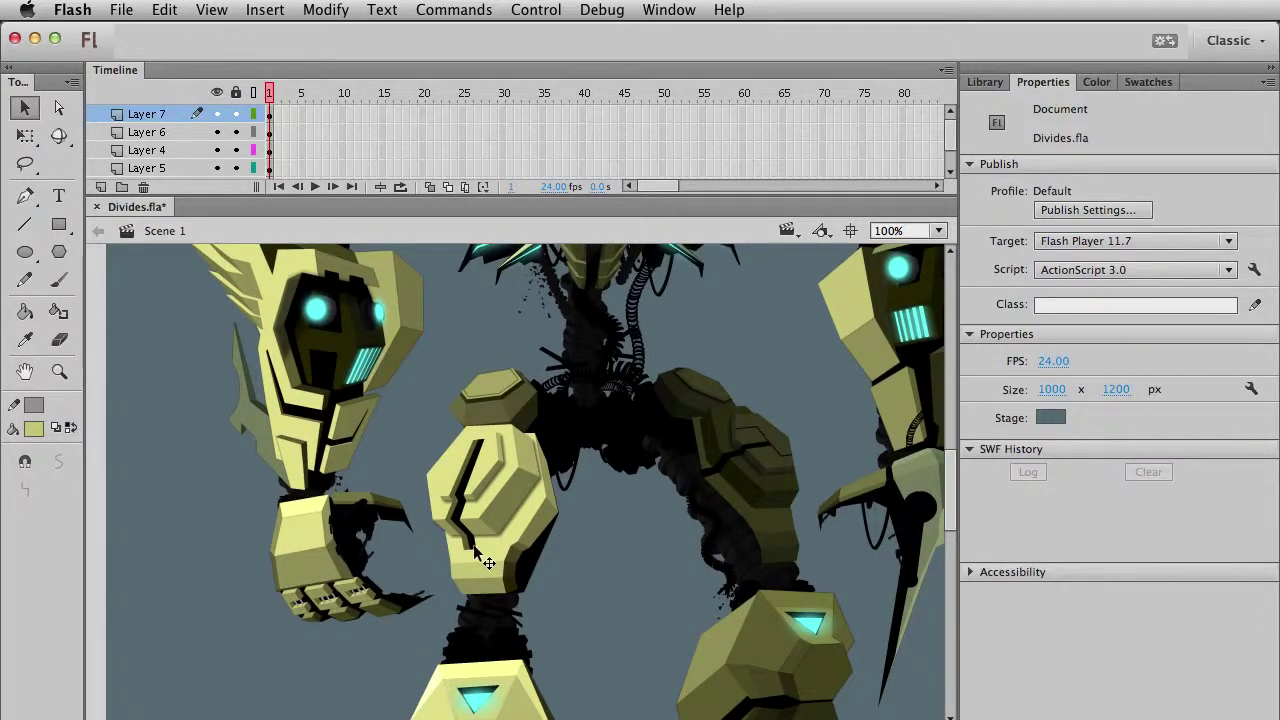
left_click_drag(408, 478, 438, 500)
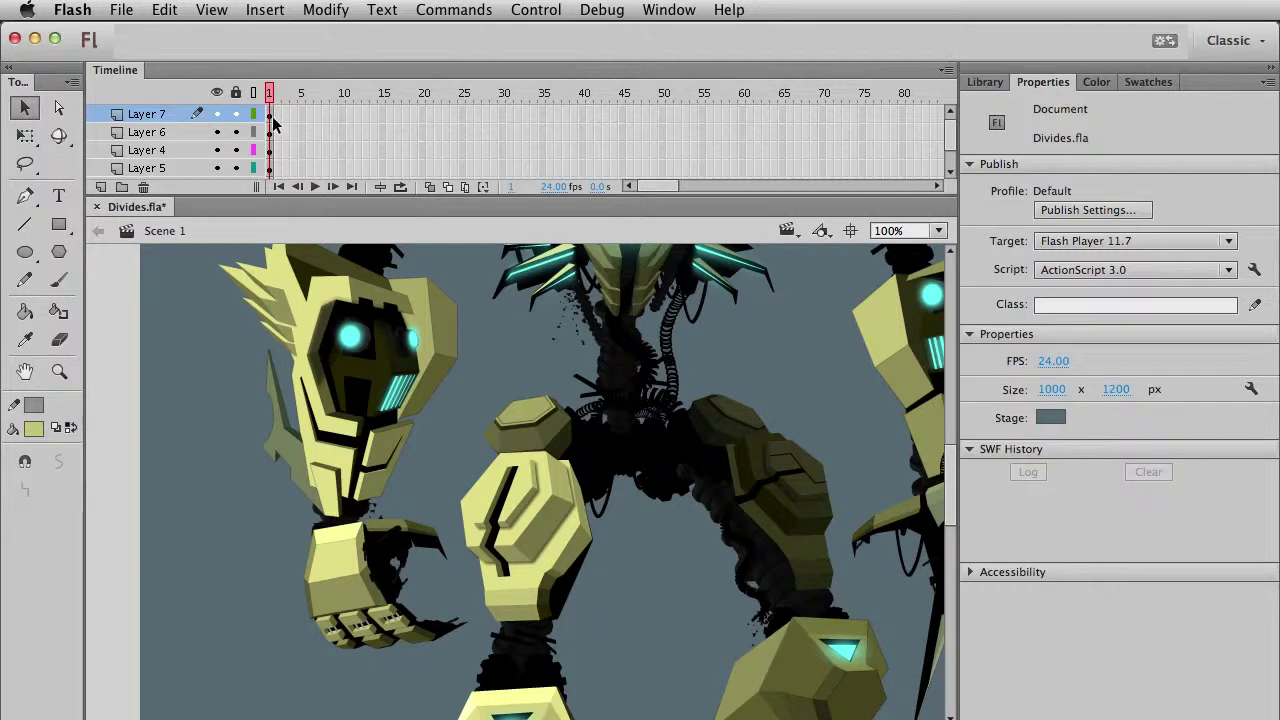
left_click_drag(601, 446, 481, 634)
left_click_drag(456, 484, 476, 598)
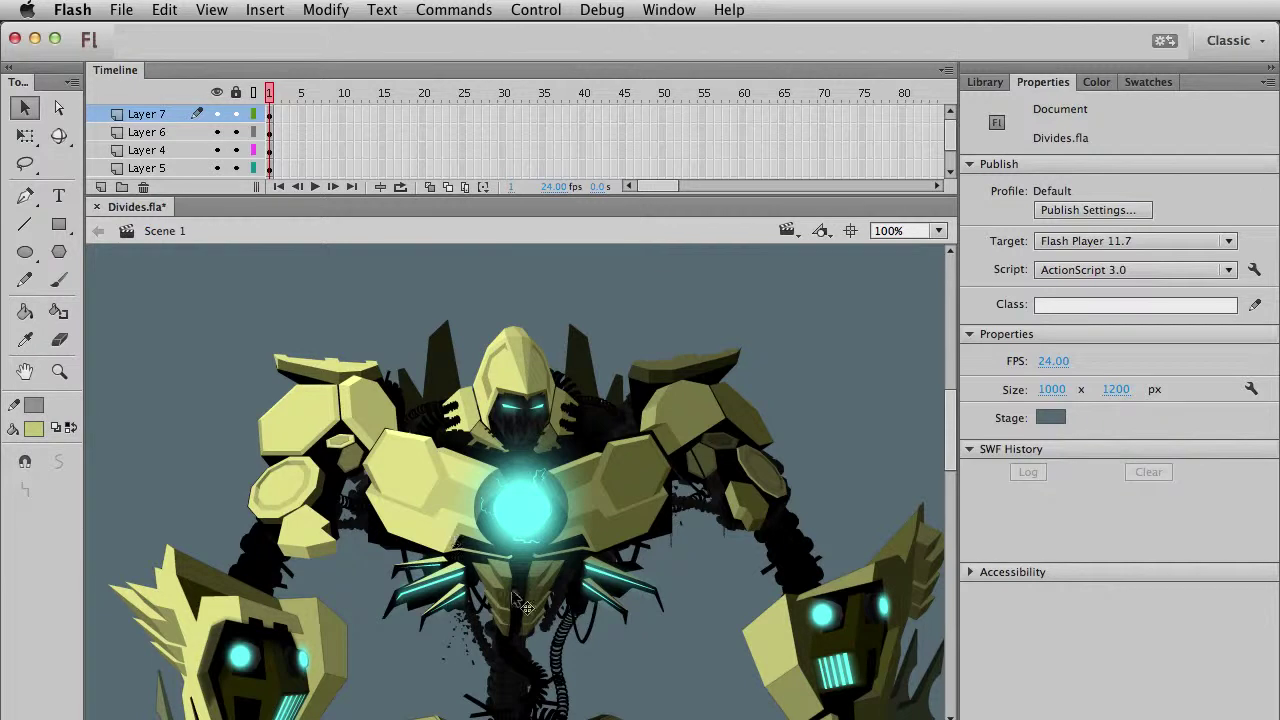
scroll(400, 640, "down", 5)
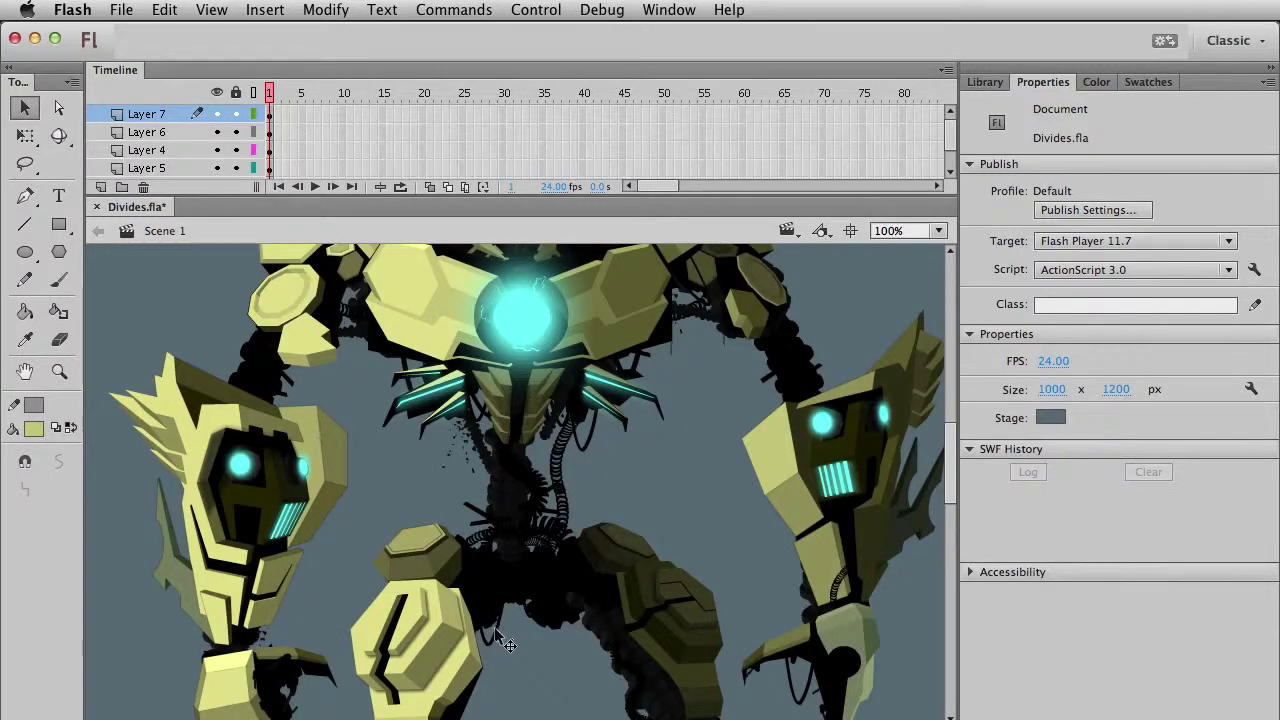
left_click(282, 602)
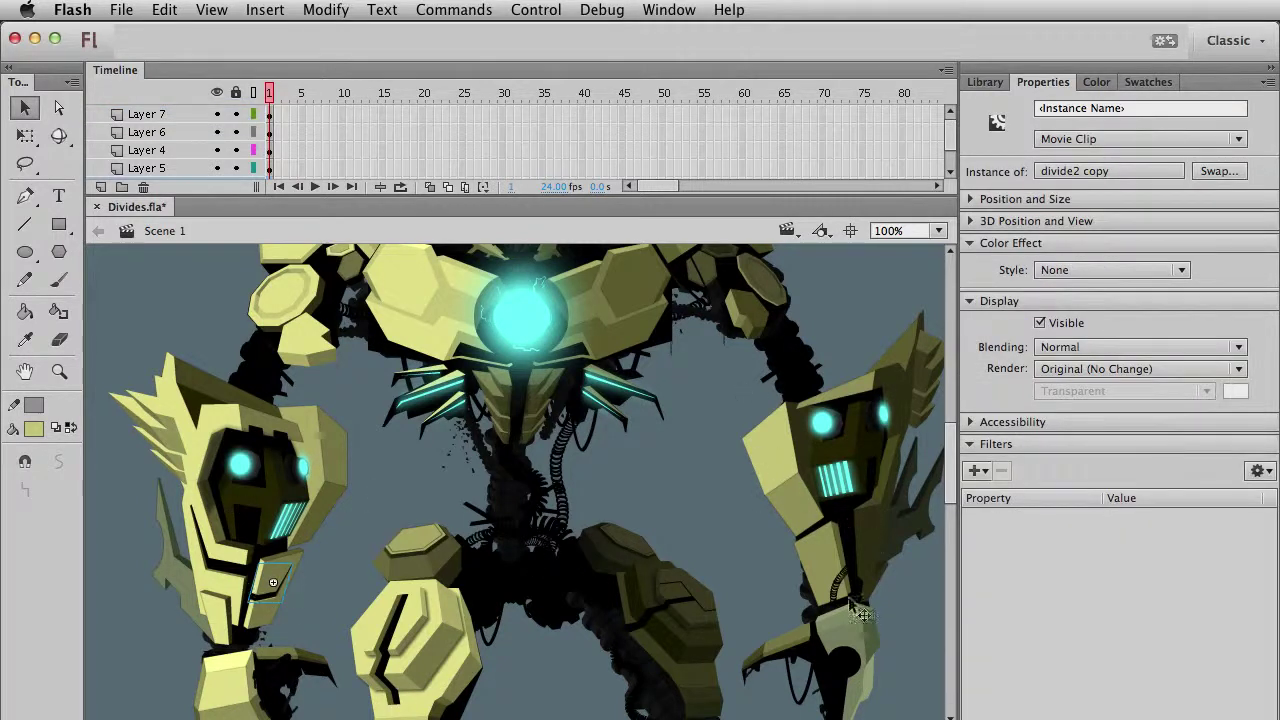
scroll(710, 692, "down", 4)
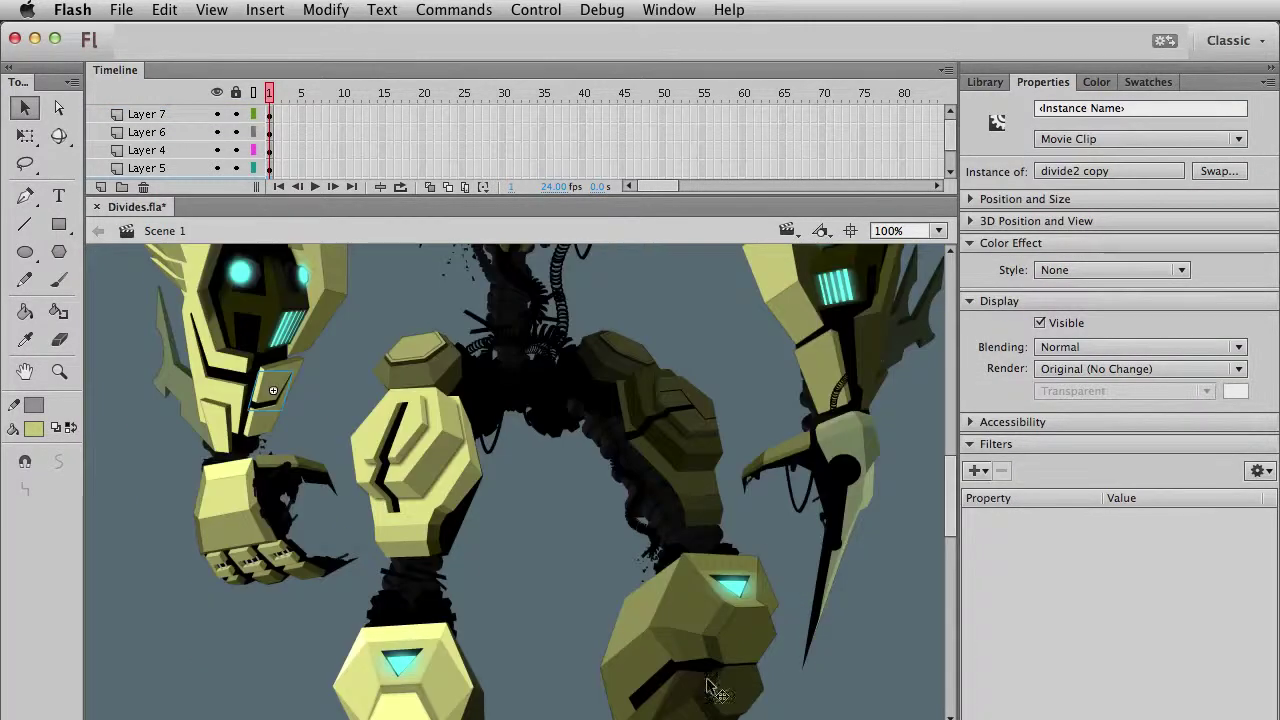
scroll(625, 675, "down", 3)
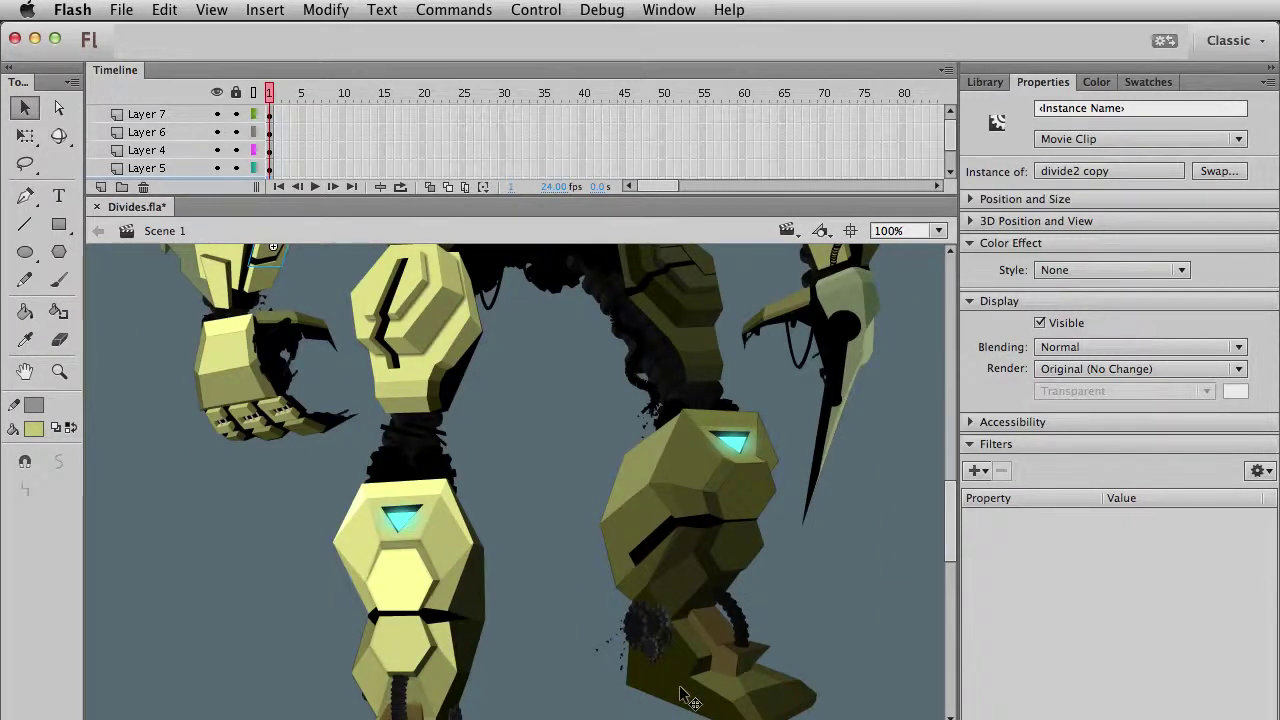
scroll(688, 697, "up", 8)
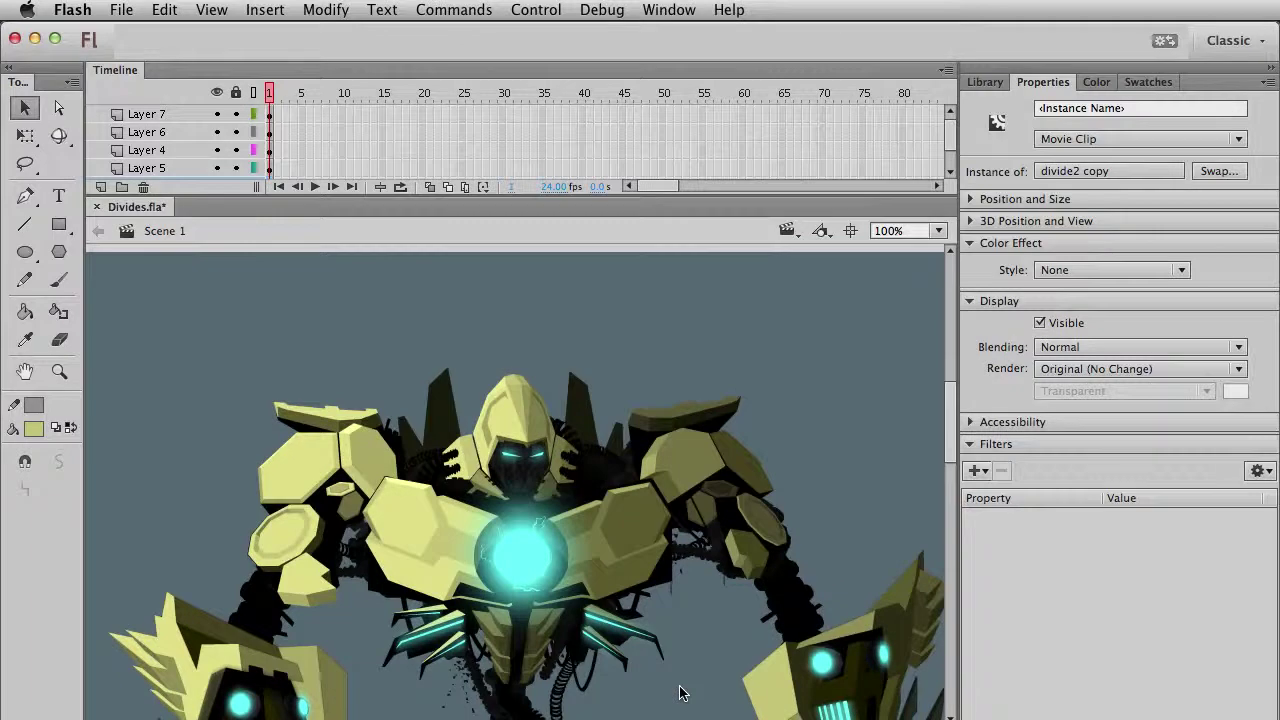
scroll(680, 693, "down", 2)
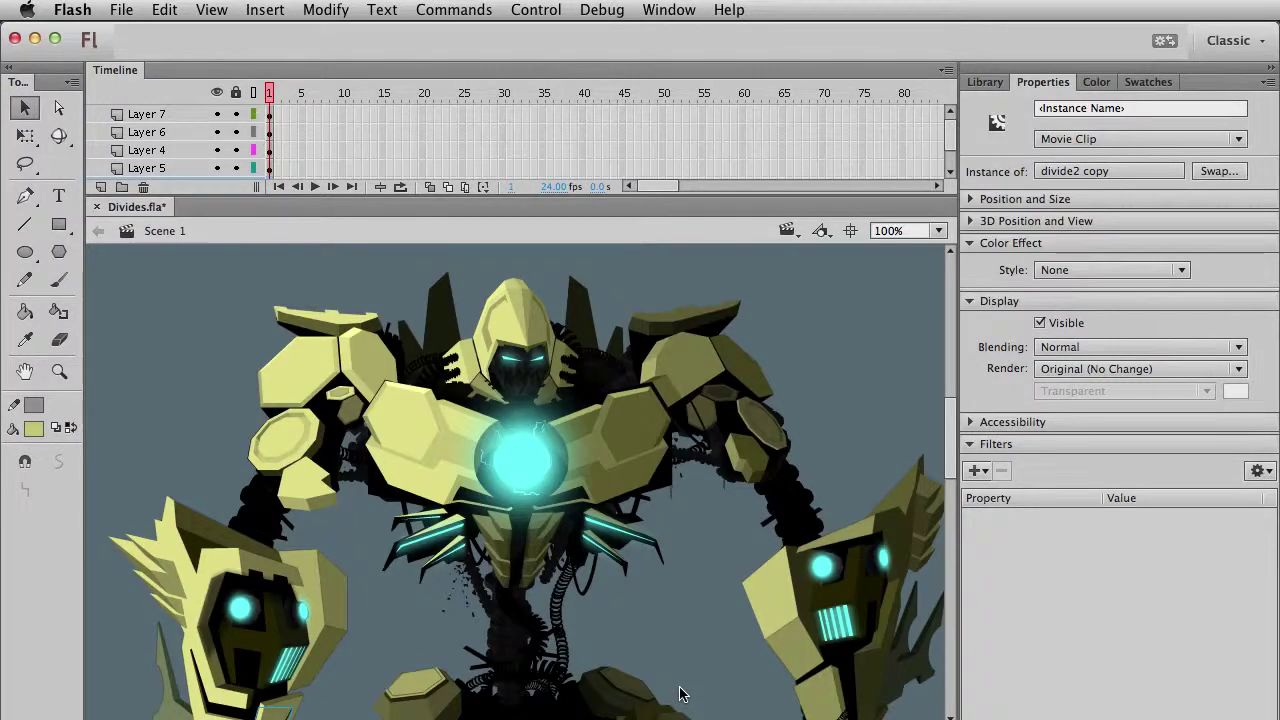